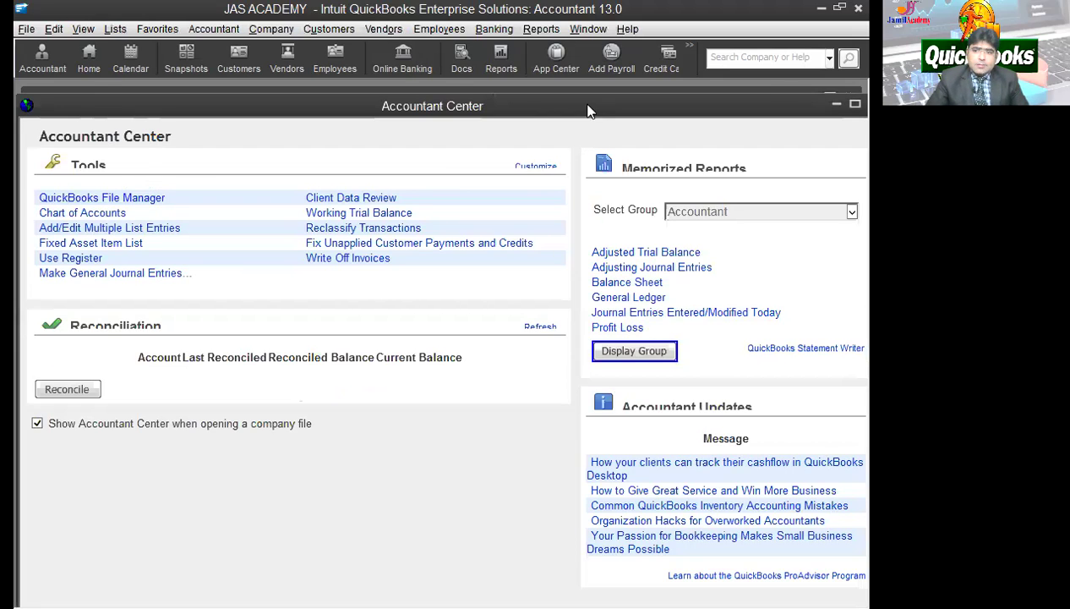
# Step: Close the Accountant Center and Home windows and start a new company file
pyautogui.moveTo(588, 105); pyautogui.dragTo(499, 96)
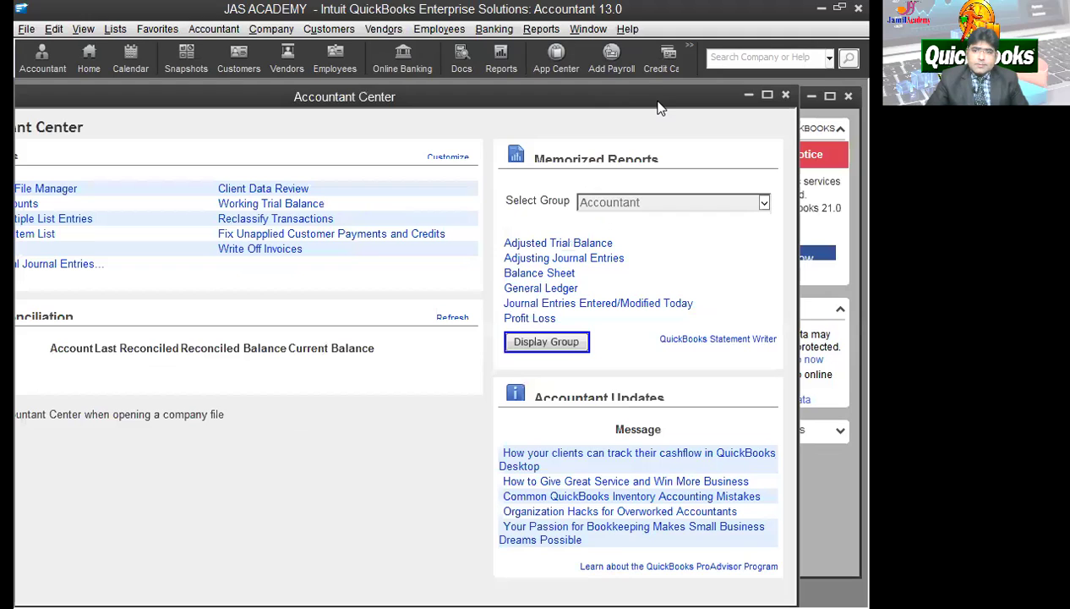
pyautogui.click(786, 95)
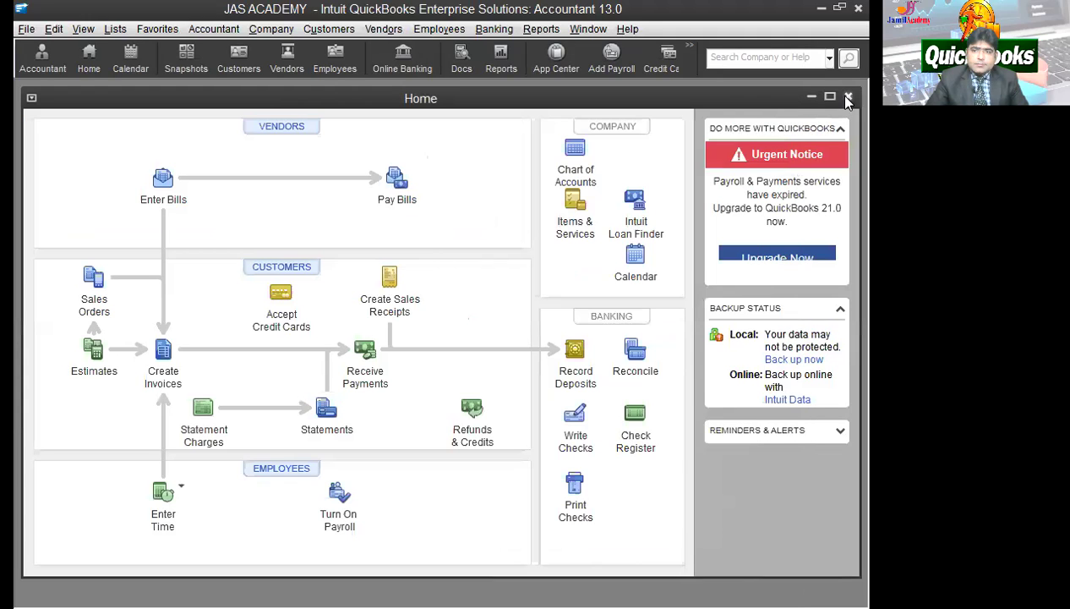
pyautogui.click(829, 96)
pyautogui.click(43, 29)
pyautogui.click(43, 29)
pyautogui.hotkey('ctrl', 'F4')
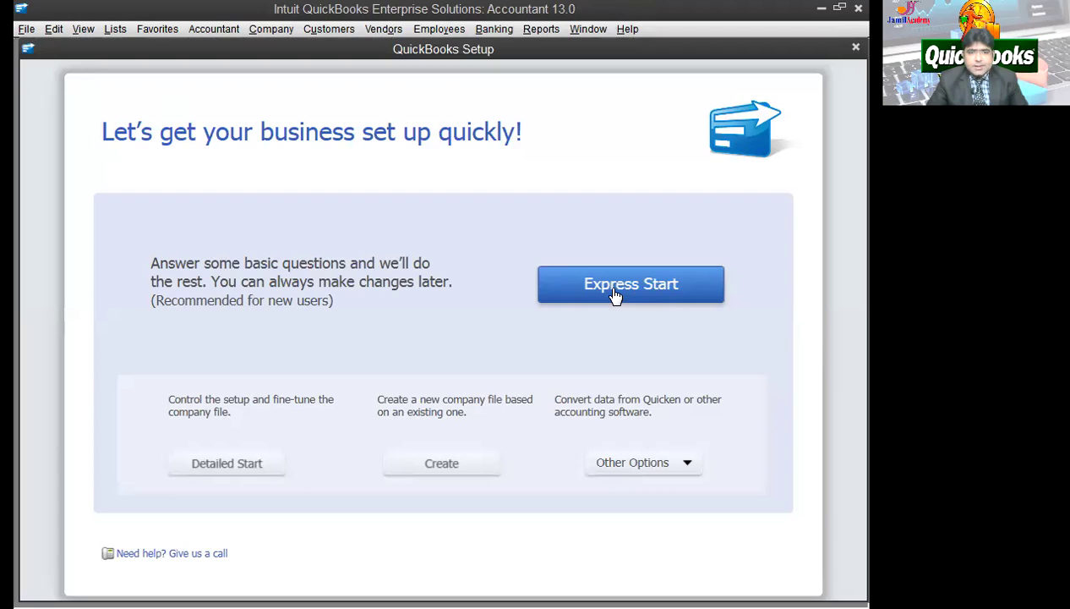
# Step: Choose Express Start and enter the company name JAS academy
pyautogui.click(614, 288)
pyautogui.click(301, 241)
pyautogui.write('jas academy - jouhar')
pyautogui.press('Tab')
pyautogui.click(302, 242)
pyautogui.press('BackSpace')
pyautogui.press('BackSpace')
pyautogui.press('BackSpace')
pyautogui.press('BackSpace')
pyautogui.write('JAS')
pyautogui.press('Tab')
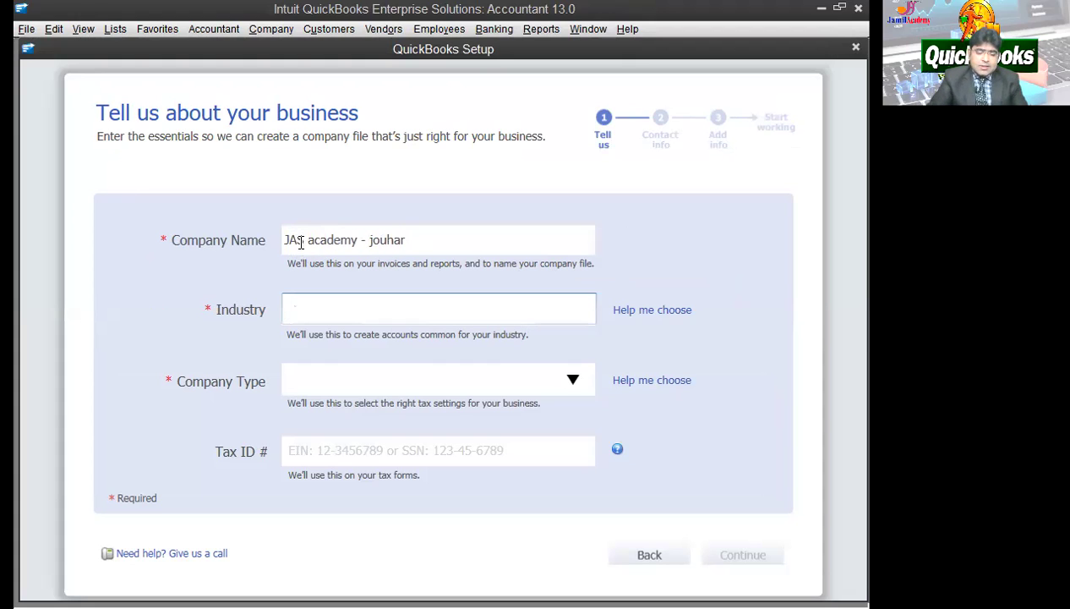
# Step: Set industry to General Service-based Business and company type to Partnership or LLP, then continue
pyautogui.write('se')
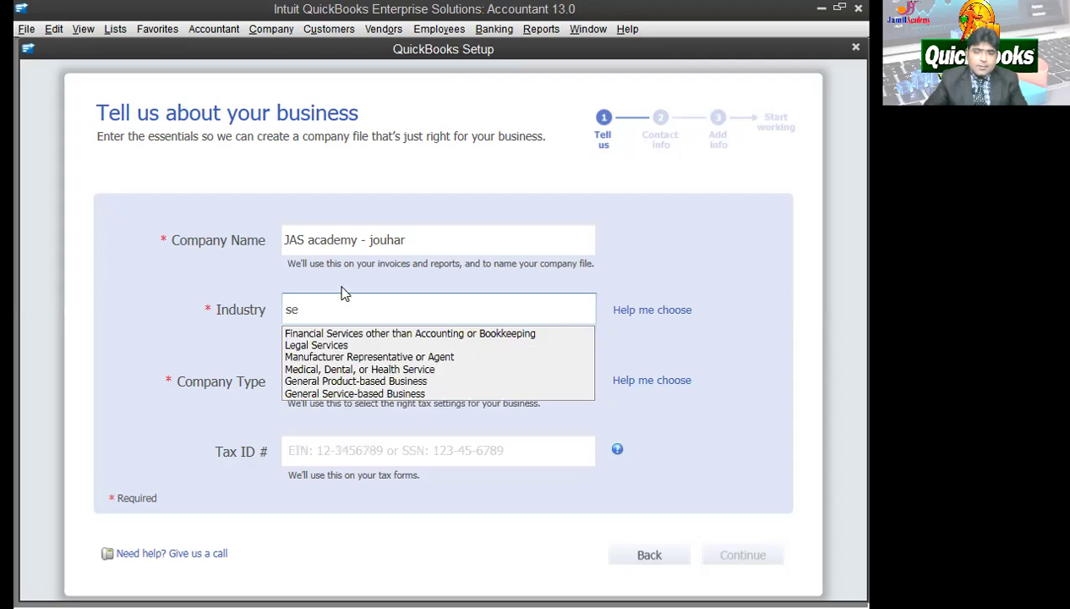
pyautogui.click(342, 393)
pyautogui.click(343, 390)
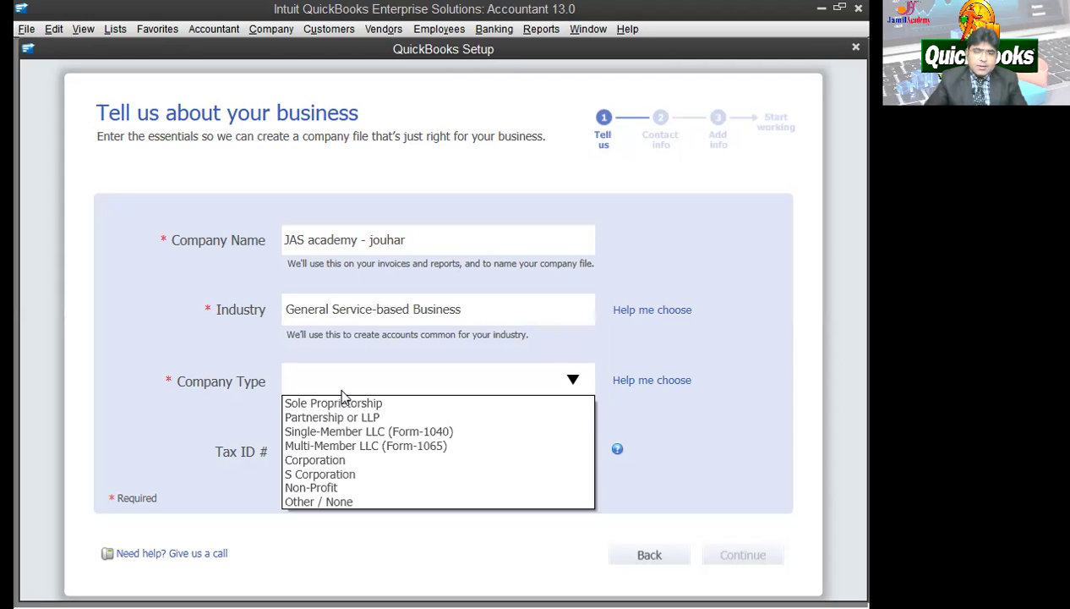
pyautogui.click(338, 418)
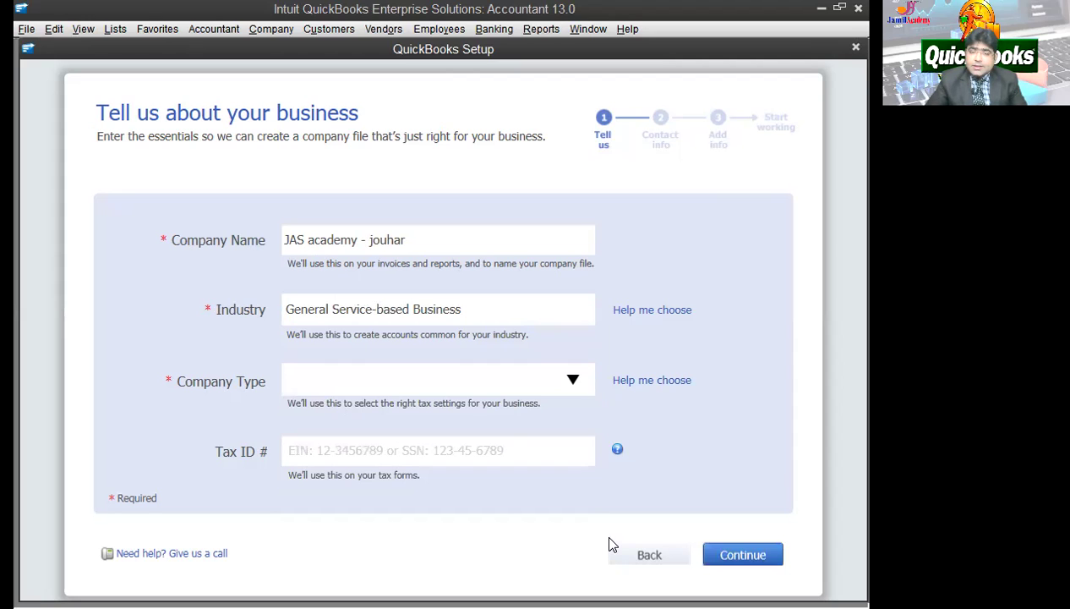
pyautogui.press('Return')
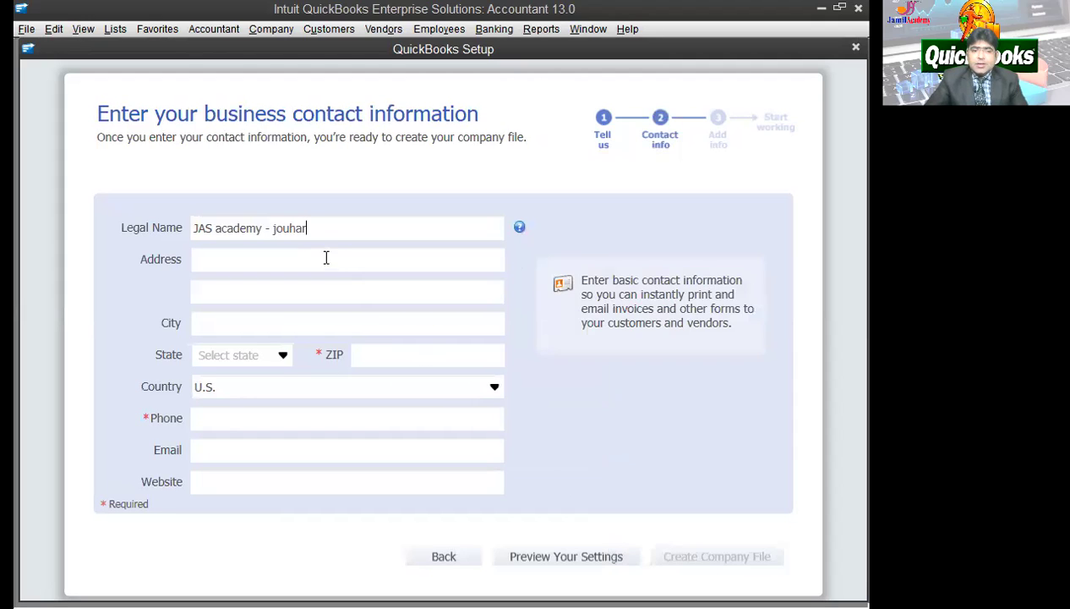
# Step: Fill in the ZIP code, phone number and business address, then create the company file
pyautogui.click(385, 364)
pyautogui.write('1')
pyautogui.press('Tab')
pyautogui.press('Tab')
pyautogui.write('1')
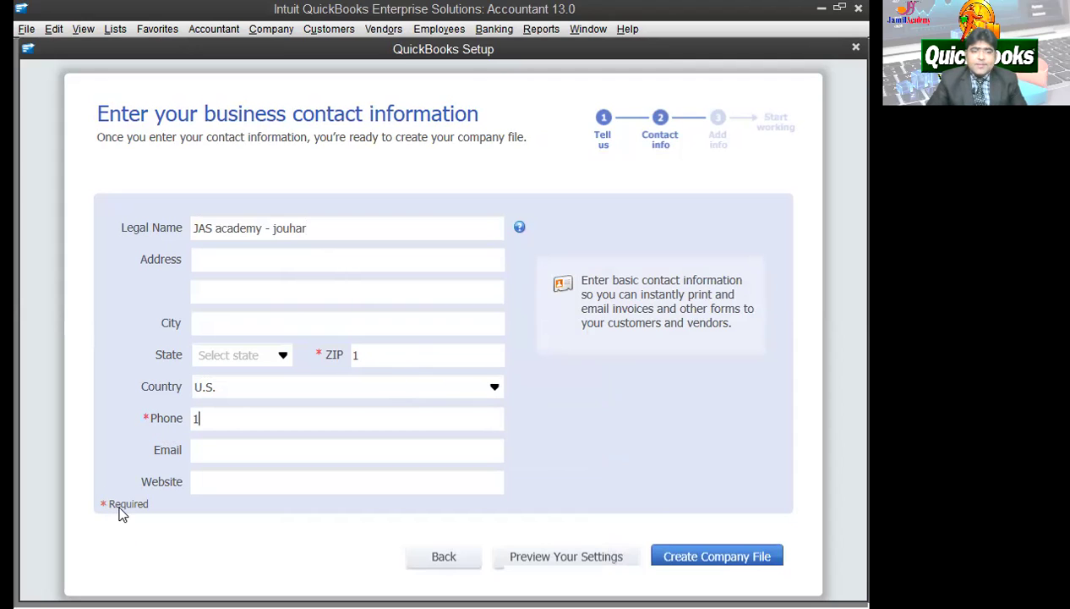
pyautogui.click(211, 262)
pyautogui.write('j')
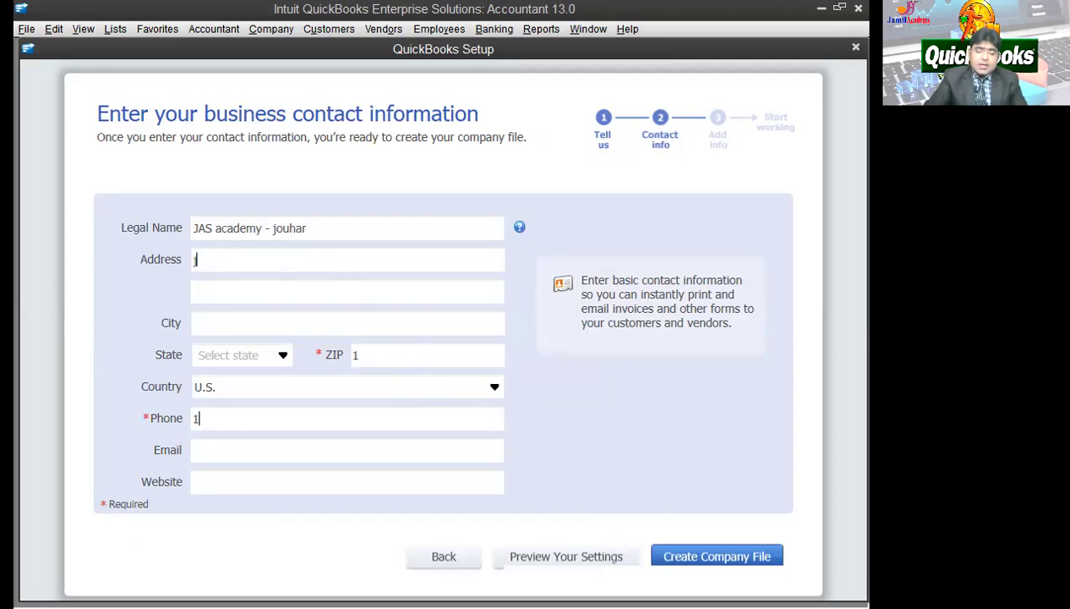
pyautogui.write('ouhar ')
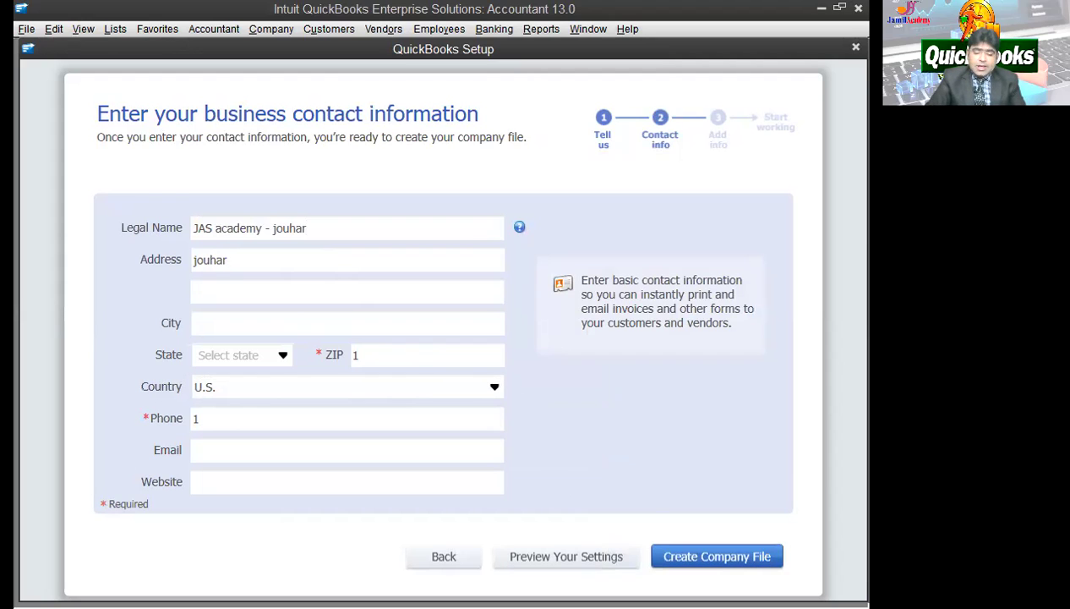
pyautogui.write('branch')
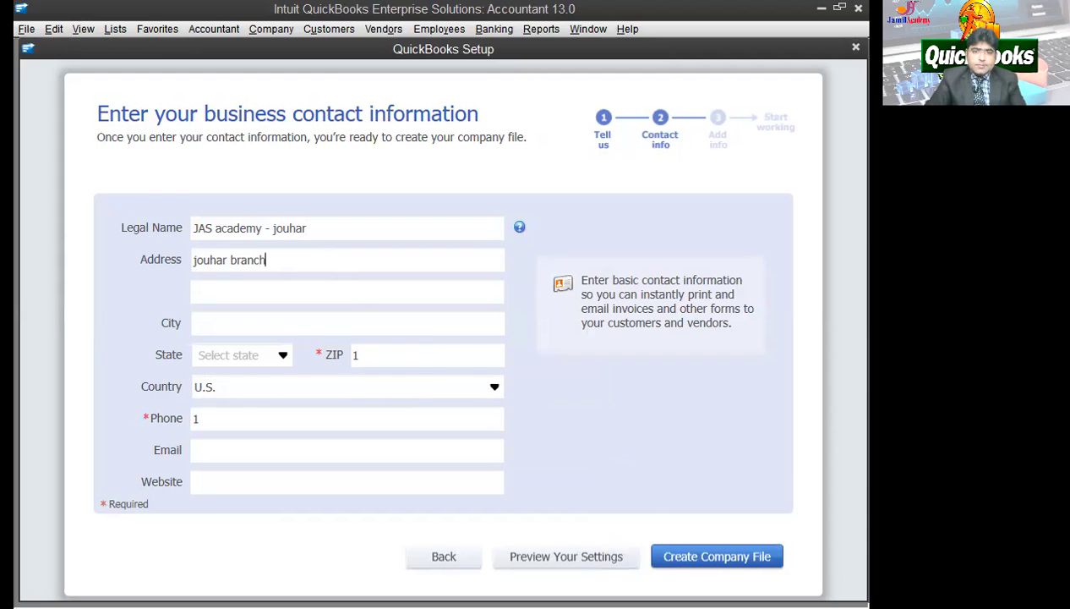
pyautogui.click(711, 549)
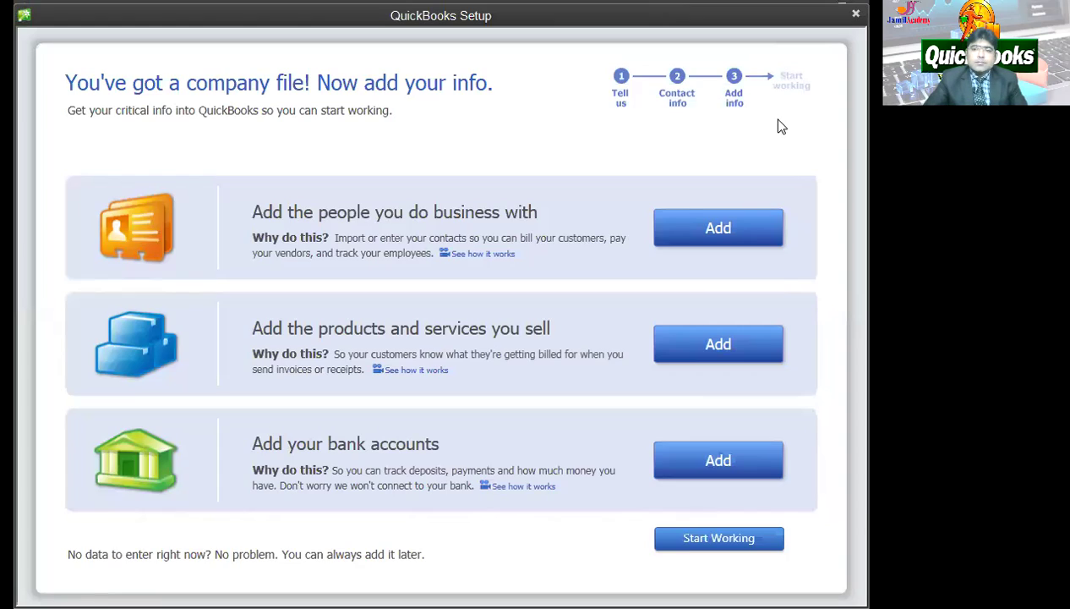
# Step: Start working, minimize Accountant Center, close the Quick Start Center and maximize the Home page
pyautogui.click(700, 539)
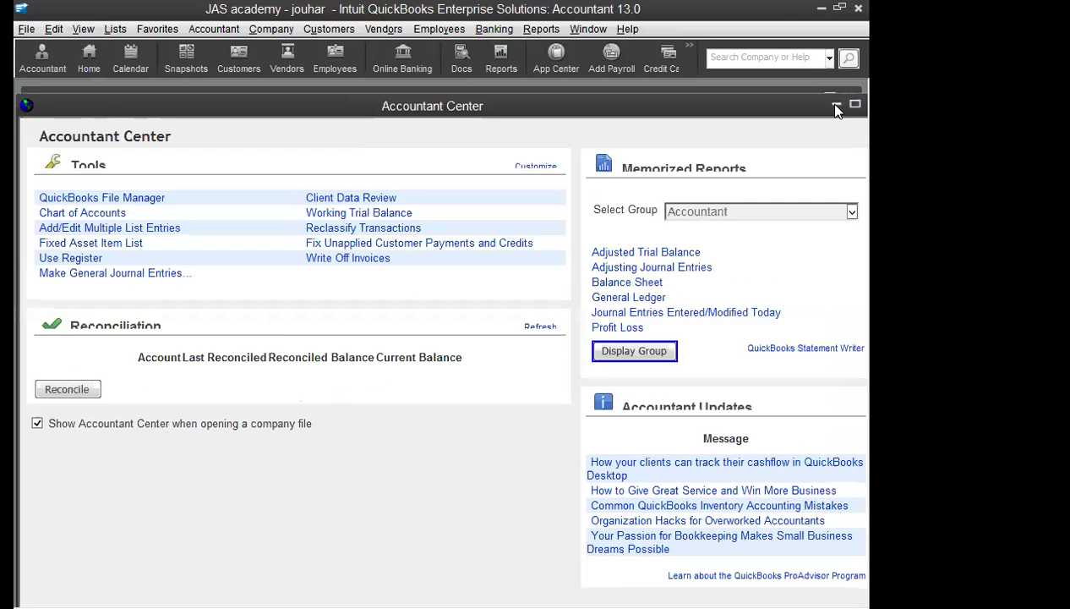
pyautogui.click(836, 105)
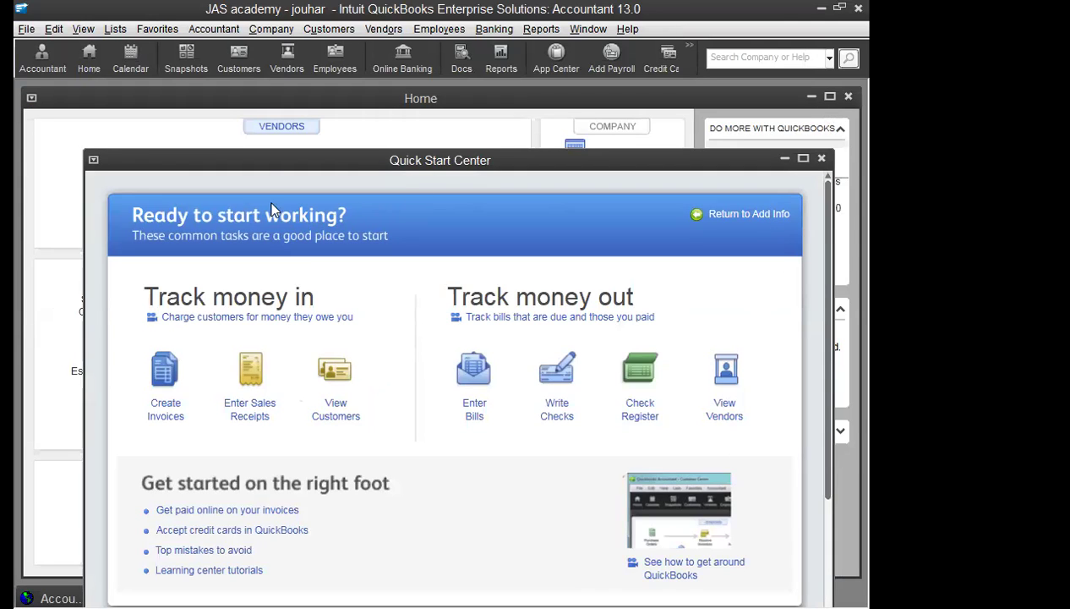
pyautogui.moveTo(257, 160); pyautogui.dragTo(181, 202)
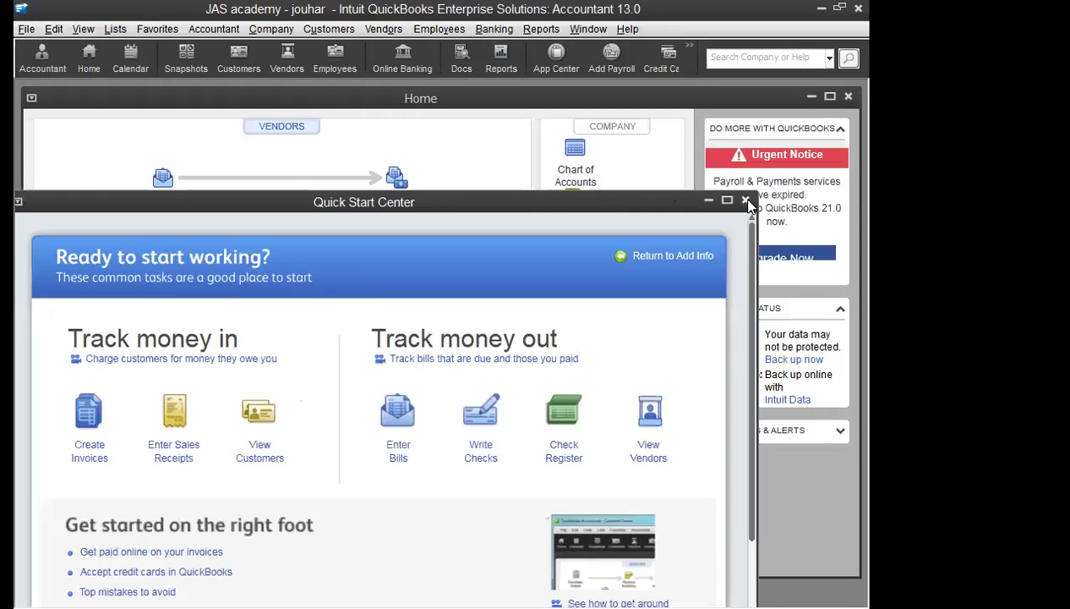
pyautogui.click(746, 202)
pyautogui.click(832, 98)
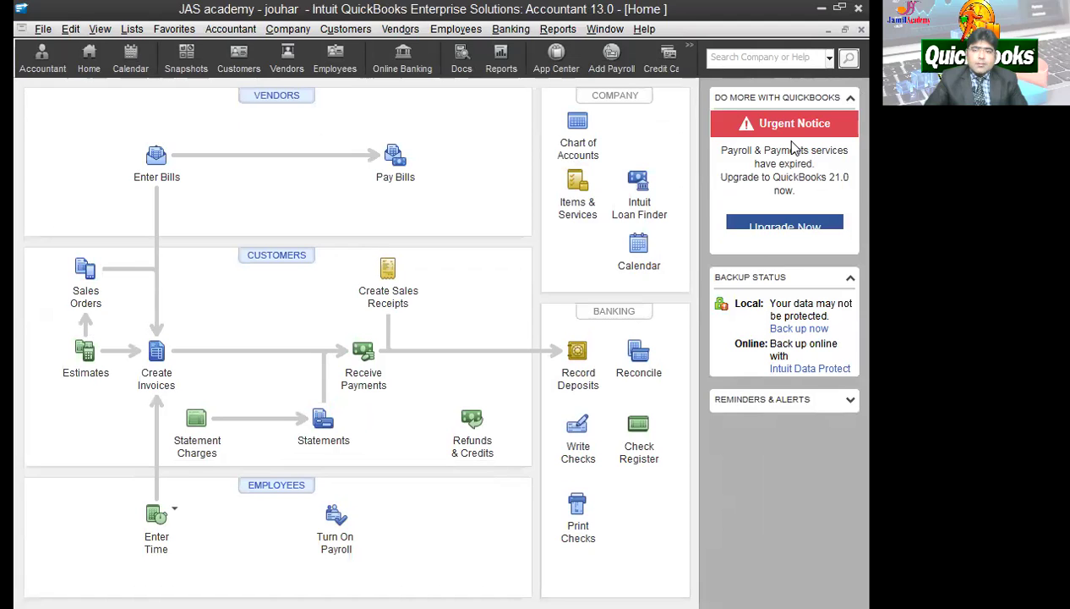
# Step: Open the Chart of Accounts and rename the Sales account to SERVICE INCOME
pyautogui.click(131, 29)
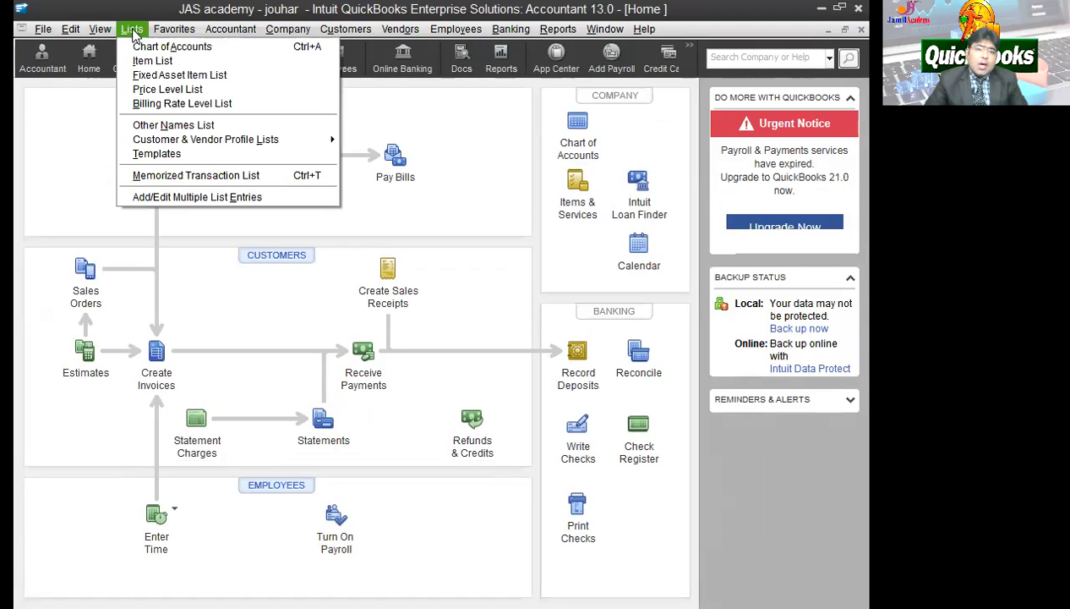
pyautogui.click(149, 49)
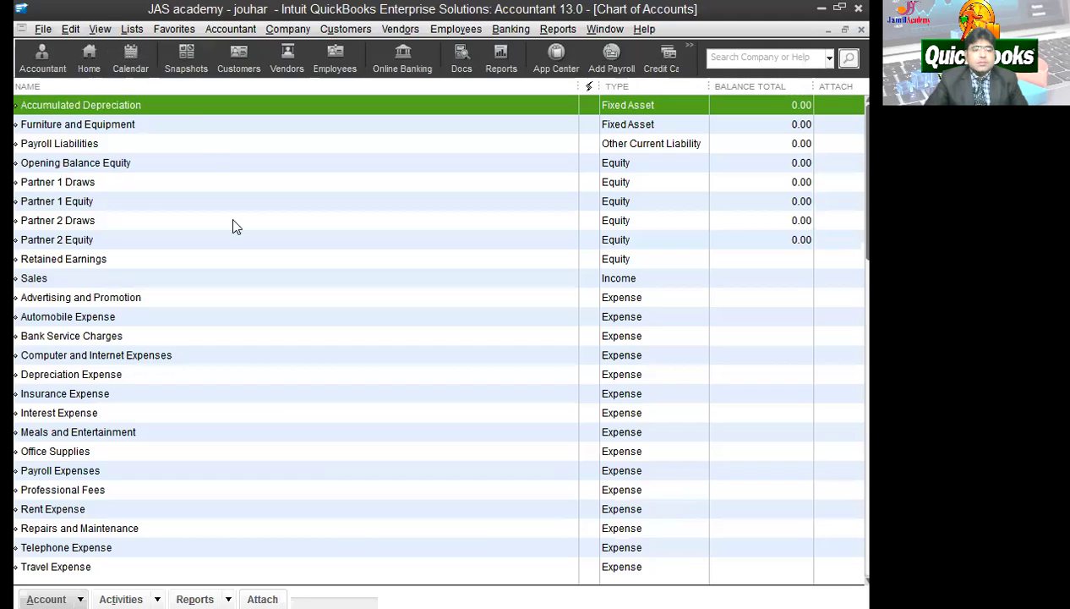
pyautogui.scroll(-2, 279, 410)
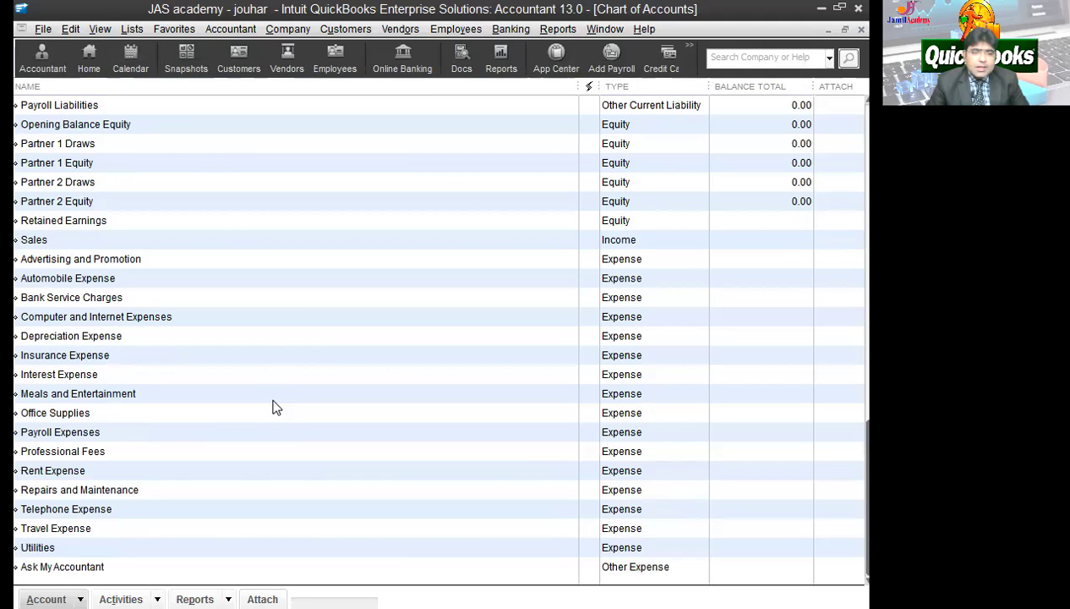
pyautogui.scroll(2, 274, 406)
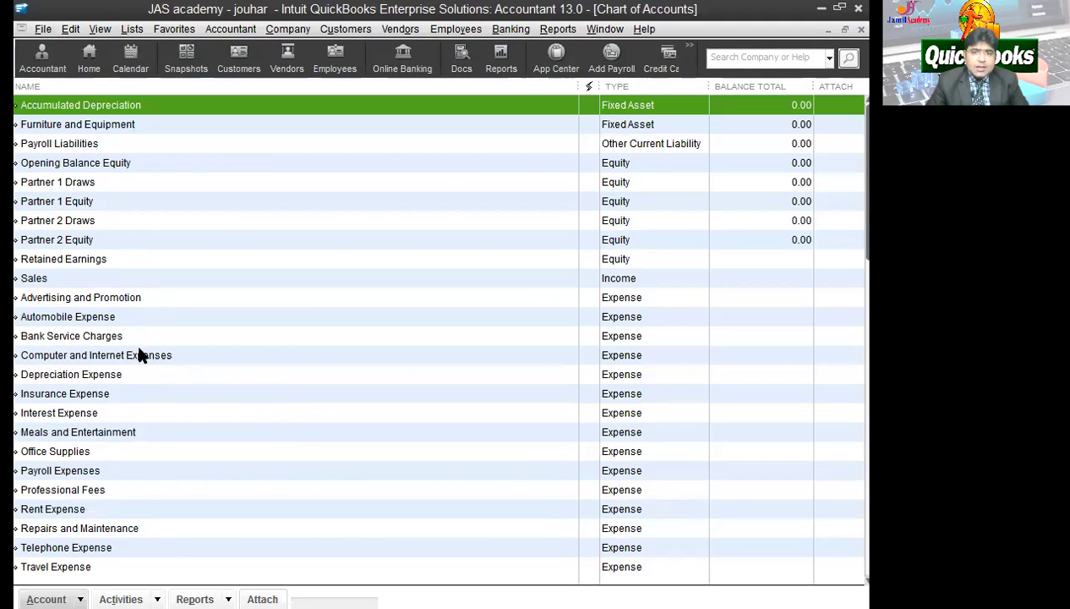
pyautogui.click(60, 285)
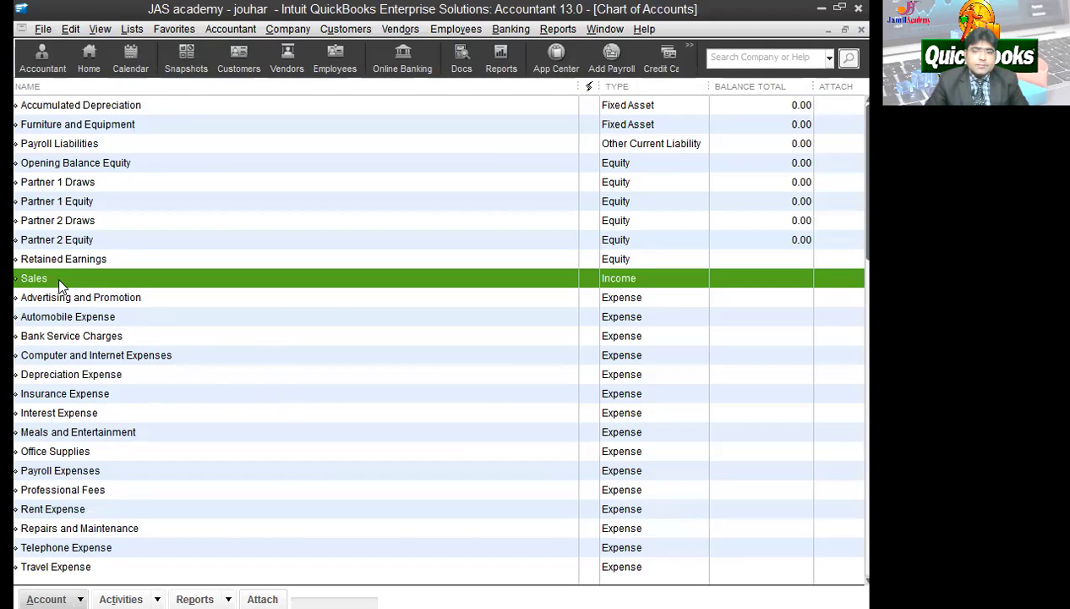
pyautogui.rightClick(61, 285)
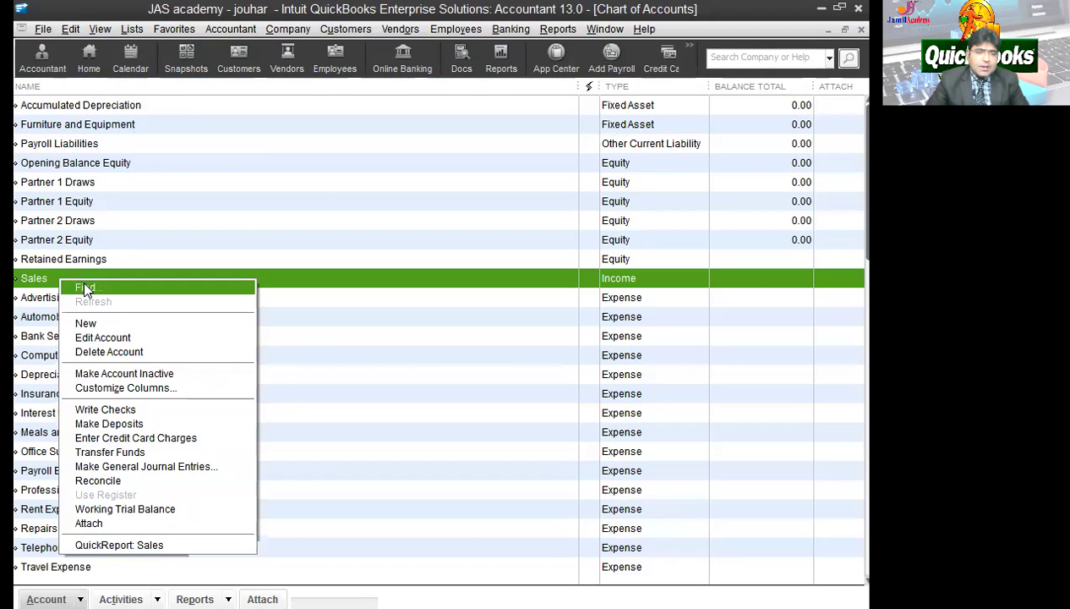
pyautogui.click(143, 339)
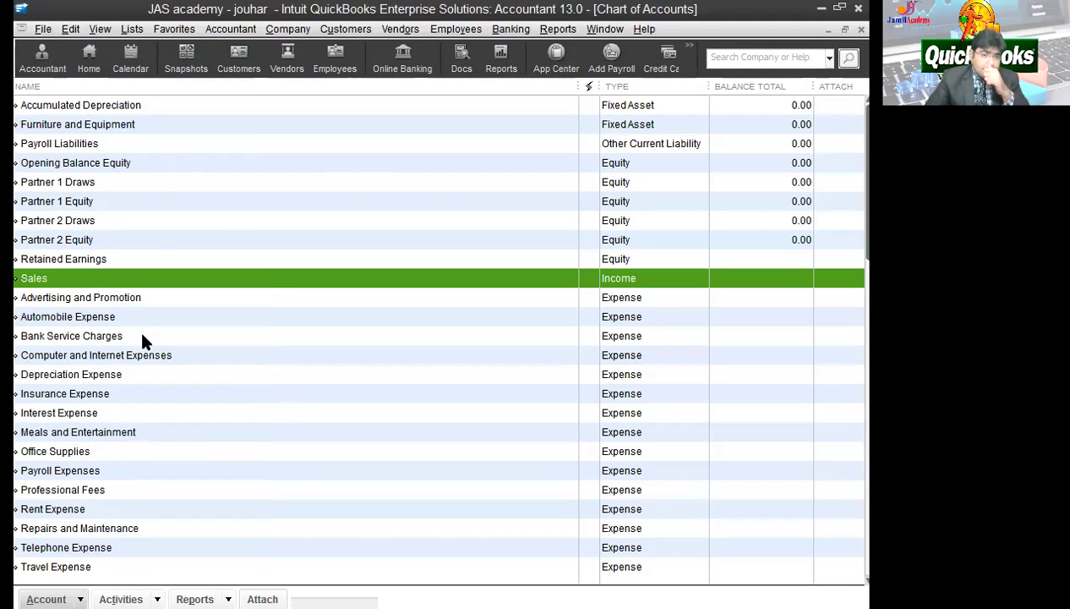
pyautogui.write('S')
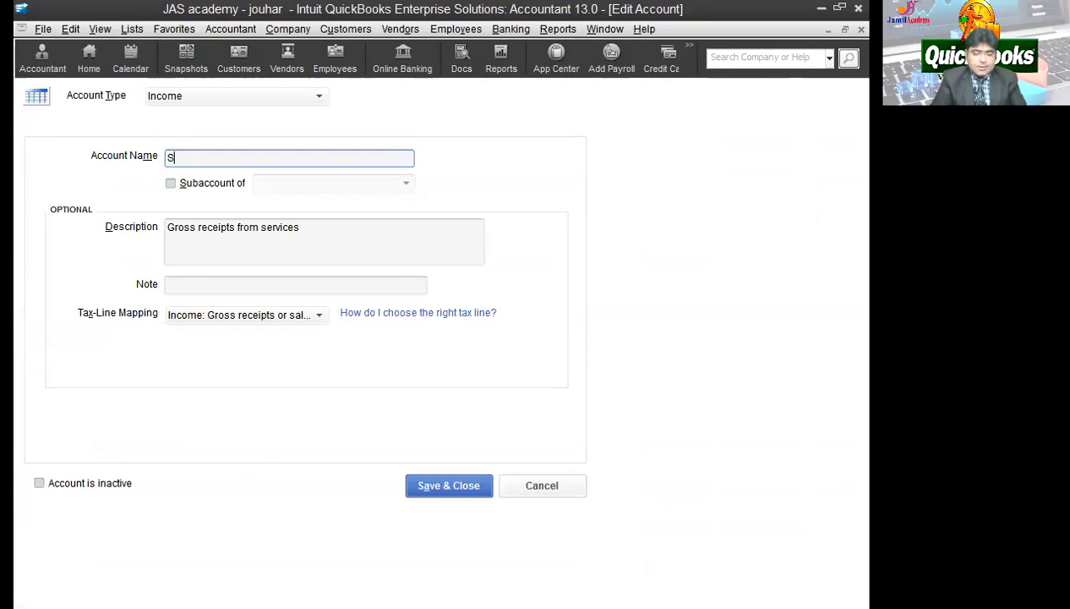
pyautogui.write('ERVICE INCOME')
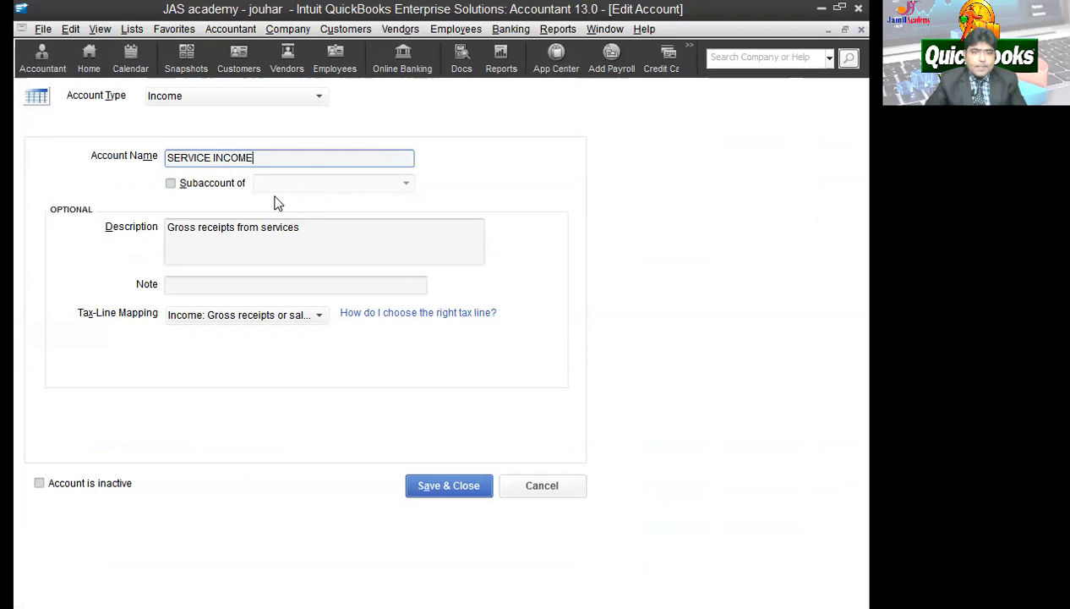
pyautogui.click(313, 237)
pyautogui.moveTo(313, 236); pyautogui.dragTo(129, 238)
pyautogui.click(238, 230)
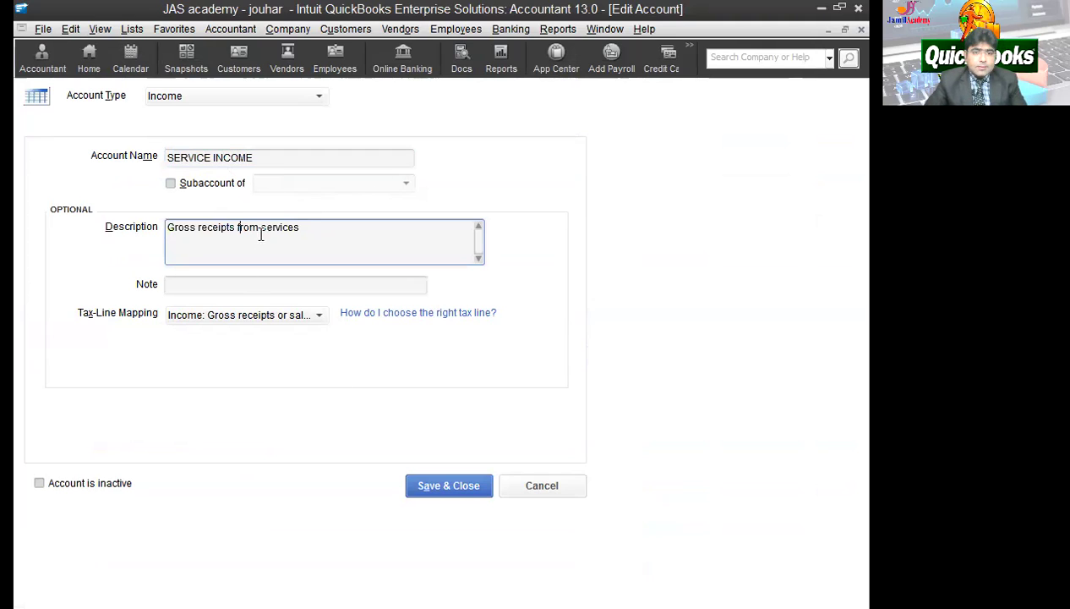
pyautogui.click(455, 494)
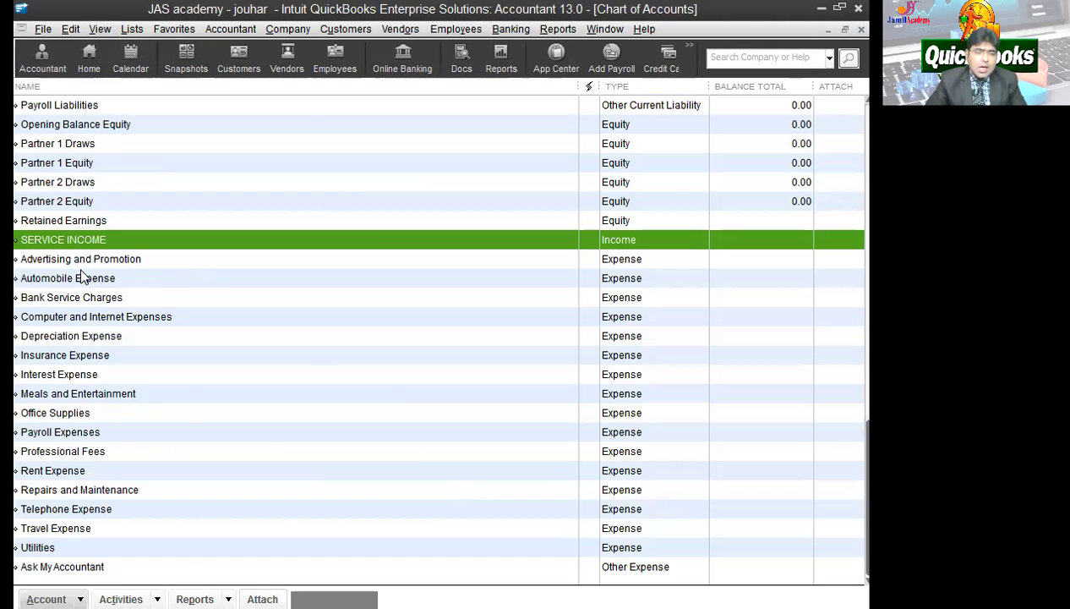
# Step: Create an income account SCHOOL as a subaccount of SERVICE INCOME
pyautogui.click(47, 599)
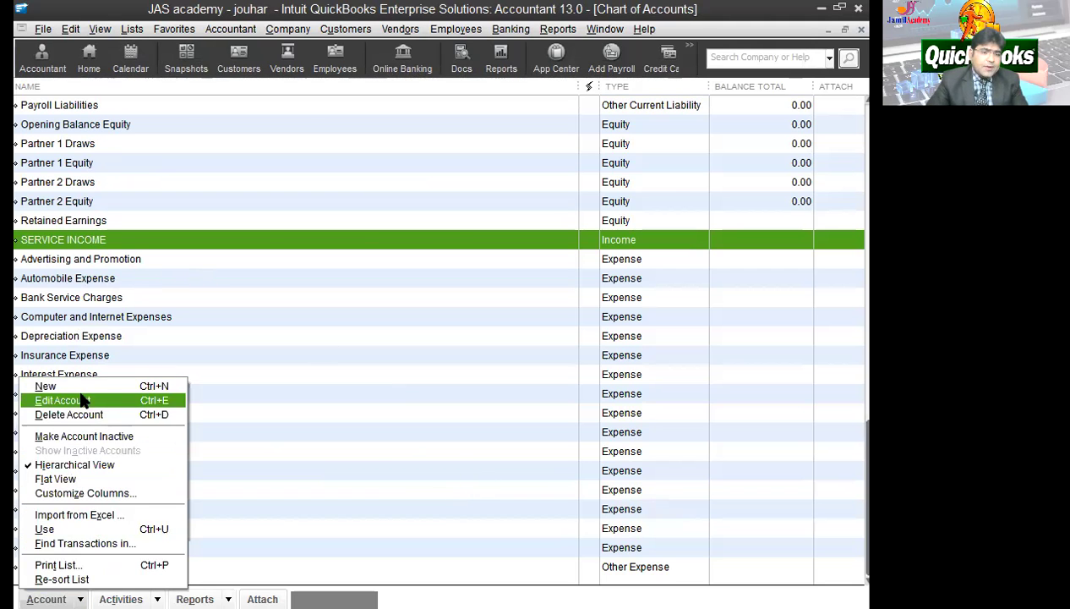
pyautogui.click(45, 386)
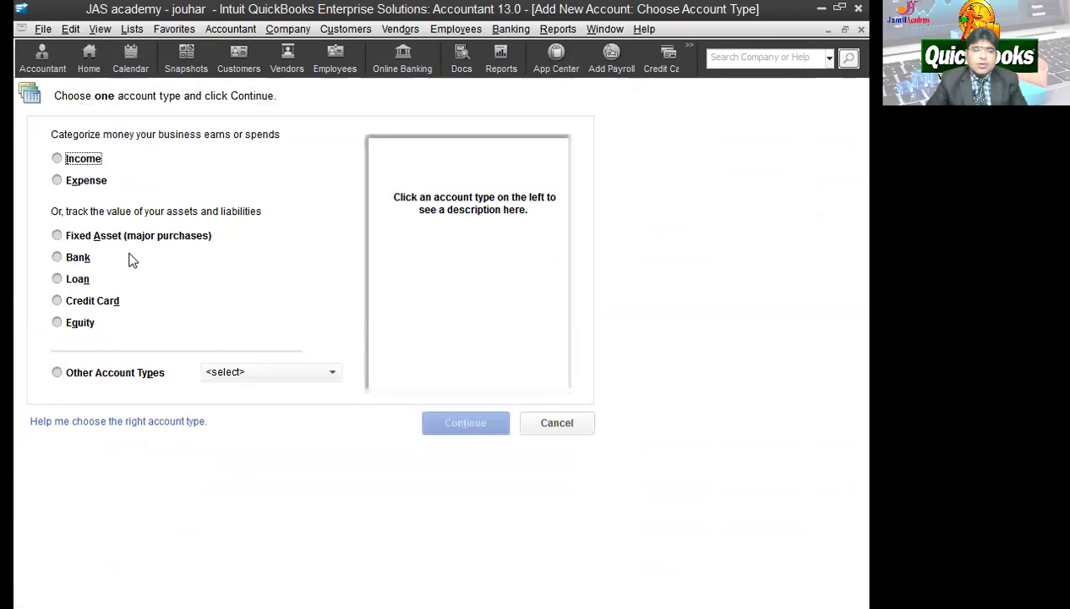
pyautogui.click(81, 160)
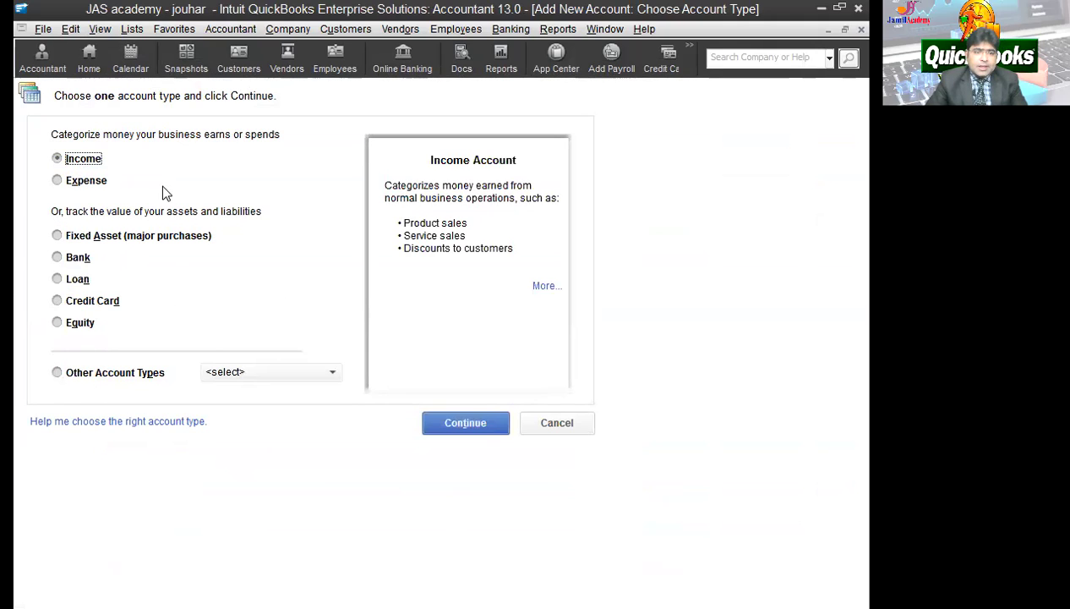
pyautogui.click(465, 423)
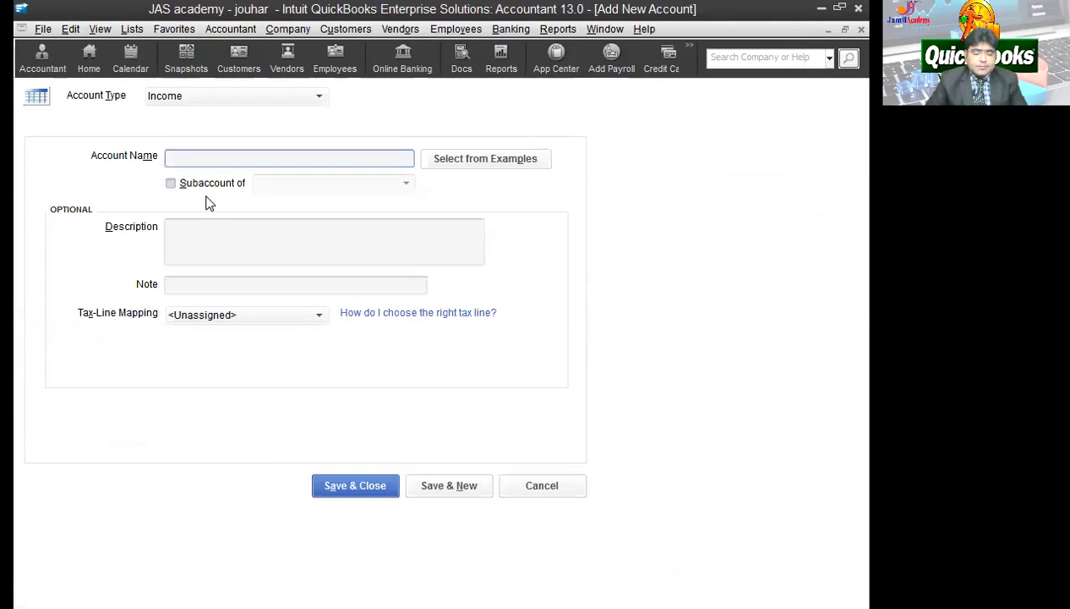
pyautogui.write('SCHOOL')
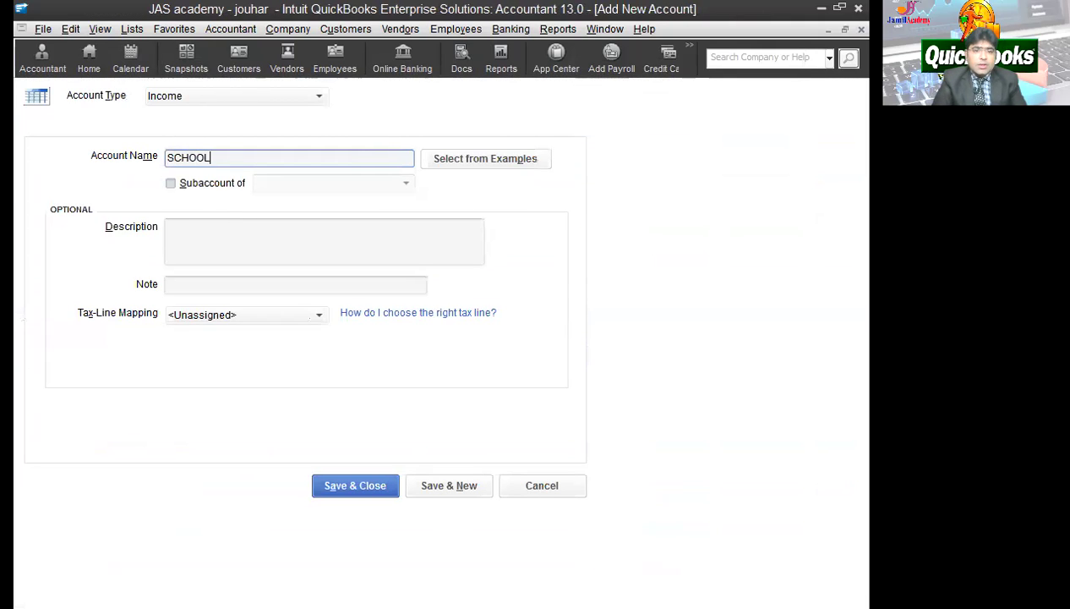
pyautogui.press('Tab')
pyautogui.press('Tab')
pyautogui.click(234, 188)
pyautogui.click(406, 184)
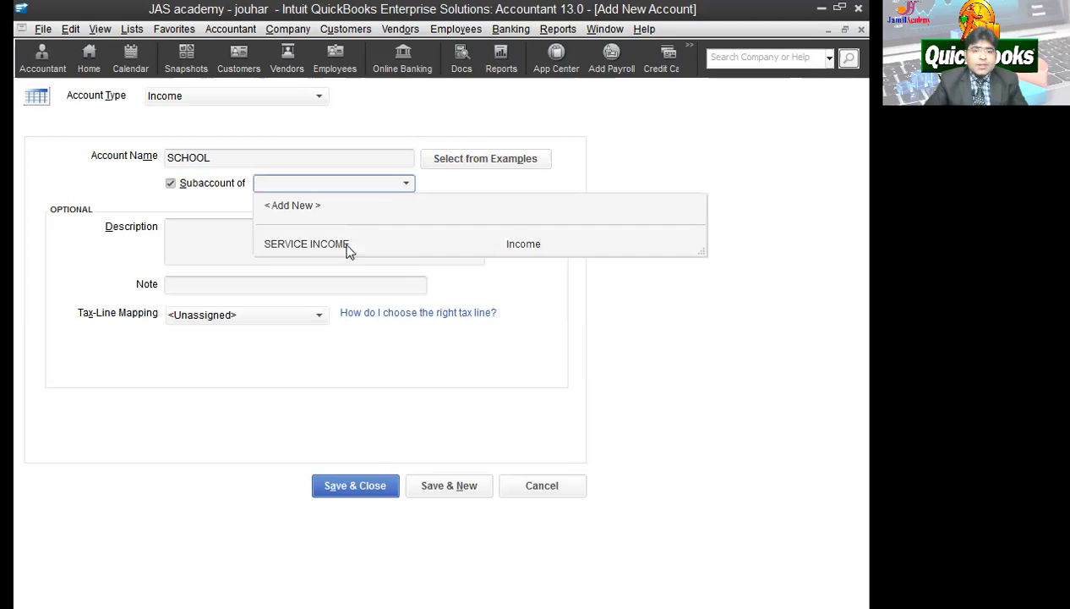
pyautogui.click(316, 244)
pyautogui.click(221, 252)
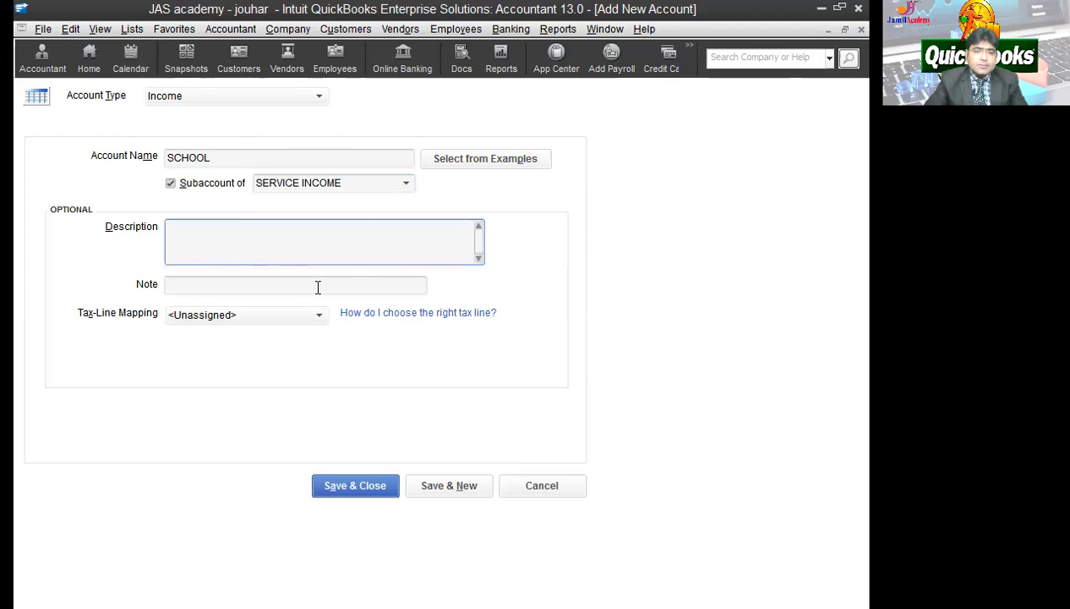
pyautogui.click(451, 487)
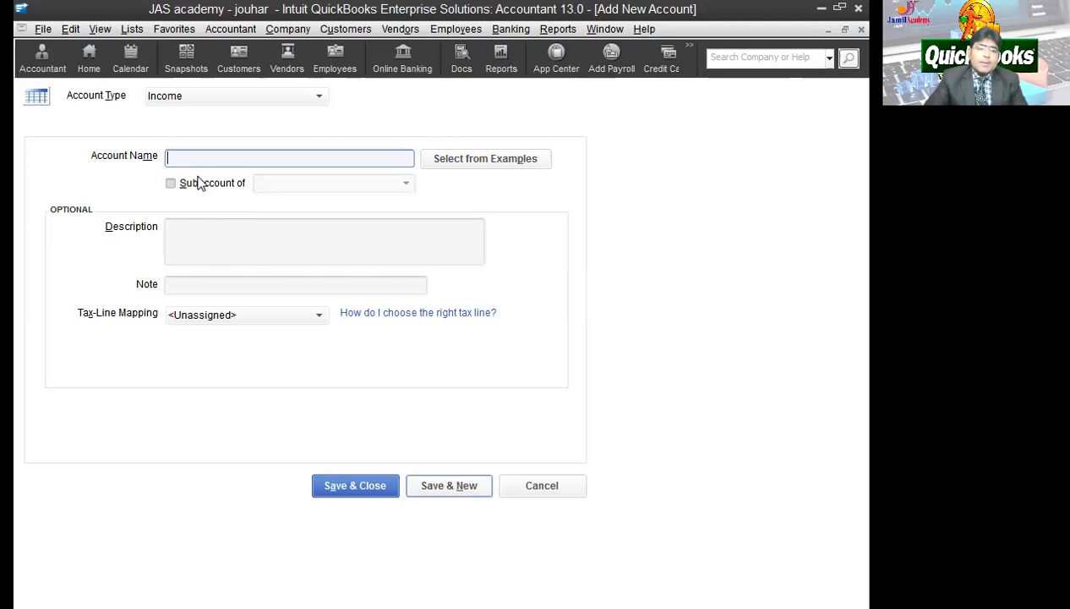
# Step: Add a separate income account named COACHING and save it
pyautogui.write('COACHING')
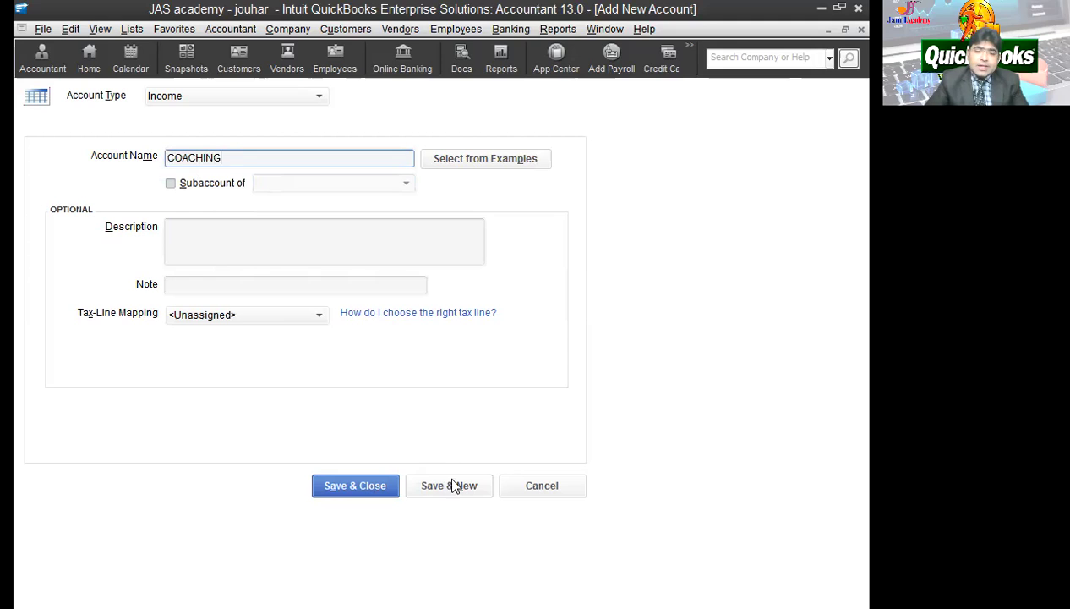
pyautogui.click(461, 492)
pyautogui.click(394, 487)
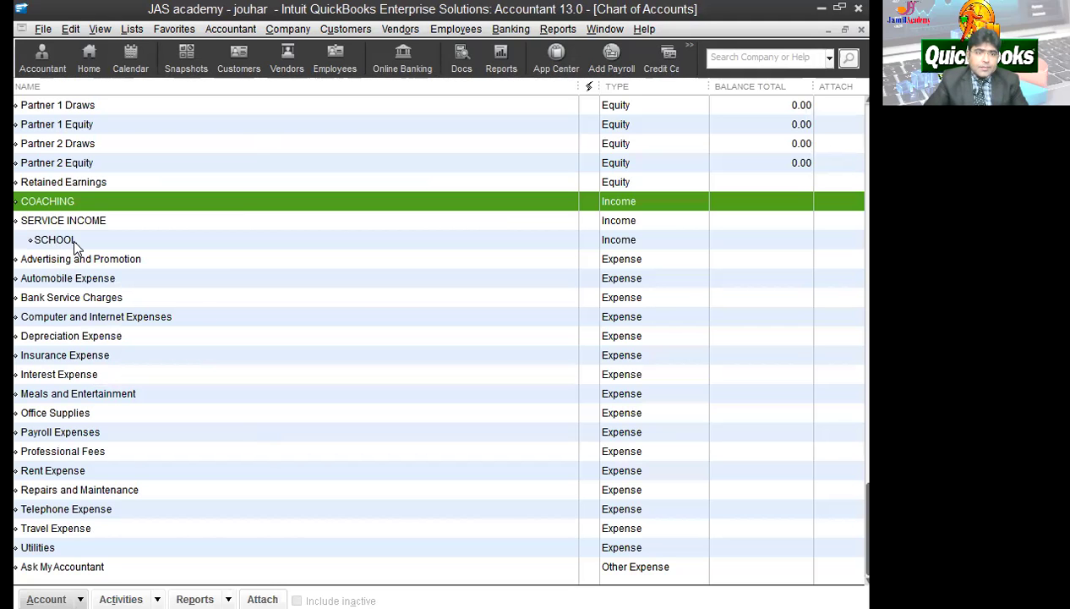
# Step: Make COACHING a subaccount of SERVICE INCOME
pyautogui.rightClick(81, 203)
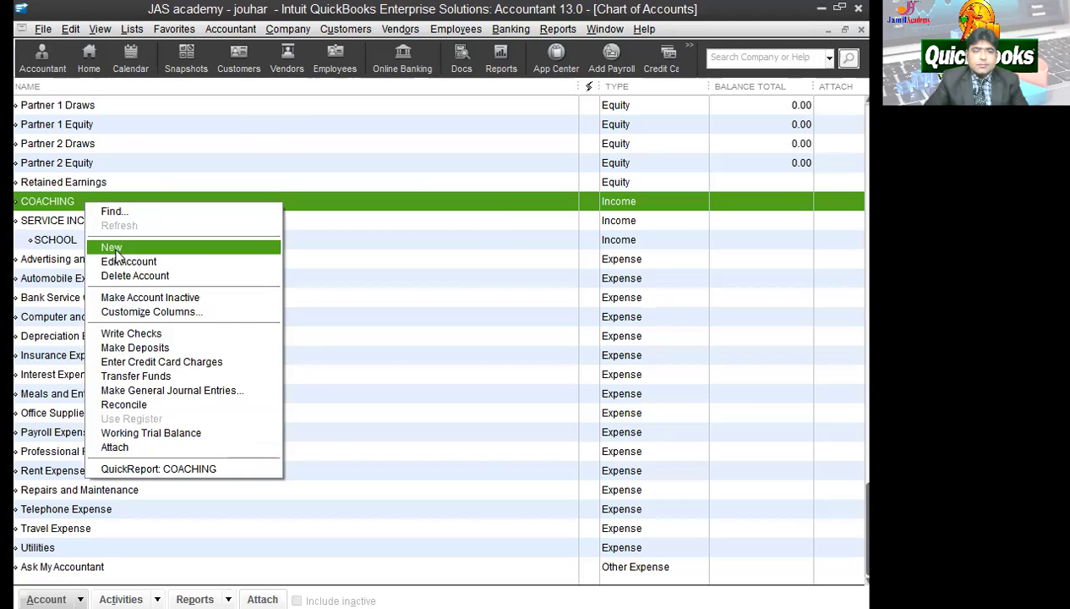
pyautogui.click(123, 258)
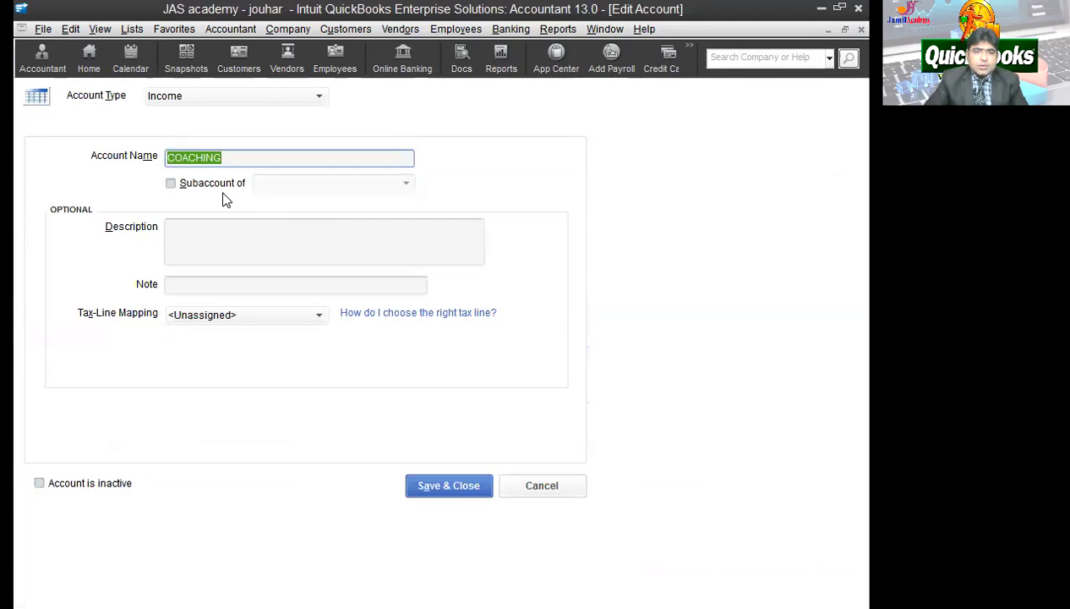
pyautogui.click(224, 186)
pyautogui.click(405, 184)
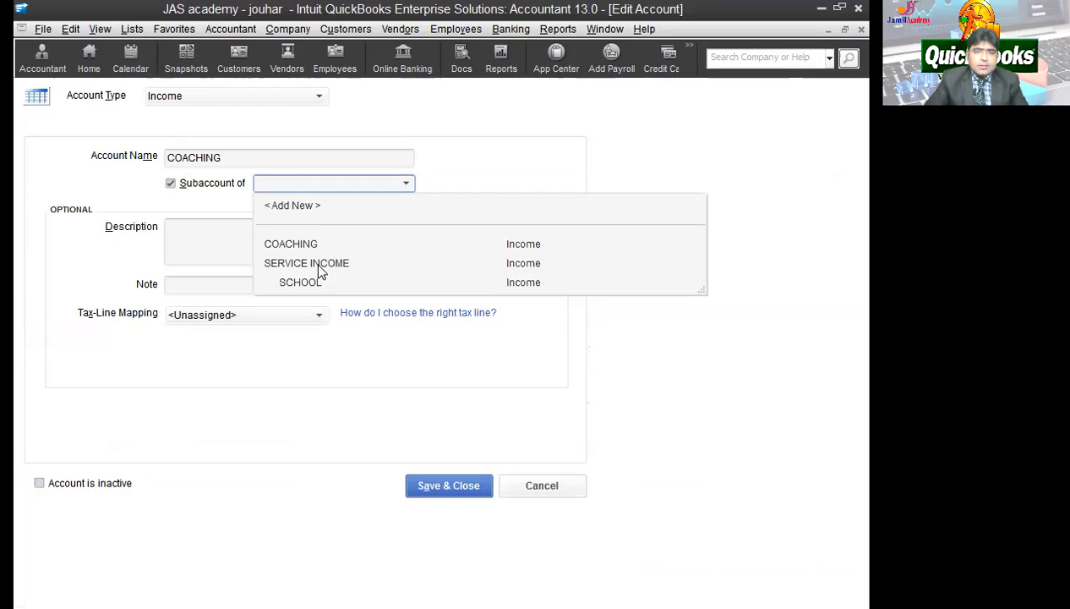
pyautogui.click(315, 264)
pyautogui.click(446, 485)
# Step: Rename the COACHING subaccount to TUITION
pyautogui.click(52, 204)
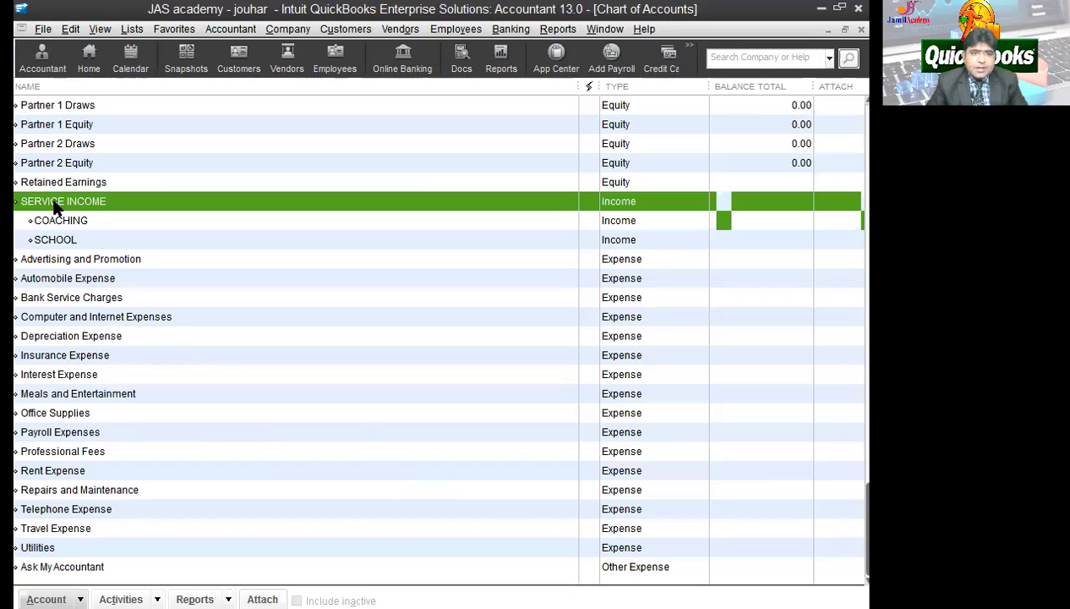
pyautogui.click(91, 222)
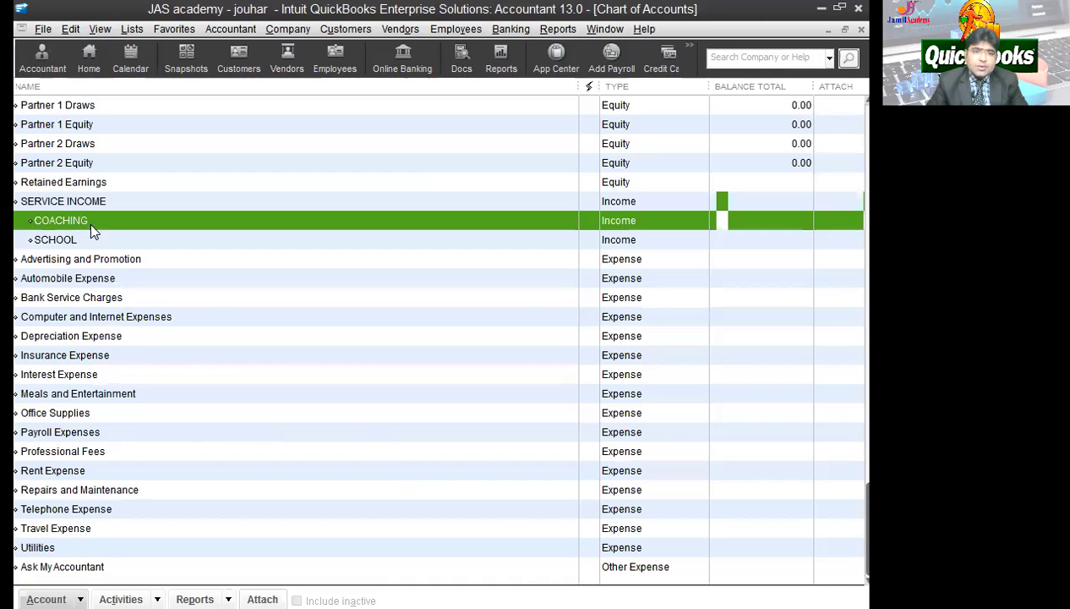
pyautogui.click(96, 240)
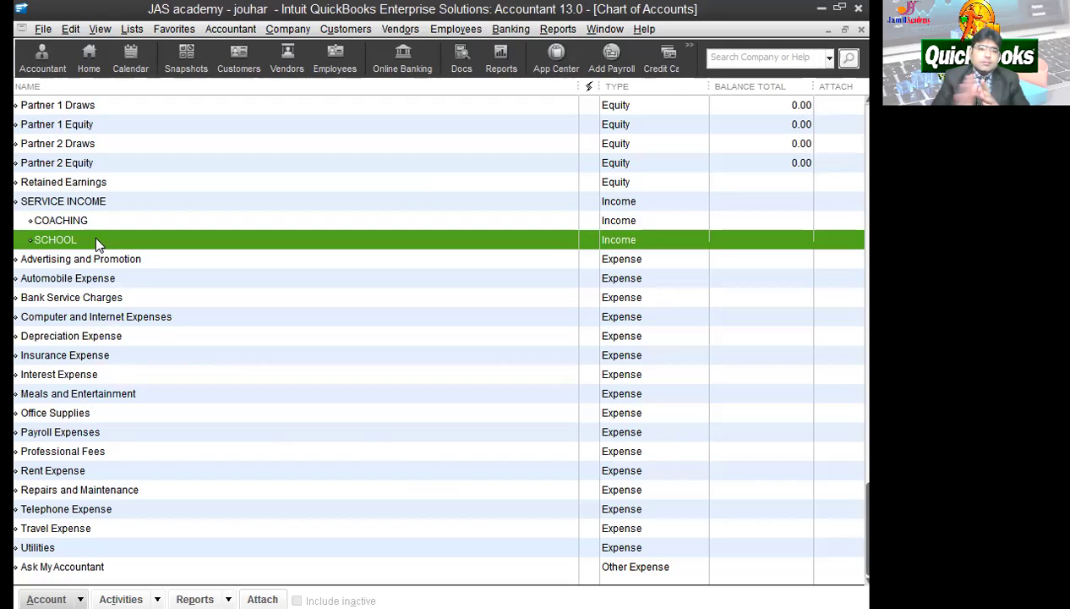
pyautogui.click(99, 222)
pyautogui.click(46, 599)
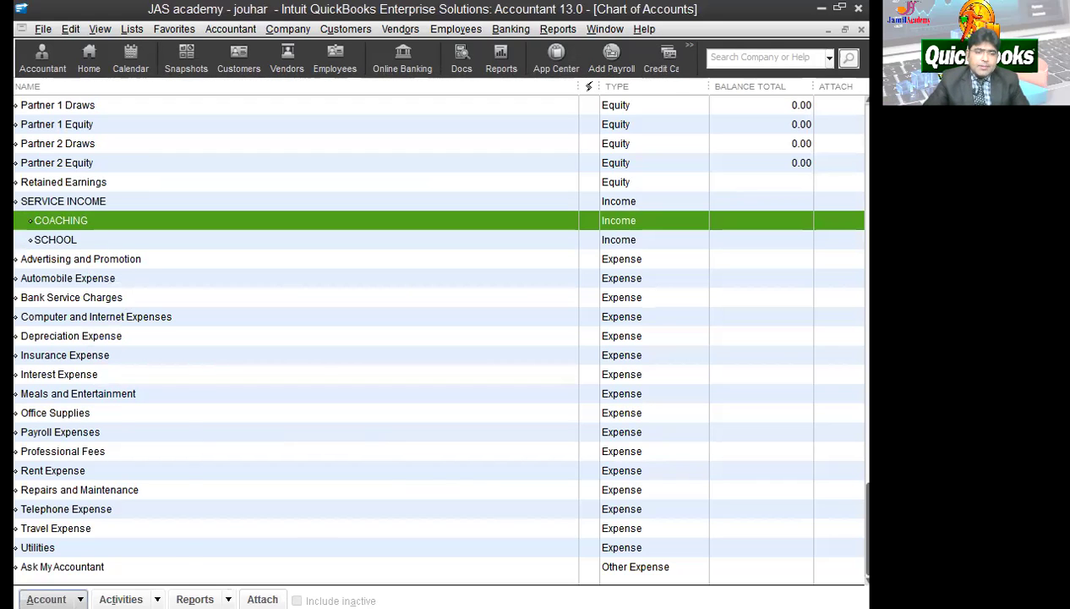
pyautogui.click(63, 377)
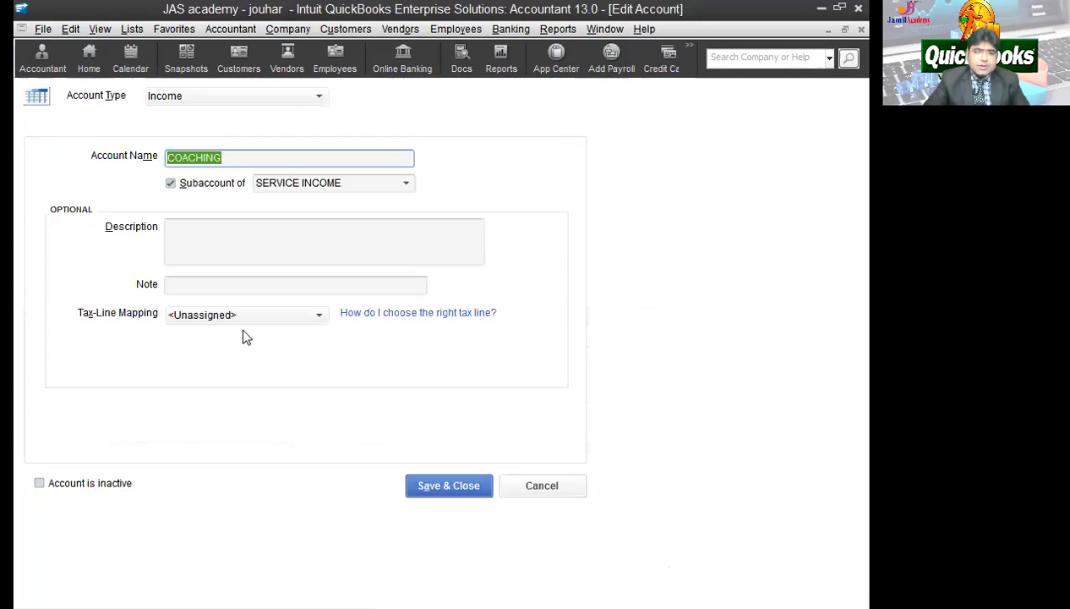
pyautogui.write('TUITION')
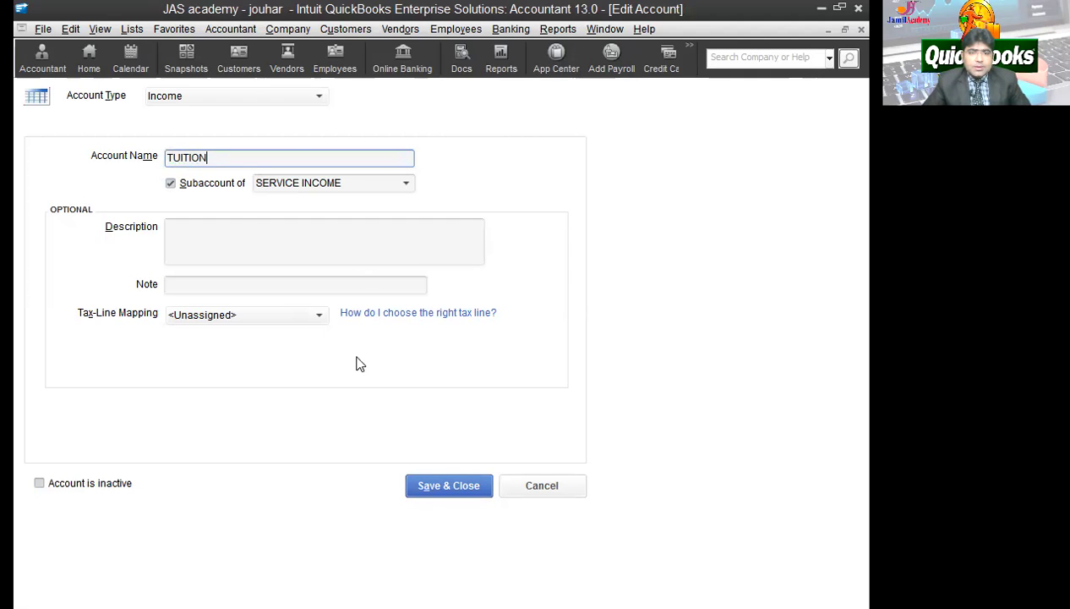
pyautogui.click(458, 486)
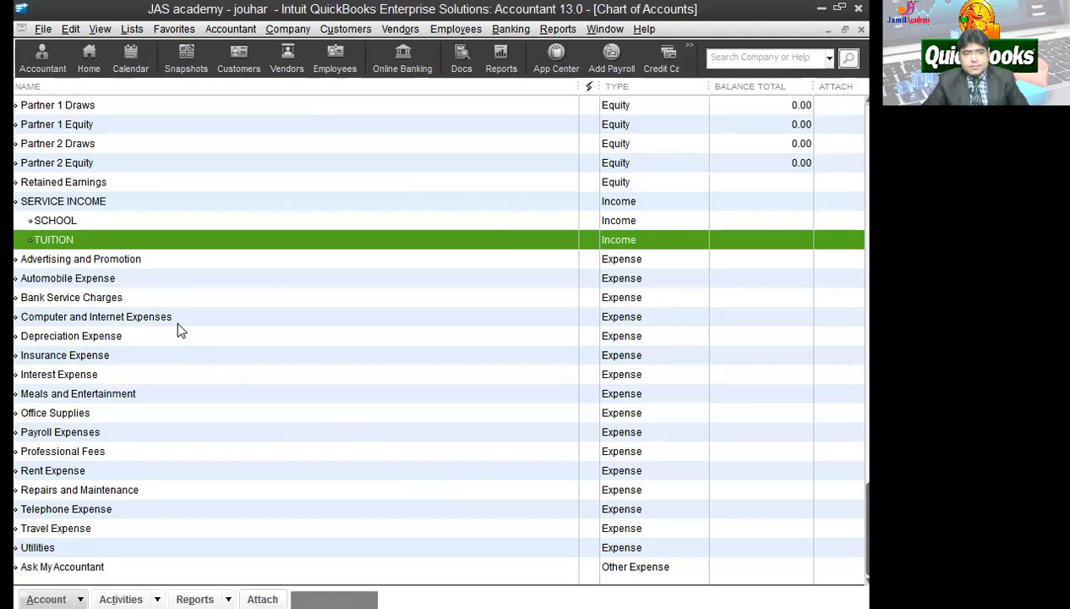
# Step: Locate the Partner 1 Equity account and open it for editing
pyautogui.click(57, 221)
pyautogui.click(82, 243)
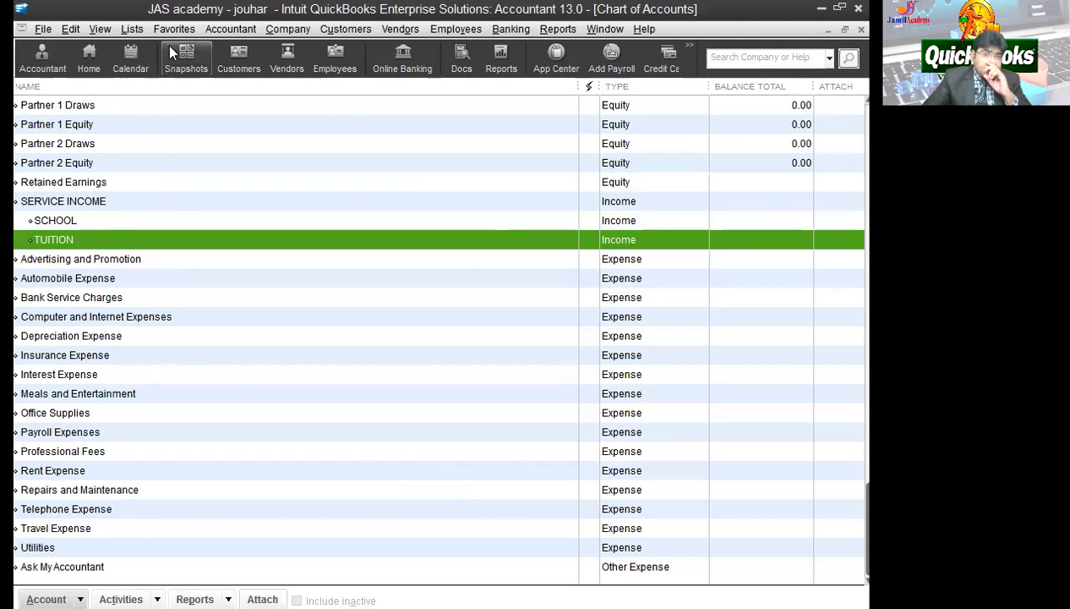
pyautogui.click(54, 120)
pyautogui.click(56, 108)
pyautogui.scroll(1, 77, 161)
pyautogui.rightClick(53, 163)
pyautogui.click(48, 173)
pyautogui.click(61, 184)
pyautogui.rightClick(62, 186)
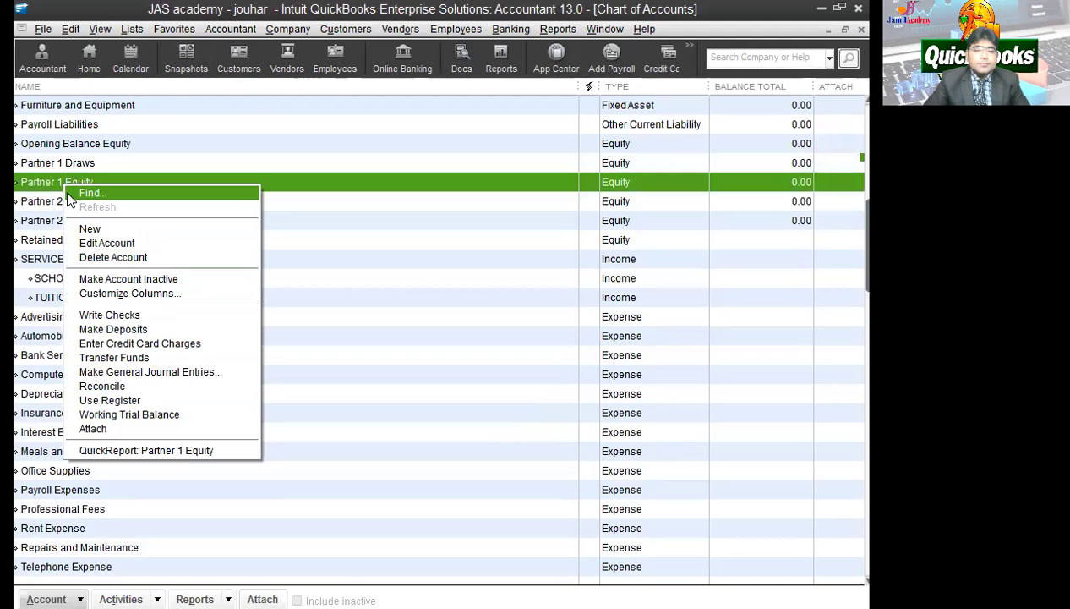
pyautogui.press('Escape')
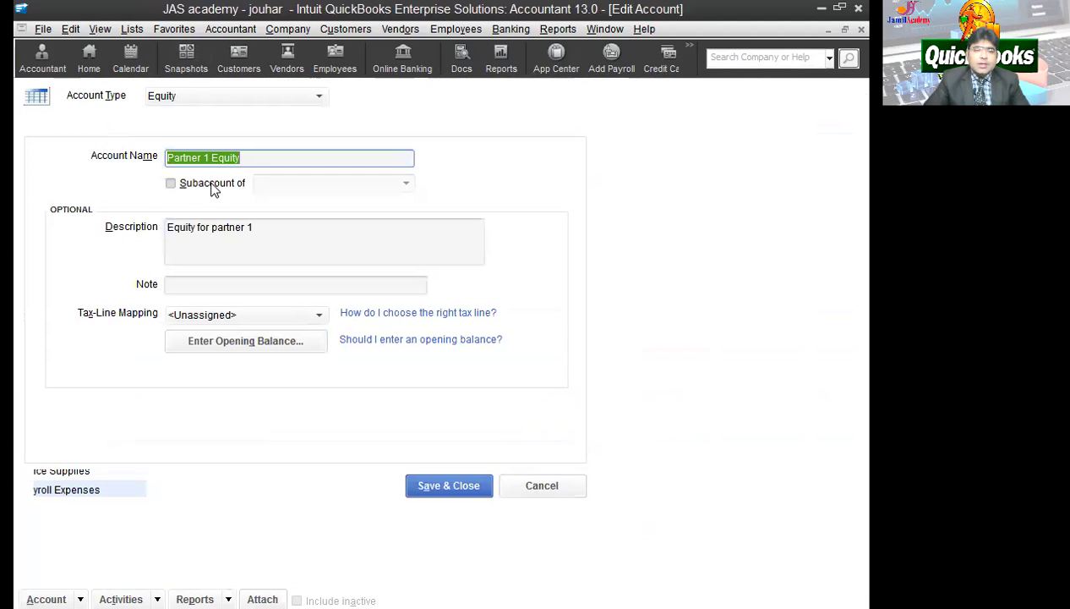
# Step: Prefix the first partner's name and a dash to the Partner 1 Equity name and save
pyautogui.click(168, 158)
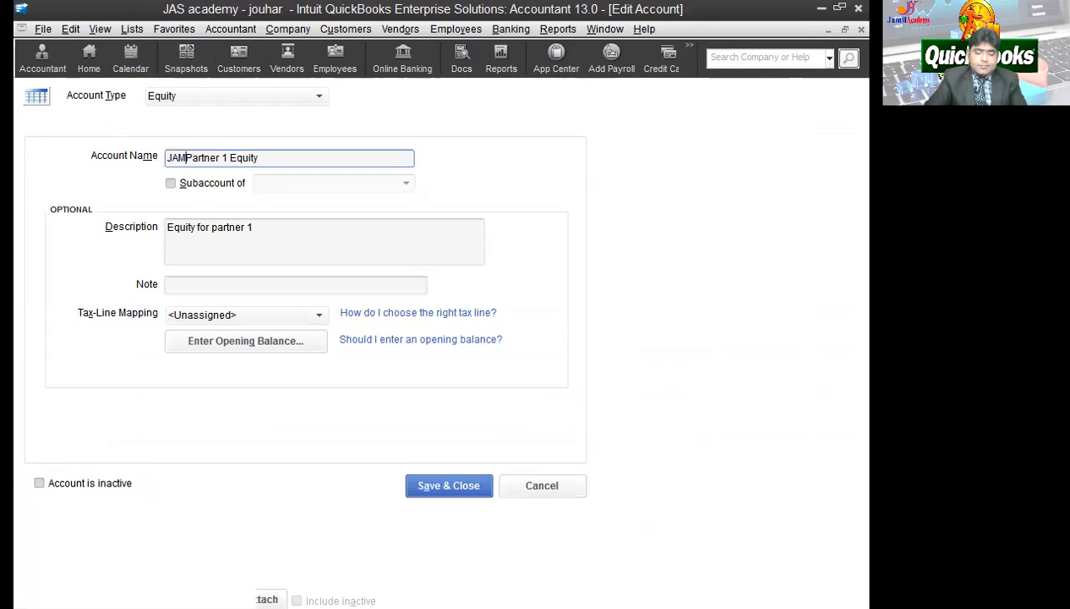
pyautogui.press('Delete')
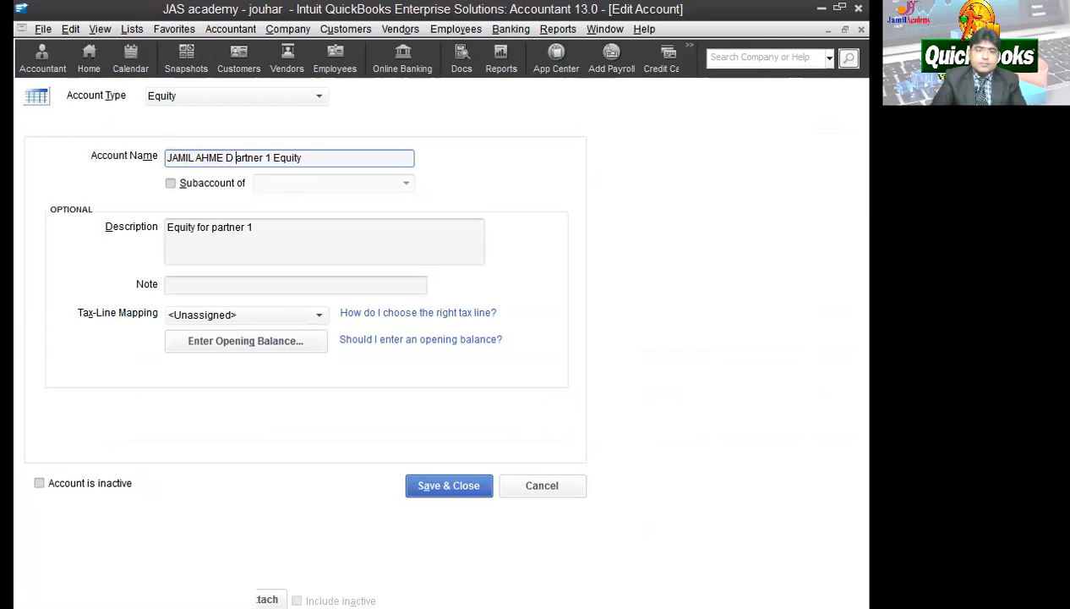
pyautogui.press('BackSpace')
pyautogui.write('p')
pyautogui.write('-')
pyautogui.press('Delete')
pyautogui.write('P')
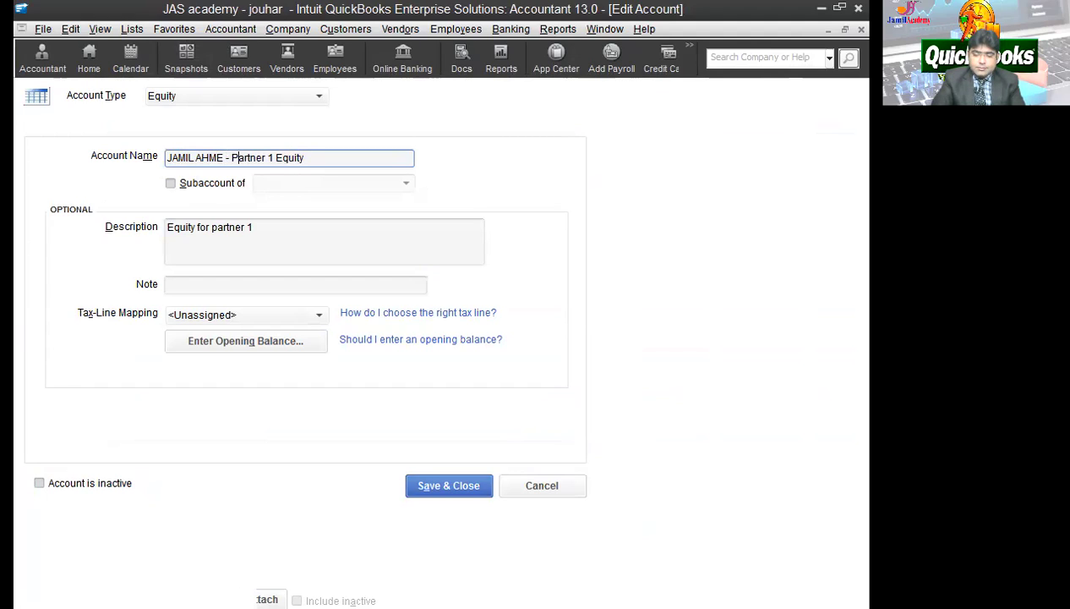
pyautogui.hotkey('shift', 'Home')
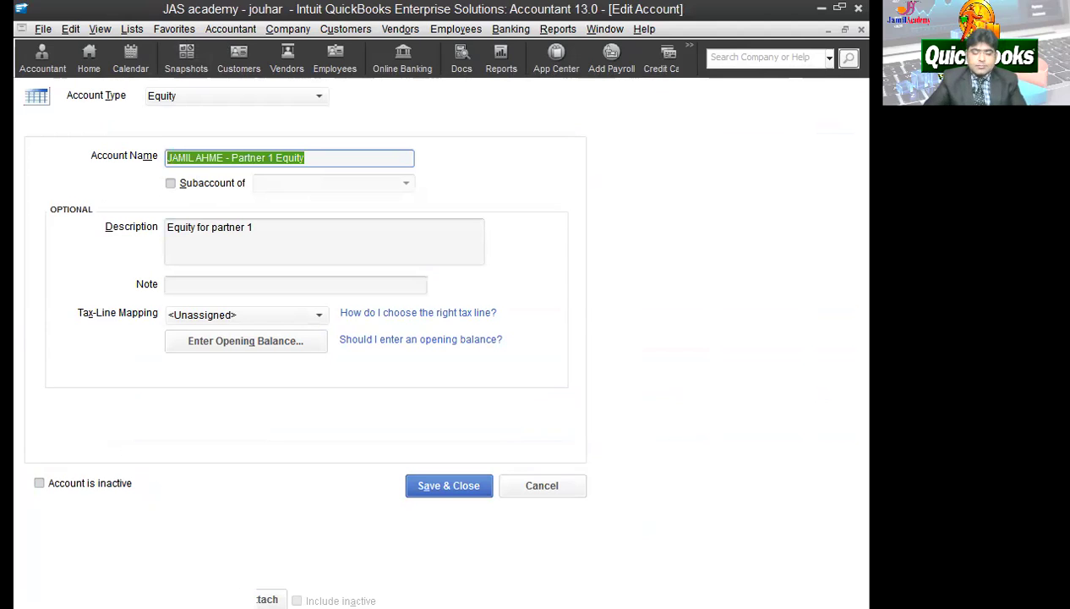
pyautogui.click(451, 482)
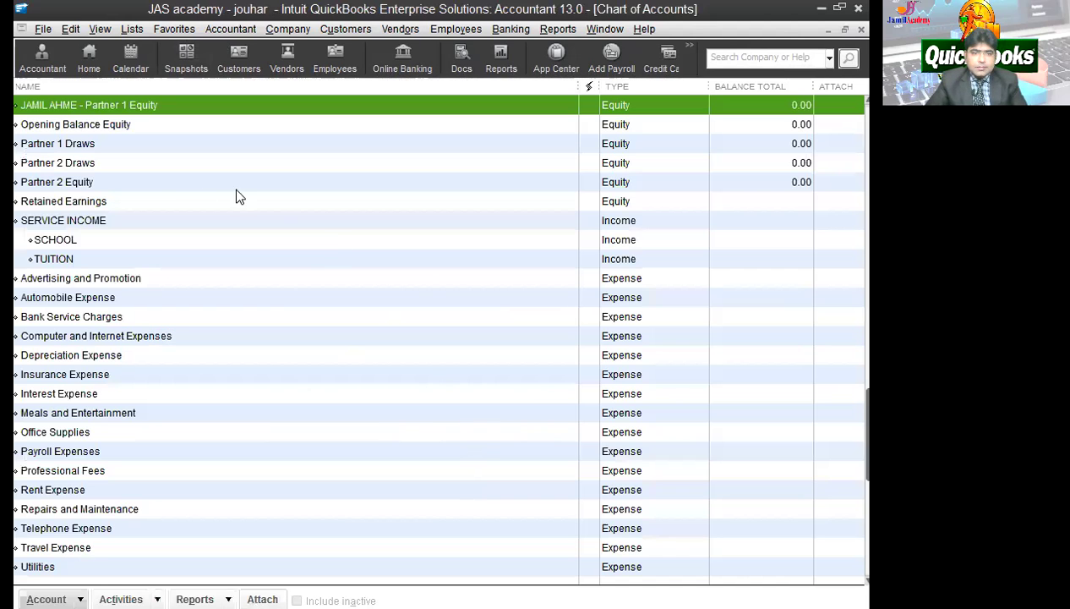
# Step: Prefix the second partner's name and a dash to the Partner 2 Equity name and save
pyautogui.rightClick(77, 181)
pyautogui.click(120, 241)
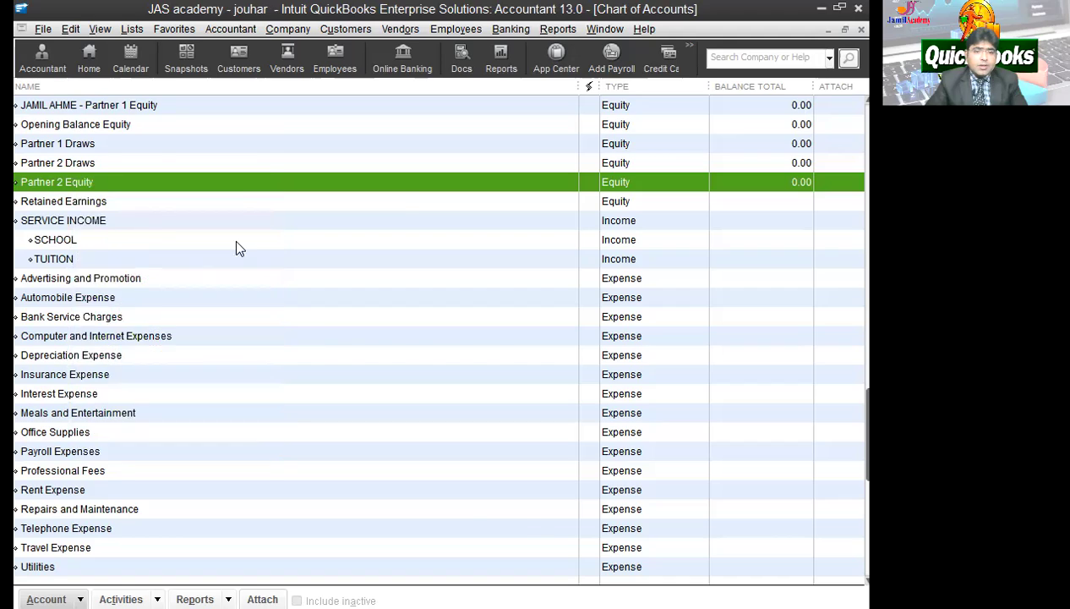
pyautogui.click(170, 155)
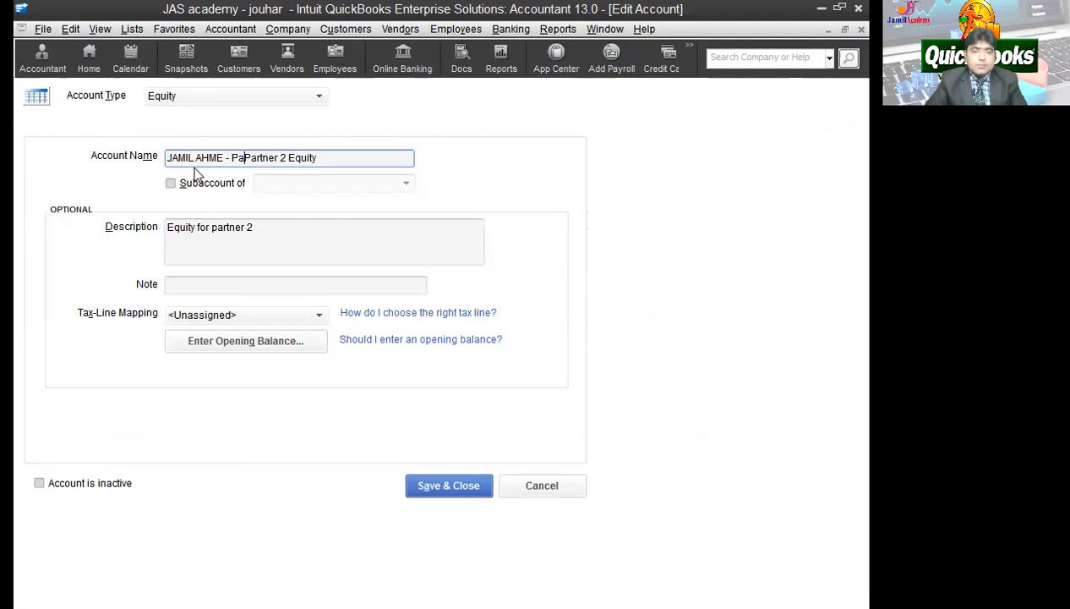
pyautogui.hotkey('shift', 'Left')
pyautogui.hotkey('shift', 'Left')
pyautogui.press('BackSpace')
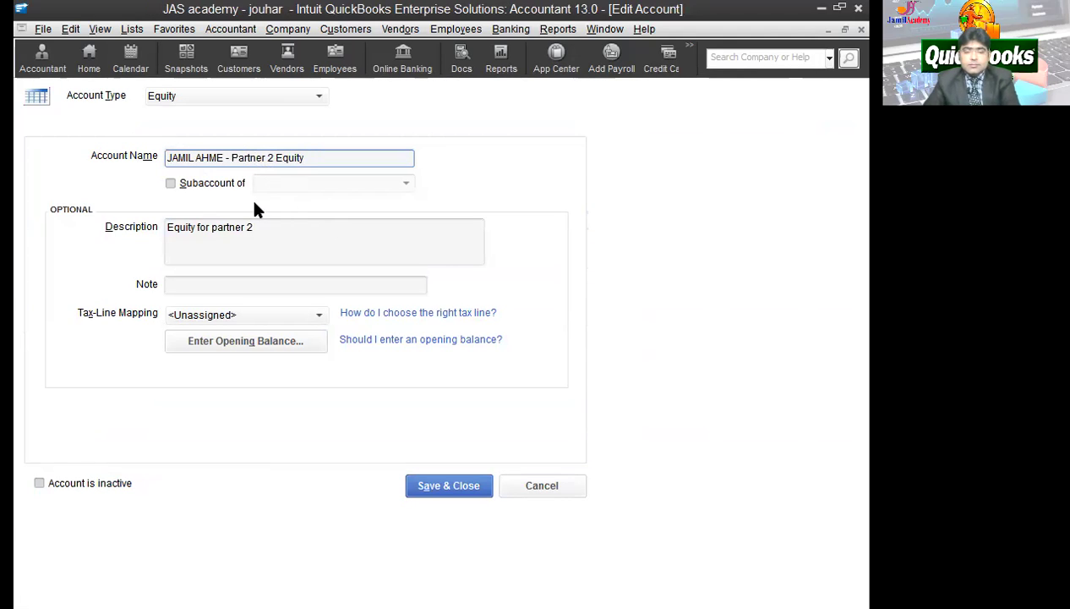
pyautogui.click(224, 158)
pyautogui.write('D')
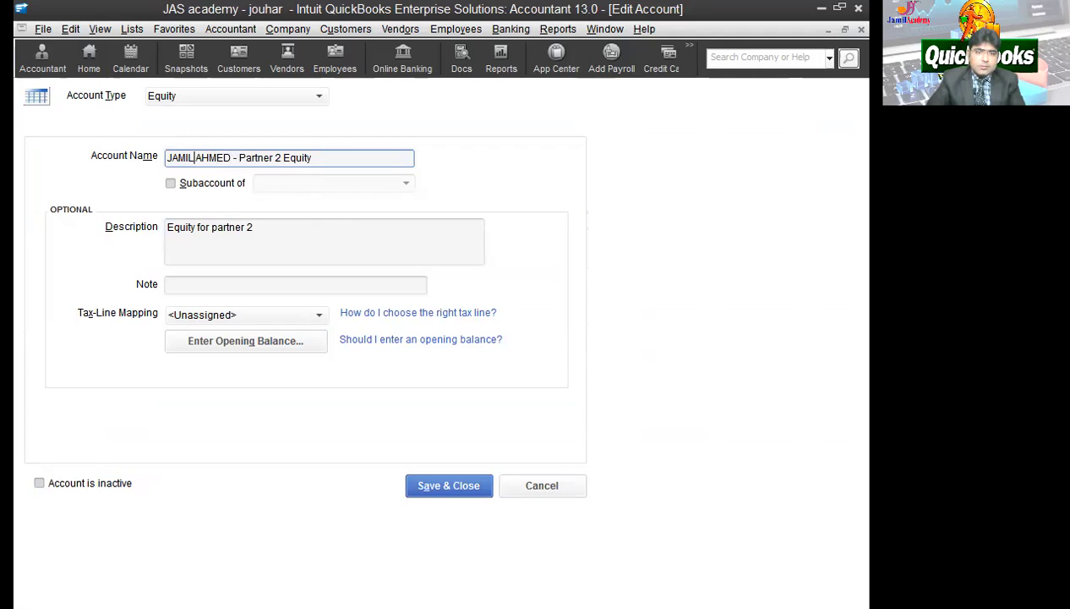
pyautogui.press('BackSpace')
pyautogui.press('BackSpace')
pyautogui.press('BackSpace')
pyautogui.press('BackSpace')
pyautogui.write('WWAD')
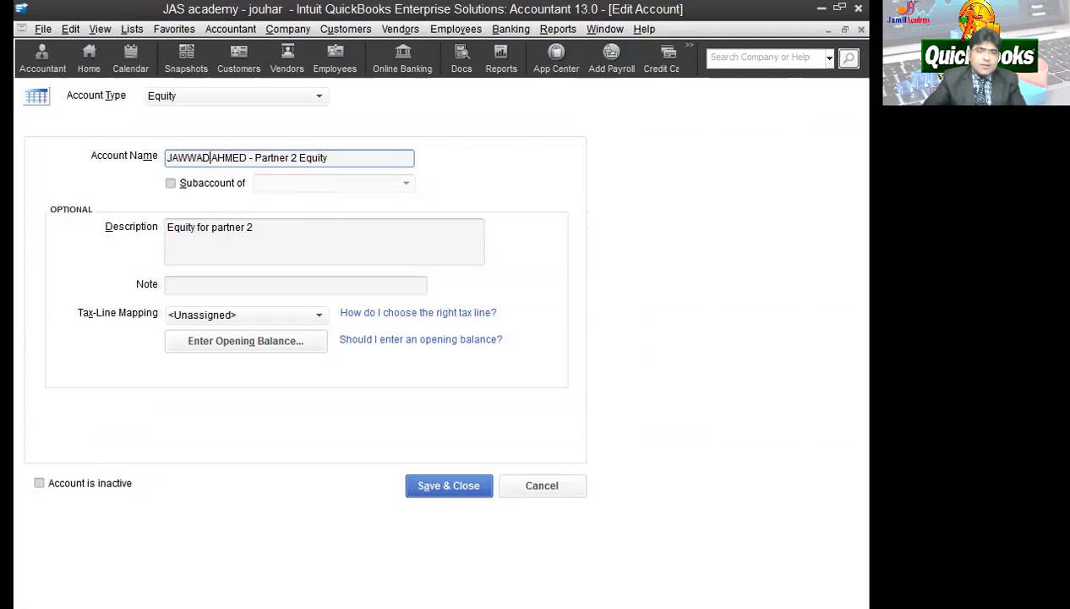
pyautogui.click(449, 485)
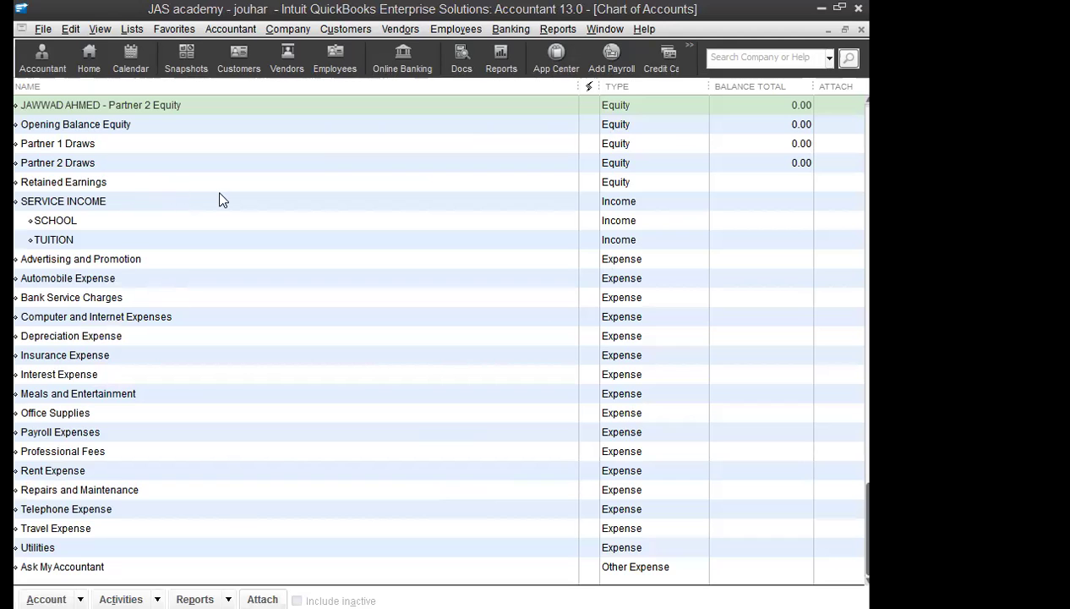
# Step: From the Chart of Accounts, start a new account of type Bank
pyautogui.click(136, 32)
pyautogui.click(146, 46)
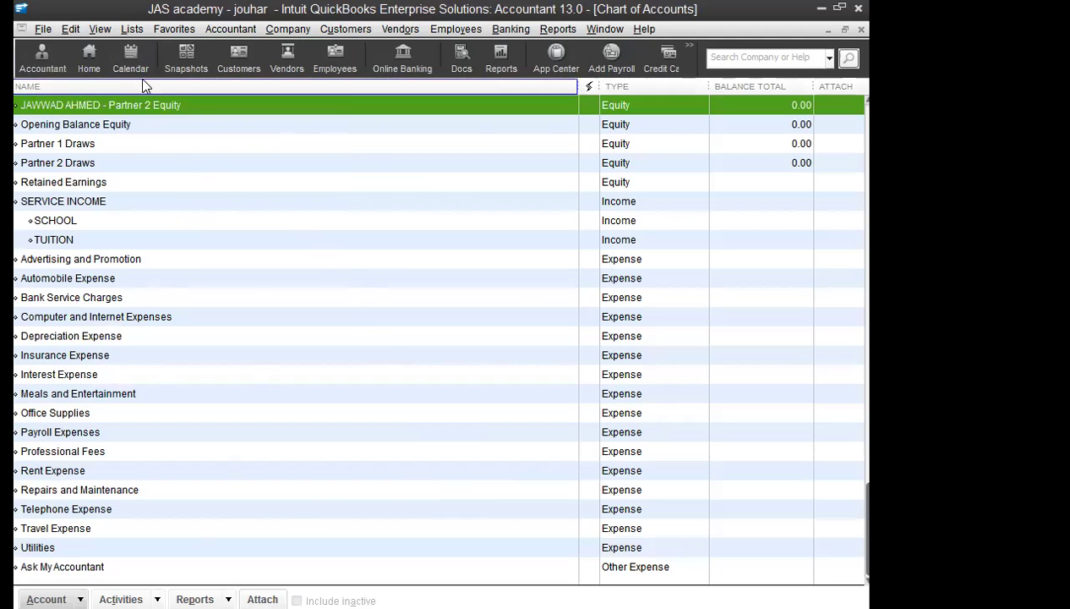
pyautogui.click(174, 30)
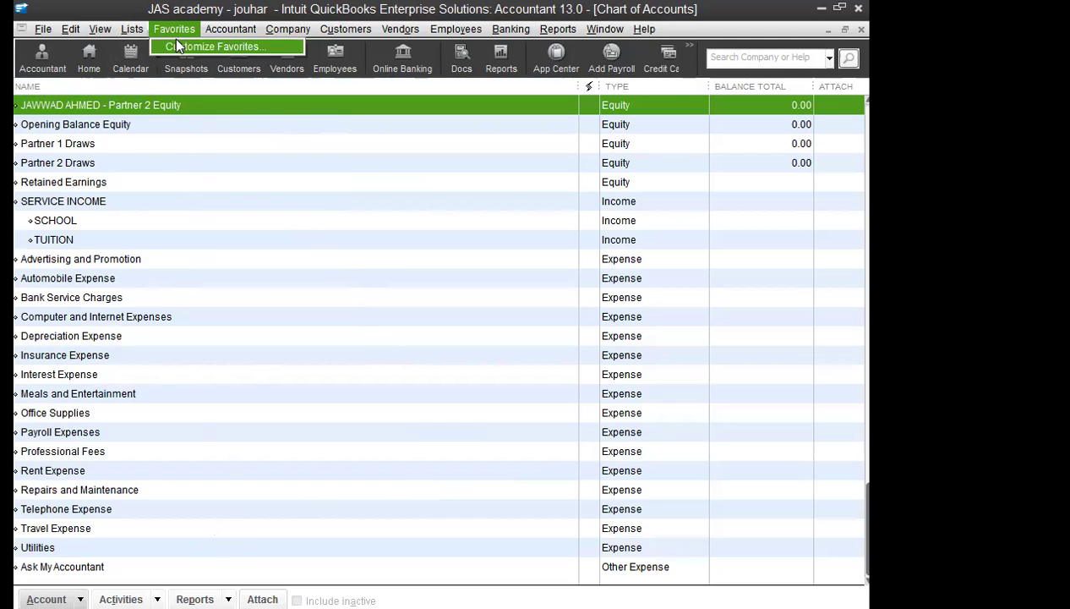
pyautogui.click(191, 181)
pyautogui.click(45, 599)
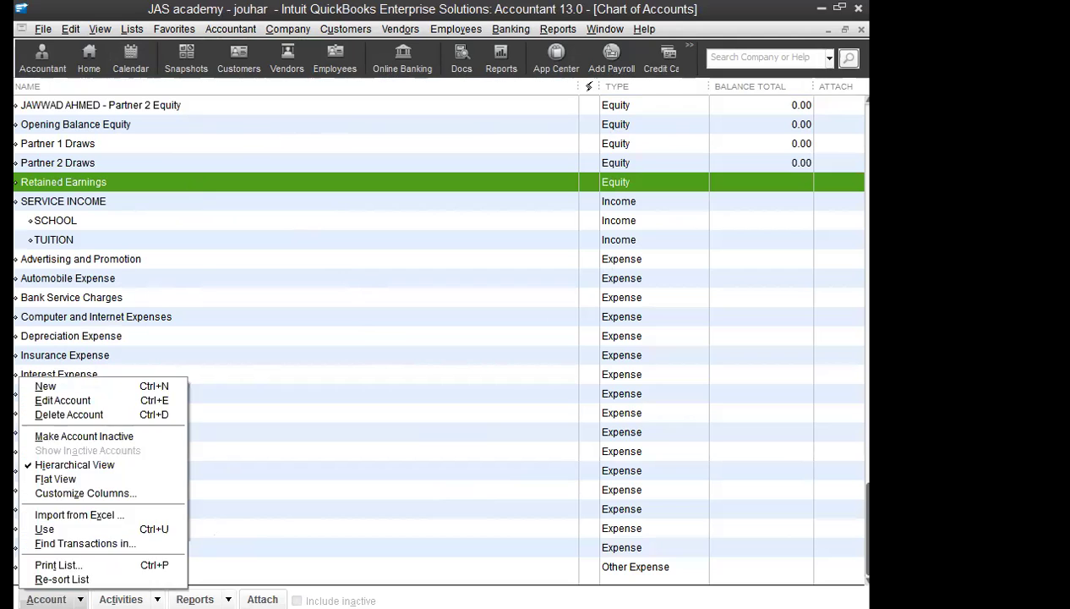
pyautogui.click(93, 388)
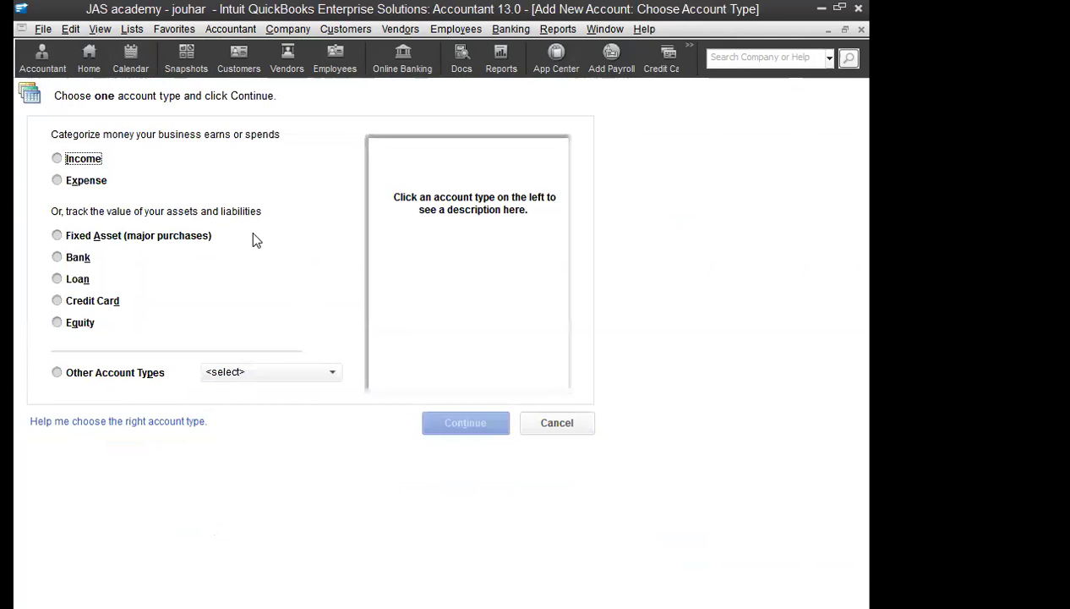
pyautogui.click(77, 260)
pyautogui.click(452, 427)
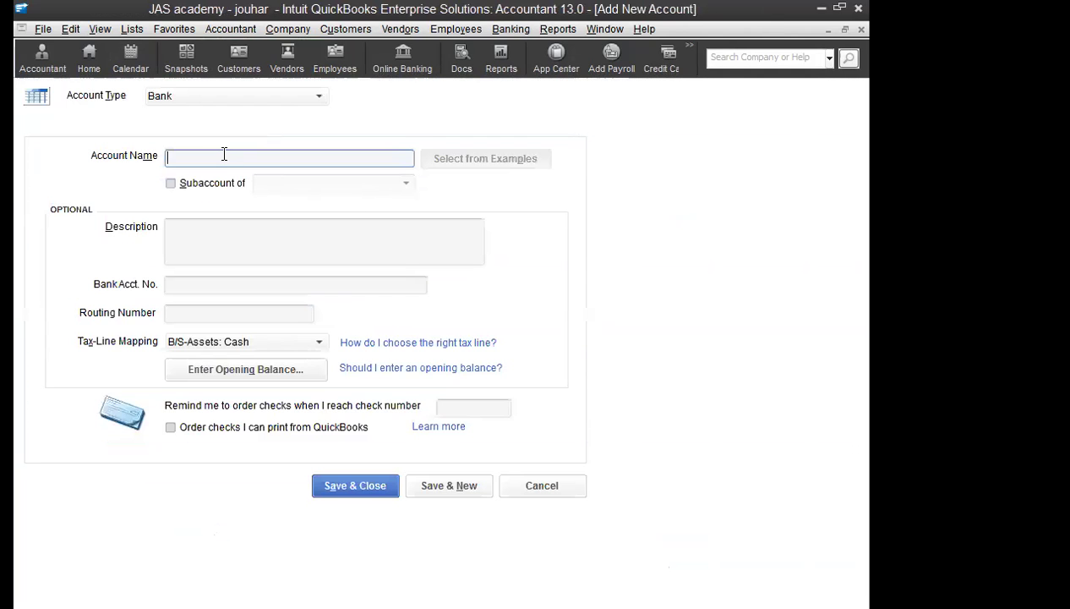
# Step: Name it UBL BANK, describe it UBL - JOUHAR BRANCH, save, and decline online banking
pyautogui.write('UBL BANK')
pyautogui.press('Tab')
pyautogui.press('Tab')
pyautogui.click(211, 236)
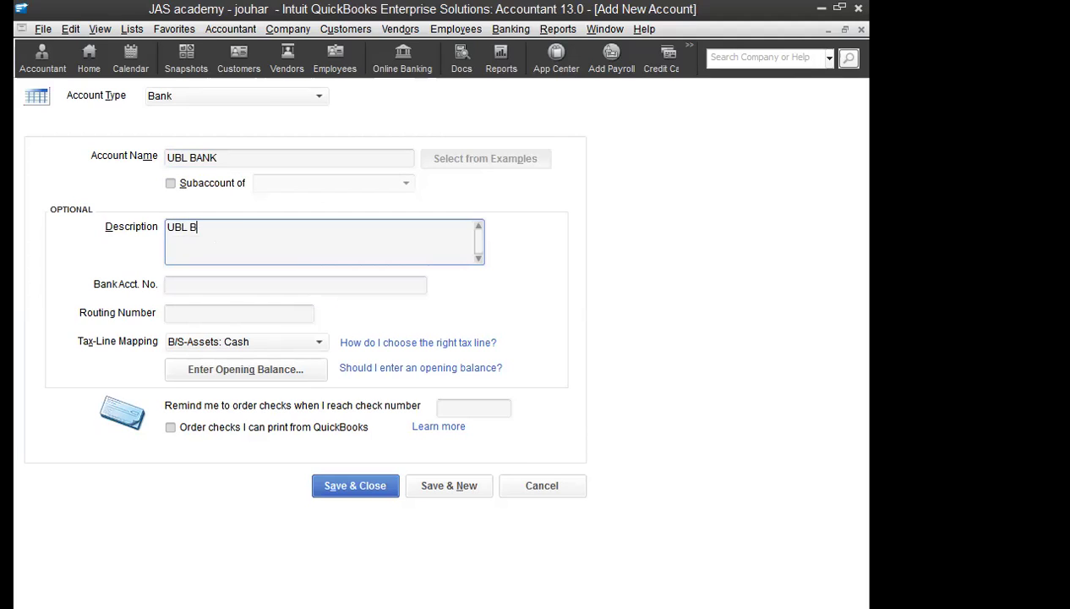
pyautogui.write('UBL - JOUHAR BRANCH')
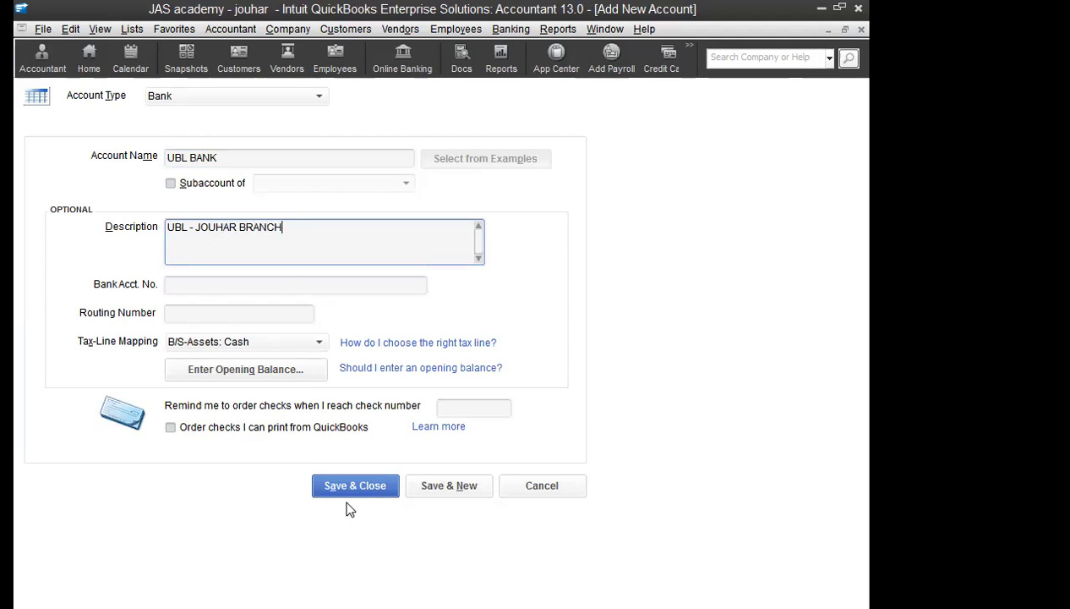
pyautogui.click(382, 487)
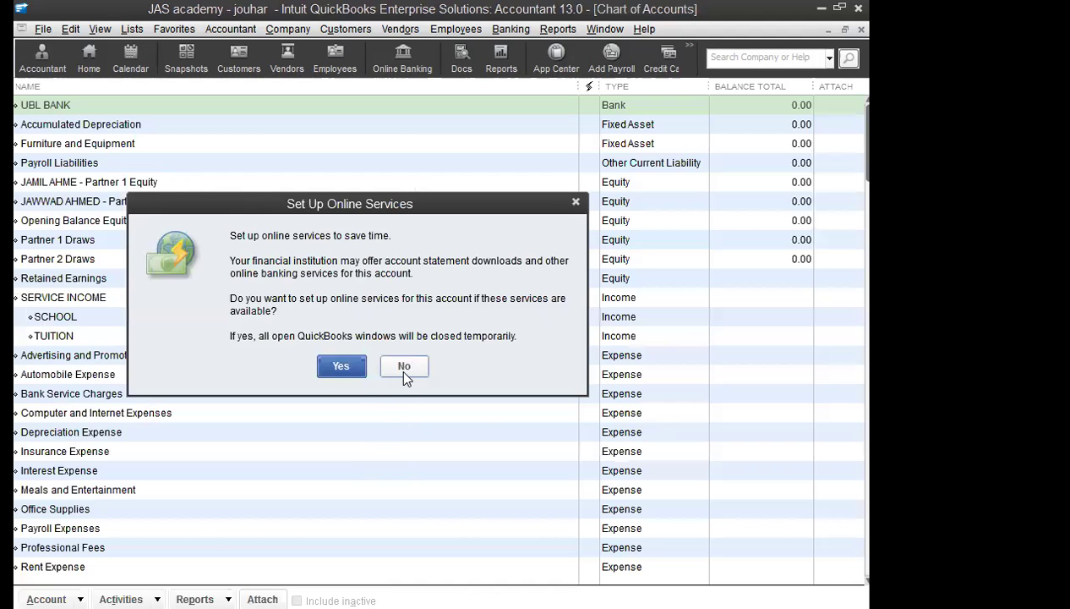
pyautogui.click(399, 365)
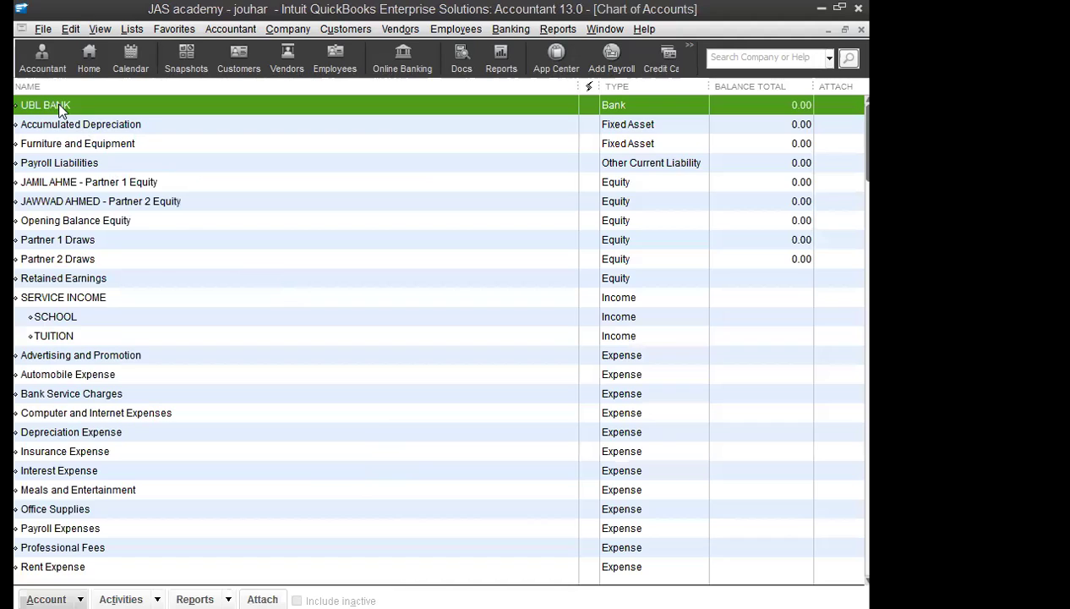
pyautogui.click(82, 187)
pyautogui.click(91, 207)
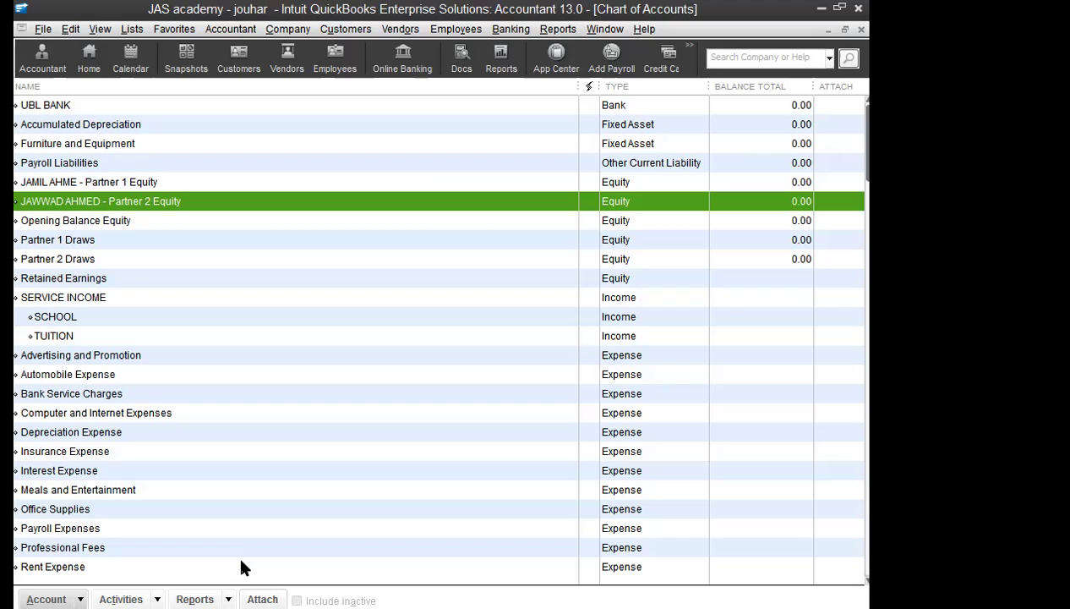
# Step: Open the Company menu to begin a new general journal entry
pyautogui.click(288, 28)
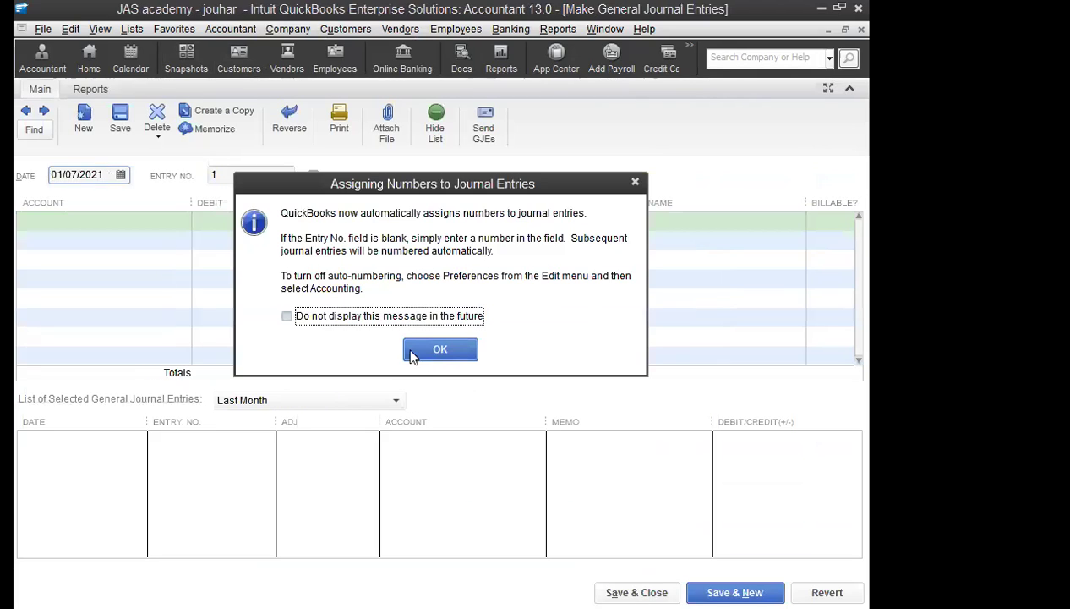
# Step: Date the journal entry 10/01/2020 and debit UBL BANK 1,000,000
pyautogui.click(437, 351)
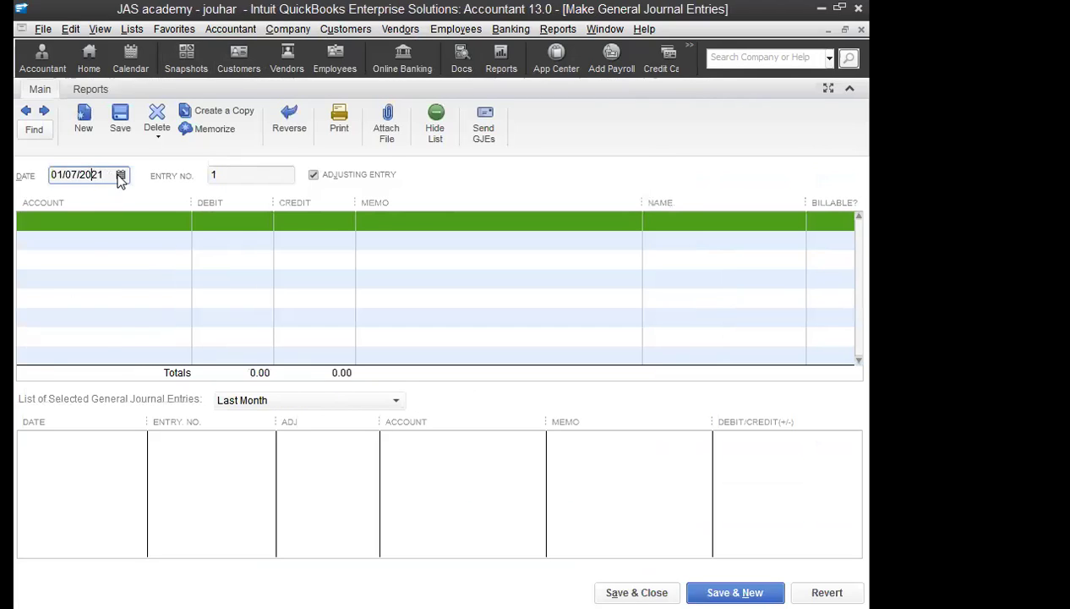
pyautogui.click(120, 175)
pyautogui.click(68, 203)
pyautogui.click(68, 203)
pyautogui.click(68, 202)
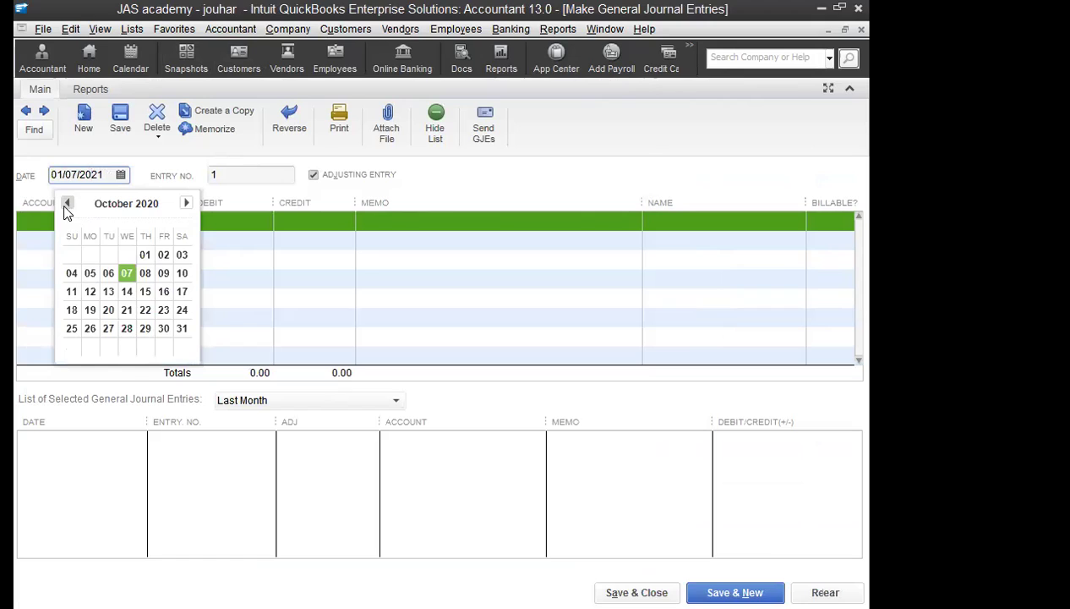
pyautogui.click(145, 256)
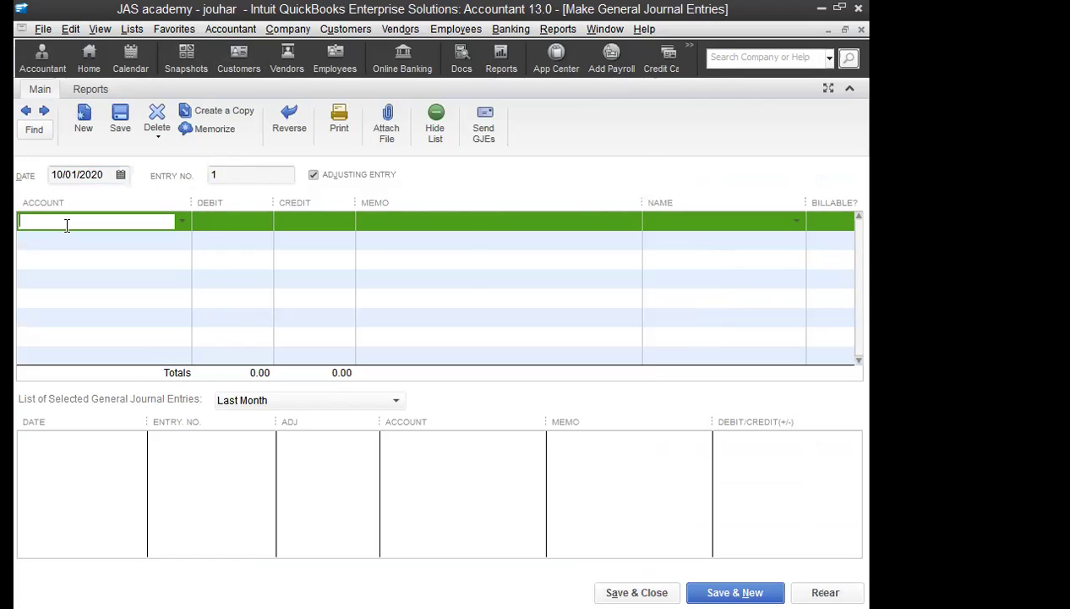
pyautogui.write('UBL BANK')
pyautogui.press('Tab')
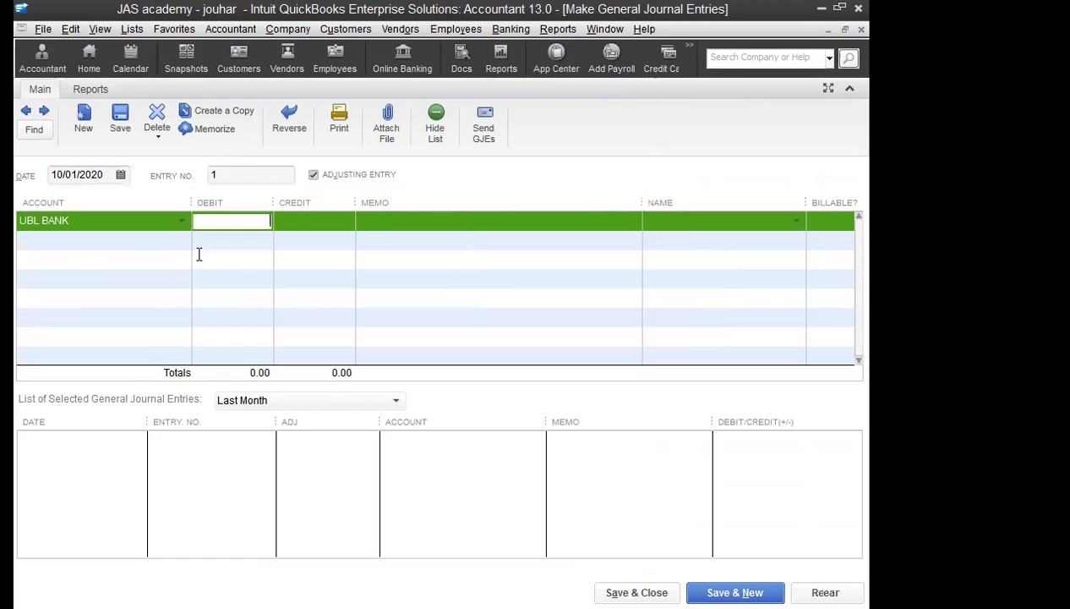
pyautogui.write('1,000,000')
pyautogui.press('Tab')
# Step: Credit the Partner 1 equity account 500,000 on the second line
pyautogui.click(173, 237)
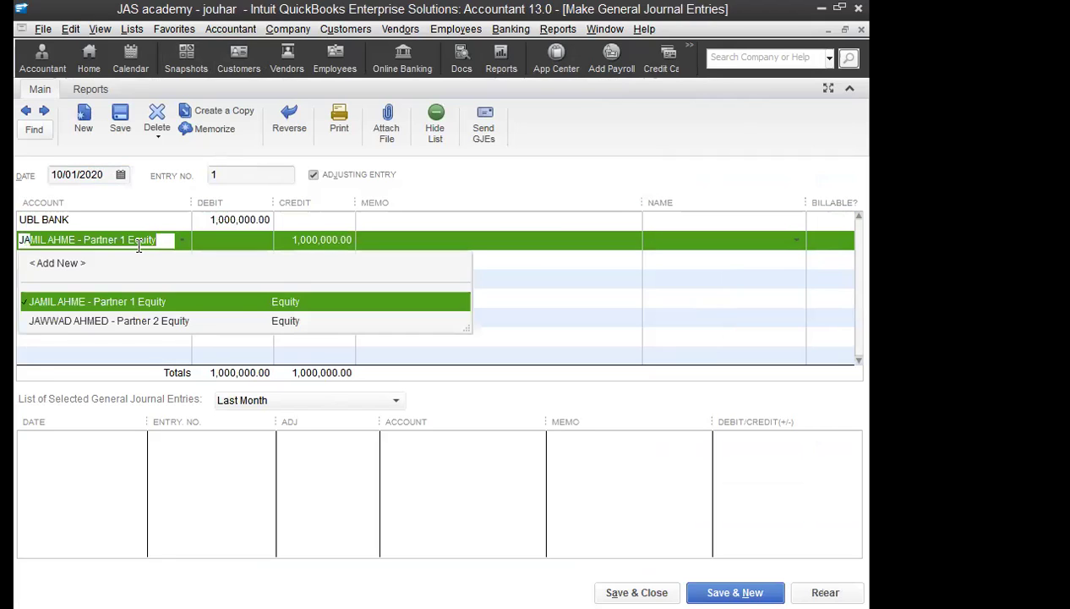
pyautogui.press('Tab')
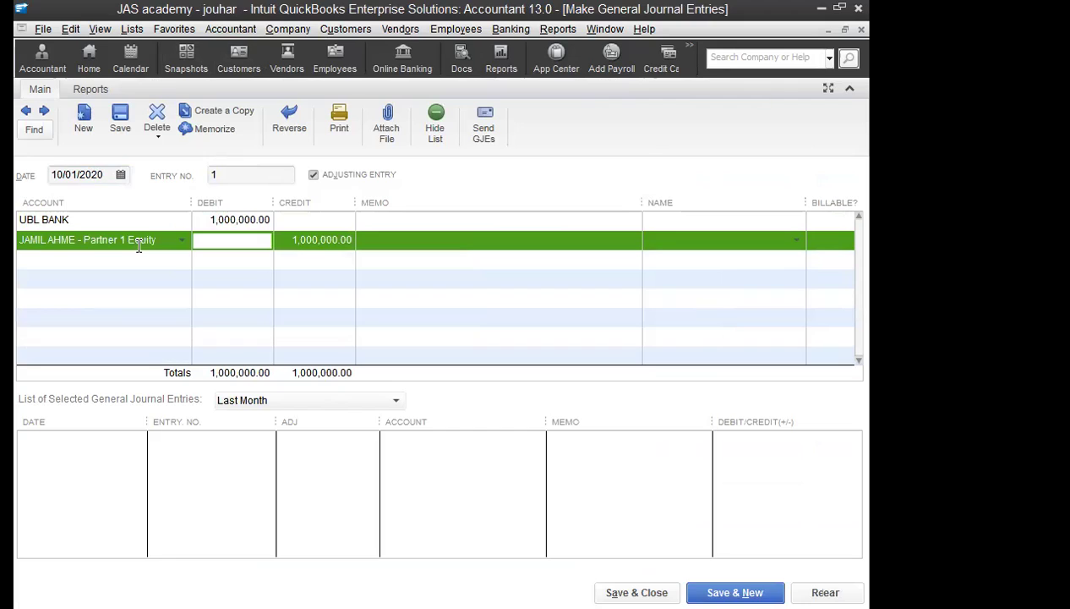
pyautogui.press('Tab')
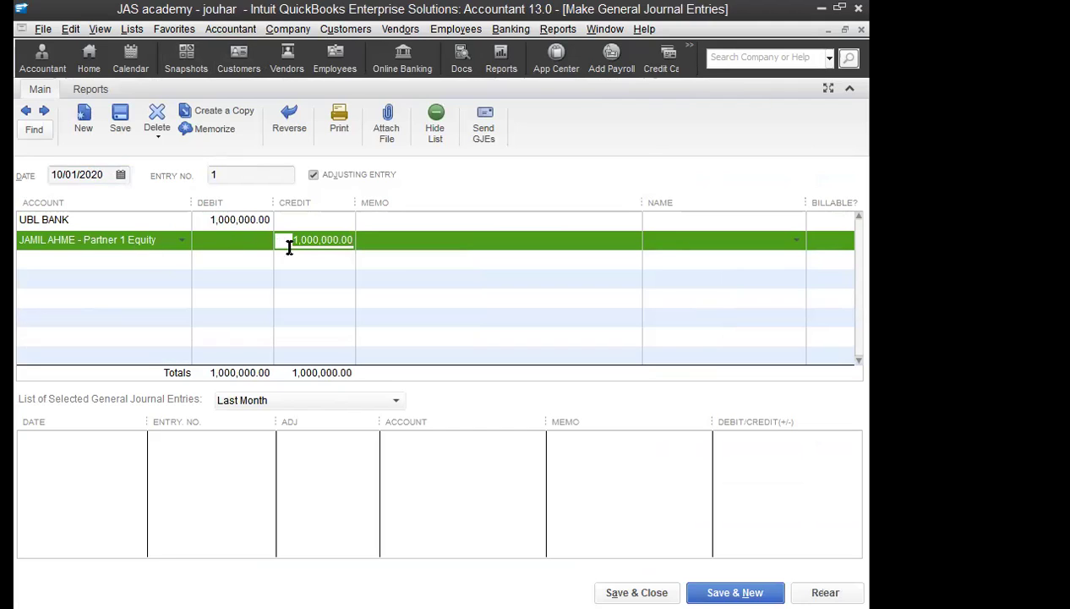
pyautogui.write('500')
pyautogui.press('Tab')
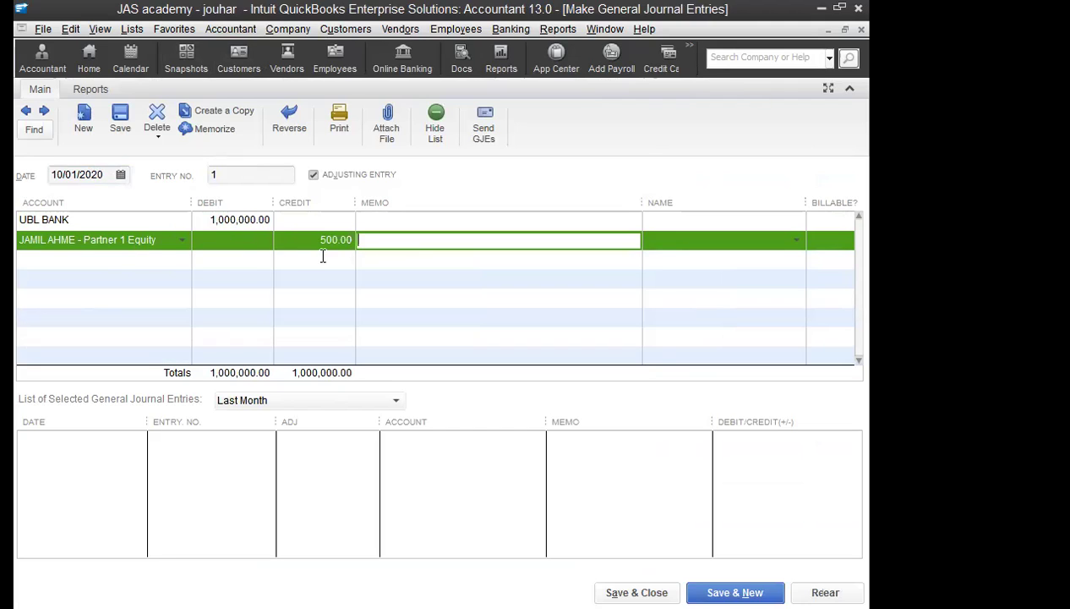
pyautogui.click(323, 240)
pyautogui.press('BackSpace')
pyautogui.write('4')
pyautogui.write('500000')
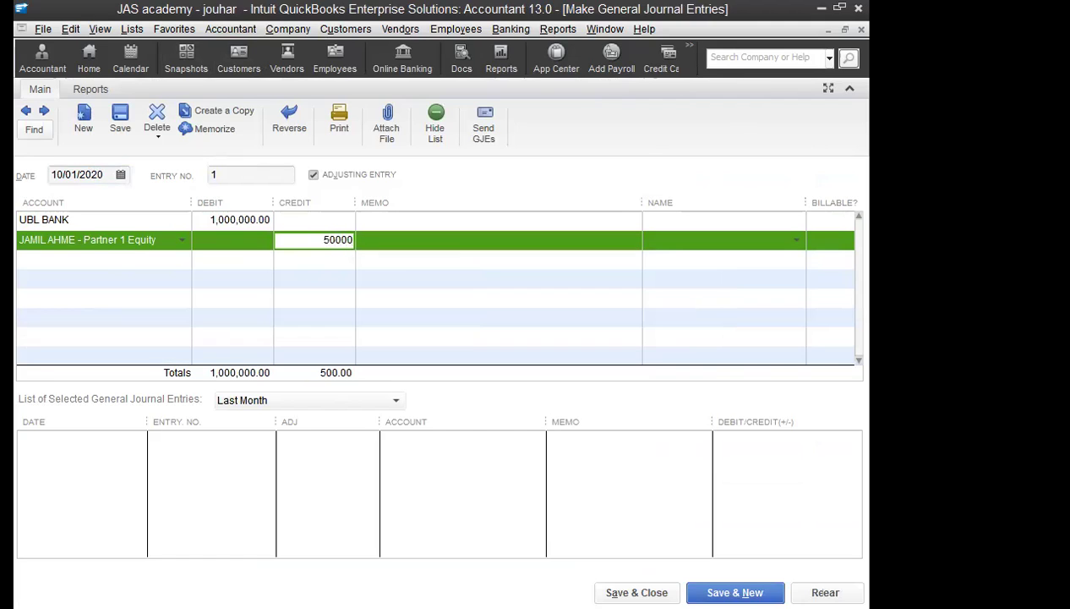
pyautogui.press('Tab')
# Step: Add the Partner 2 equity account as the third credit line for 500,000
pyautogui.click(98, 267)
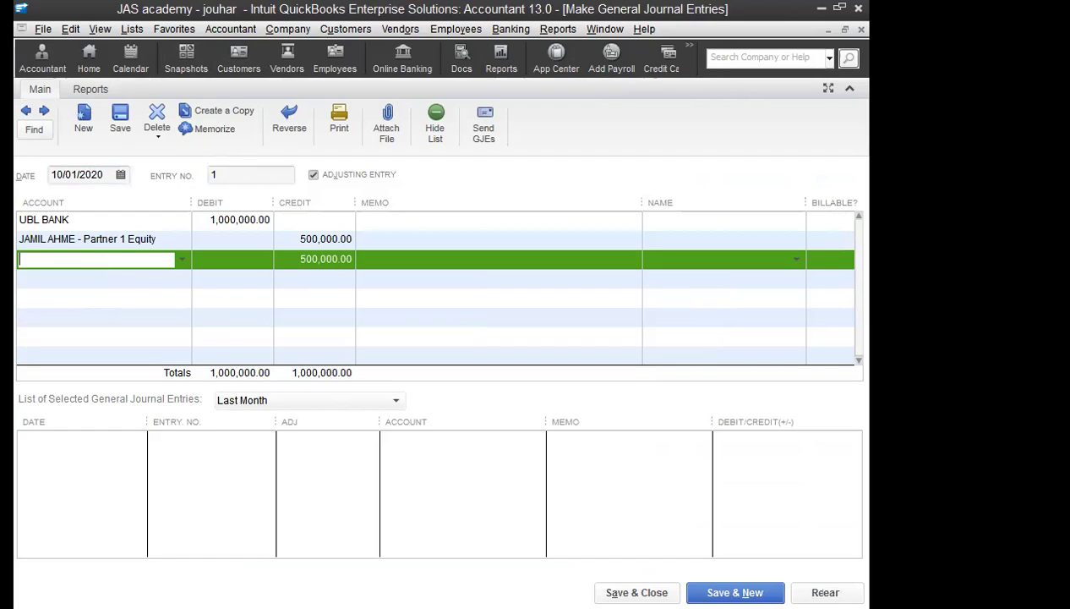
pyautogui.write('J')
pyautogui.write('AW')
pyautogui.press('Tab')
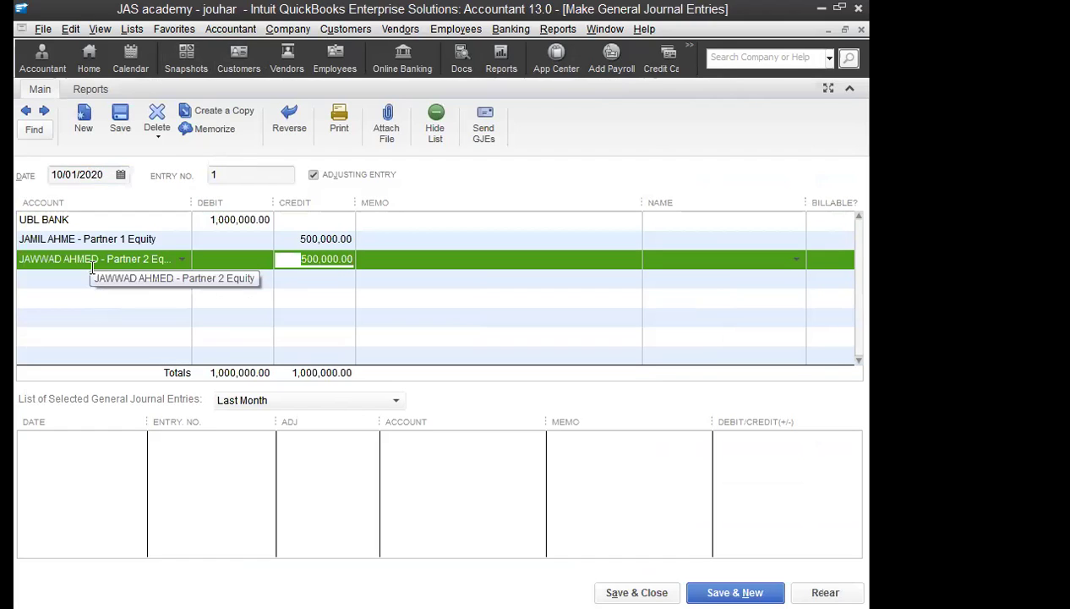
pyautogui.click(326, 277)
pyautogui.click(418, 258)
# Step: Add a capital-invested-in-academy memo to the partner credit line
pyautogui.click(405, 238)
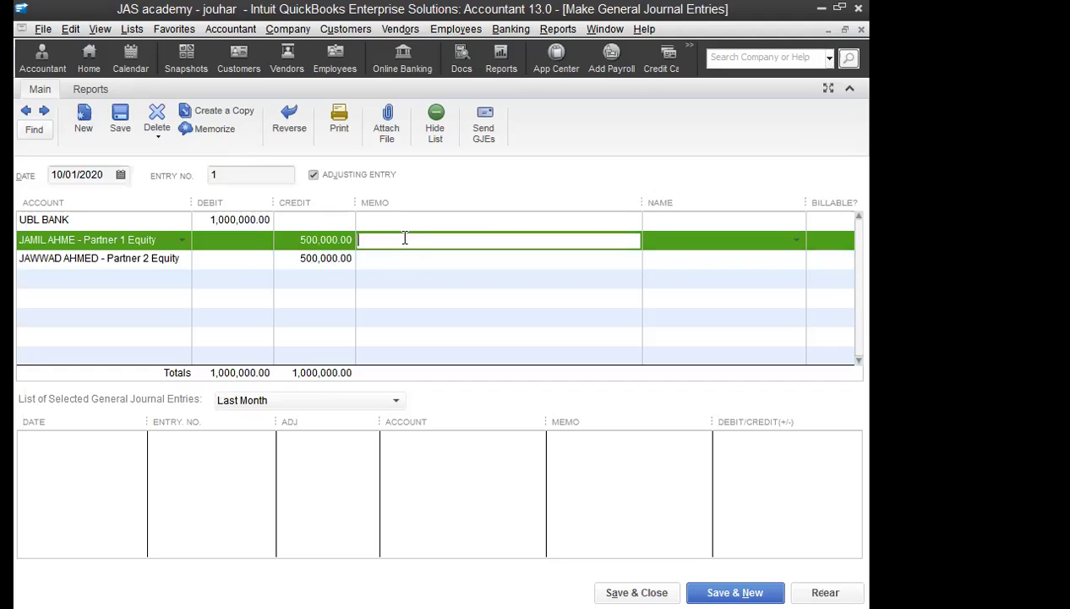
pyautogui.write('CAPITA')
pyautogui.press('Up')
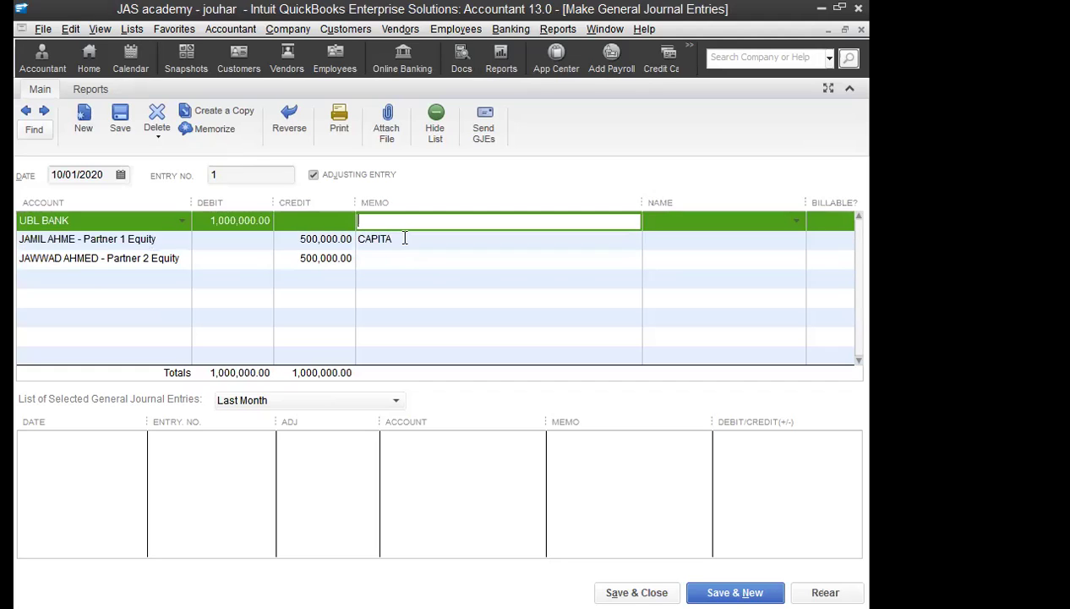
pyautogui.click(474, 245)
pyautogui.click(473, 245)
pyautogui.write('L INVESTED IN ACADEMT')
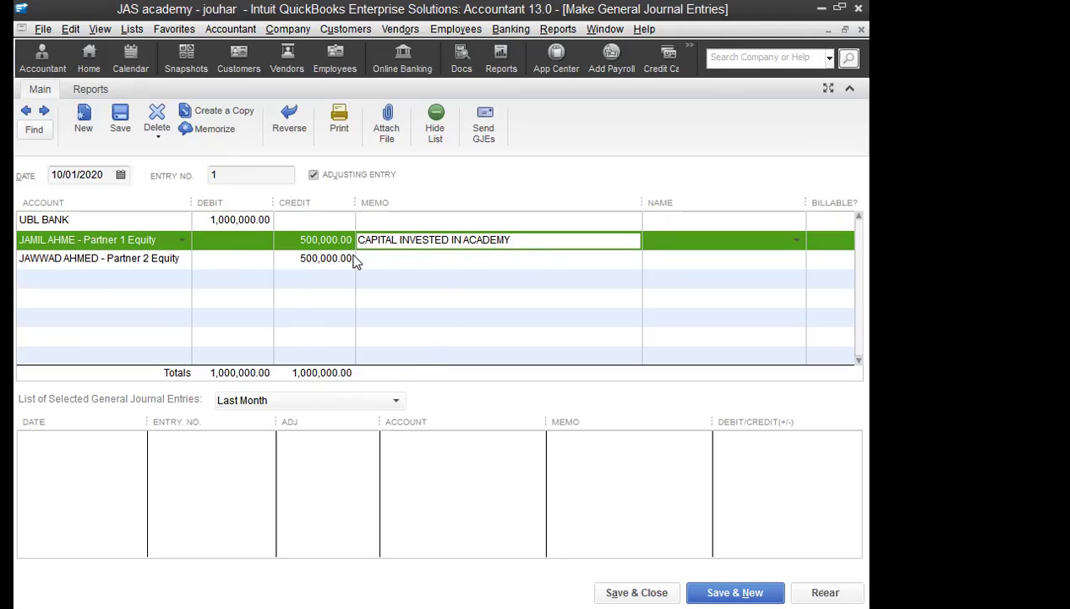
pyautogui.click(394, 222)
pyautogui.click(437, 246)
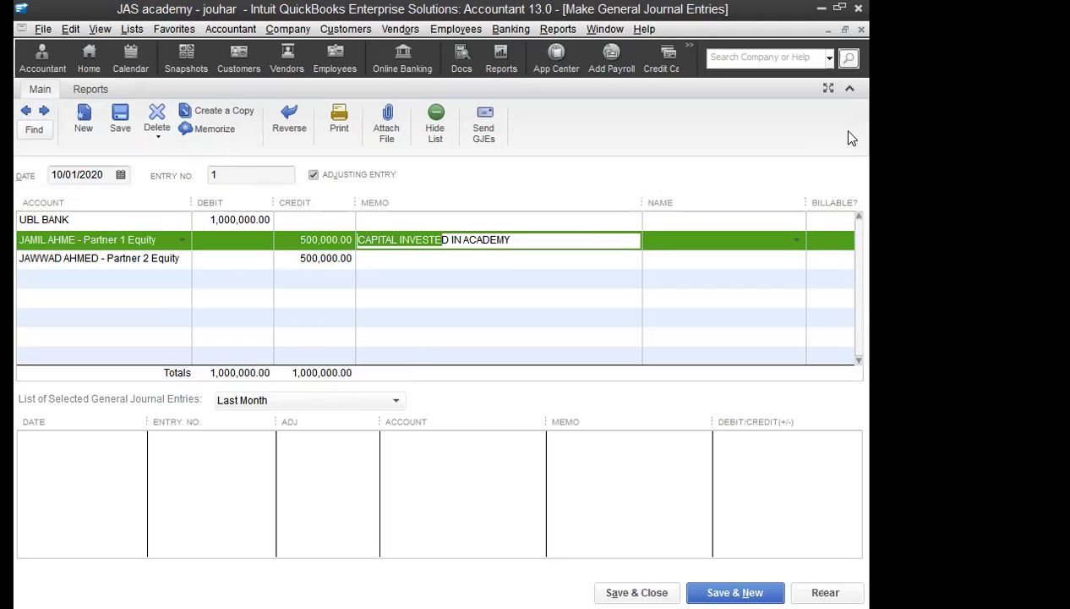
# Step: Save the journal entry, accepting the past date, and close the form
pyautogui.click(119, 120)
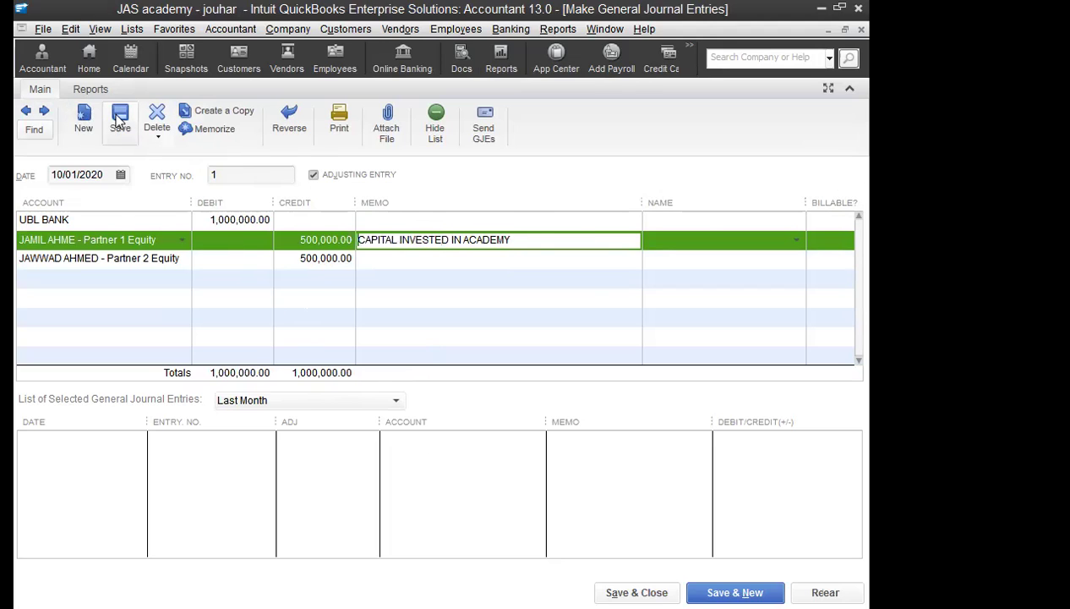
pyautogui.click(408, 310)
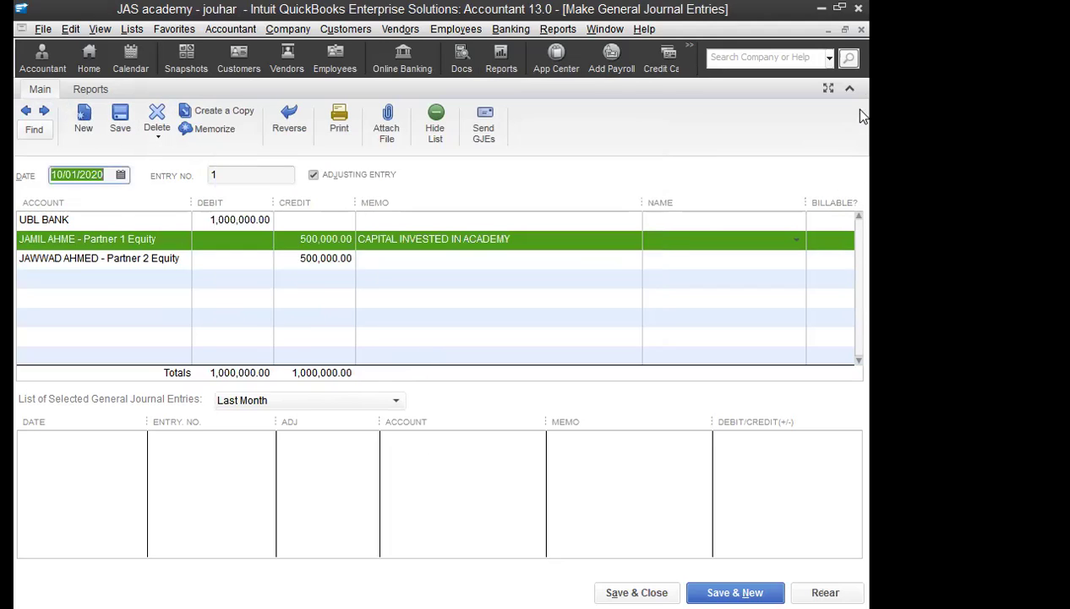
pyautogui.click(862, 30)
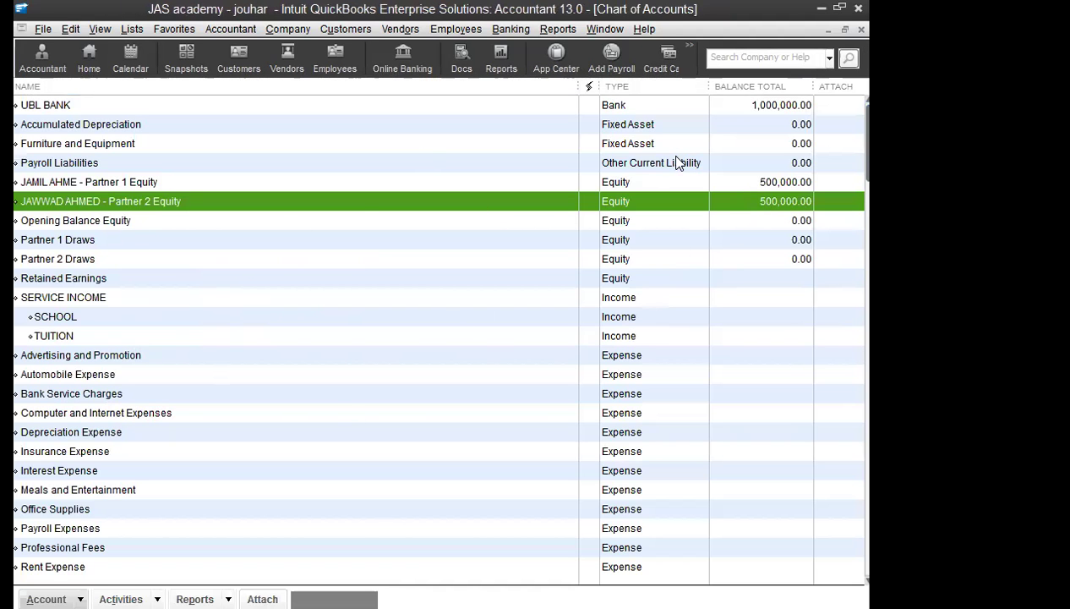
pyautogui.click(728, 105)
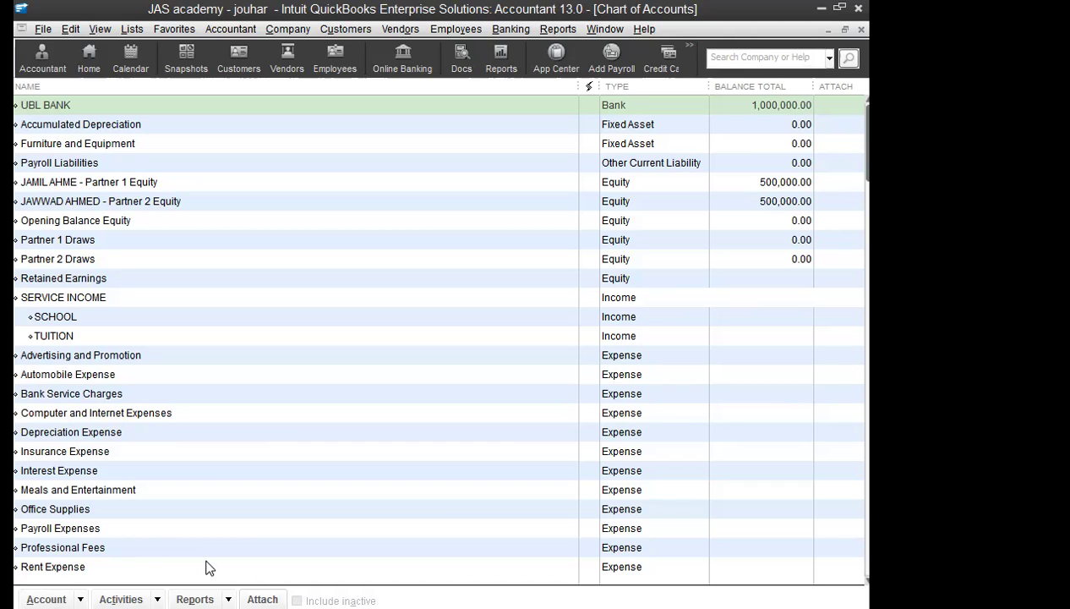
pyautogui.click(282, 33)
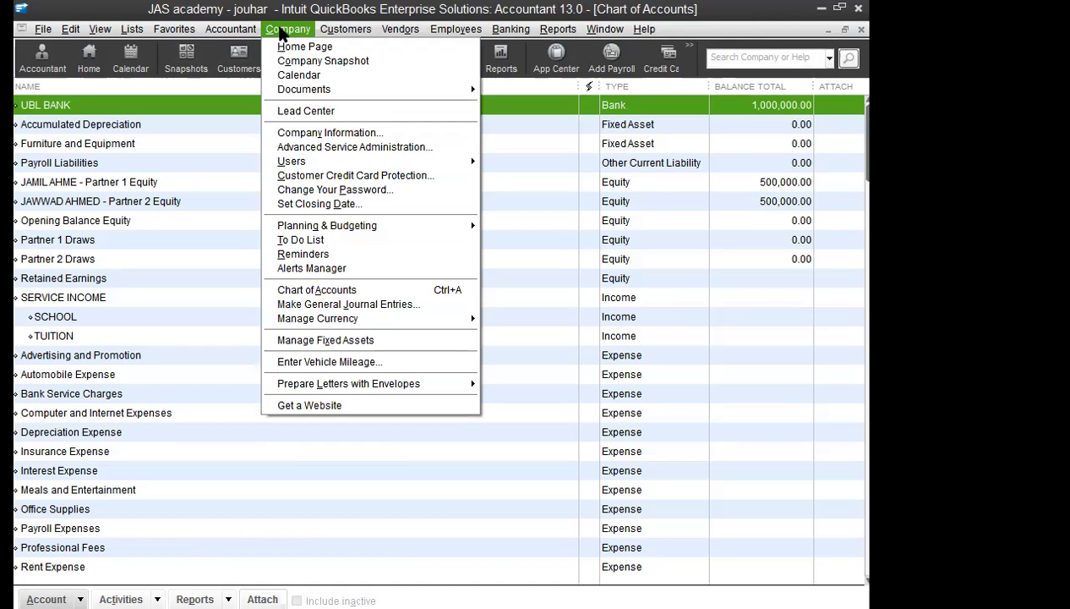
pyautogui.moveTo(511, 29)
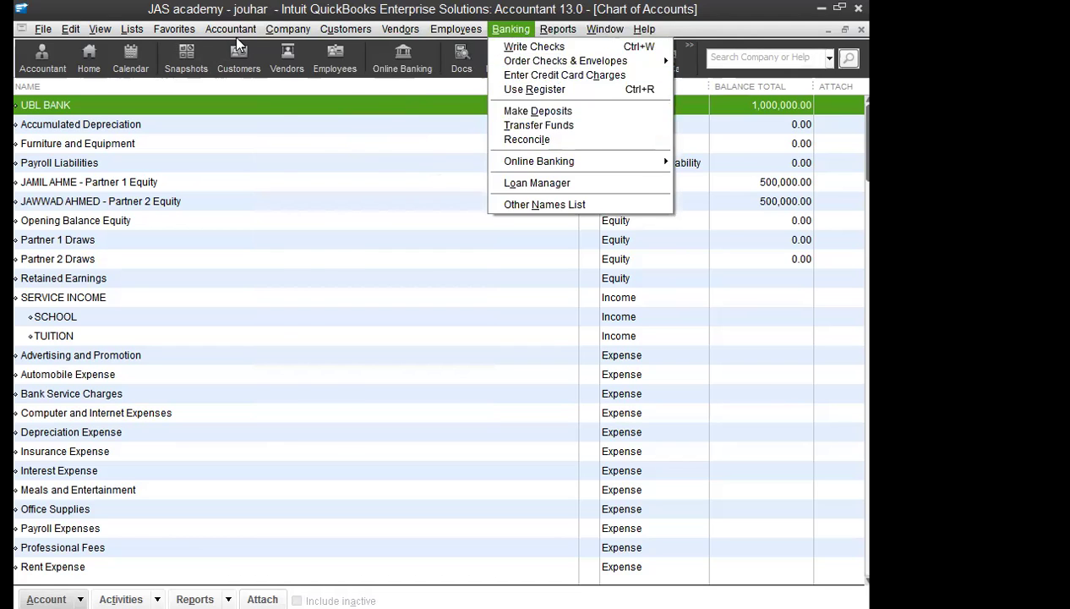
pyautogui.moveTo(288, 29)
pyautogui.moveTo(227, 32)
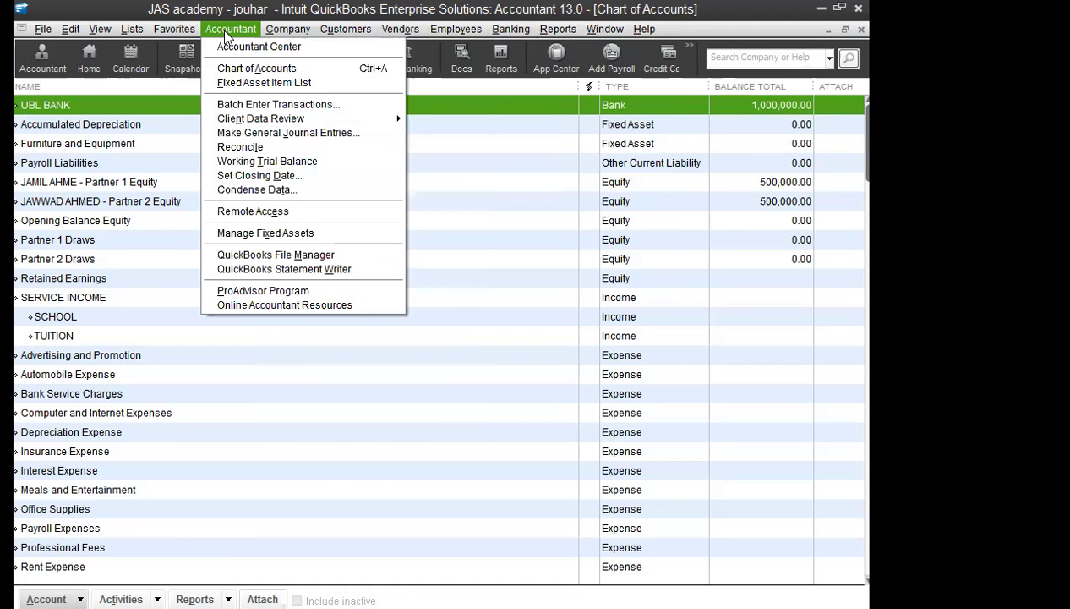
pyautogui.moveTo(131, 29)
pyautogui.click(148, 45)
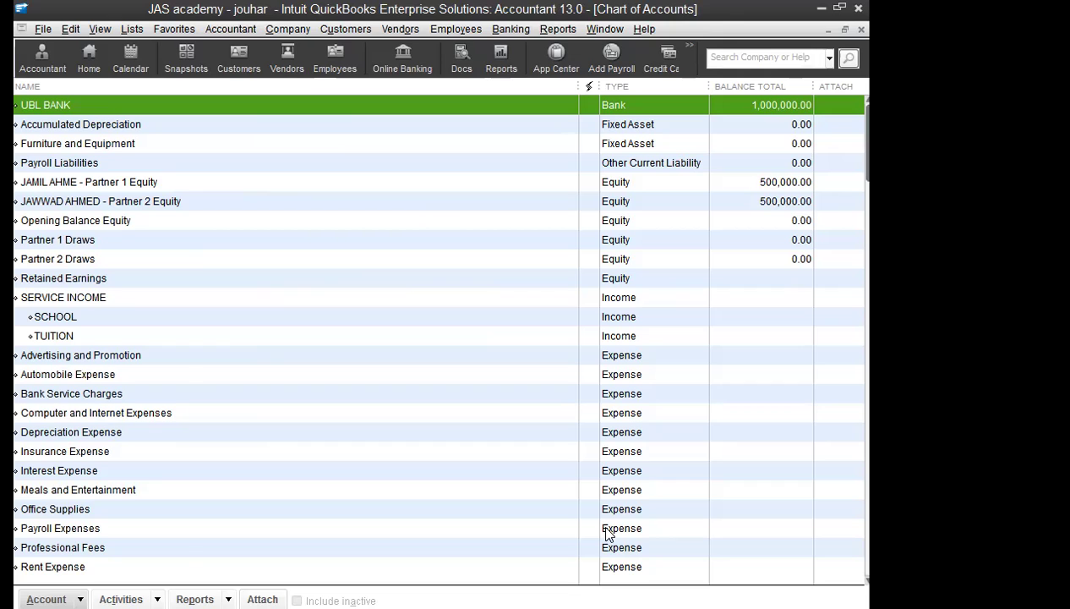
# Step: Create a new Other Asset account named SECURITY DEPOSIT
pyautogui.click(46, 599)
pyautogui.click(84, 389)
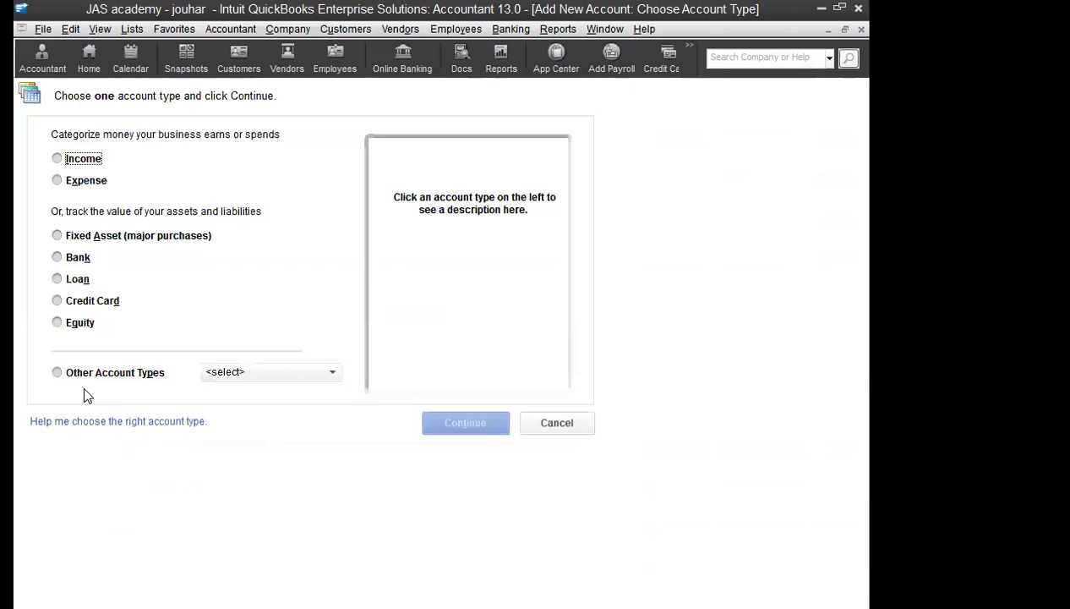
pyautogui.click(83, 239)
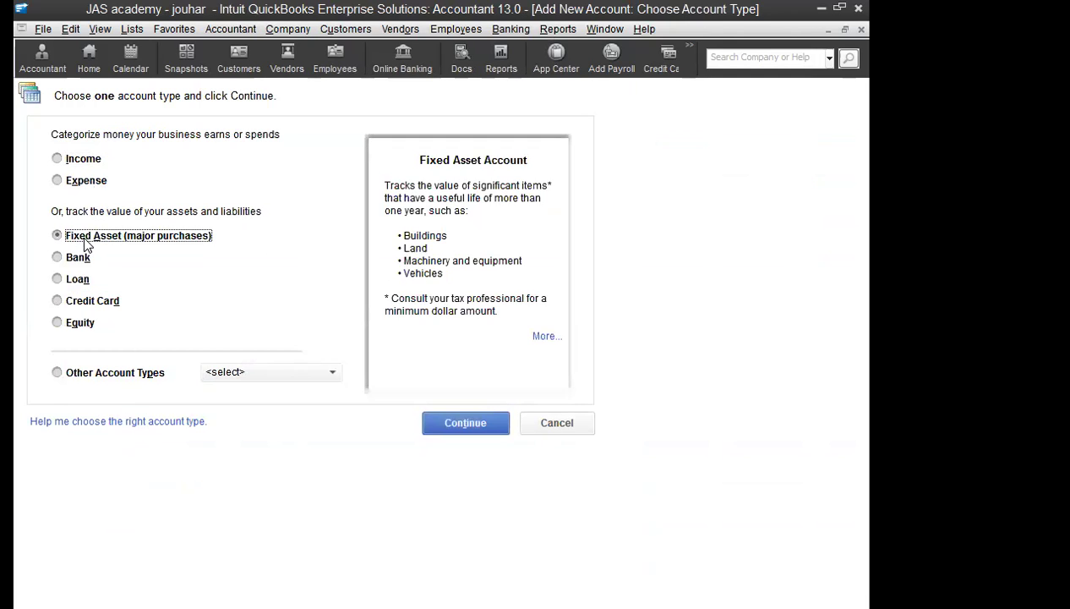
pyautogui.click(241, 378)
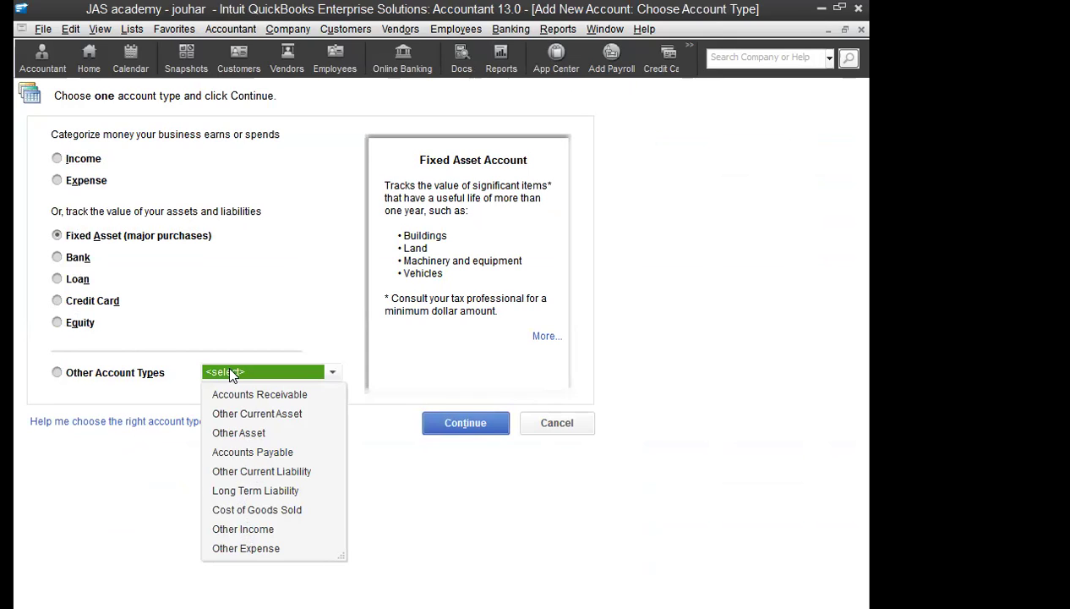
pyautogui.click(238, 432)
pyautogui.click(465, 423)
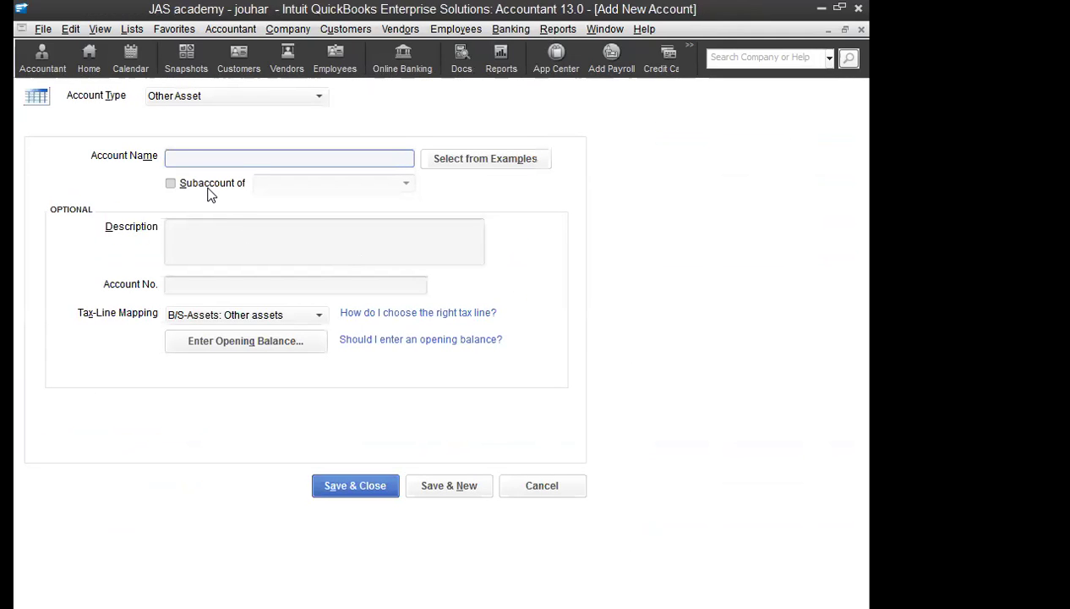
pyautogui.write('SECURITY DEPOSIT')
pyautogui.press('Tab')
pyautogui.press('Tab')
pyautogui.press('Tab')
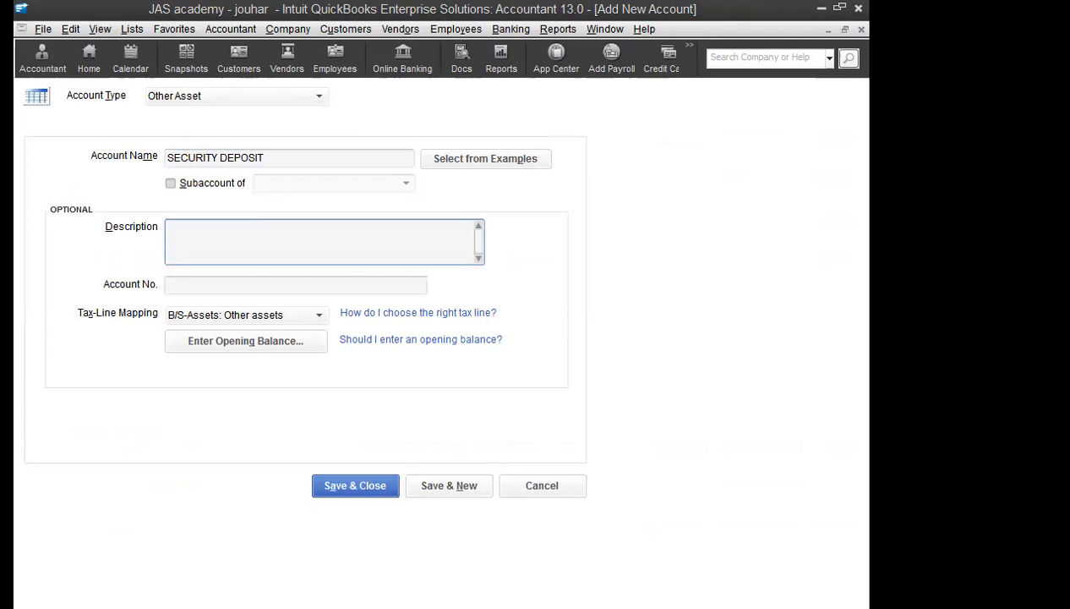
# Step: Paste the rented school building description and append a LANDLORD note
pyautogui.write('rented school building for Rs. 50,000 per month')
pyautogui.write('- a')
pyautogui.press('BackSpace')
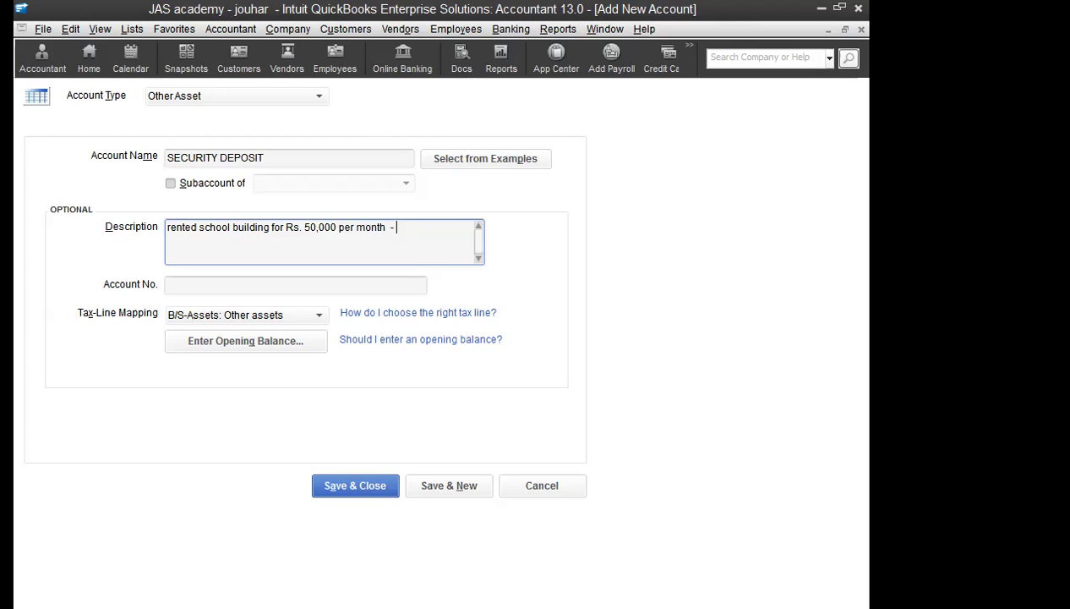
pyautogui.write('LANDLORD')
pyautogui.click(354, 279)
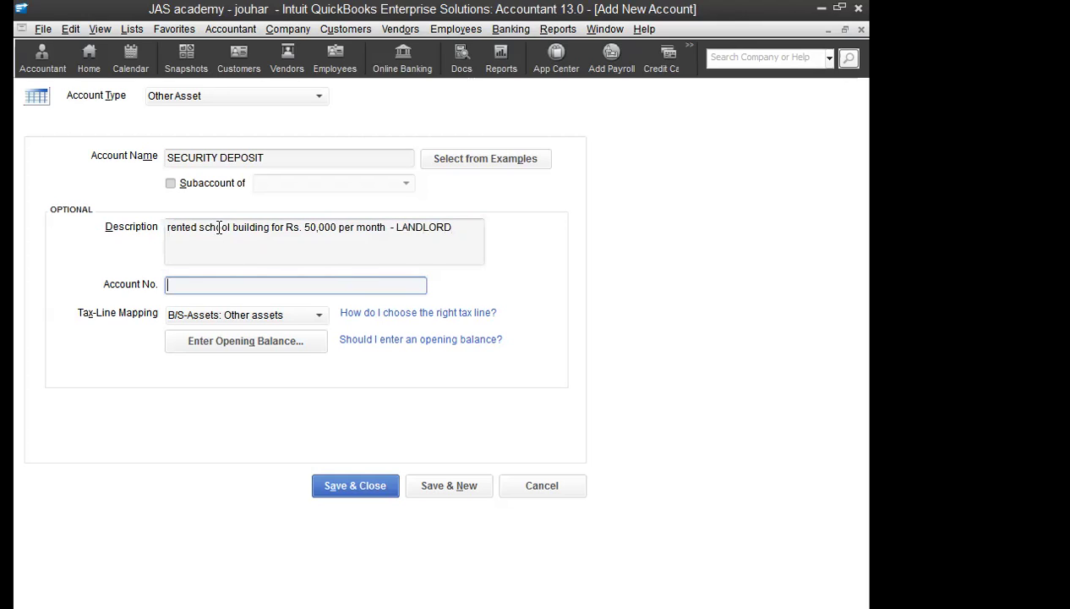
pyautogui.click(300, 226)
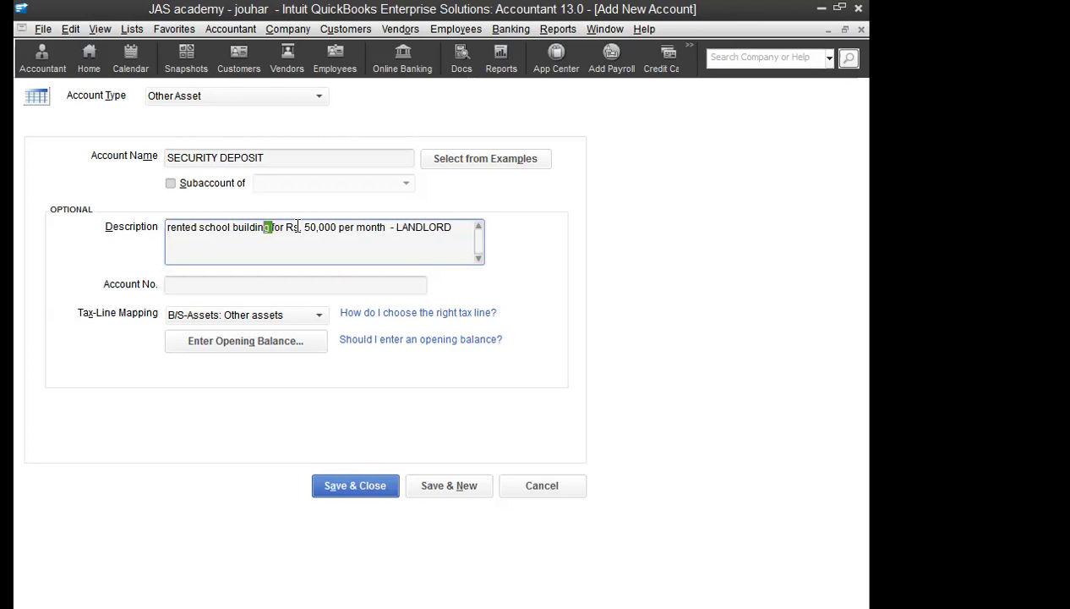
# Step: Reword the description to mention the Rs.250,000 security deposit and save the account
pyautogui.moveTo(382, 229); pyautogui.dragTo(325, 229)
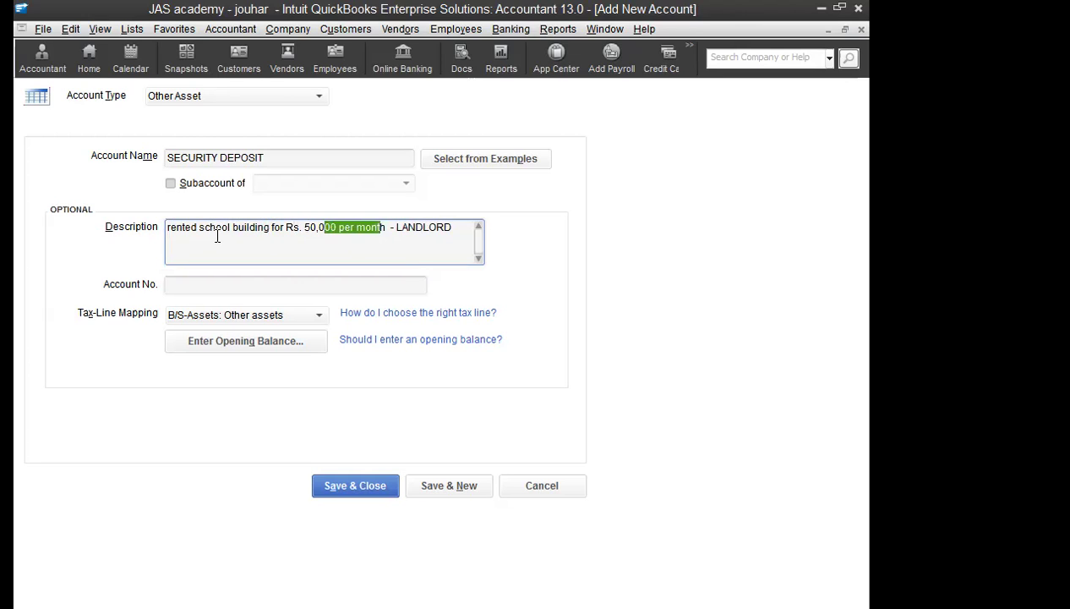
pyautogui.click(173, 226)
pyautogui.write('DSECURITY ')
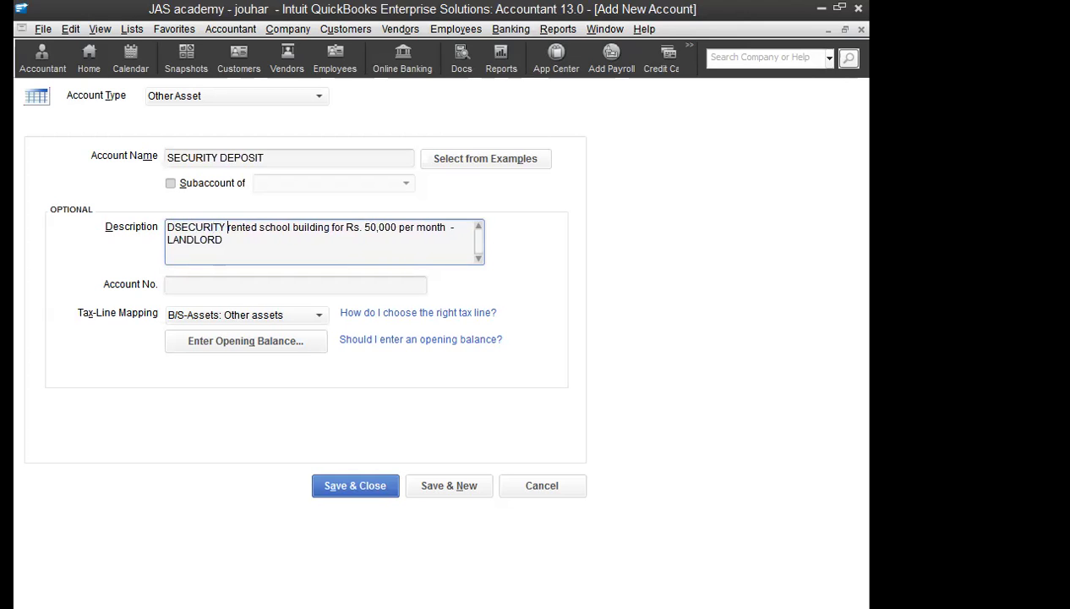
pyautogui.write('250,000 ')
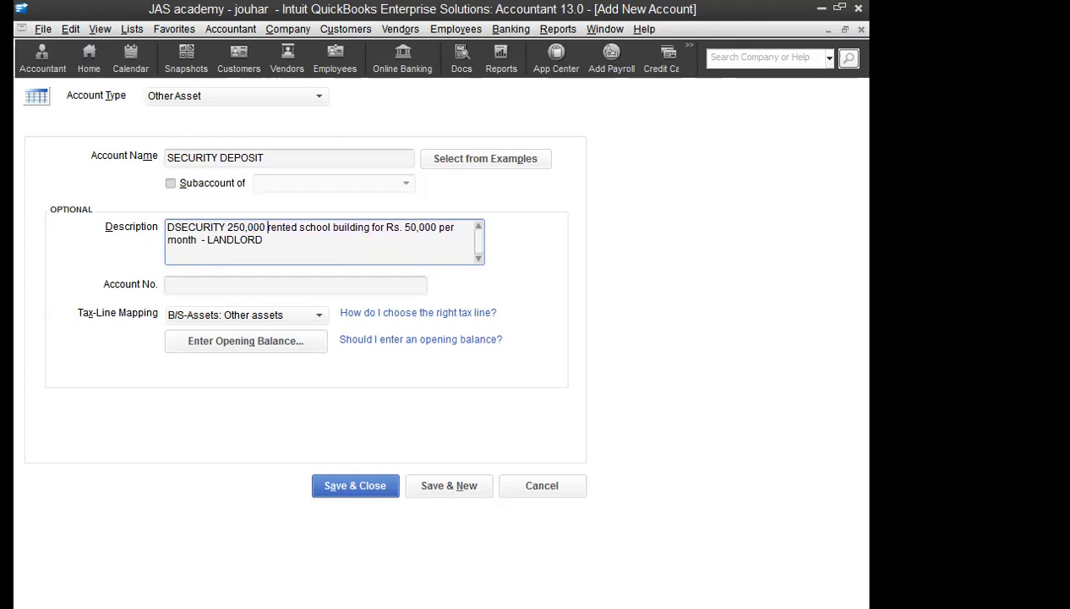
pyautogui.write('PAID FOR')
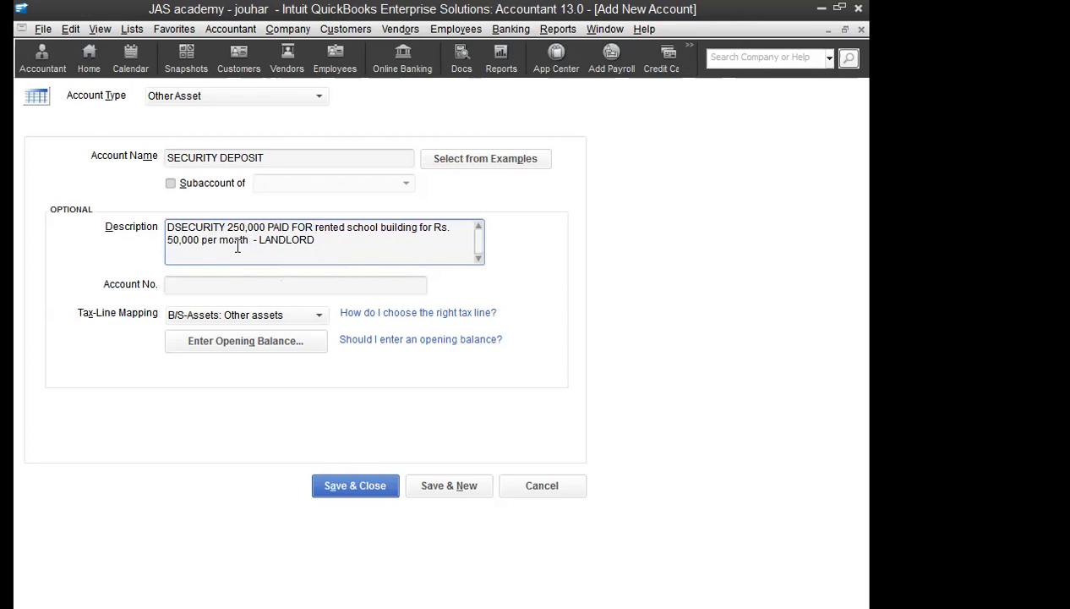
pyautogui.click(175, 226)
pyautogui.press('BackSpace')
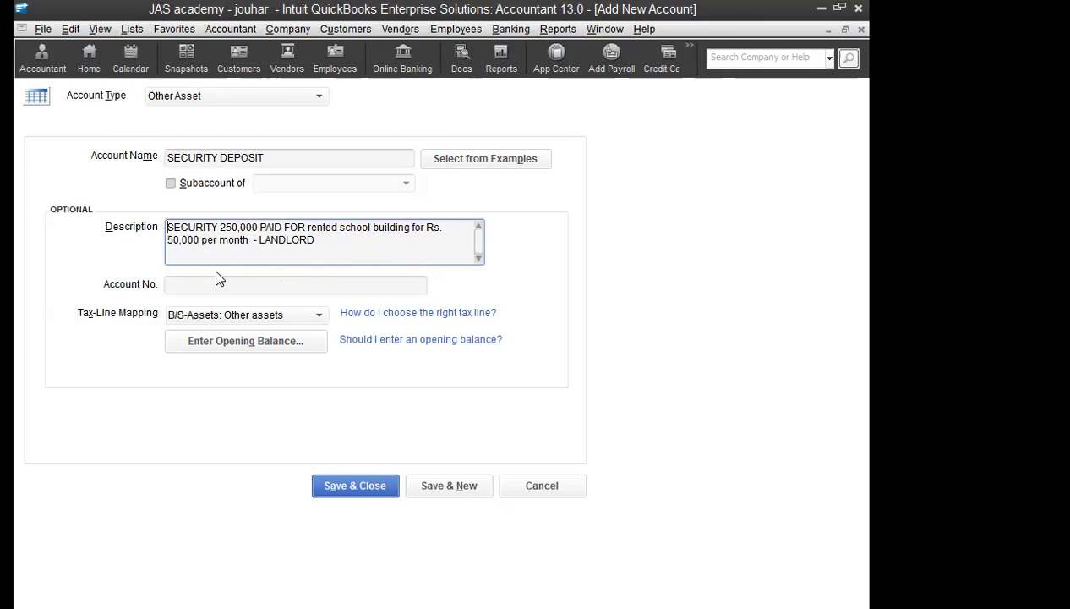
pyautogui.click(225, 227)
pyautogui.write('rS.')
pyautogui.moveTo(219, 226); pyautogui.dragTo(230, 234)
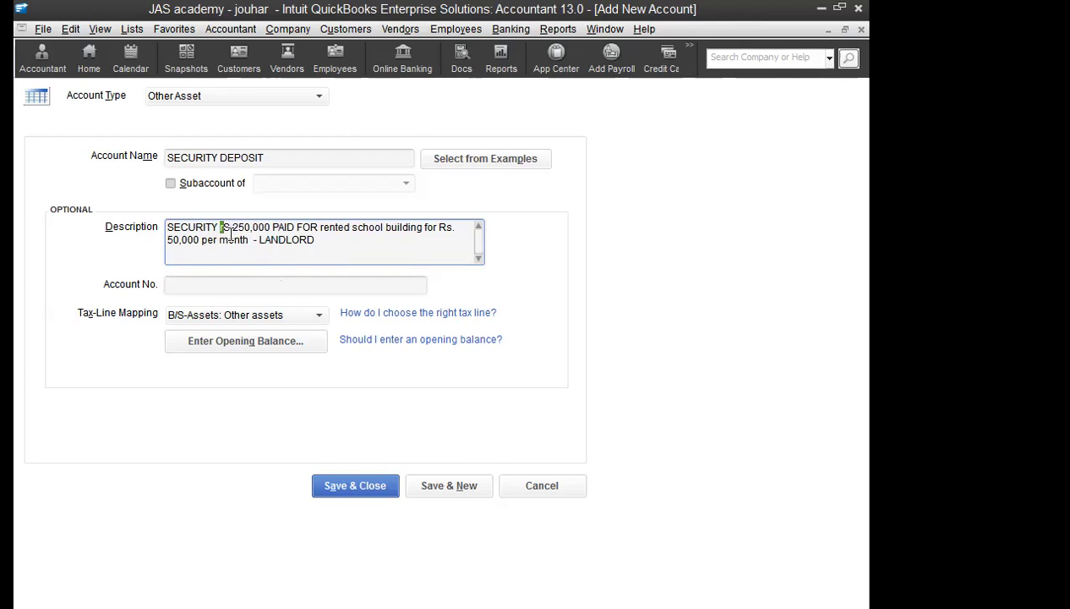
pyautogui.write('RITY ')
pyautogui.write('DEPOSITED')
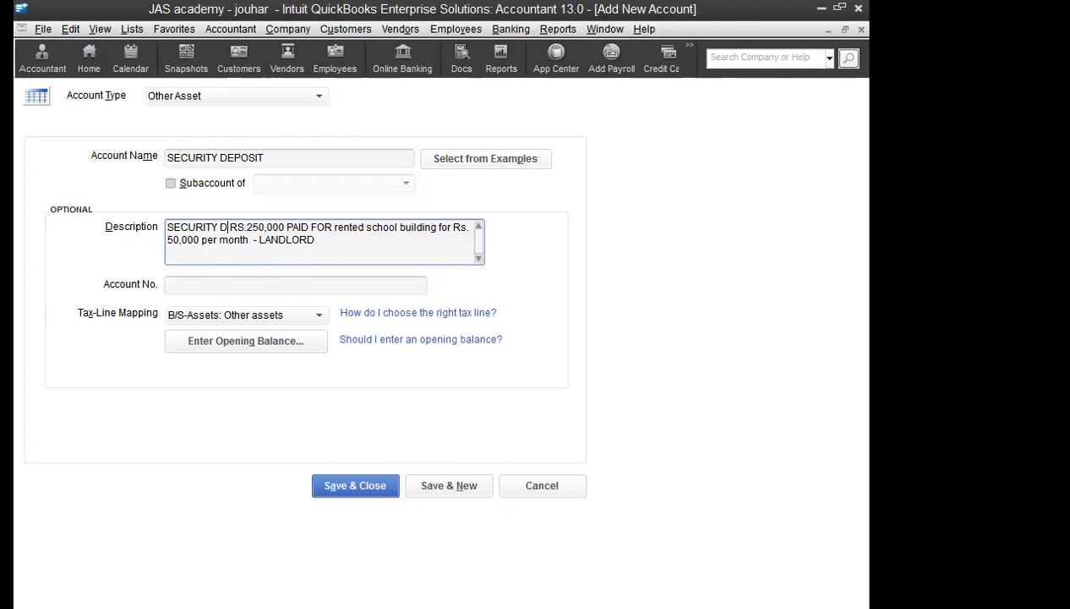
pyautogui.press('BackSpace')
pyautogui.press('BackSpace')
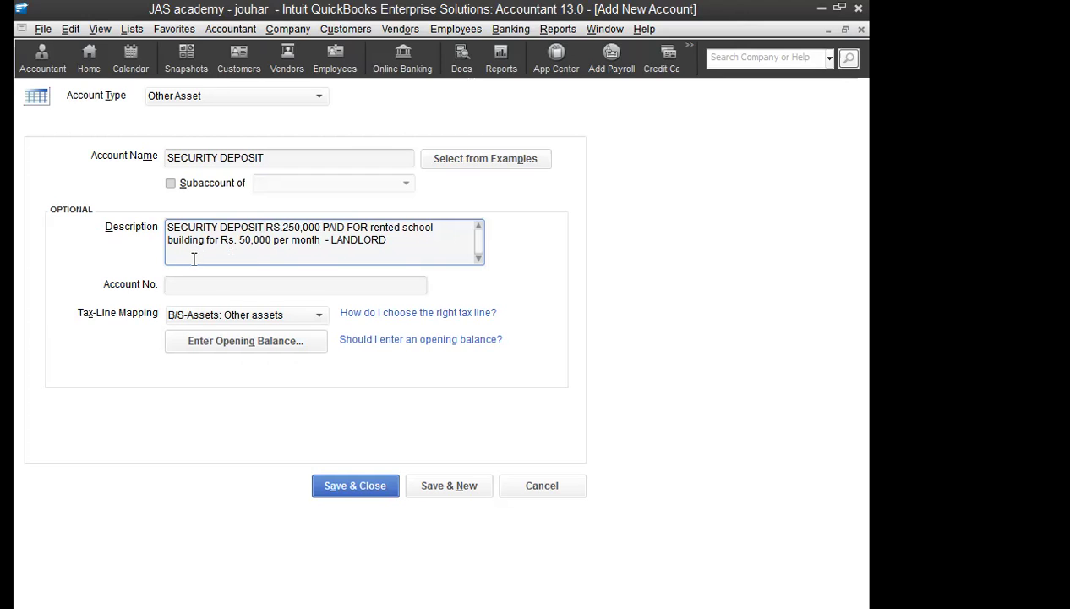
pyautogui.moveTo(309, 241); pyautogui.dragTo(191, 238)
pyautogui.moveTo(387, 240); pyautogui.dragTo(332, 239)
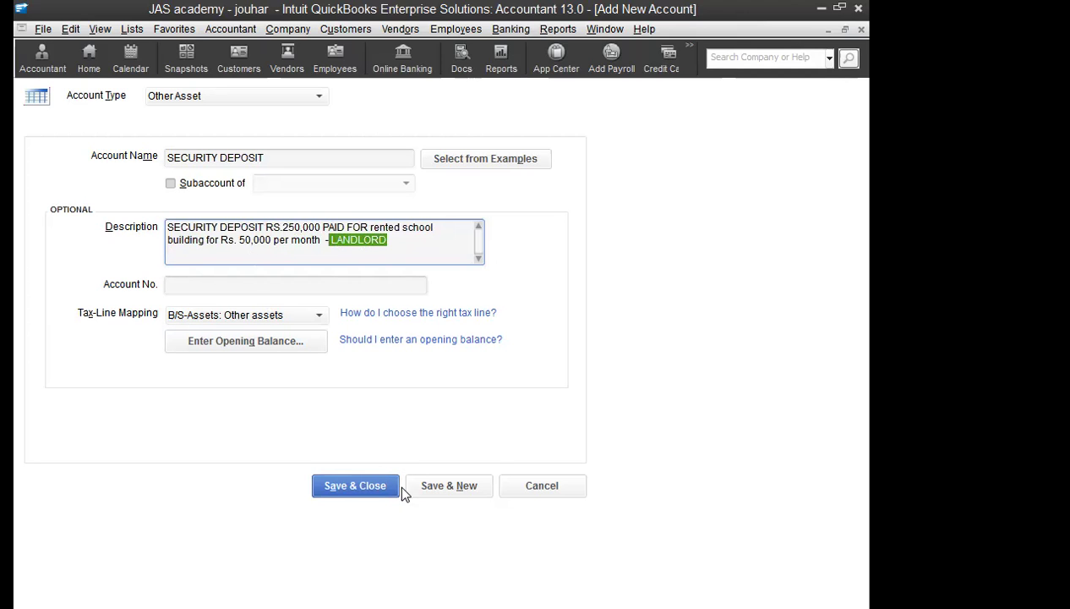
pyautogui.click(367, 489)
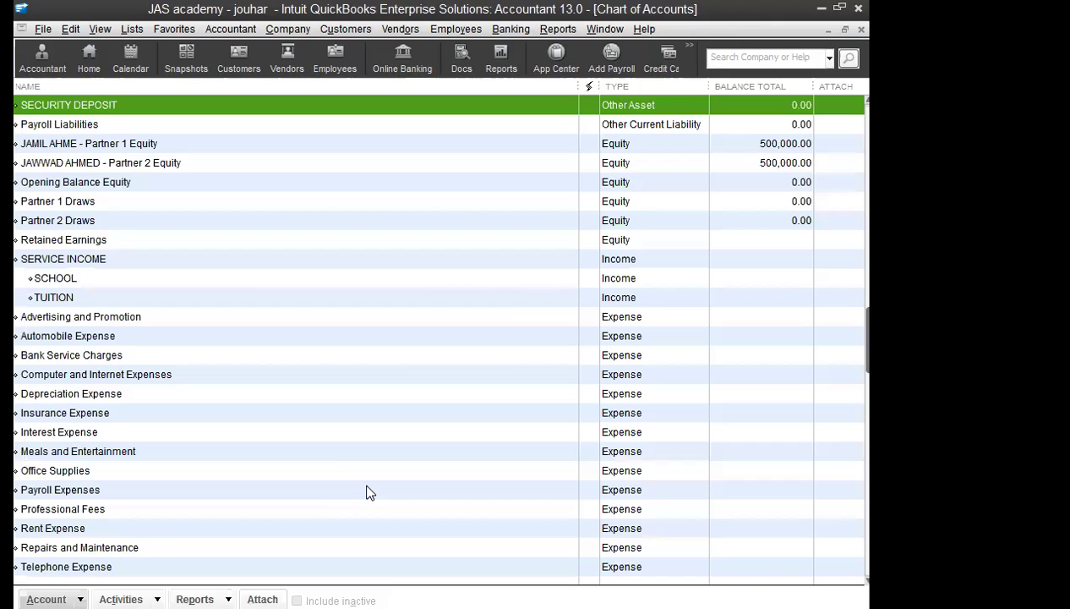
# Step: Start a general journal entry debiting SECURITY DEPOSIT 250,000
pyautogui.click(284, 31)
pyautogui.click(358, 310)
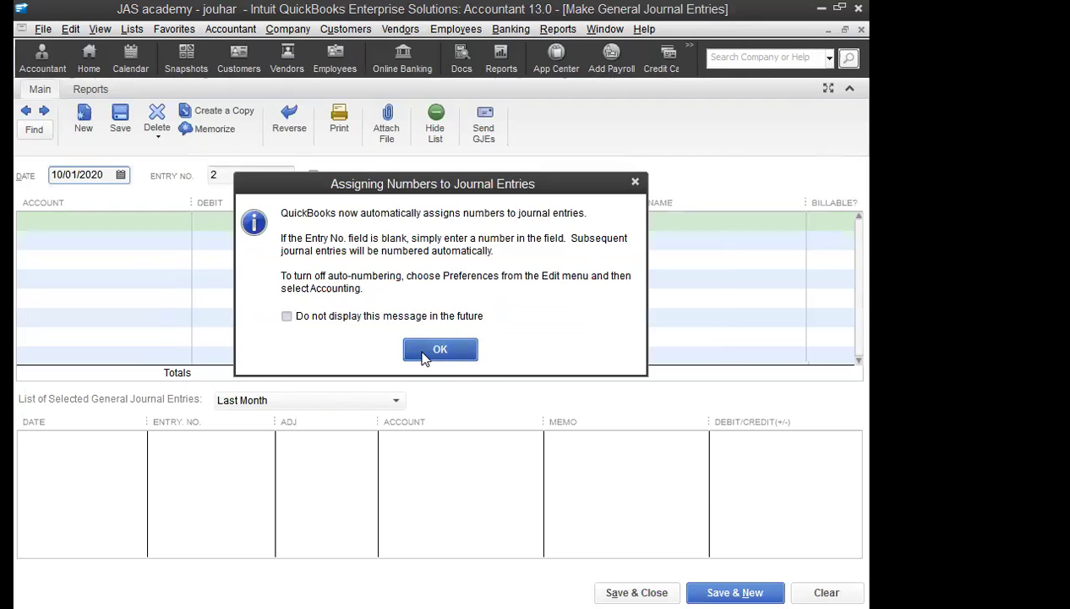
pyautogui.click(426, 359)
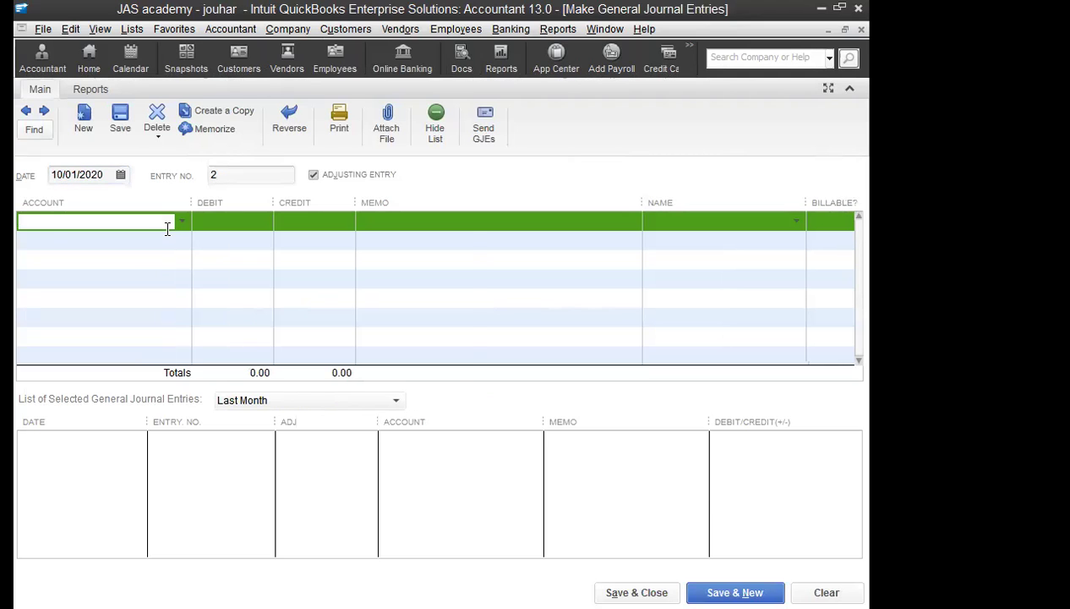
pyautogui.write('SECURITY DEPOSIT')
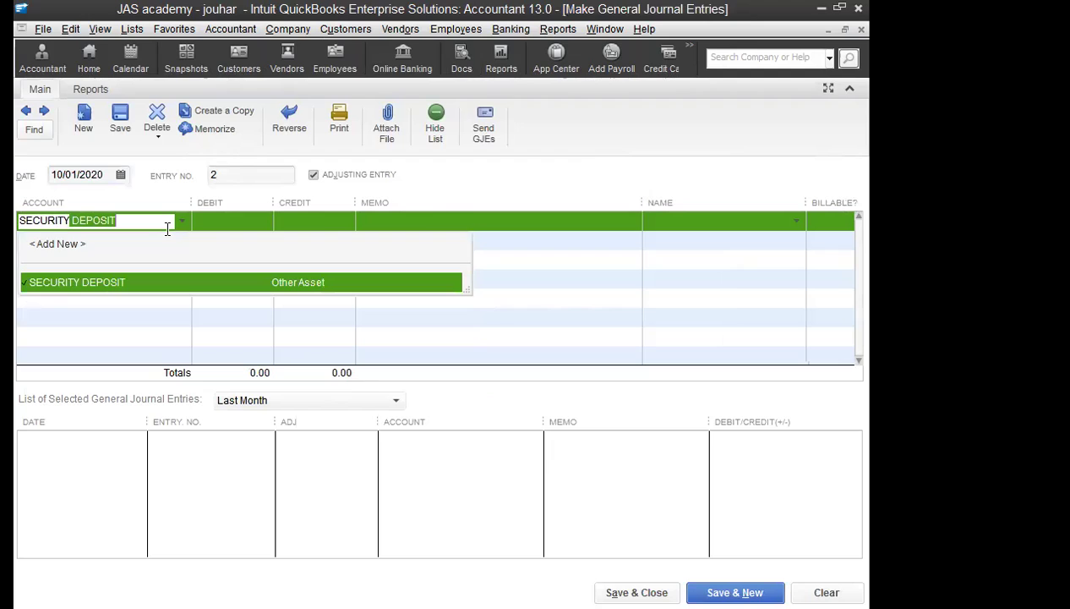
pyautogui.press('Tab')
pyautogui.write('250200')
pyautogui.press('BackSpace')
pyautogui.press('BackSpace')
pyautogui.write('000')
pyautogui.press('Tab')
pyautogui.press('Tab')
# Step: Credit UBL BANK on the second line and save the back-dated entry
pyautogui.click(164, 232)
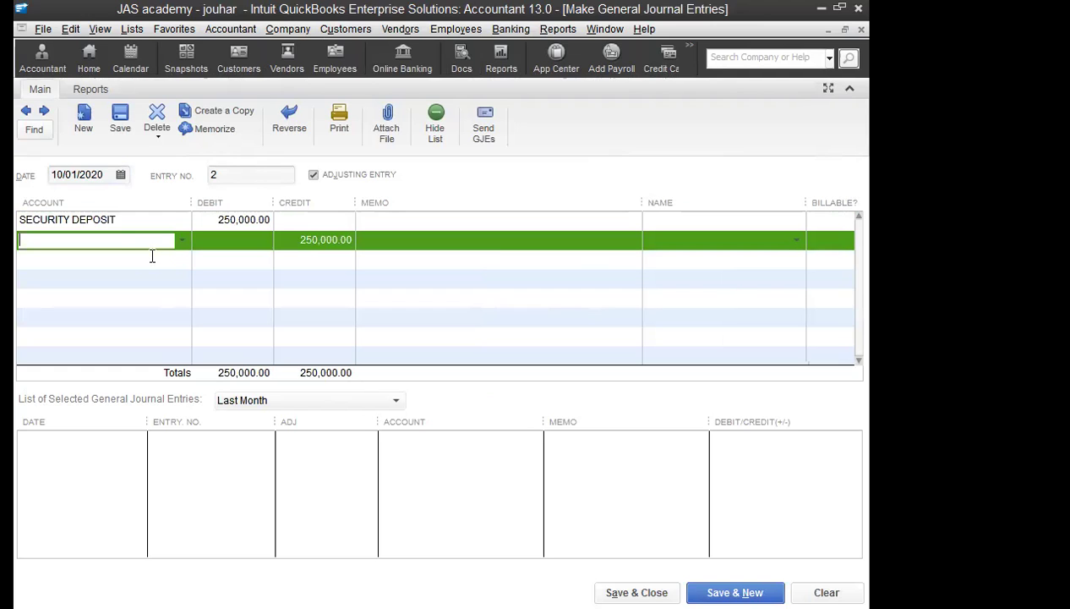
pyautogui.write('B')
pyautogui.press('BackSpace')
pyautogui.write('UBL BANK')
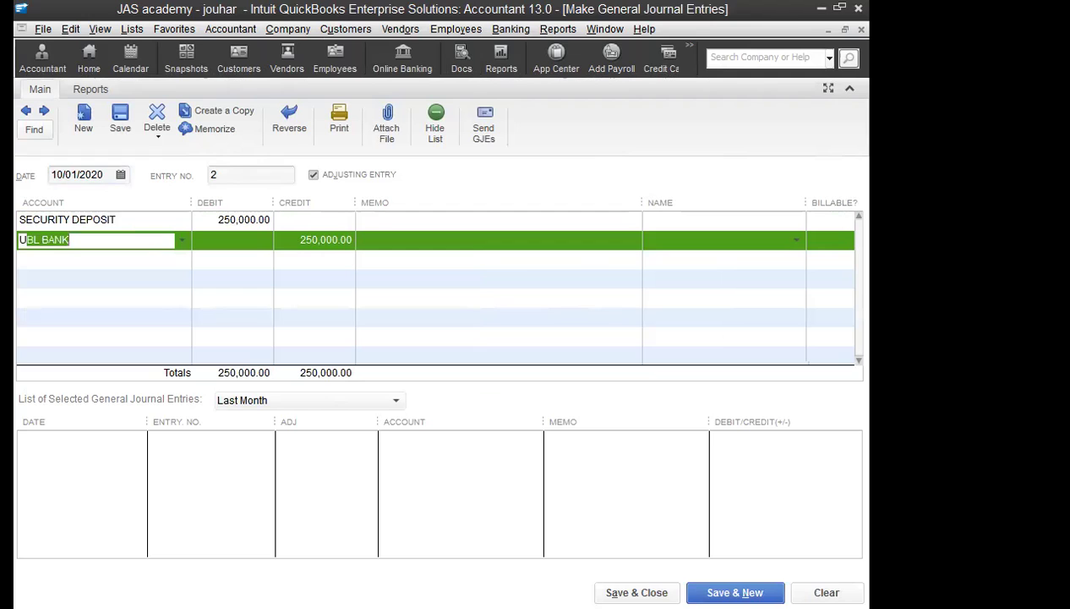
pyautogui.press('Tab')
pyautogui.press('Tab')
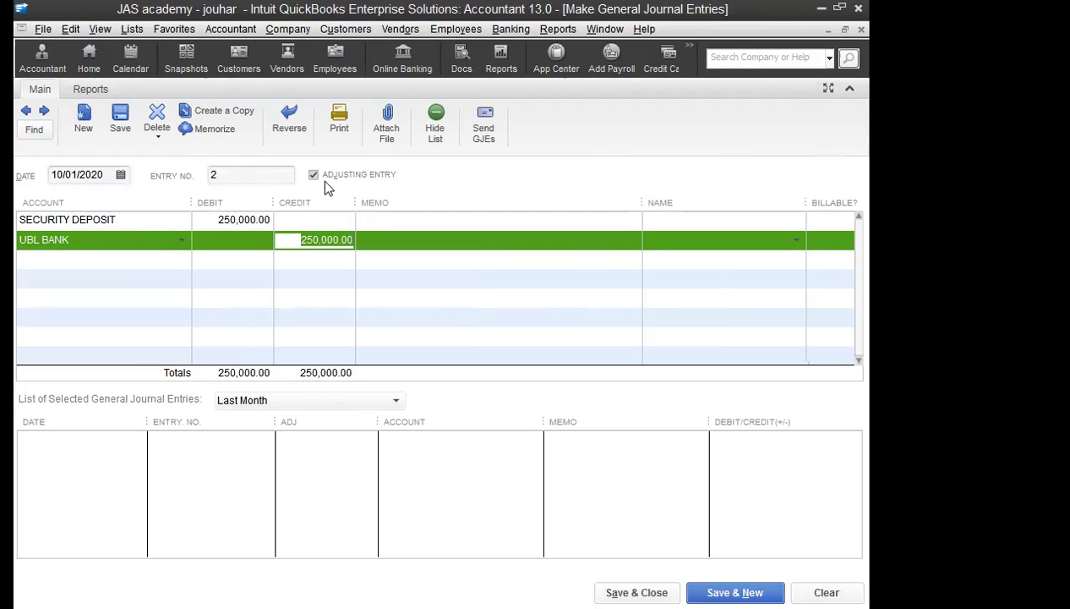
pyautogui.click(120, 120)
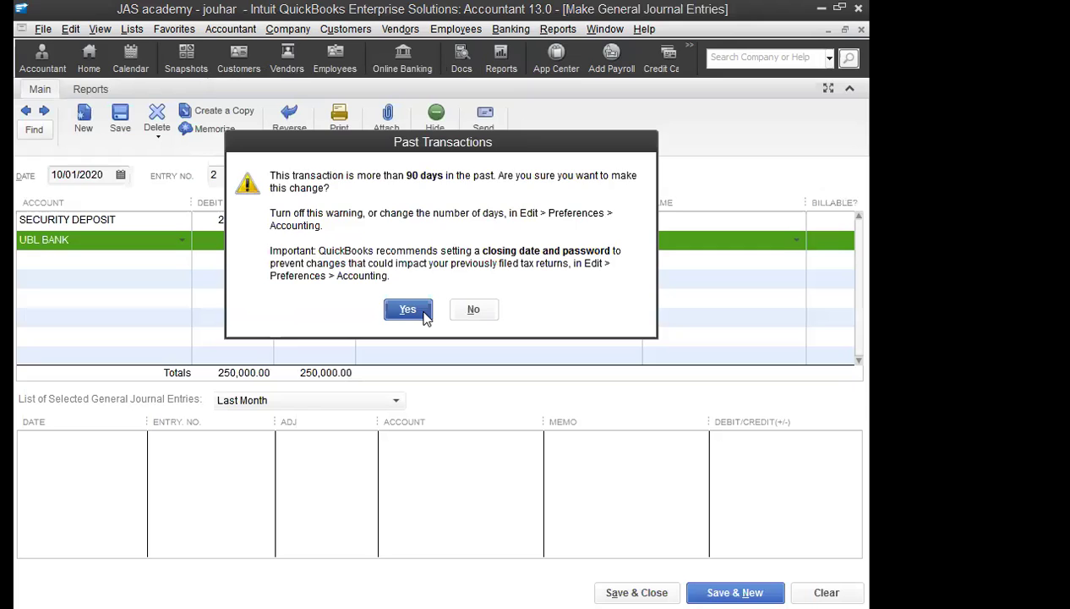
pyautogui.click(425, 316)
pyautogui.click(861, 30)
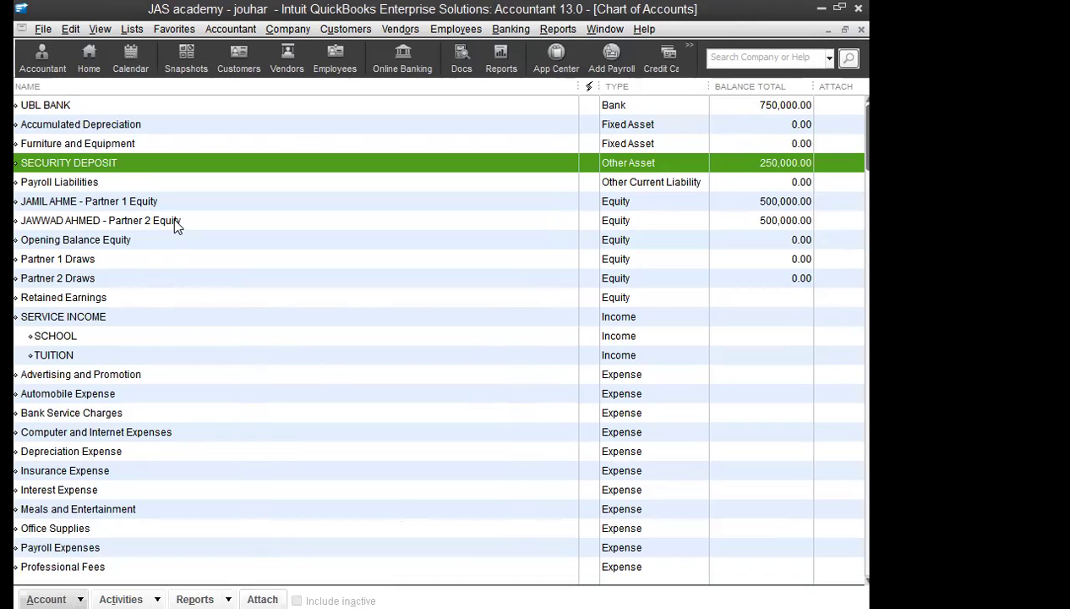
# Step: Select Furniture and Equipment in the chart and start a new general journal entry
pyautogui.click(97, 141)
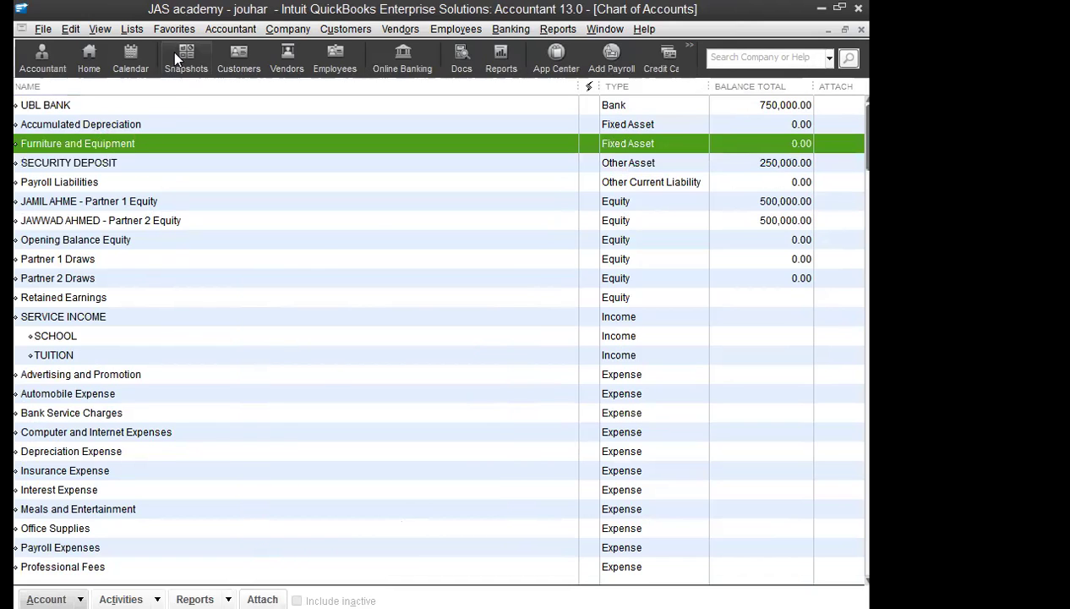
pyautogui.click(288, 29)
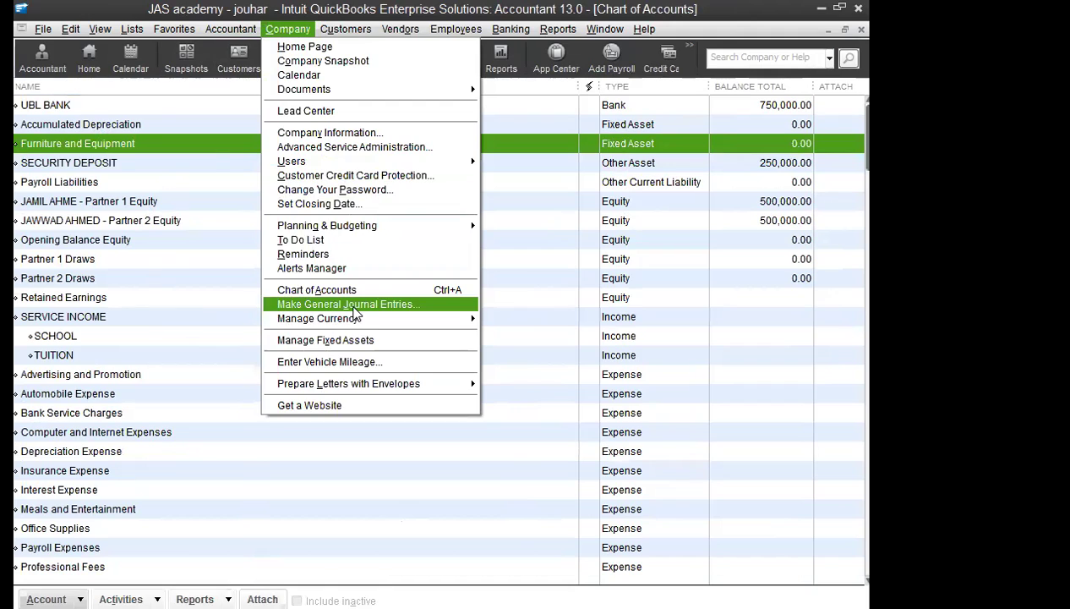
pyautogui.click(364, 304)
# Step: Dismiss the numbering notice and switch to a blank Enter Bills form
pyautogui.click(433, 349)
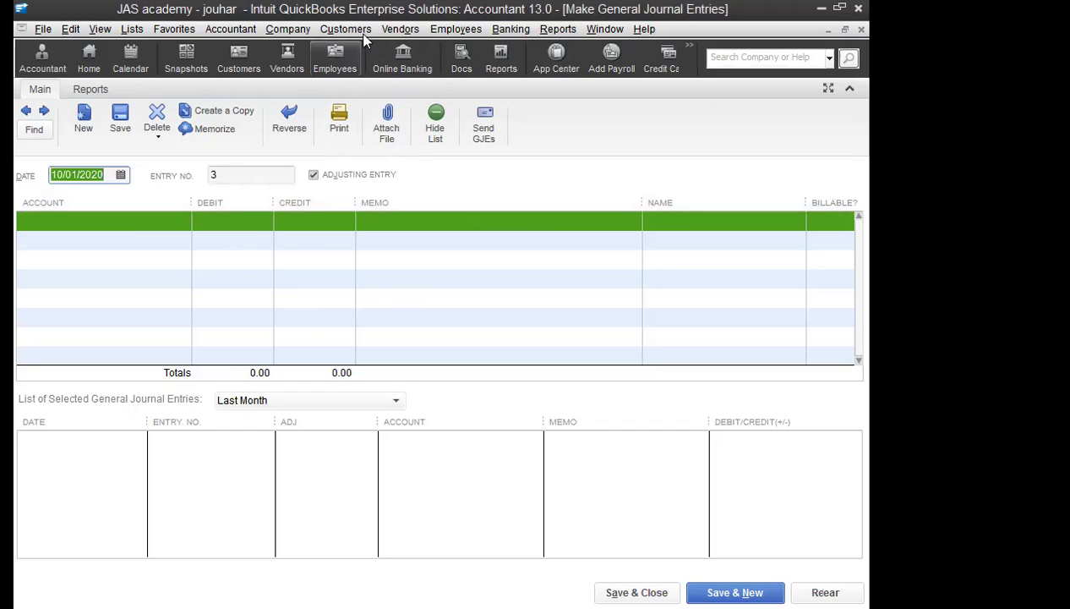
pyautogui.click(400, 29)
pyautogui.click(429, 69)
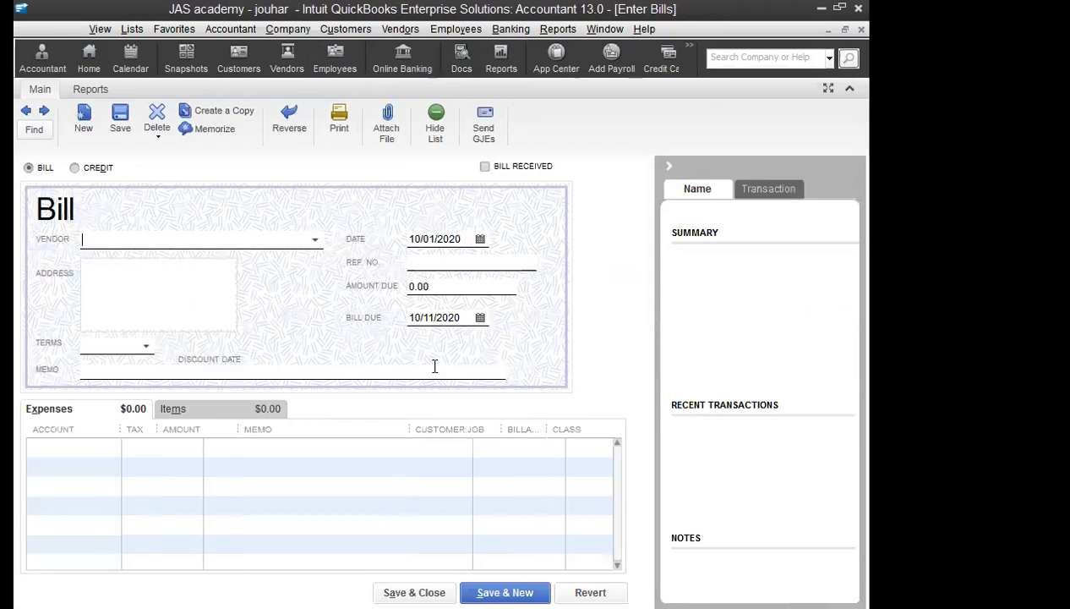
# Step: Add new vendor ABC and select it on the bill
pyautogui.click(311, 239)
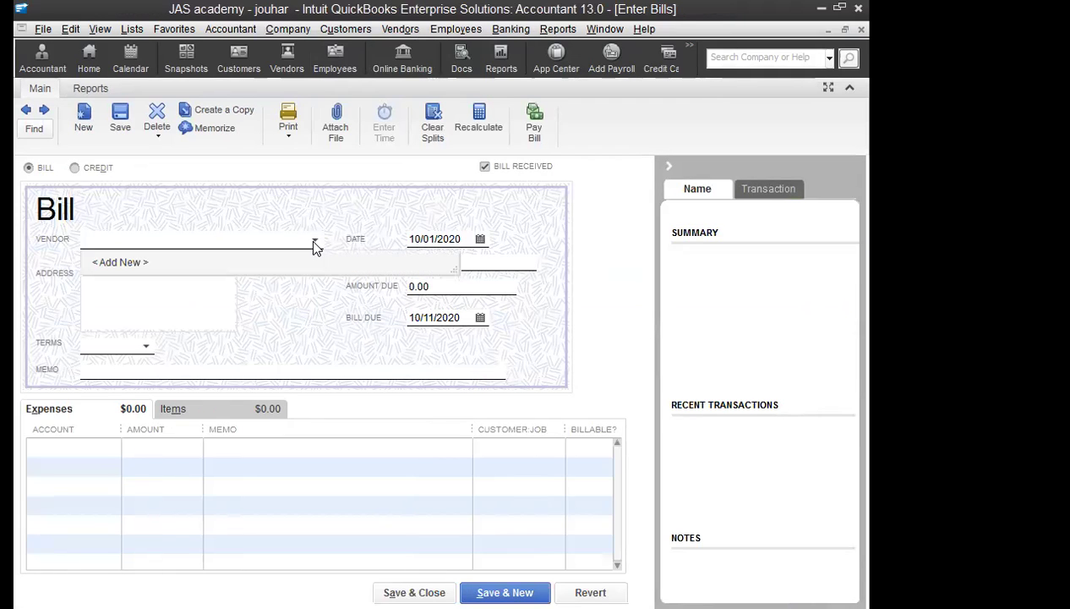
pyautogui.click(161, 262)
pyautogui.write('ABD')
pyautogui.press('BackSpace')
pyautogui.write('C')
pyautogui.press('Tab')
pyautogui.press('Tab')
pyautogui.press('Tab')
pyautogui.press('Tab')
pyautogui.press('Tab')
pyautogui.press('Tab')
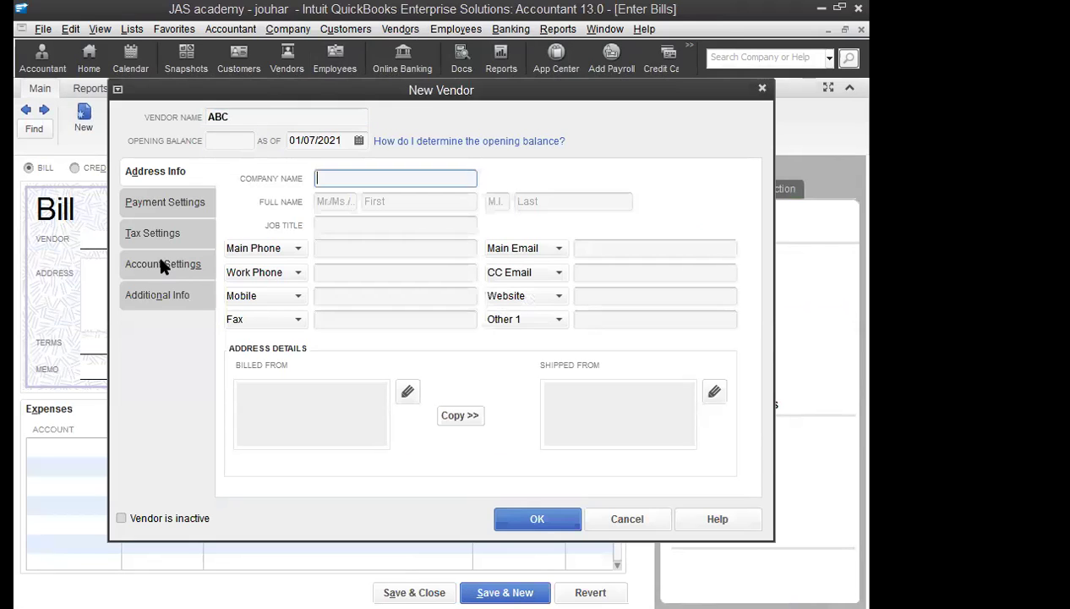
pyautogui.click(546, 512)
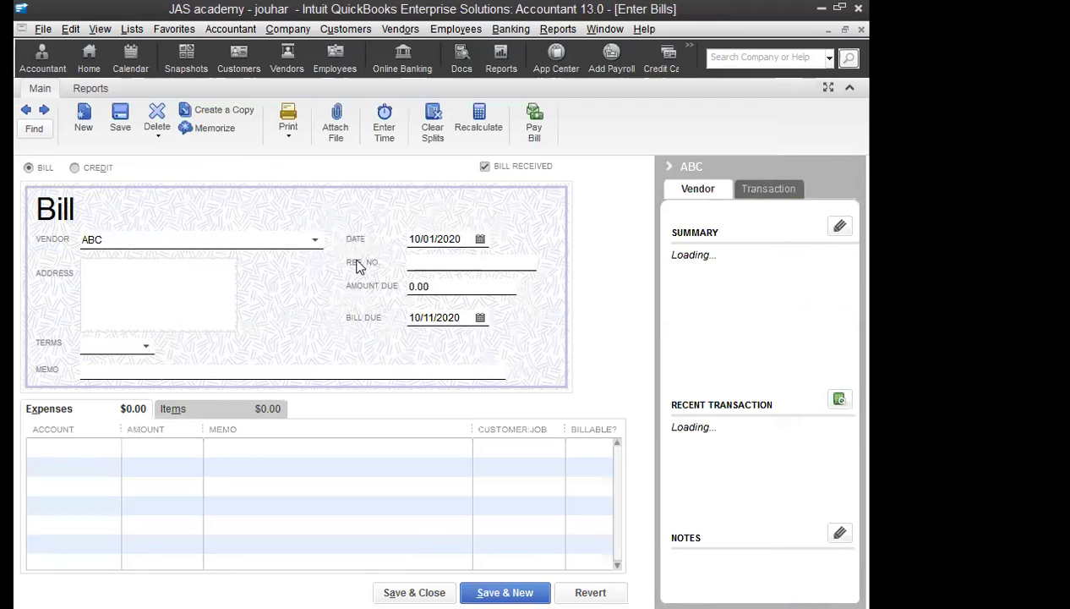
# Step: Date the bill 10/05/2020, charge Furniture and Equipment 300,000, and save it
pyautogui.click(424, 239)
pyautogui.click(479, 240)
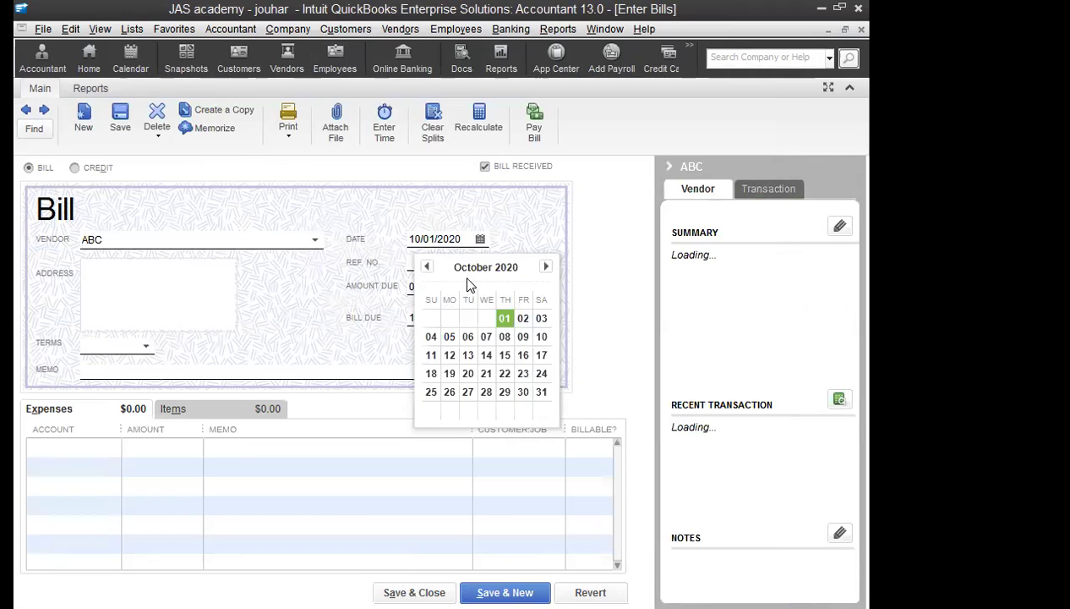
pyautogui.click(449, 337)
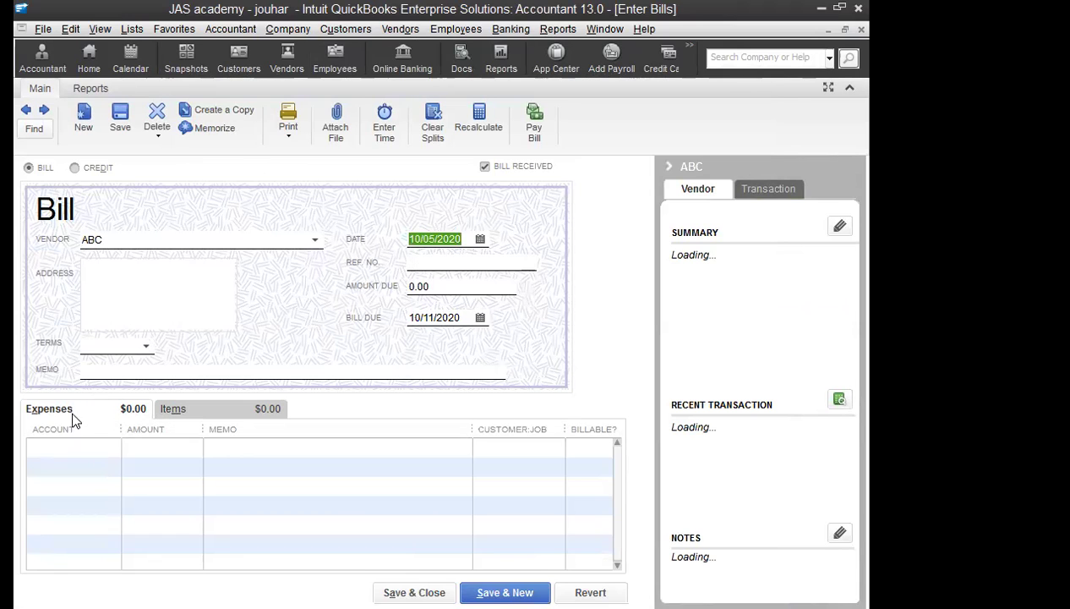
pyautogui.click(110, 442)
pyautogui.write('f')
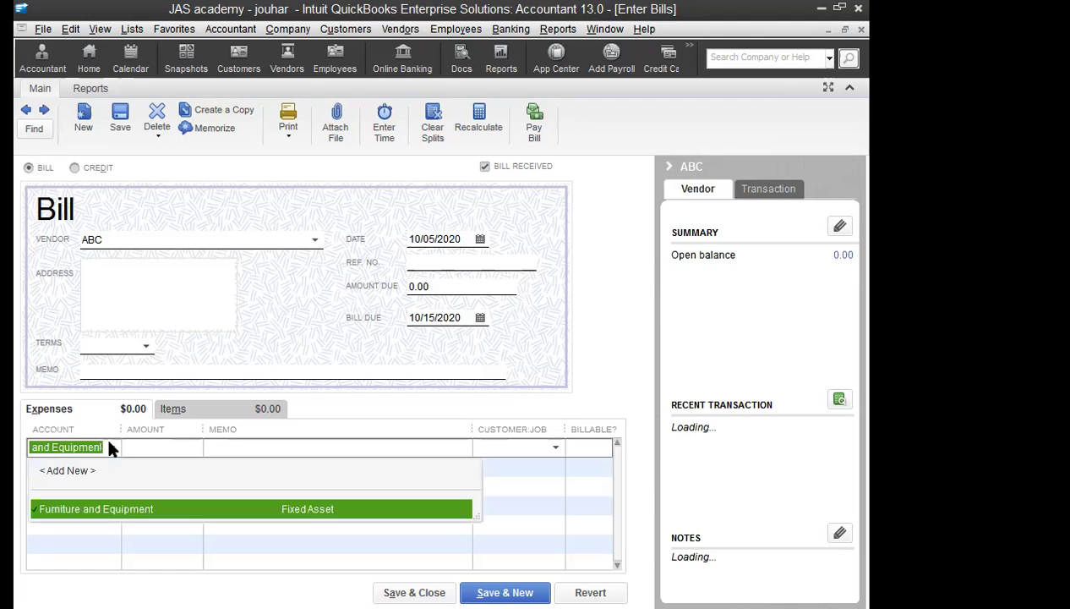
pyautogui.press('Tab')
pyautogui.write('300,0')
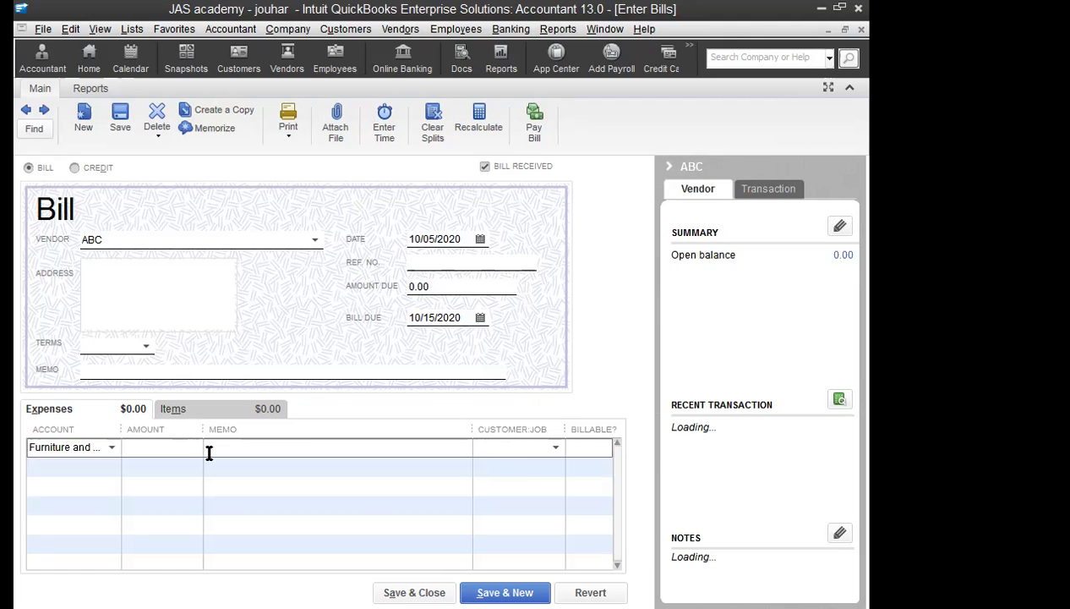
pyautogui.write('00000')
pyautogui.press('Tab')
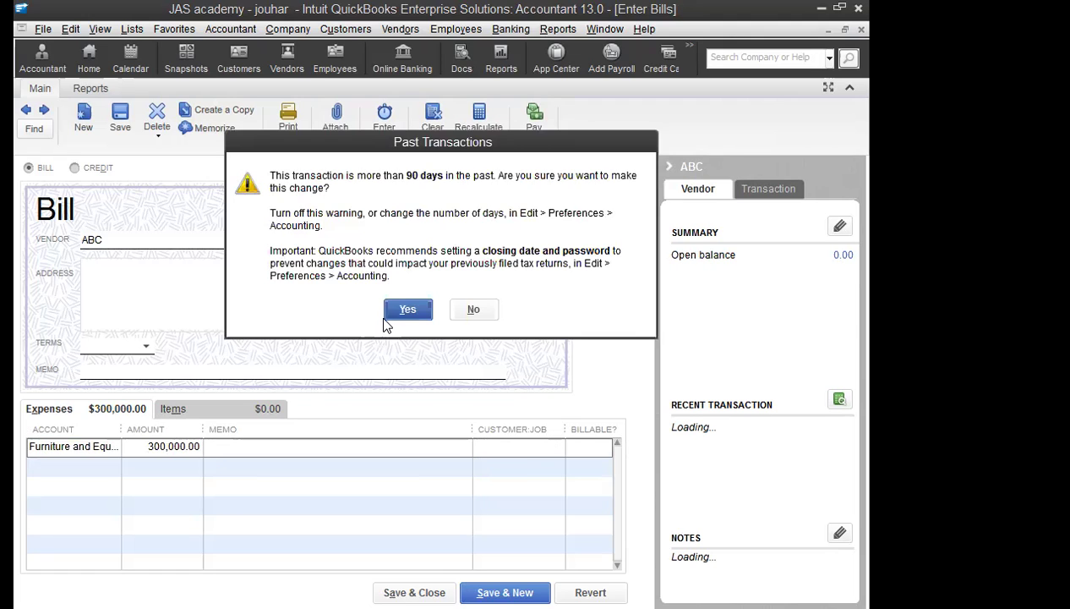
pyautogui.click(387, 317)
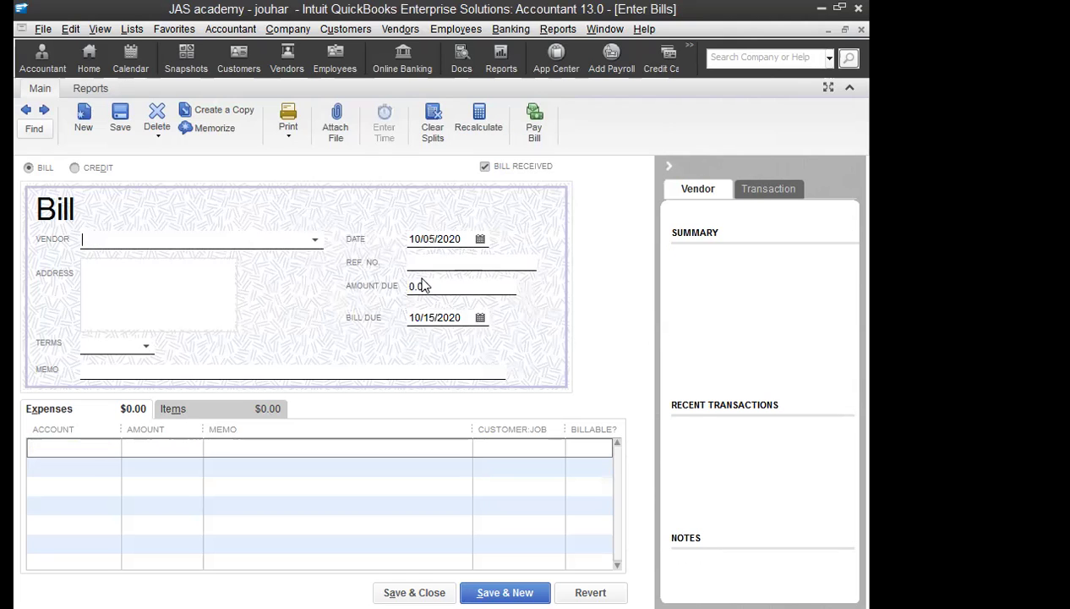
pyautogui.click(400, 29)
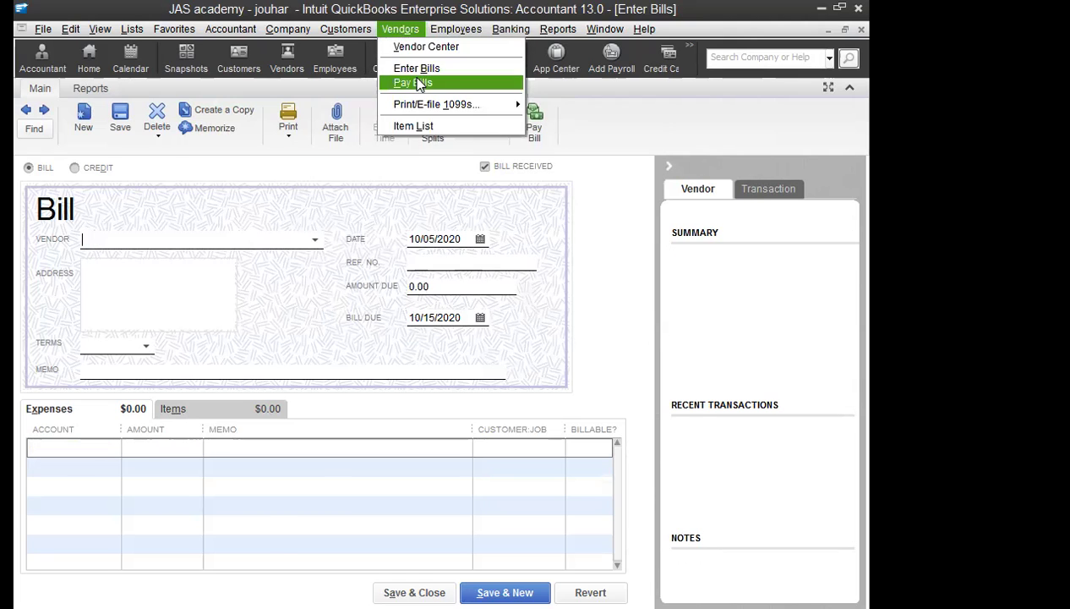
# Step: Tick ABC's bill, set Amt. To Pay to 100,000, and pay it, confirming the back date
pyautogui.click(418, 84)
pyautogui.click(32, 188)
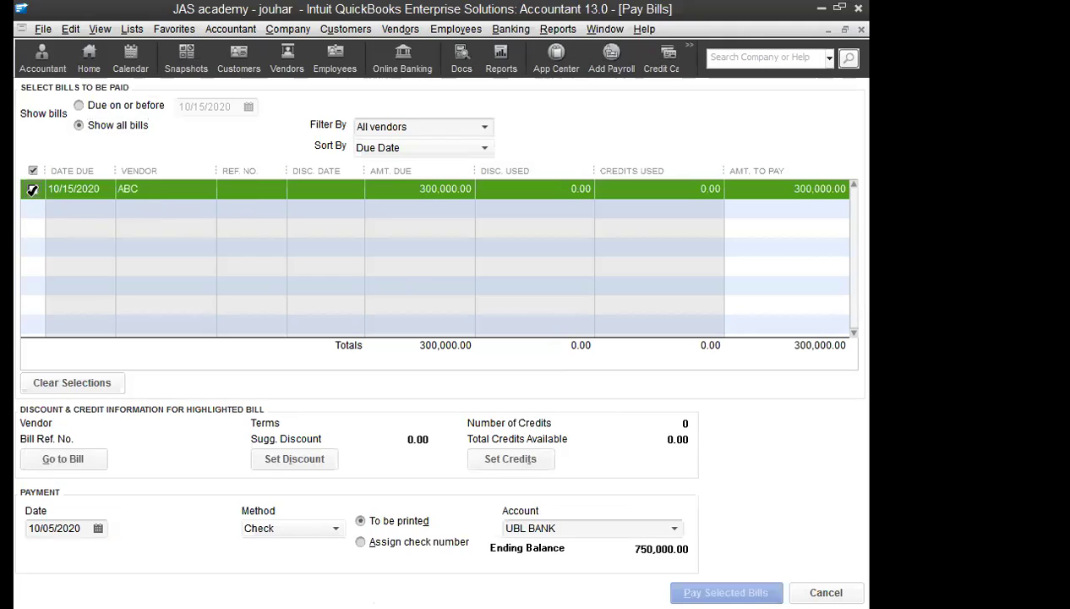
pyautogui.click(814, 188)
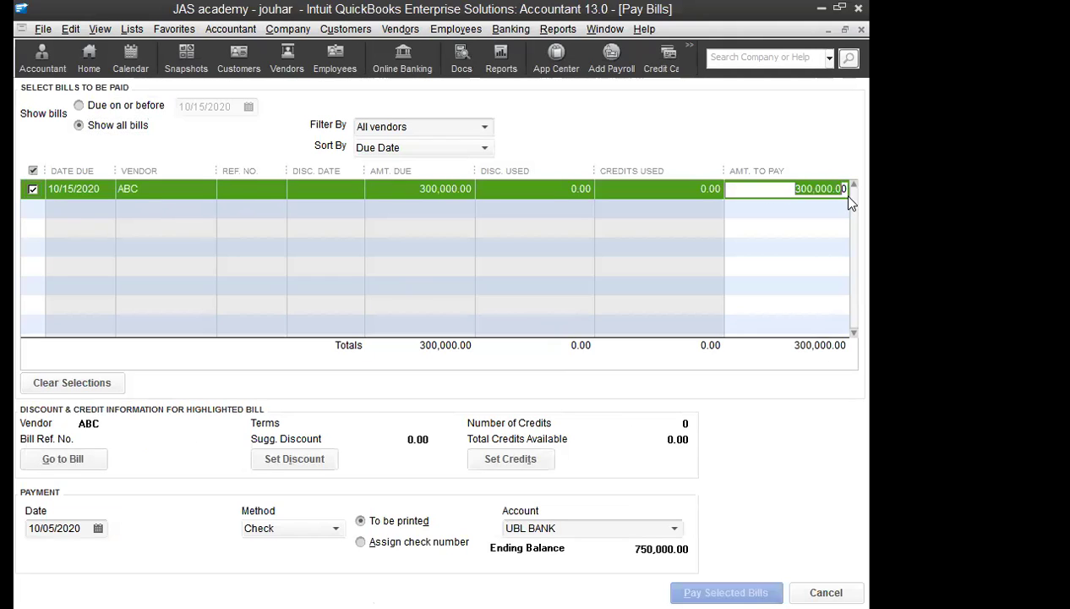
pyautogui.press('Tab')
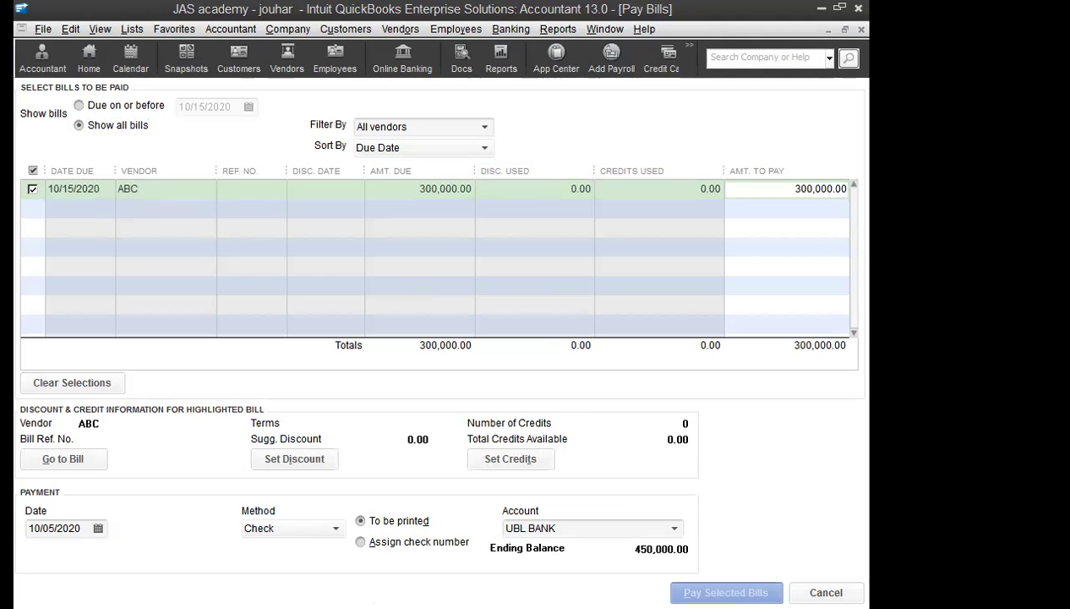
pyautogui.hotkey('shift', 'Tab')
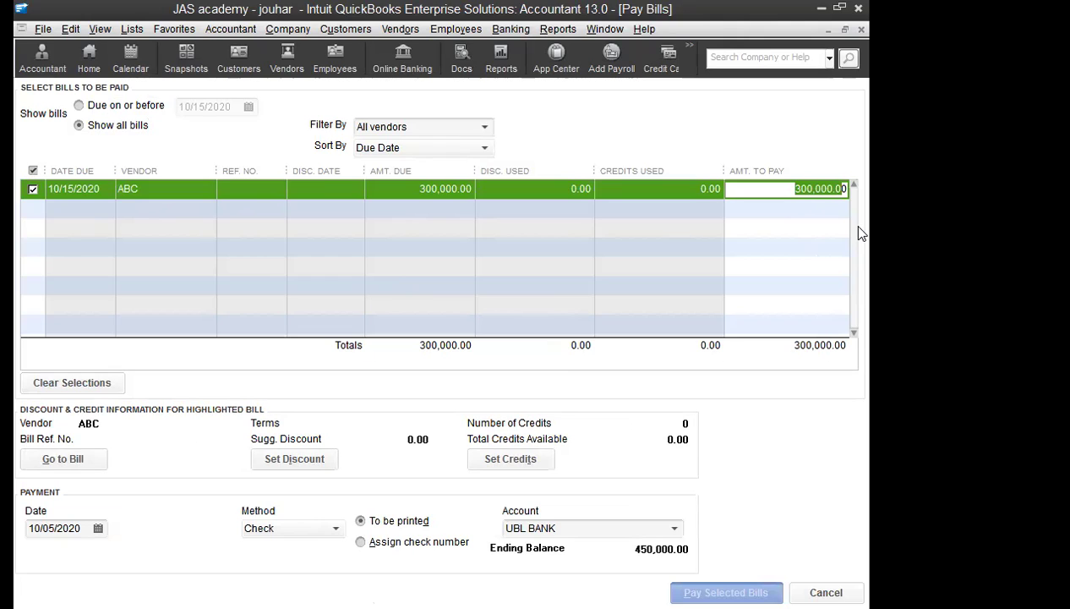
pyautogui.write('100000')
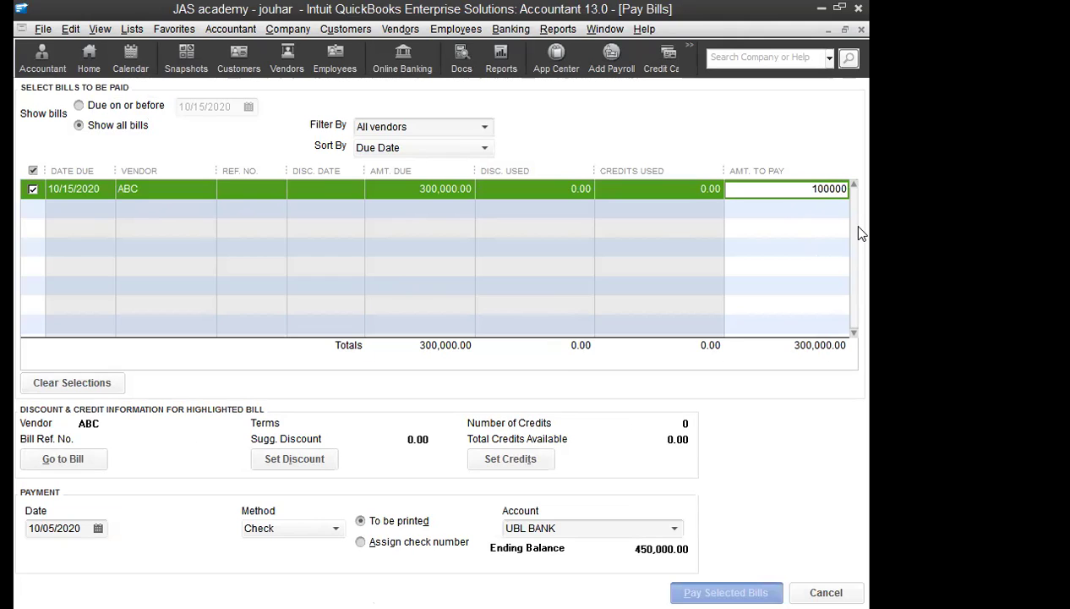
pyautogui.press('Tab')
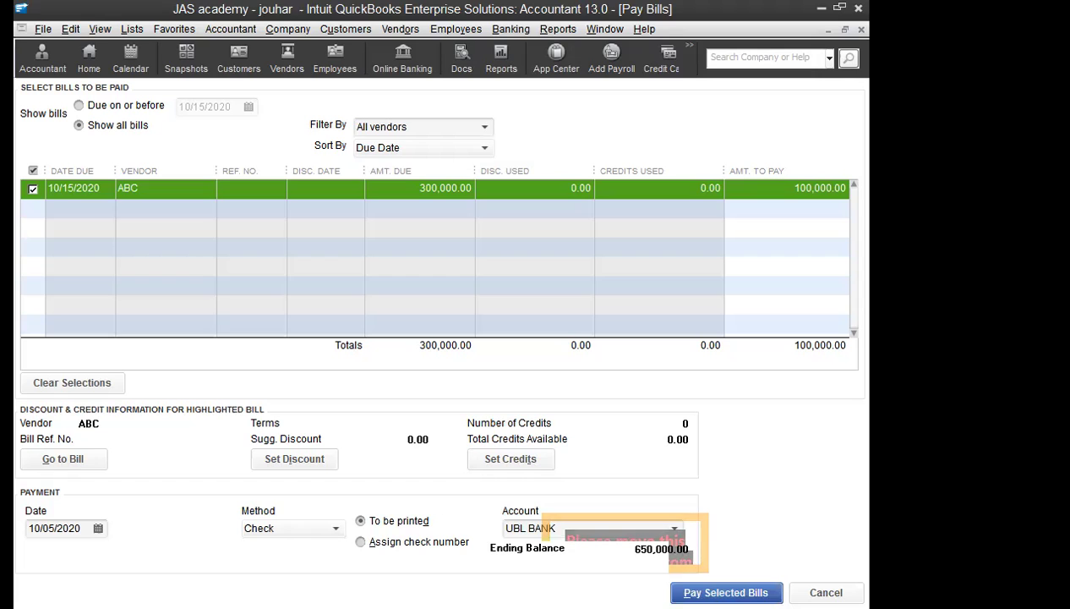
pyautogui.click(681, 585)
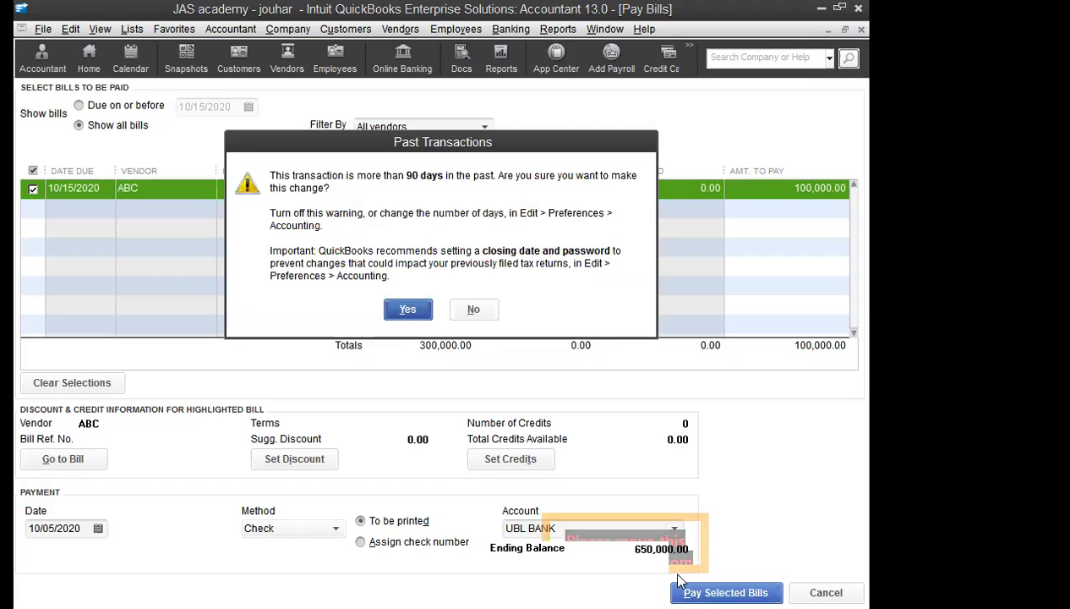
pyautogui.click(393, 306)
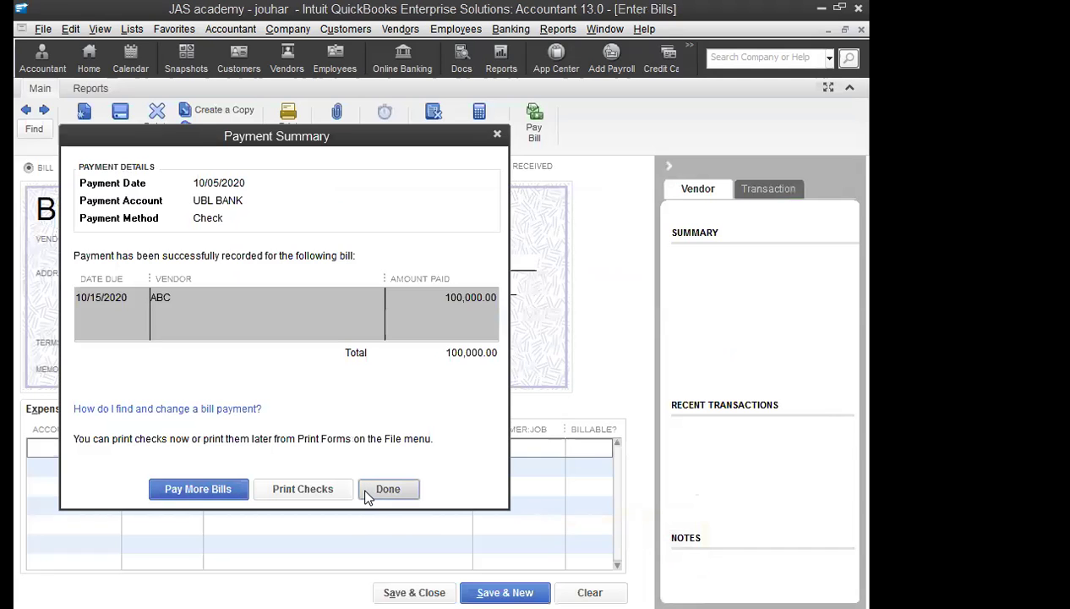
# Step: Close the payment summary and bring up the Chart of Accounts
pyautogui.click(388, 488)
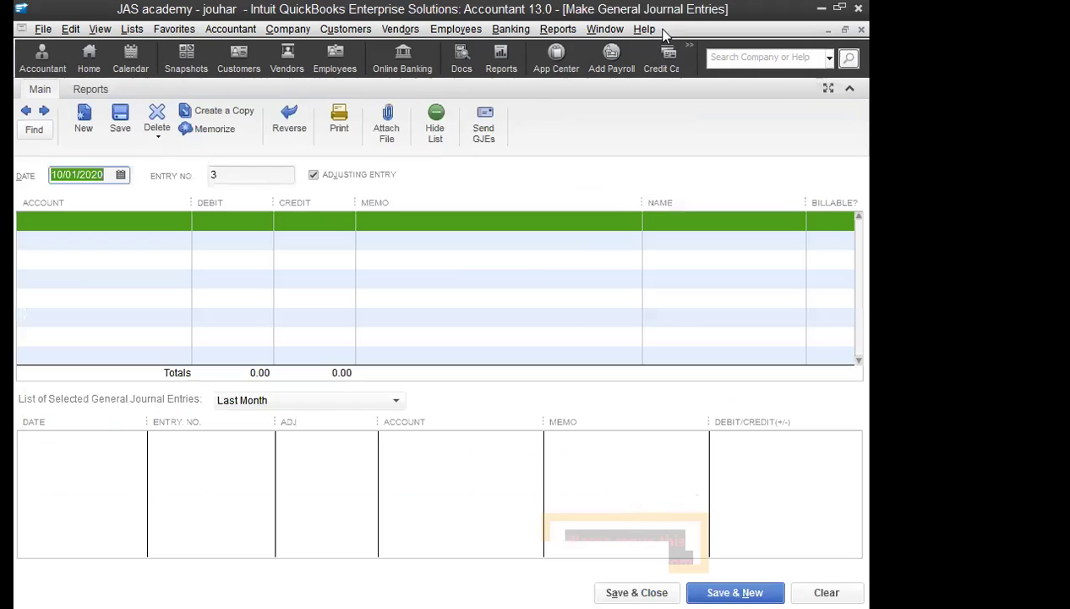
pyautogui.doubleClick(167, 10)
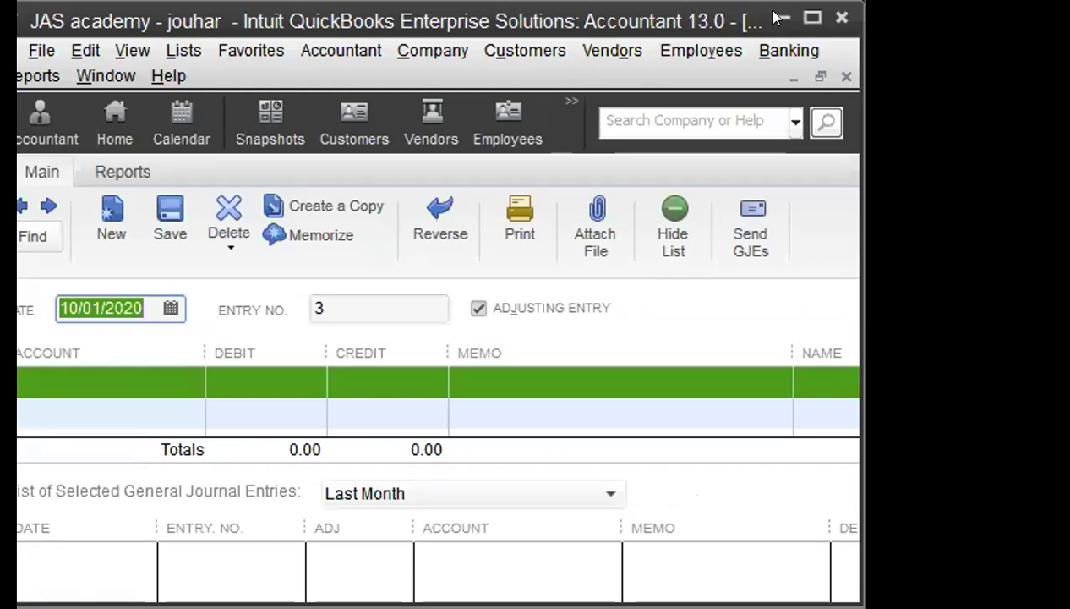
pyautogui.click(811, 15)
pyautogui.click(131, 29)
pyautogui.click(191, 47)
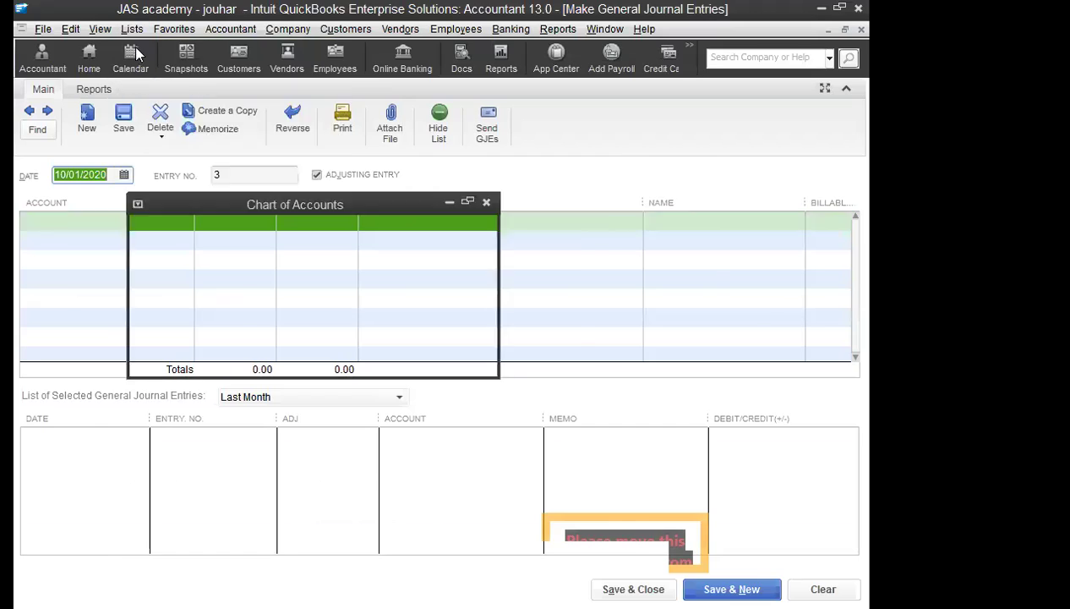
pyautogui.scroll(2, 456, 337)
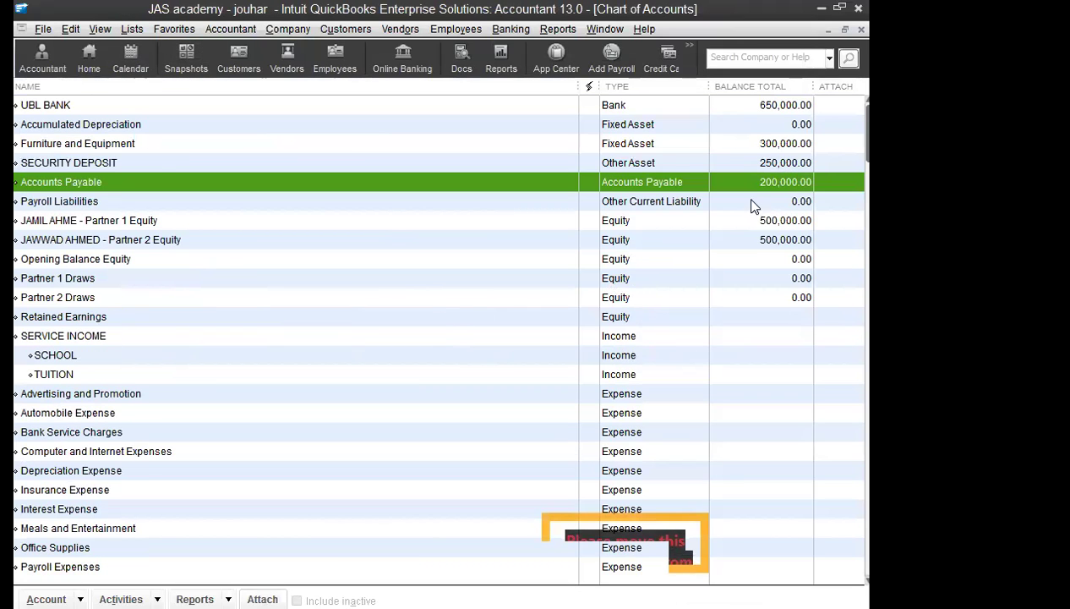
pyautogui.click(750, 149)
pyautogui.click(729, 108)
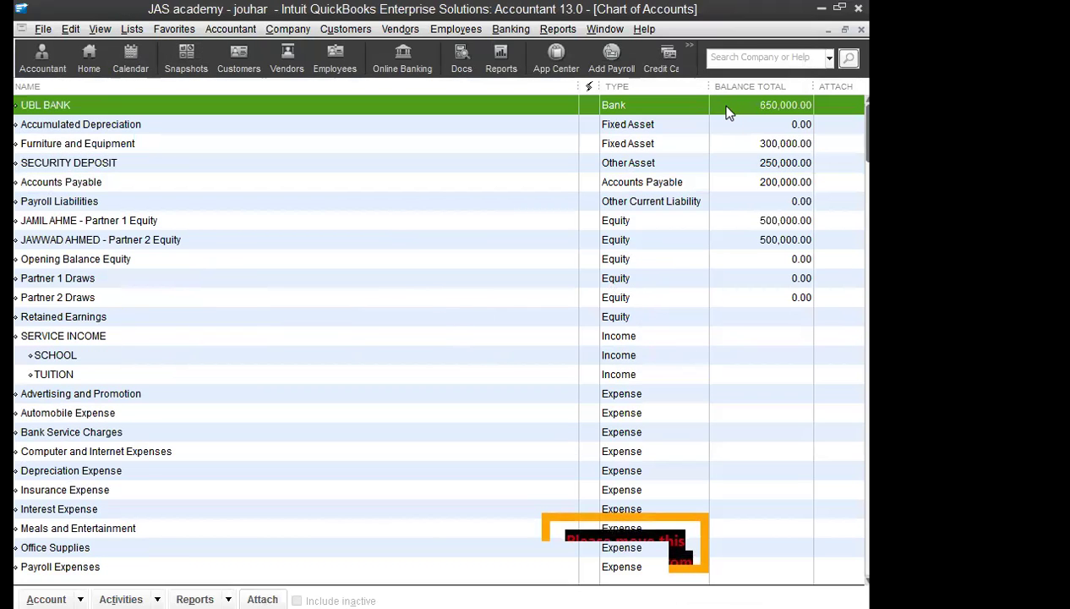
# Step: Review UBL BANK's 1,000,000 deposit, 250,000 security deposit and 100,000 ABC payment, then close the register
pyautogui.doubleClick(423, 108)
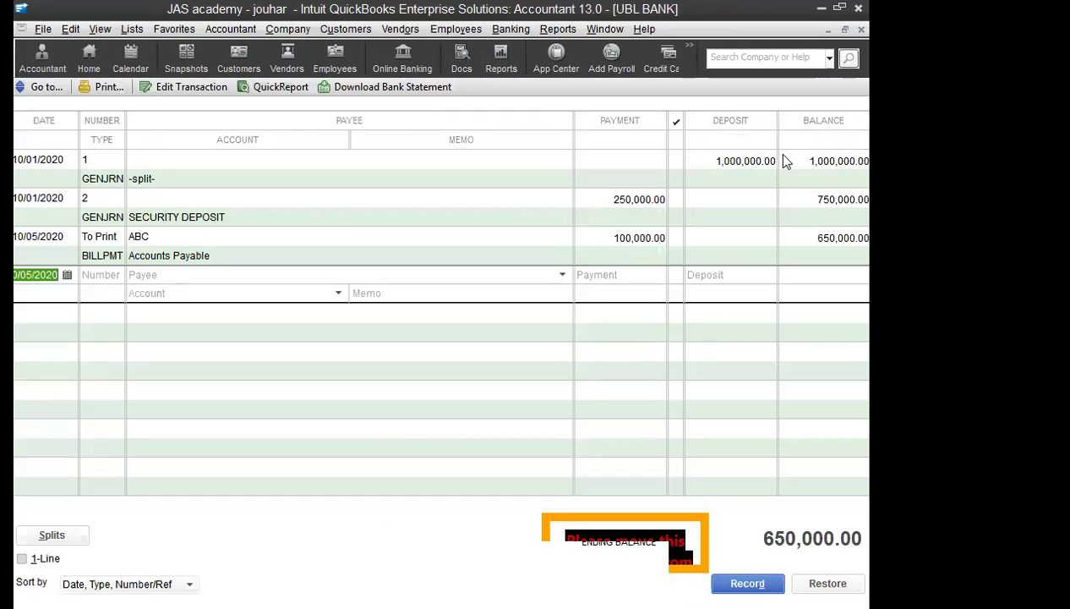
pyautogui.click(729, 161)
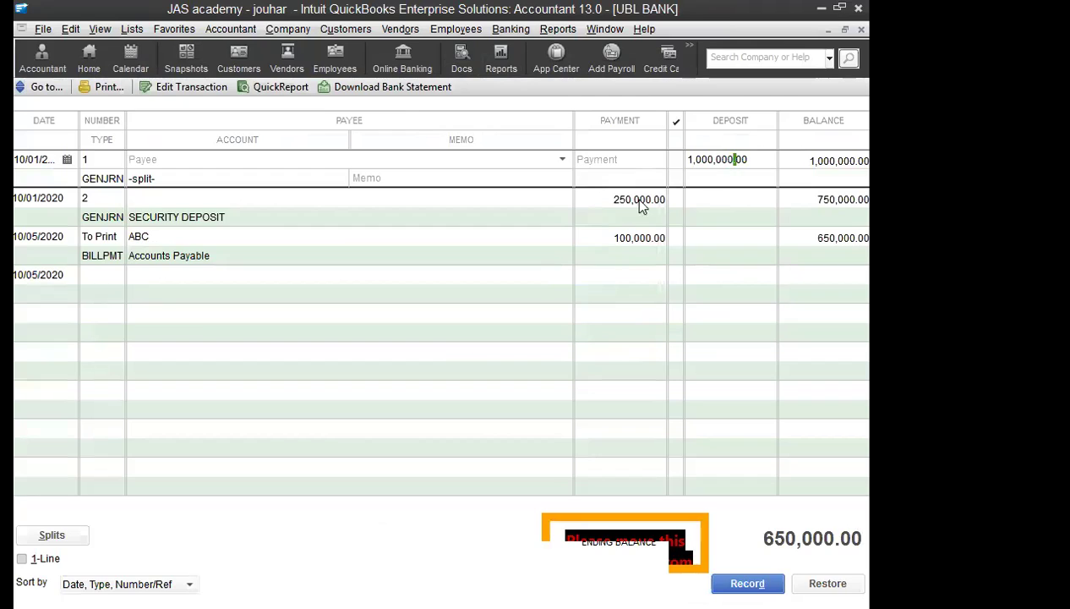
pyautogui.click(611, 201)
pyautogui.click(175, 216)
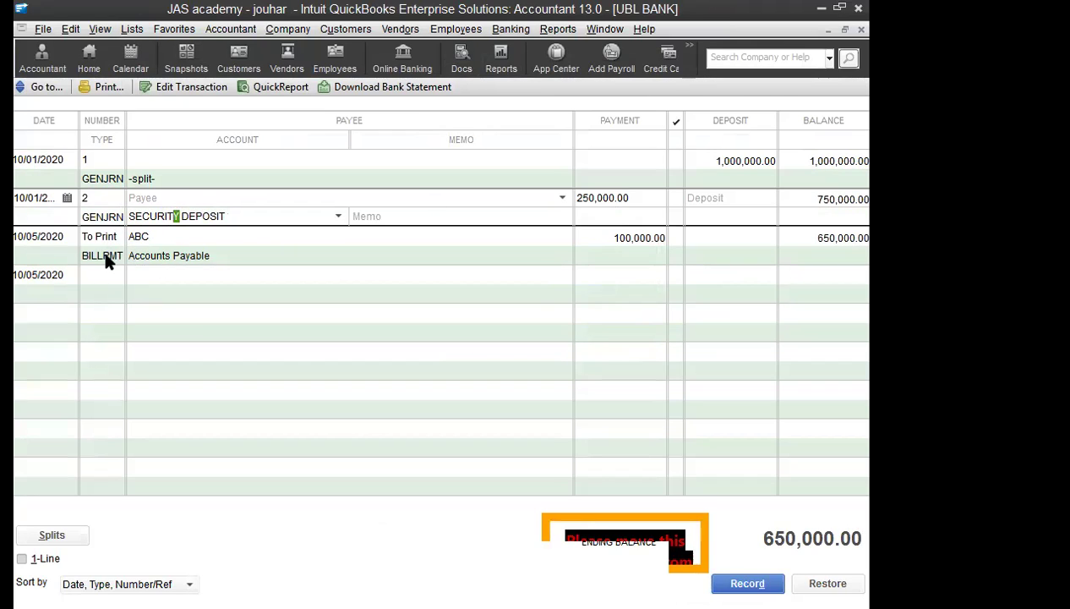
pyautogui.click(108, 264)
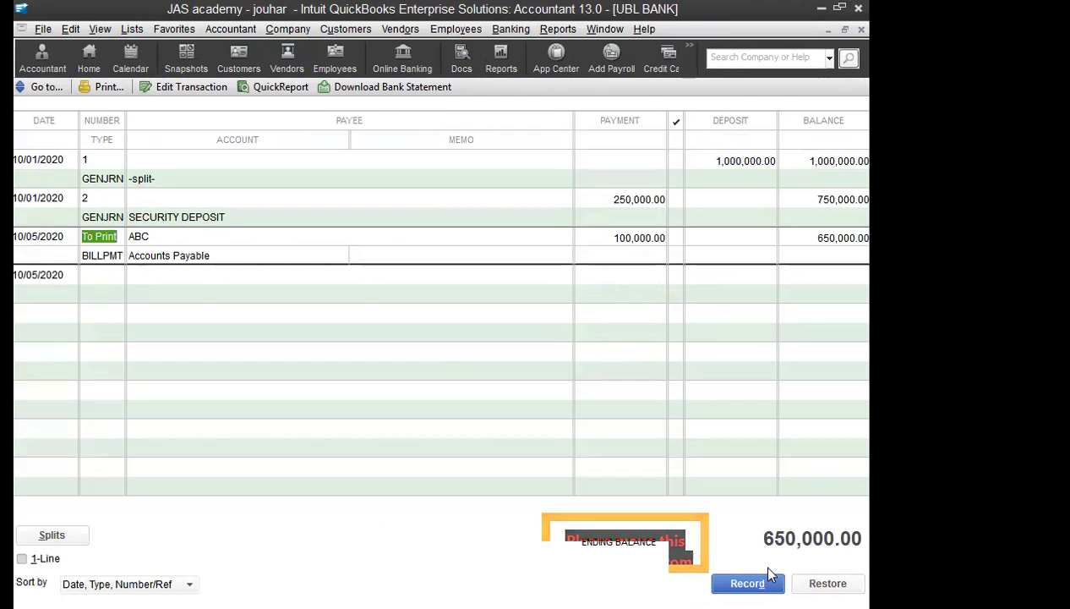
pyautogui.press('Escape')
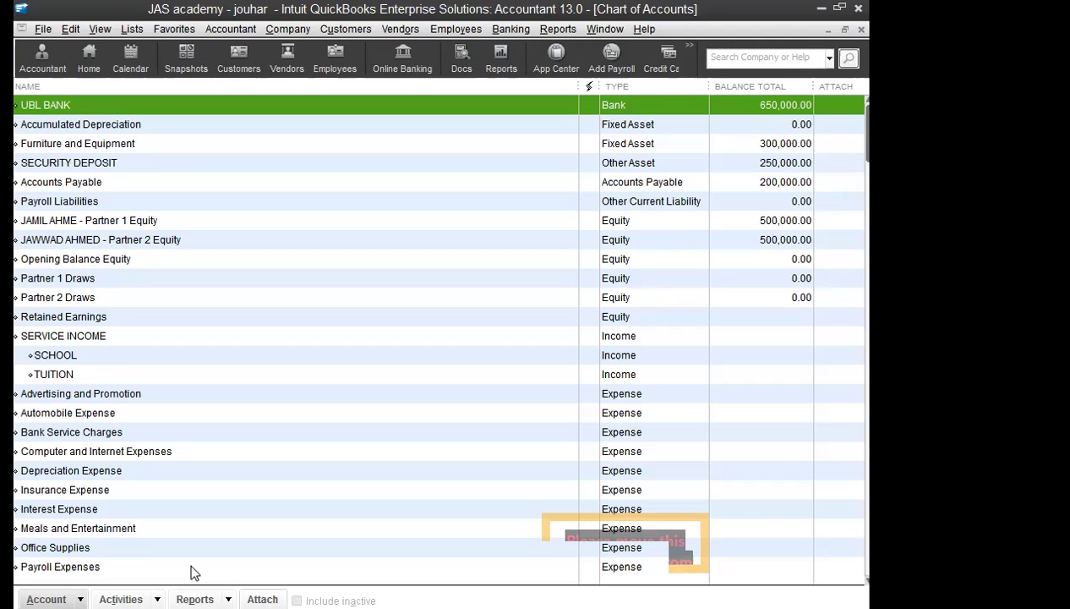
# Step: Start a new bill from vendor ABC
pyautogui.click(400, 29)
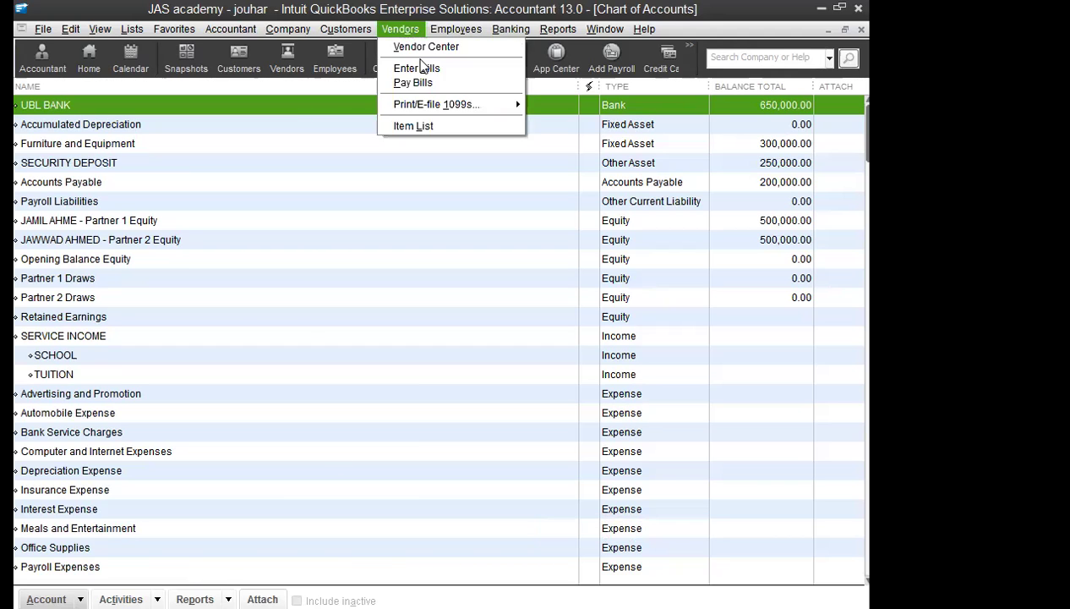
pyautogui.click(419, 68)
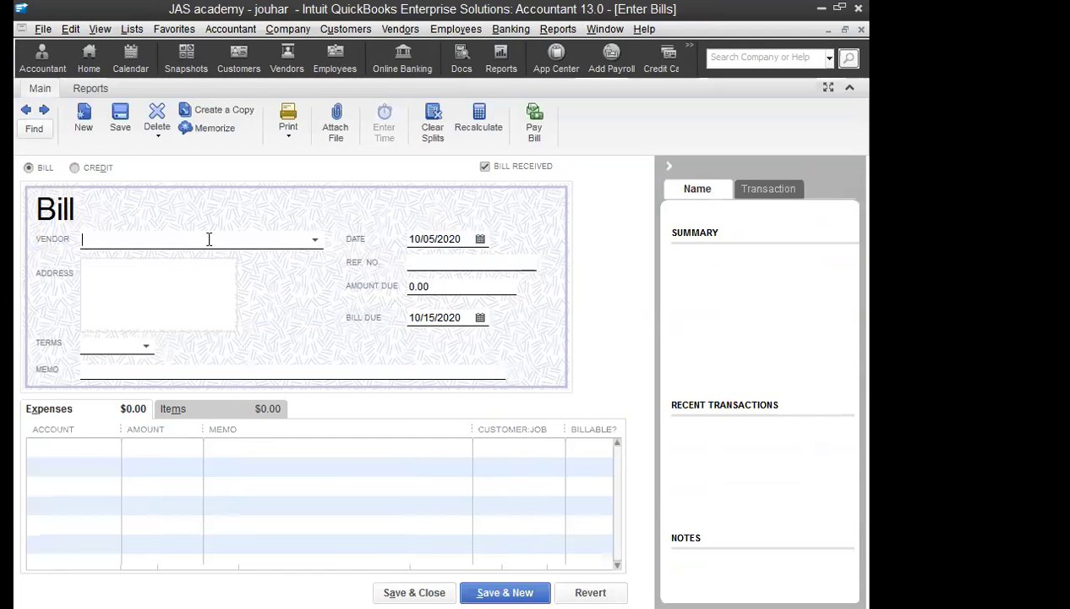
pyautogui.click(314, 239)
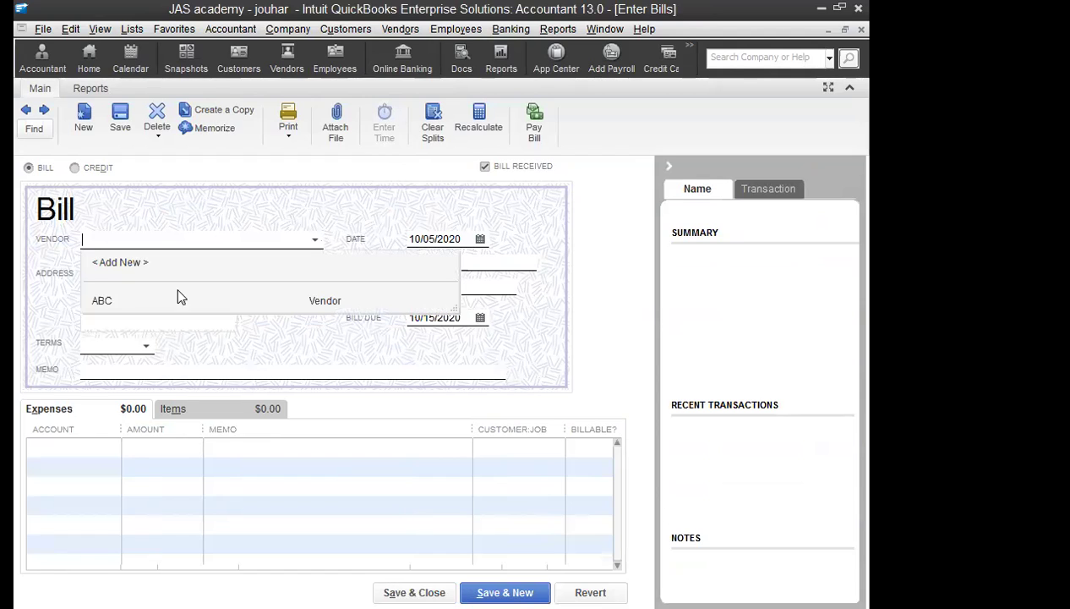
pyautogui.click(314, 241)
pyautogui.click(312, 241)
pyautogui.click(127, 309)
# Step: Create a Fixed Asset account named COMPUTERS & ACCESORRIES for the bill's expense line
pyautogui.click(94, 443)
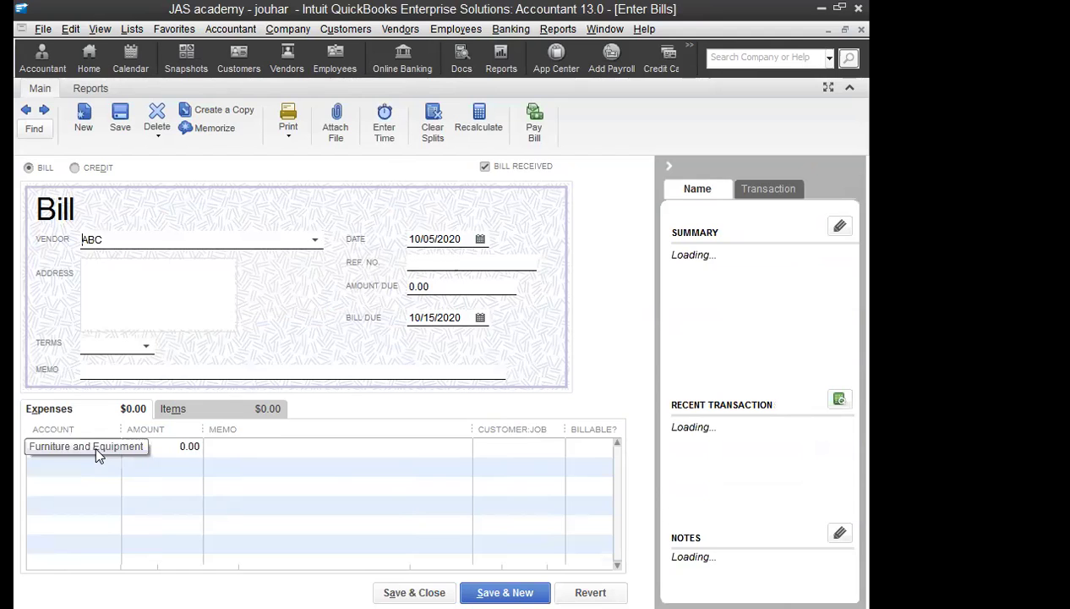
pyautogui.click(112, 447)
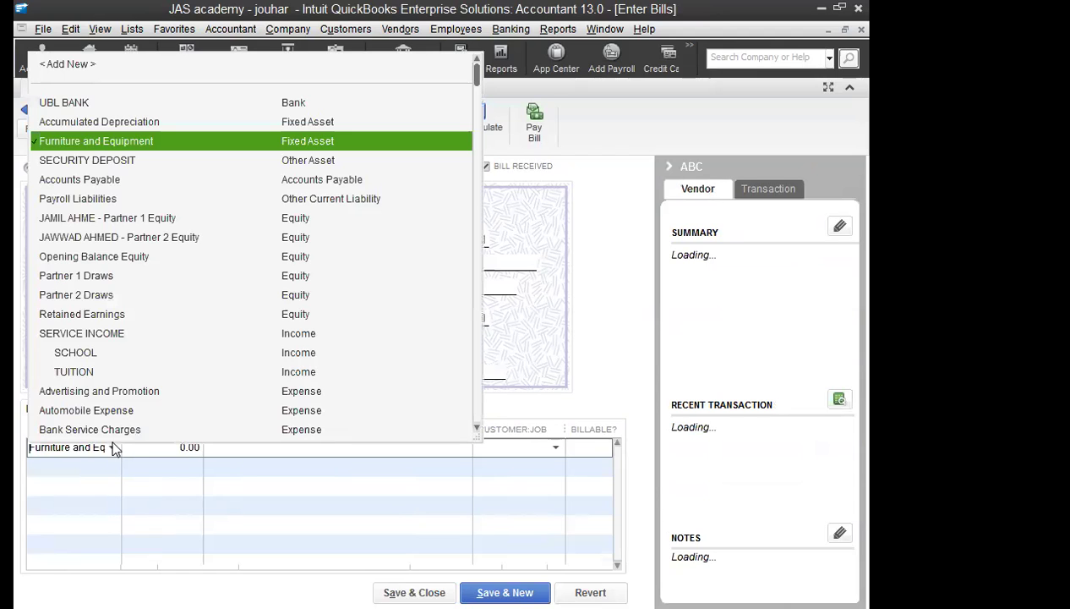
pyautogui.click(68, 73)
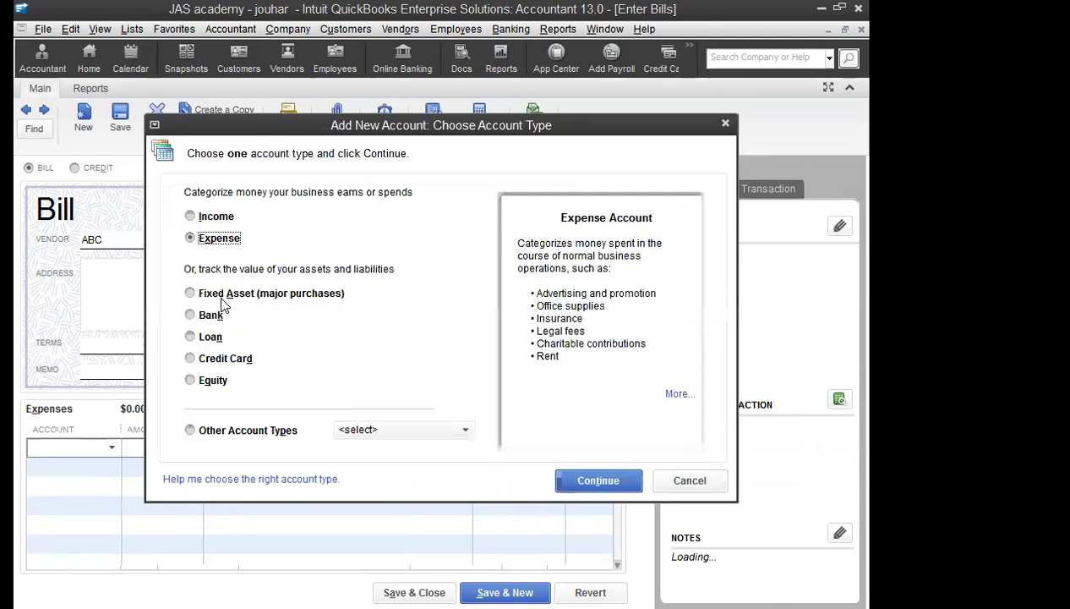
pyautogui.click(223, 295)
pyautogui.click(615, 487)
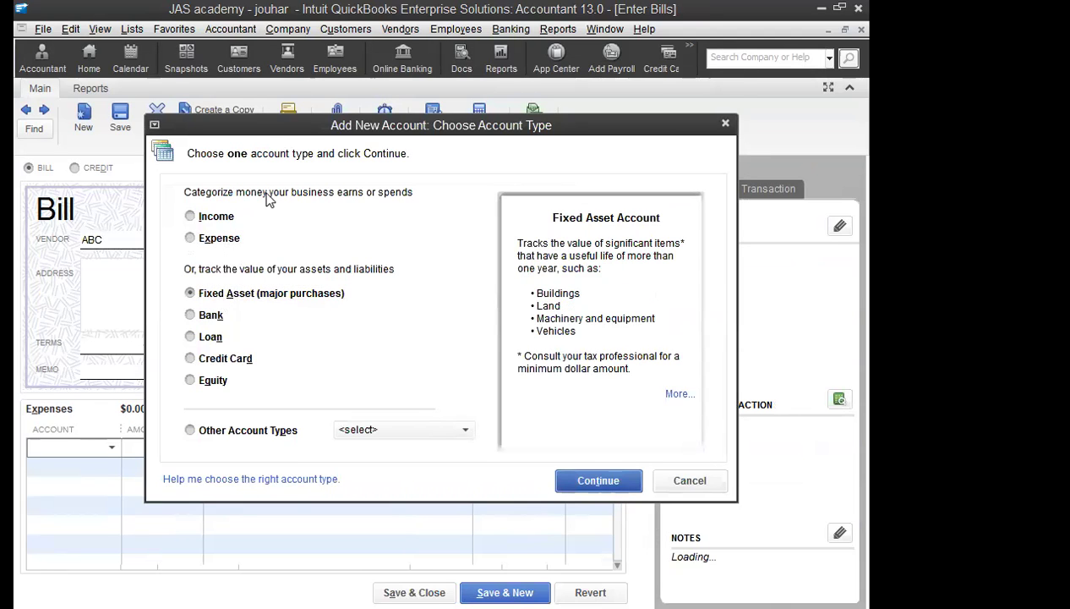
pyautogui.write('COMPU')
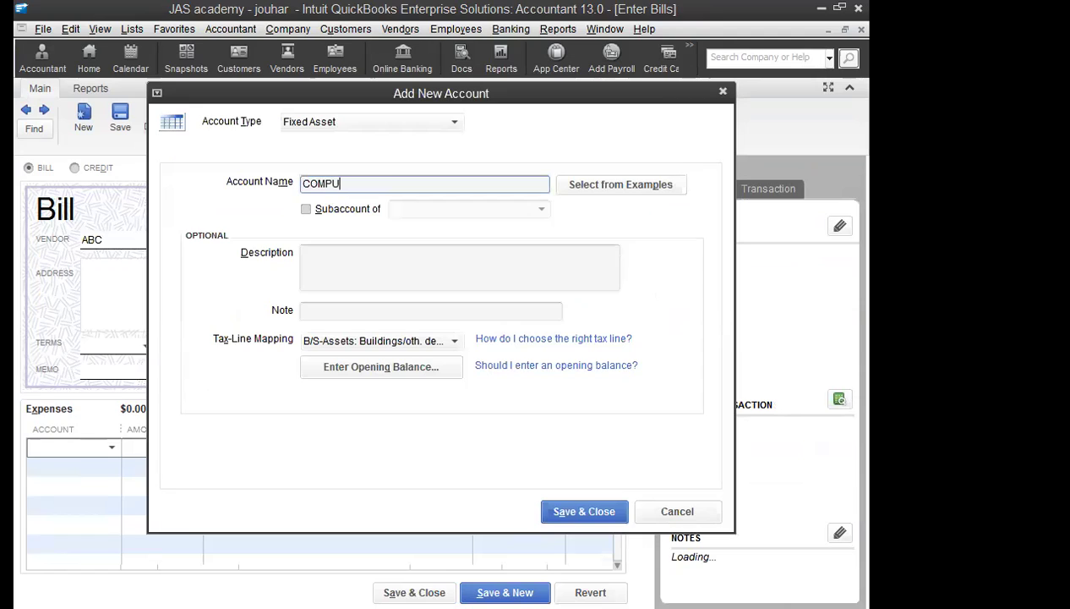
pyautogui.write('TERS & ACCESORRIES')
pyautogui.press('Tab')
pyautogui.press('Tab')
pyautogui.press('Tab')
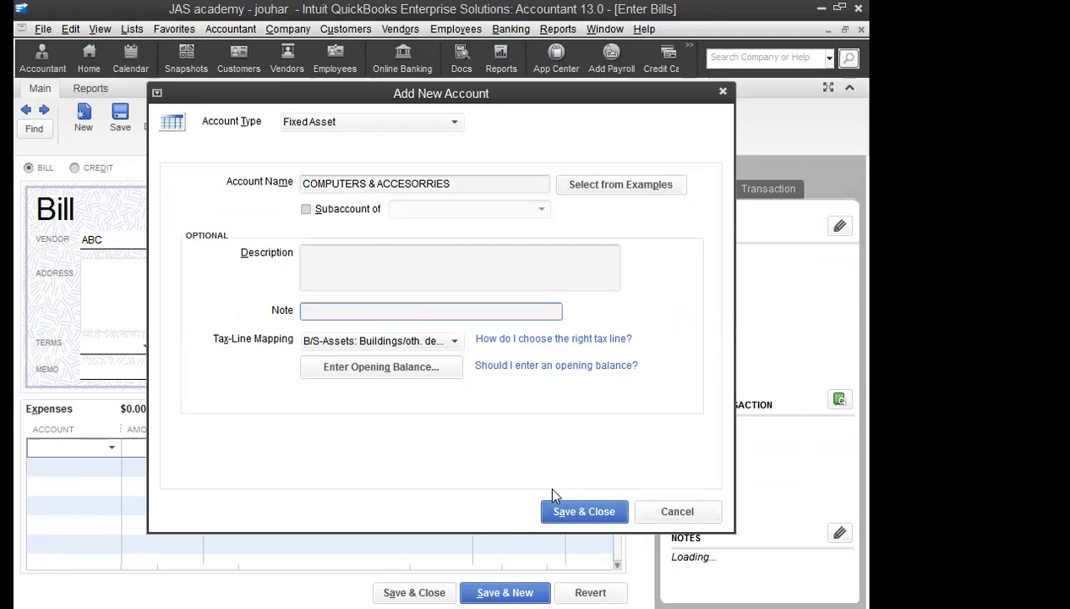
pyautogui.click(566, 508)
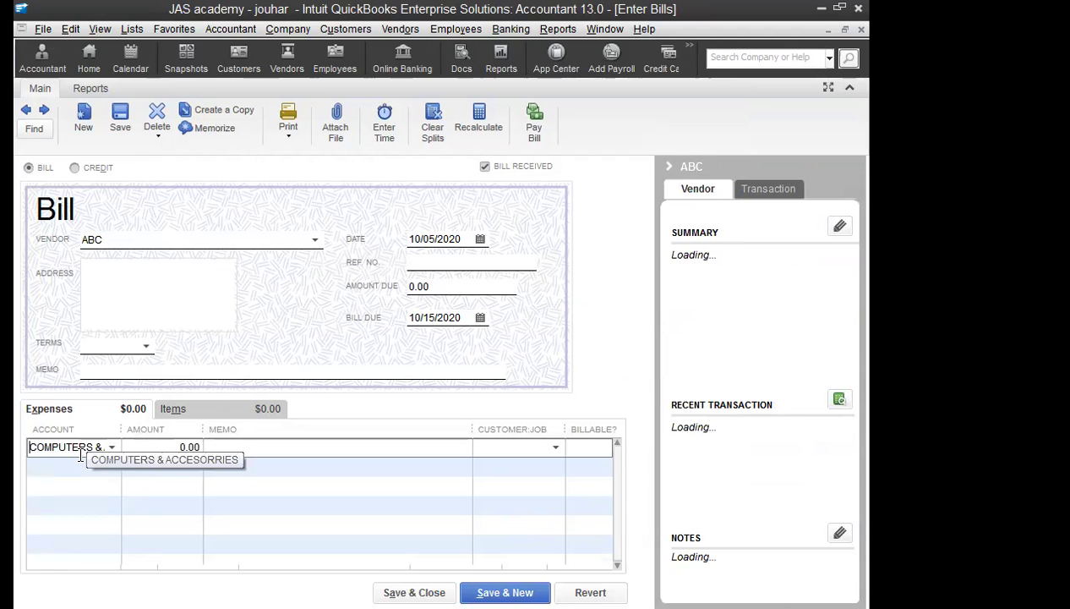
# Step: Enter 27,000 as the line amount and save the bill, accepting the past date
pyautogui.press('Tab')
pyautogui.write('27000')
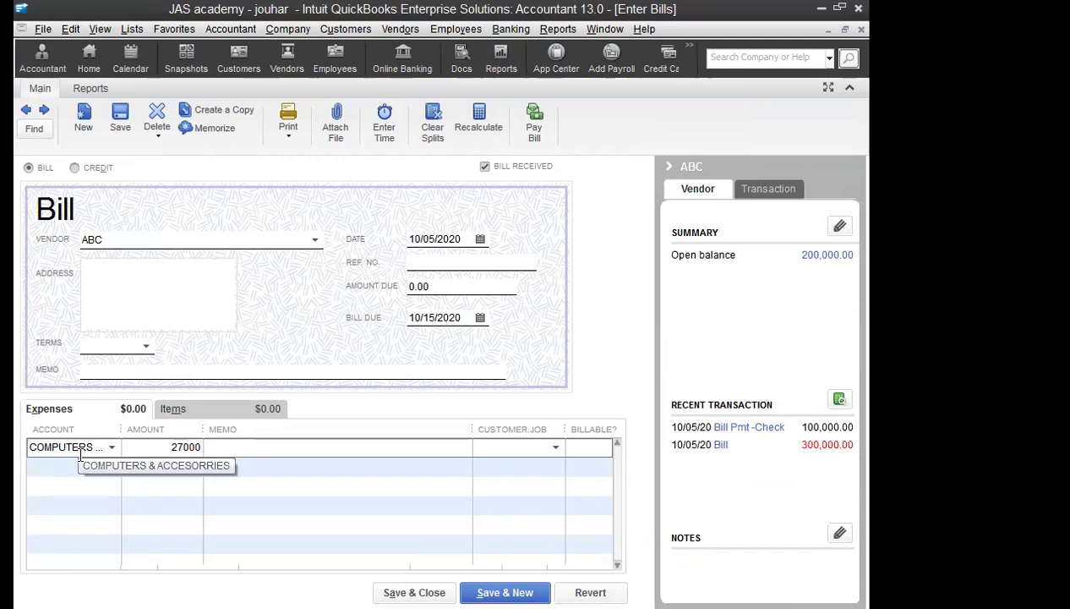
pyautogui.press('Tab')
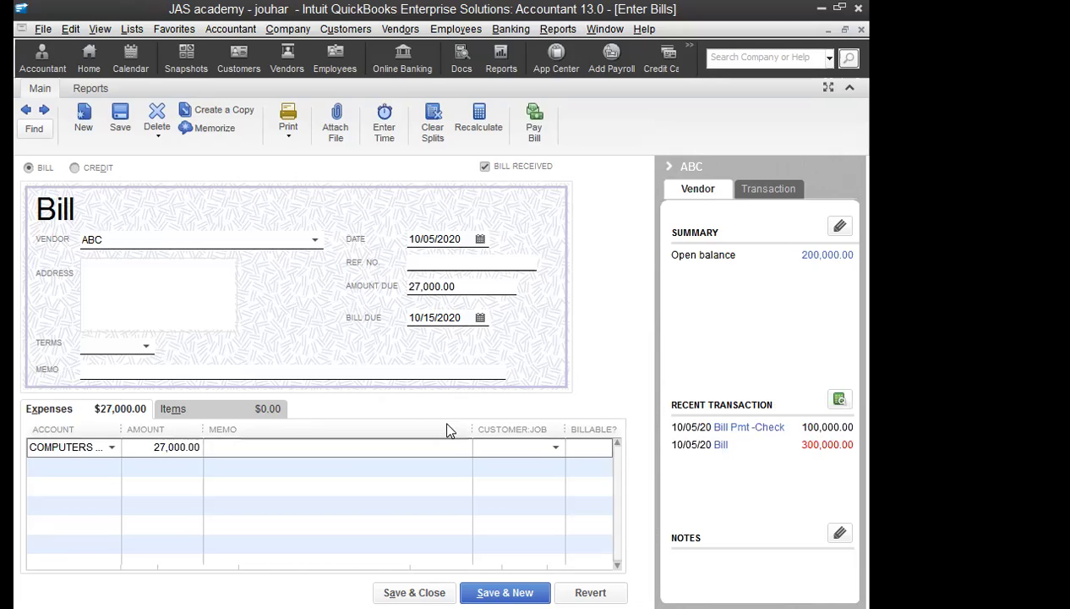
pyautogui.click(119, 123)
pyautogui.click(411, 309)
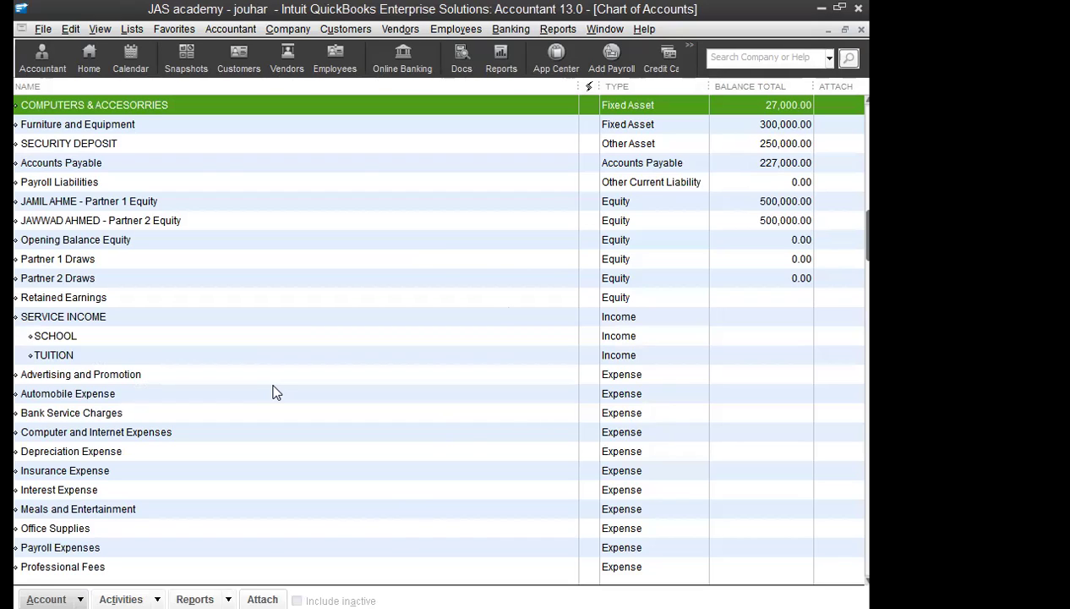
# Step: Add a new Bank-type account named PETTY CASH from the Chart of Accounts
pyautogui.click(510, 29)
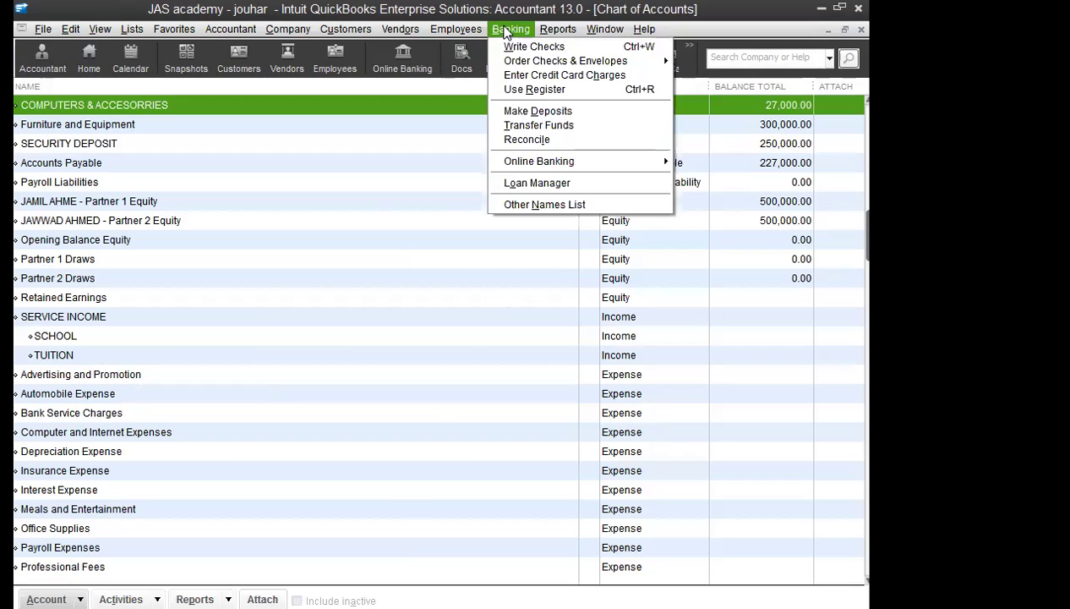
pyautogui.moveTo(132, 30)
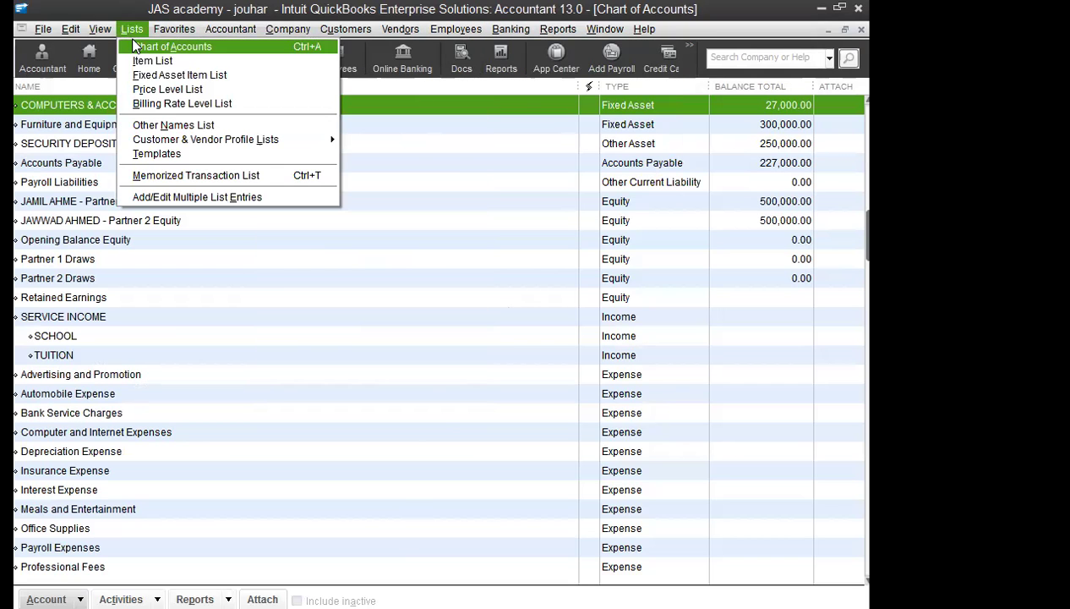
pyautogui.click(133, 46)
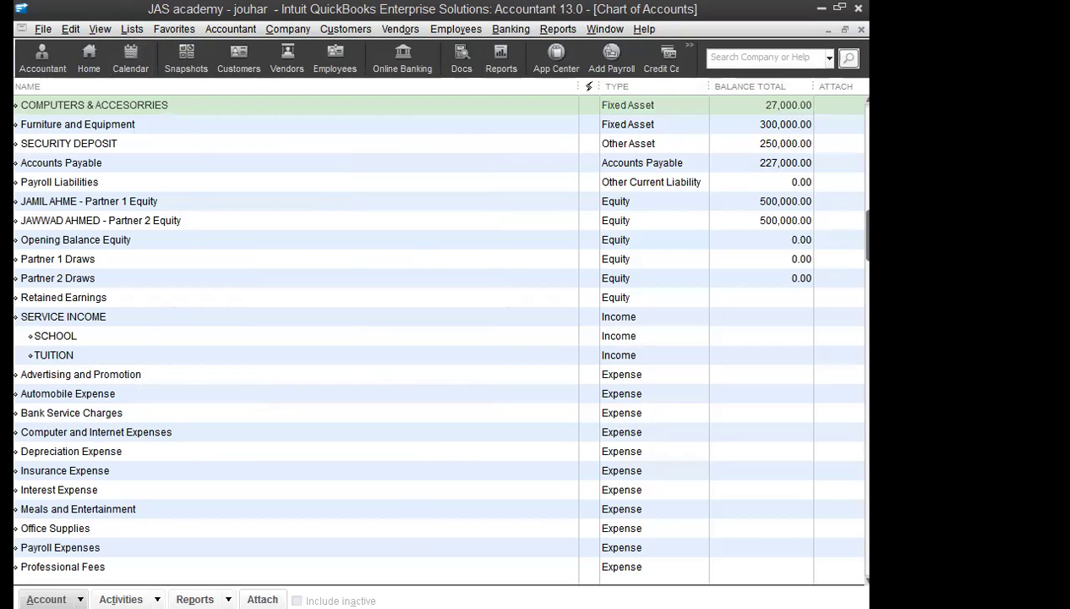
pyautogui.hotkey('alt', 'a')
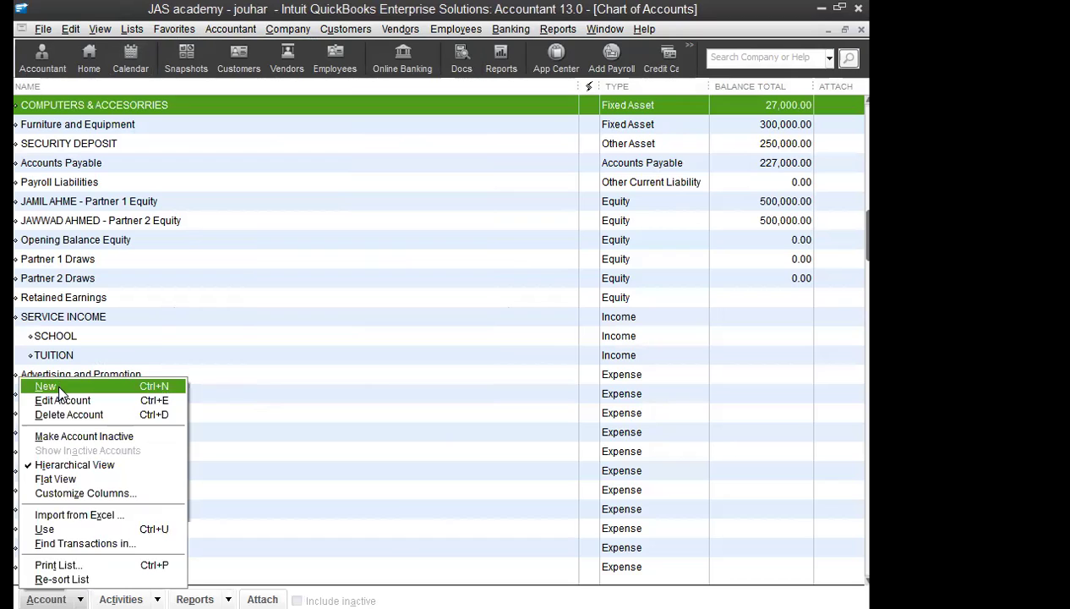
pyautogui.click(58, 389)
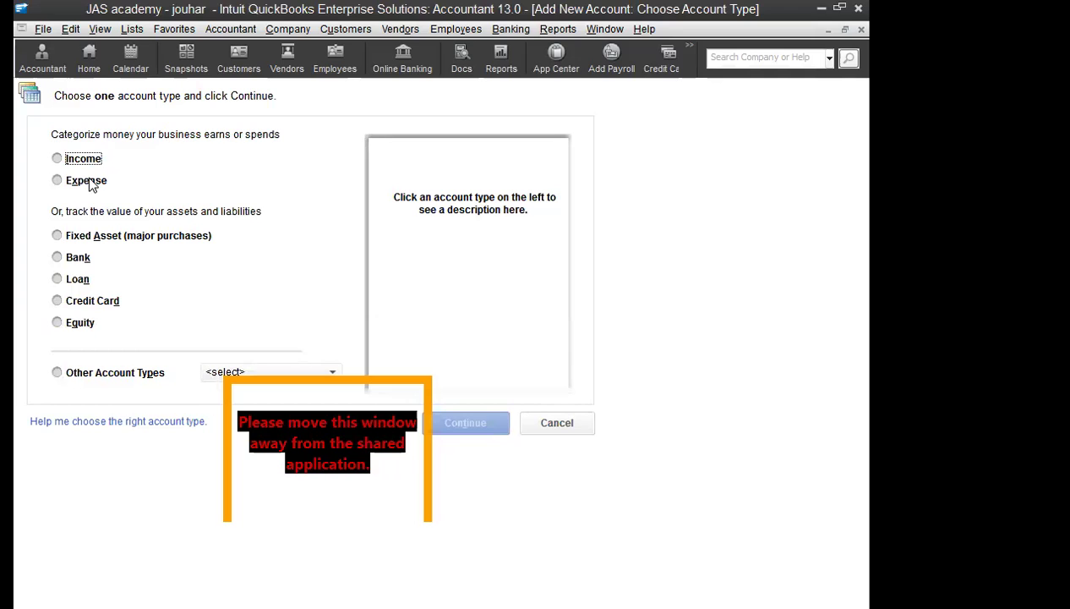
pyautogui.click(78, 258)
pyautogui.click(465, 423)
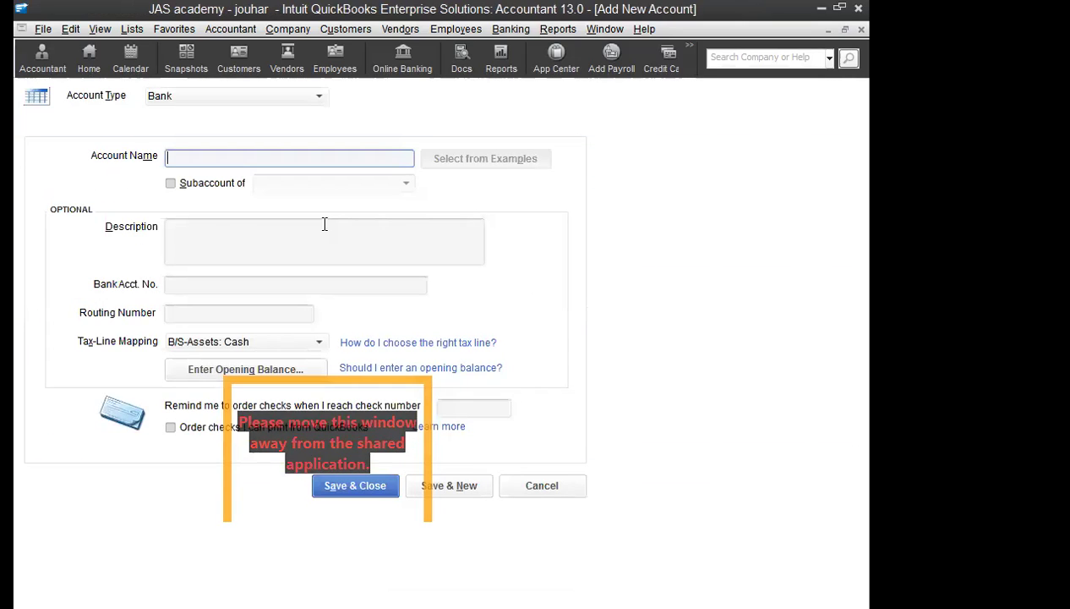
pyautogui.write('PETTY CASH')
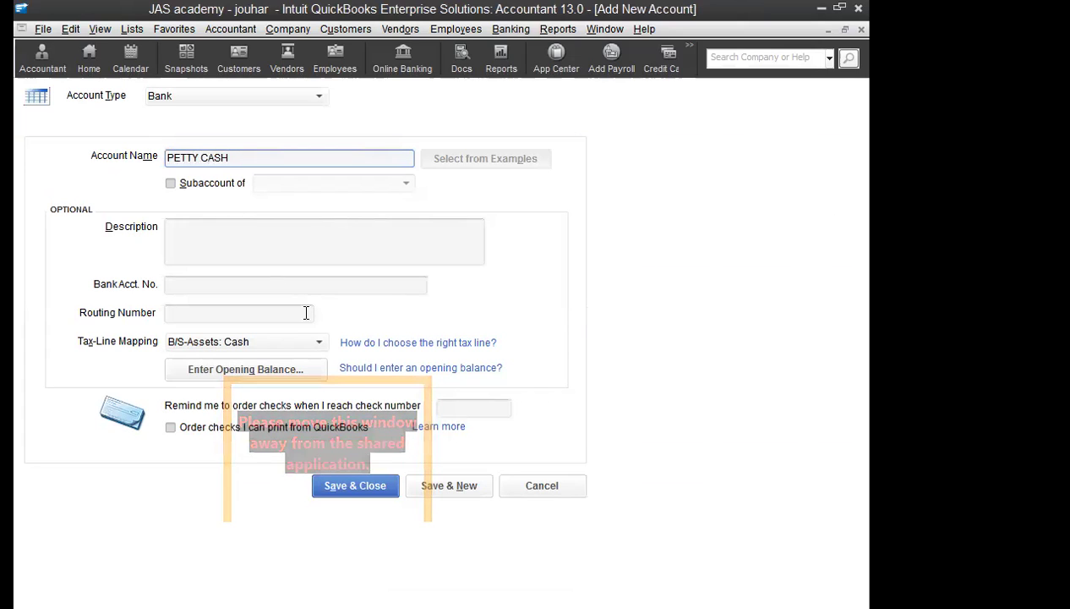
pyautogui.click(355, 492)
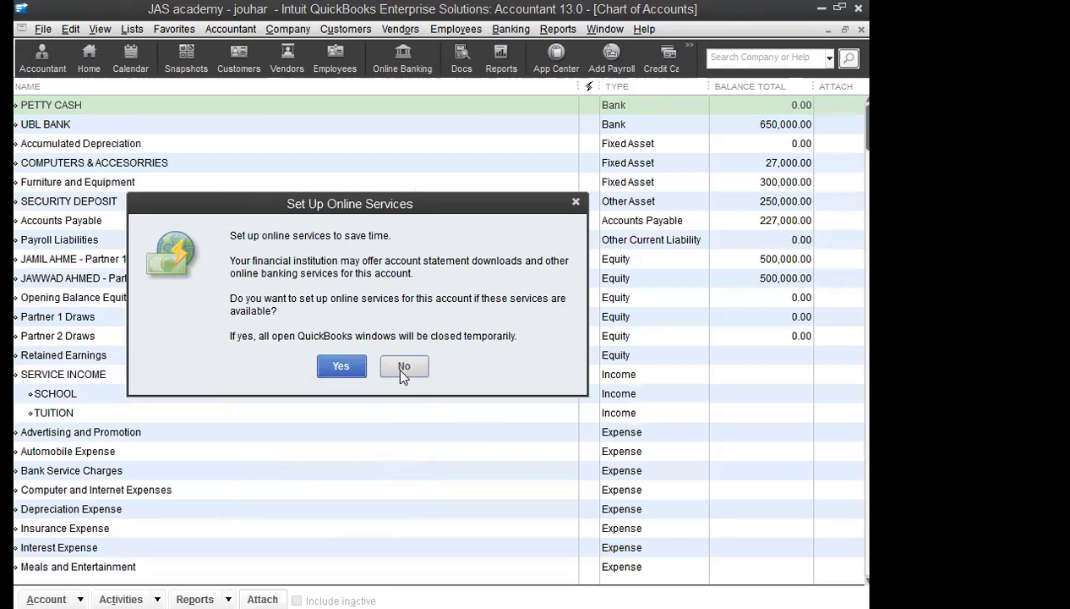
# Step: Close the Set Up Online Services prompt to get back to the Chart of Accounts
pyautogui.click(397, 369)
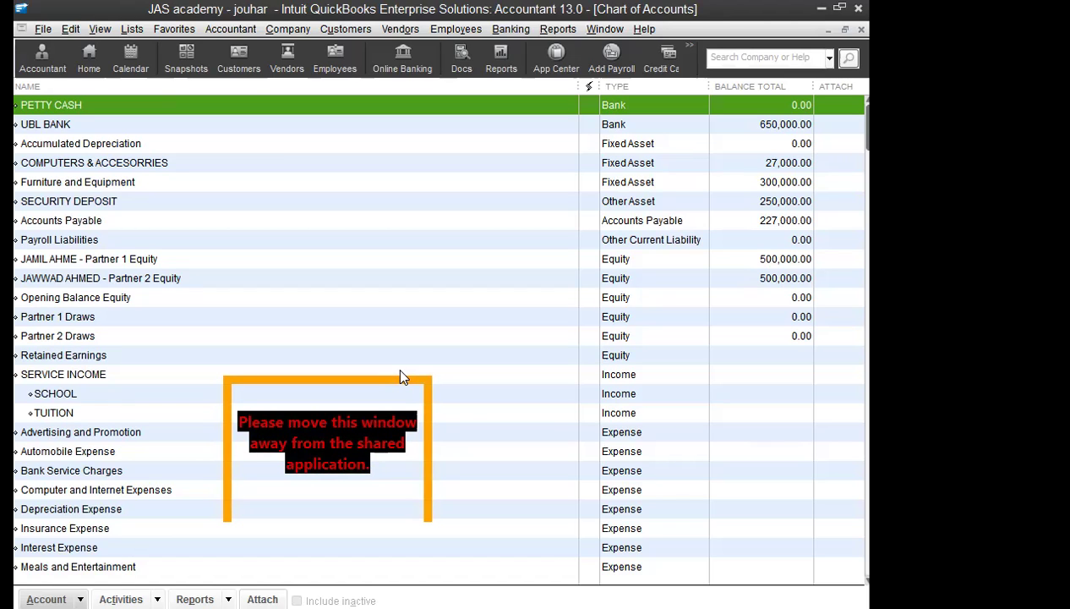
# Step: Set up a funds transfer dated 10/15/2020 from UBL BANK to PETTY CASH
pyautogui.click(510, 30)
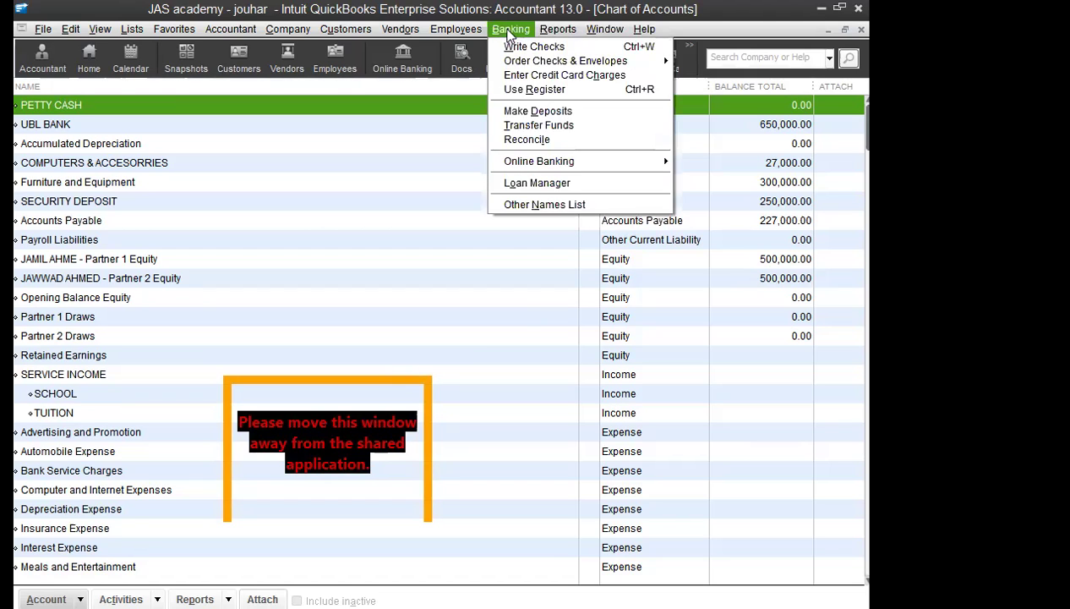
pyautogui.click(544, 127)
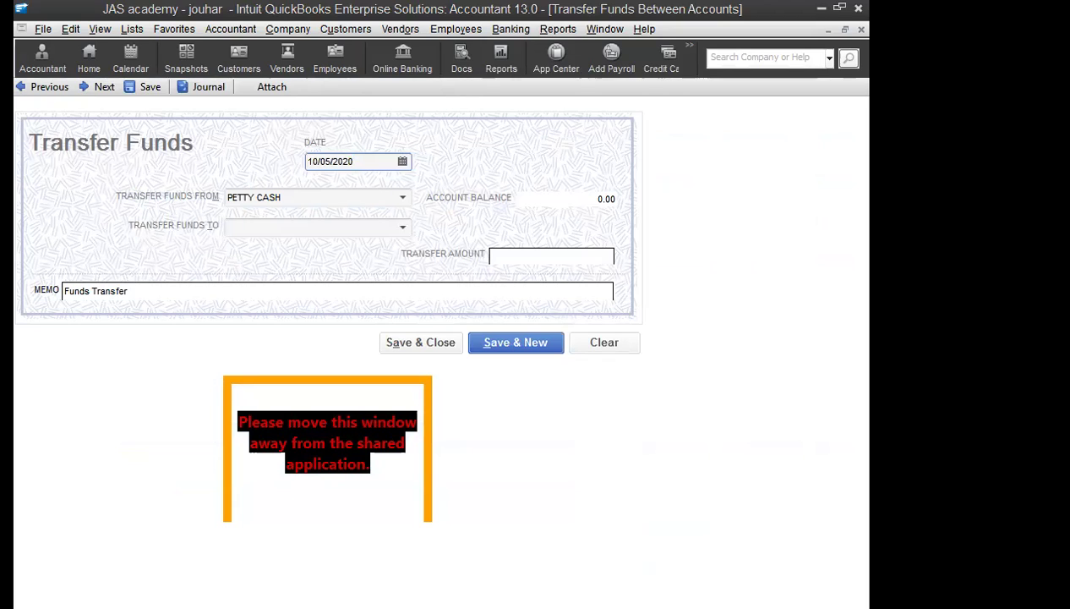
pyautogui.click(402, 160)
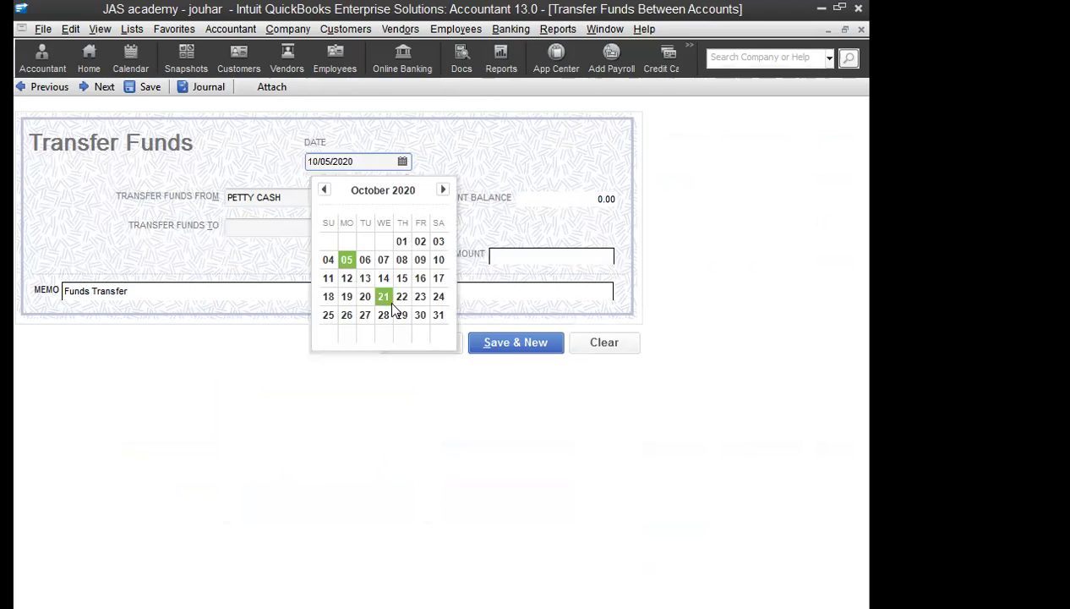
pyautogui.click(402, 284)
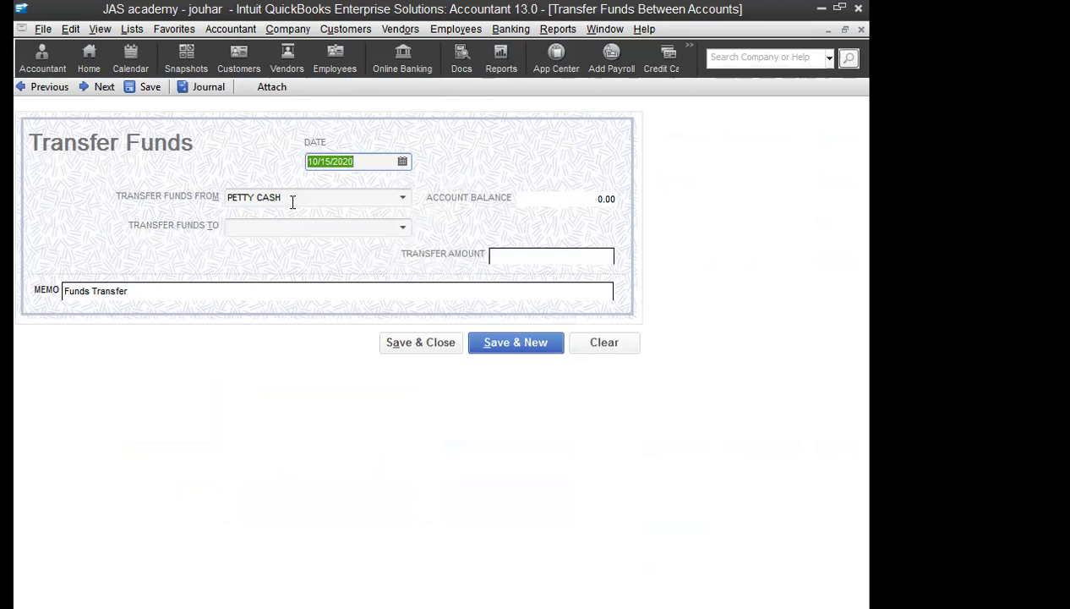
pyautogui.click(293, 200)
pyautogui.click(405, 198)
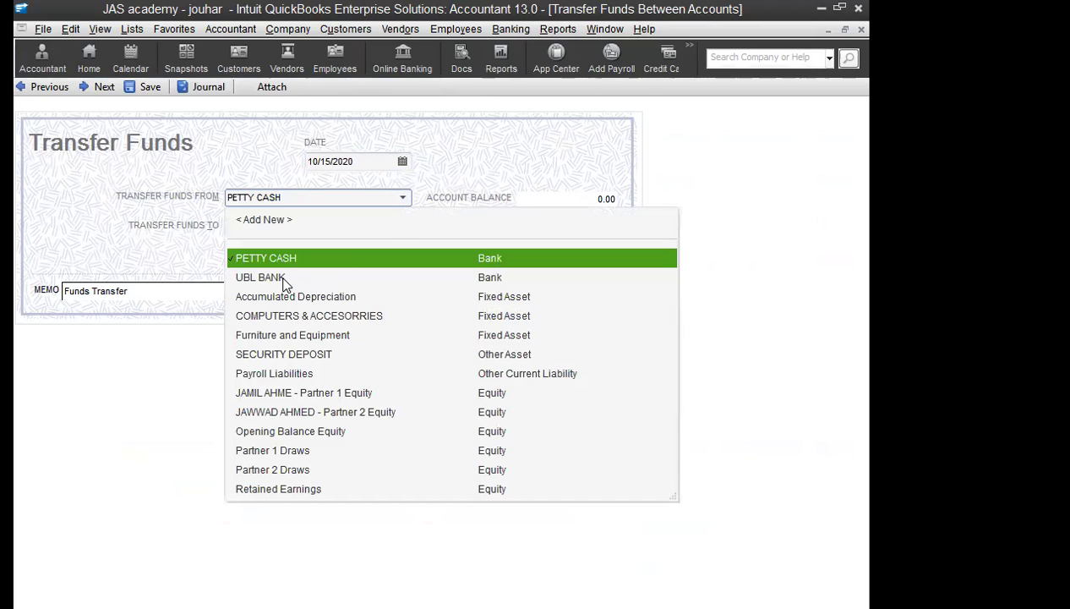
pyautogui.press('Down')
pyautogui.press('Tab')
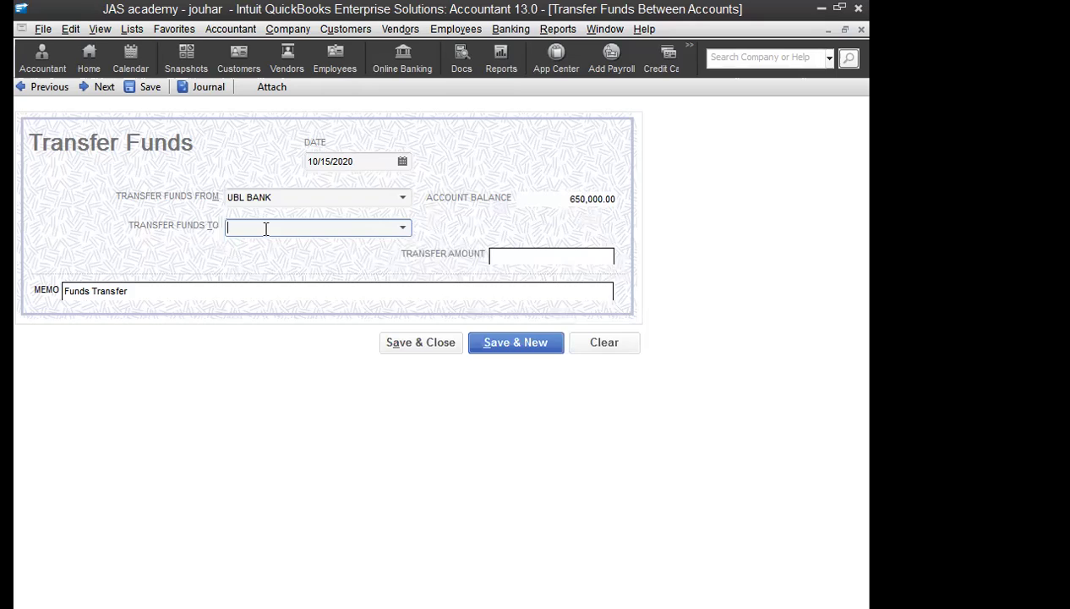
pyautogui.write('PETTY CASH')
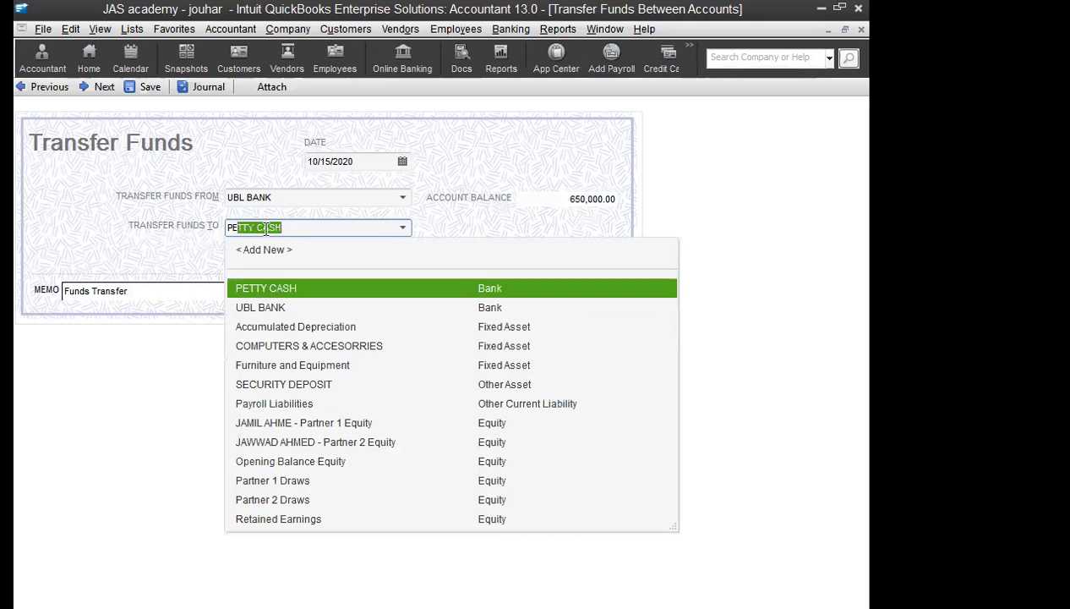
pyautogui.press('Tab')
# Step: Set the transfer amount to 100,000 and save the transfer
pyautogui.click(513, 256)
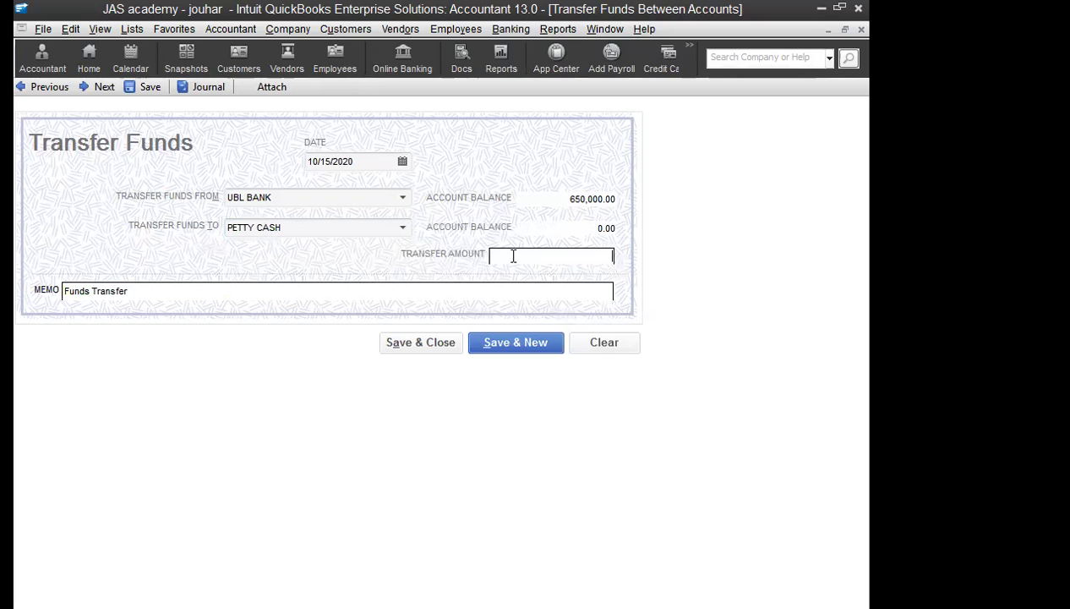
pyautogui.write('15000')
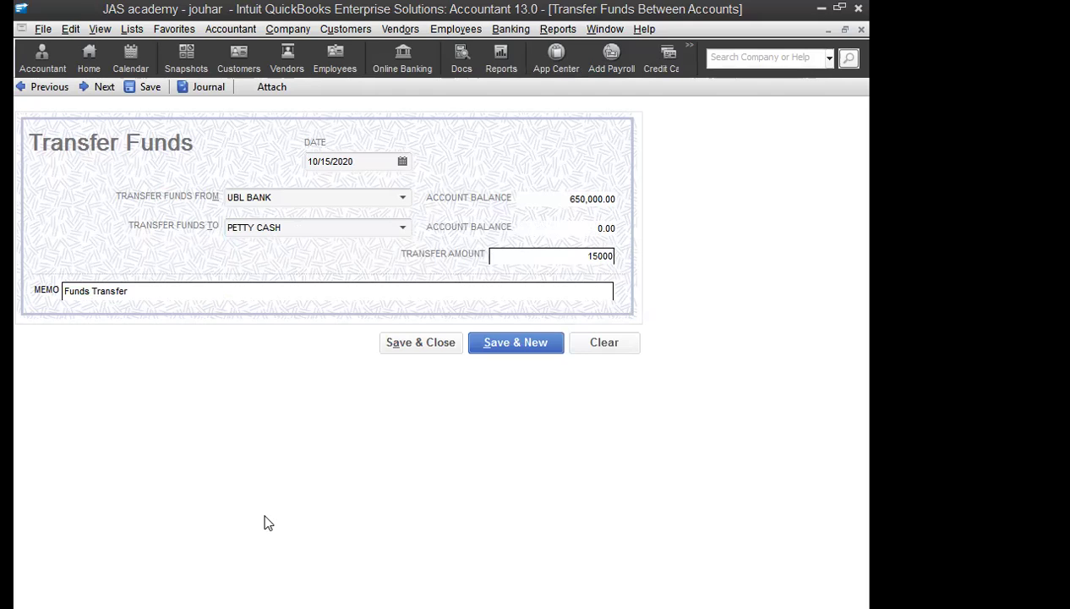
pyautogui.click(594, 262)
pyautogui.press('Delete')
pyautogui.write('0')
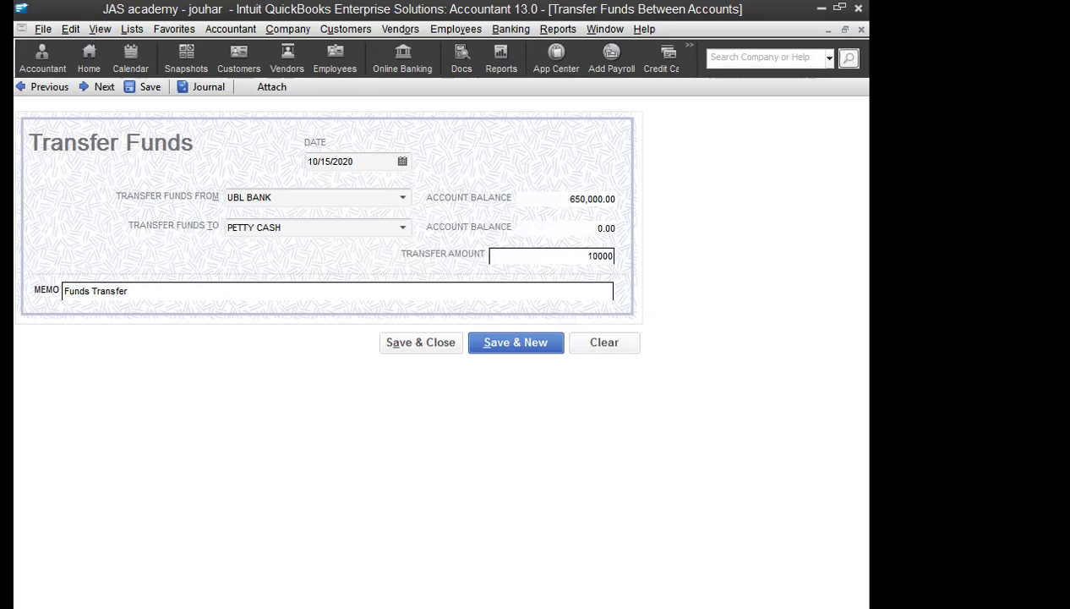
pyautogui.write('0')
pyautogui.press('Tab')
pyautogui.click(420, 342)
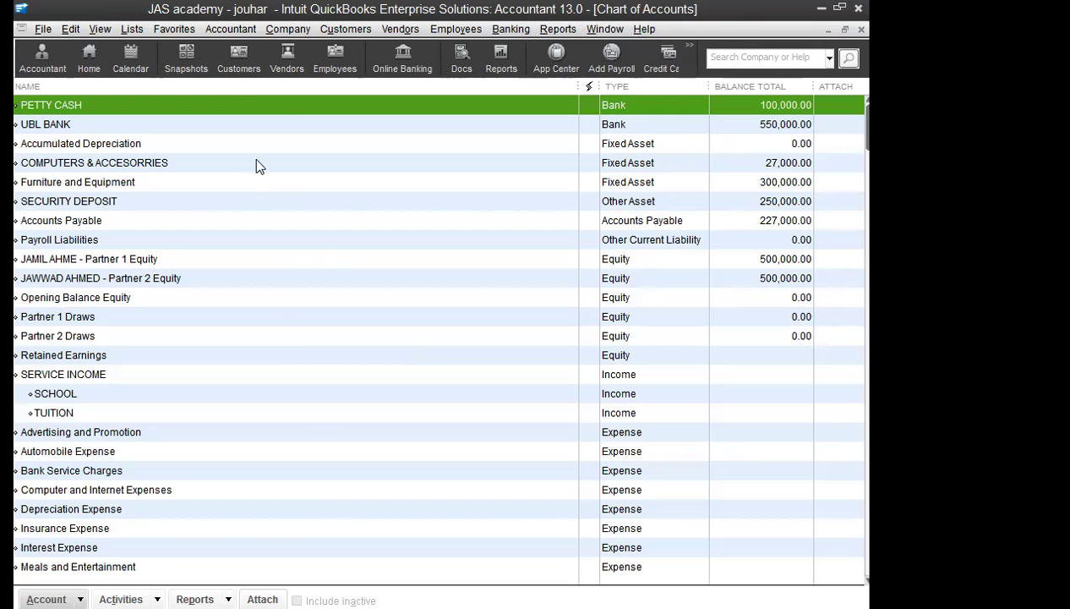
# Step: Enter a general journal entry debiting Office Supplies 25,000 and crediting PETTY CASH
pyautogui.click(287, 29)
pyautogui.click(331, 304)
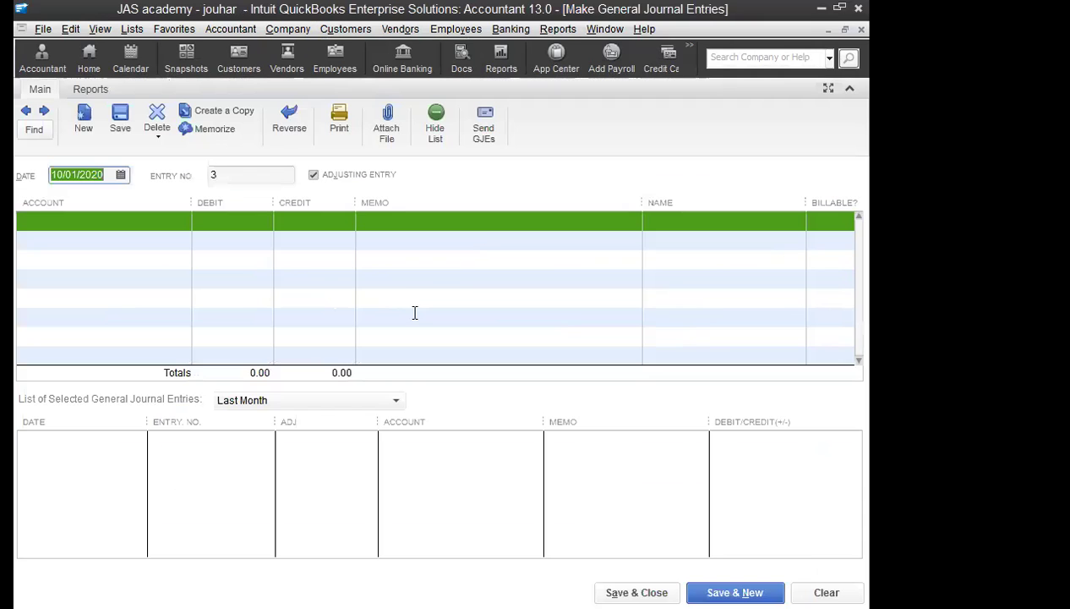
pyautogui.click(123, 220)
pyautogui.write('Office Supplies')
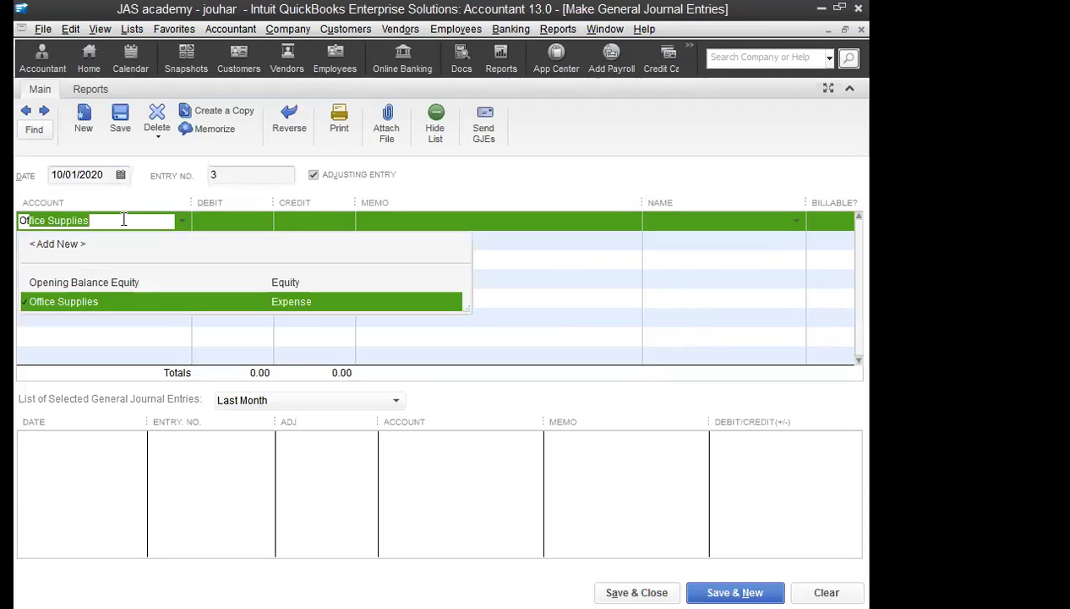
pyautogui.press('Tab')
pyautogui.write('25,000')
pyautogui.press('Tab')
pyautogui.press('Tab')
pyautogui.press('Tab')
pyautogui.press('Tab')
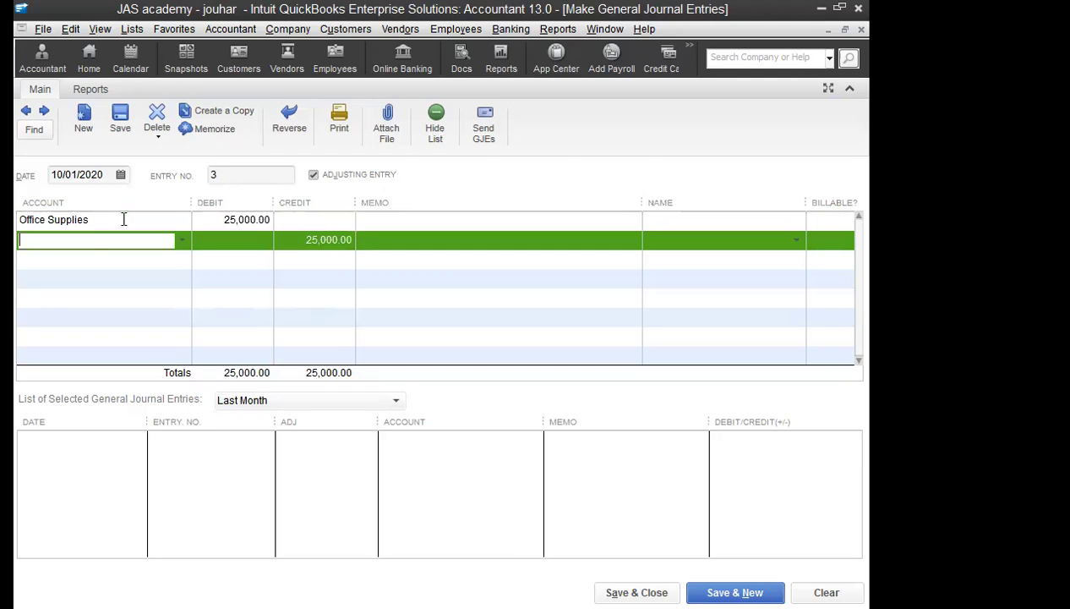
pyautogui.write('P')
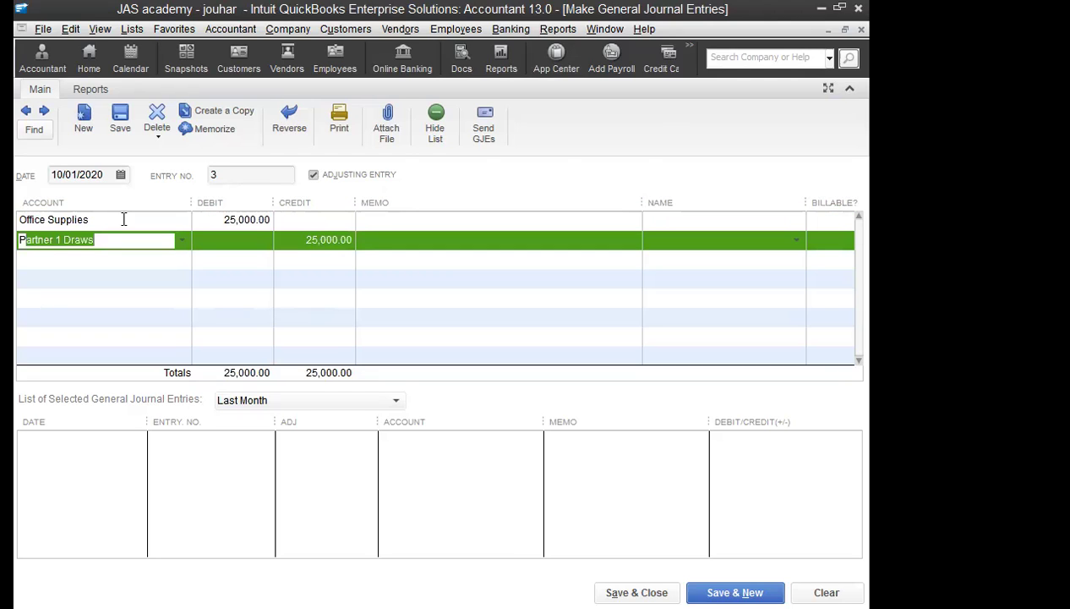
pyautogui.write('e')
pyautogui.press('Tab')
pyautogui.press('Tab')
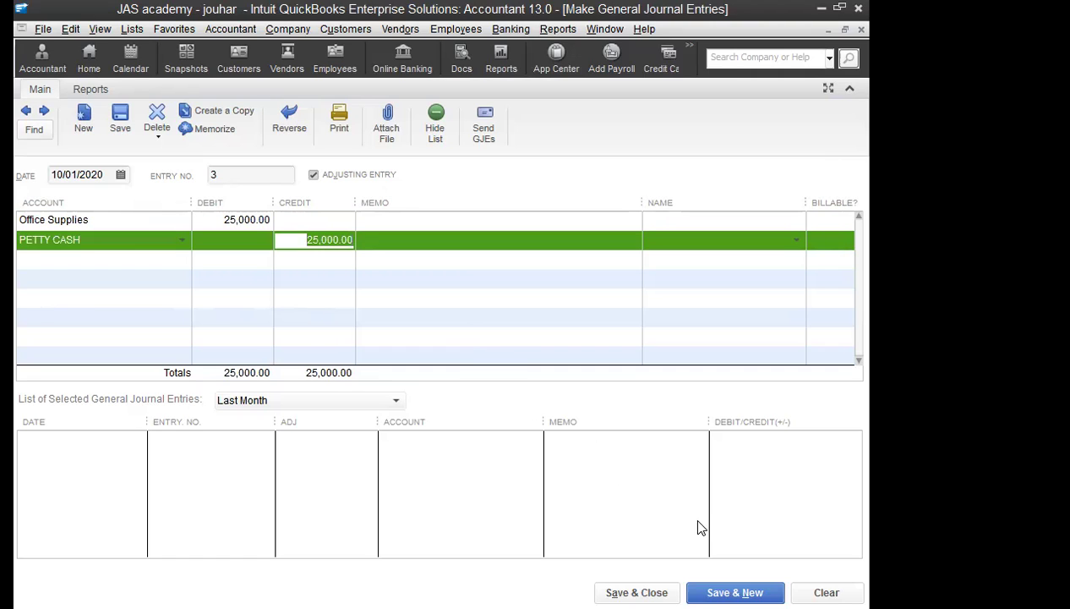
# Step: Change the entry date to 10/20/2020 and save the journal entry
pyautogui.click(637, 592)
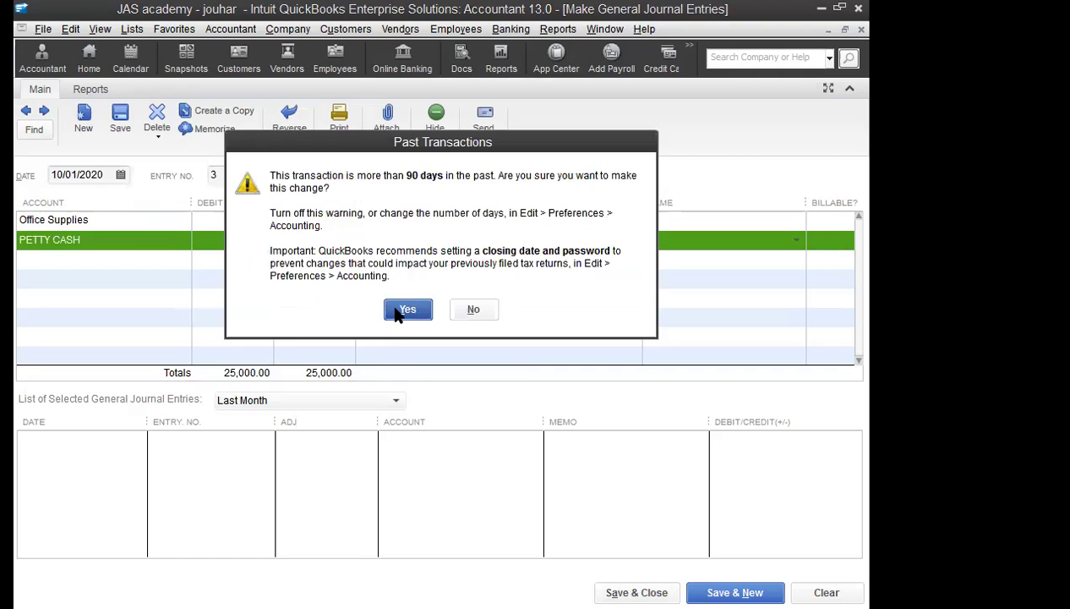
pyautogui.click(478, 310)
pyautogui.moveTo(103, 175); pyautogui.dragTo(98, 175)
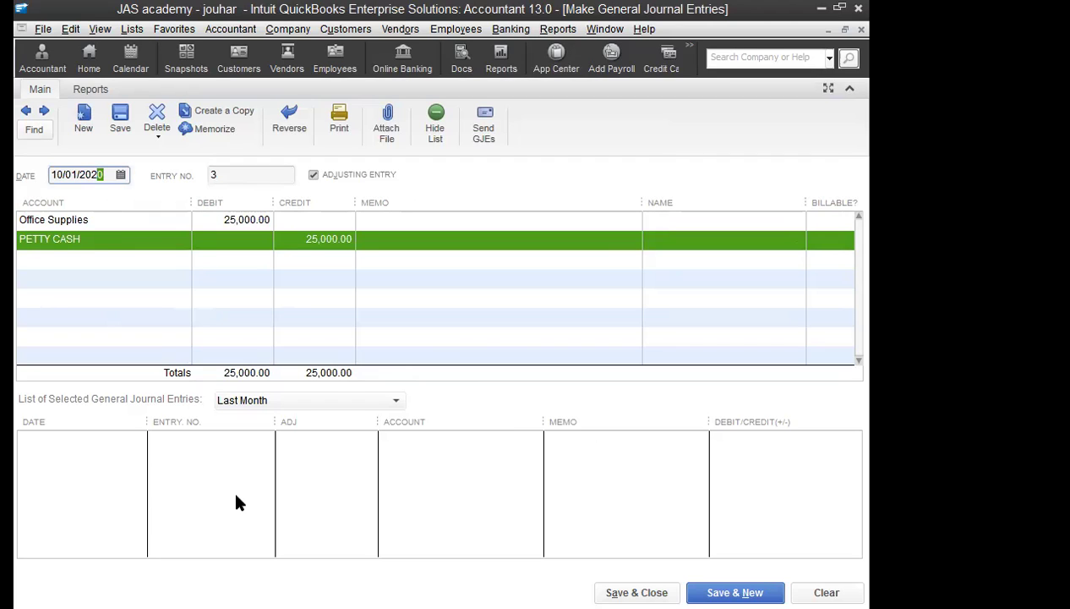
pyautogui.click(121, 176)
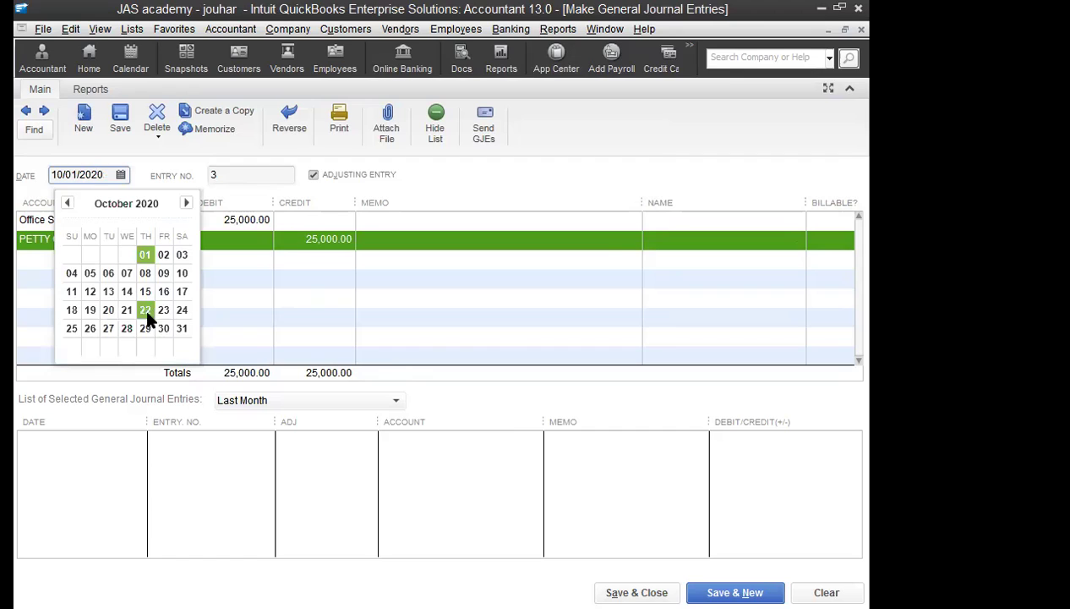
pyautogui.click(109, 311)
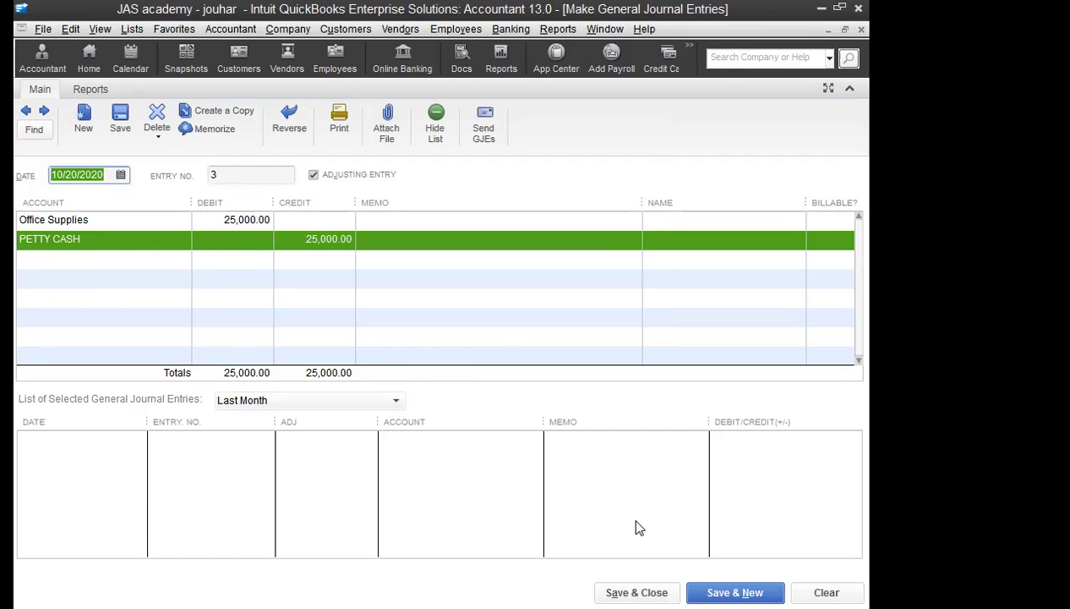
pyautogui.click(637, 592)
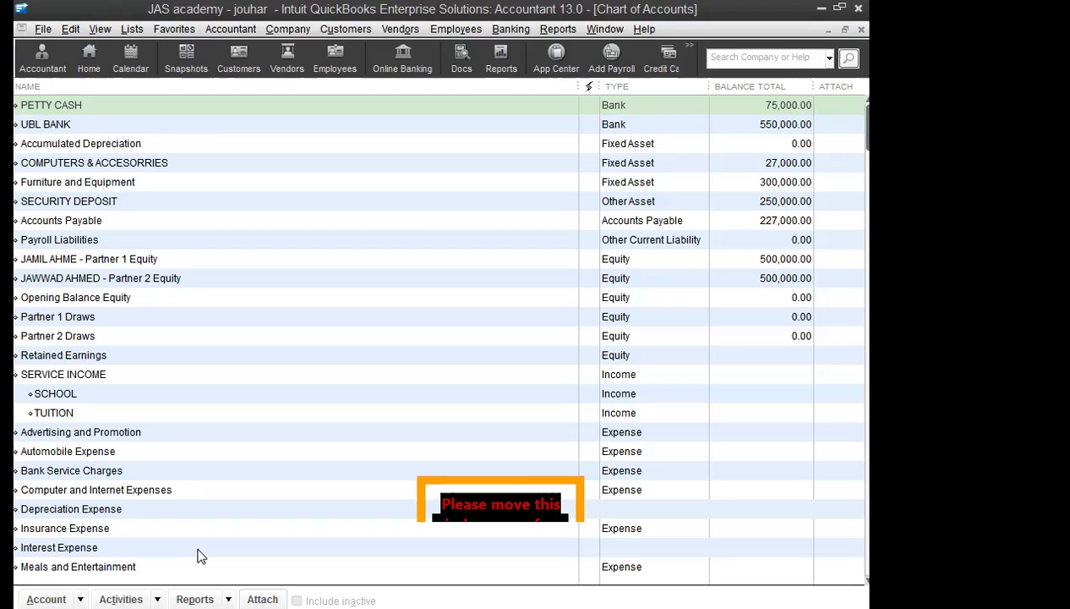
pyautogui.click(175, 102)
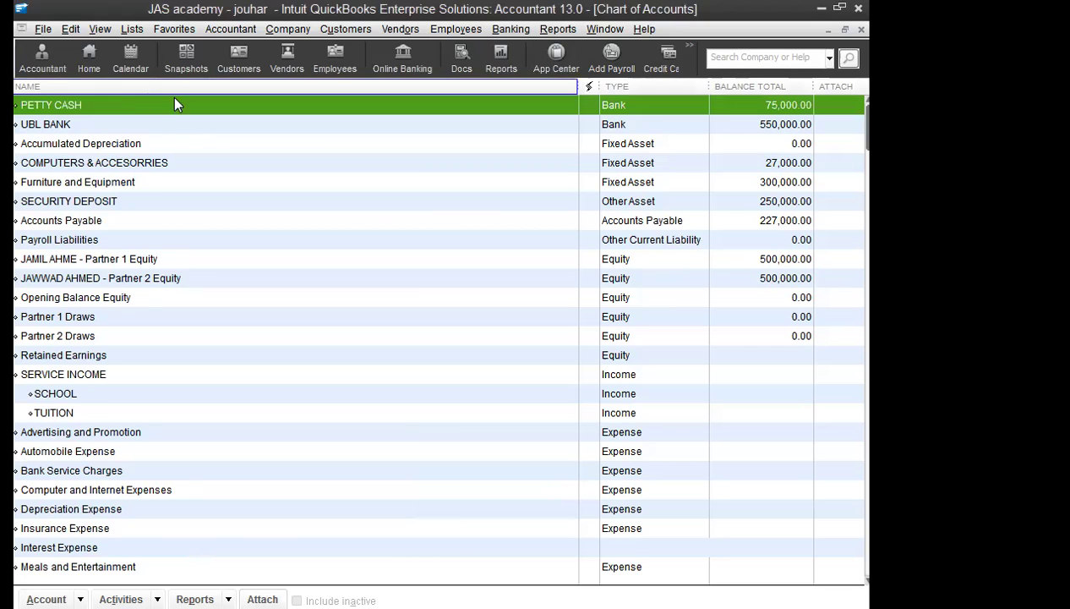
pyautogui.scroll(-3, 133, 374)
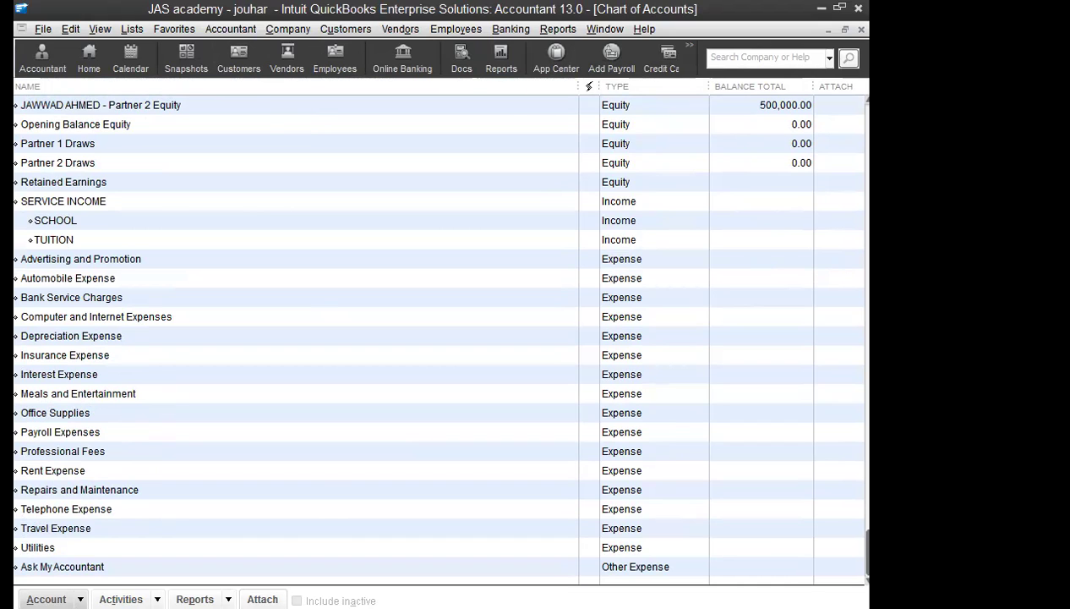
pyautogui.click(287, 29)
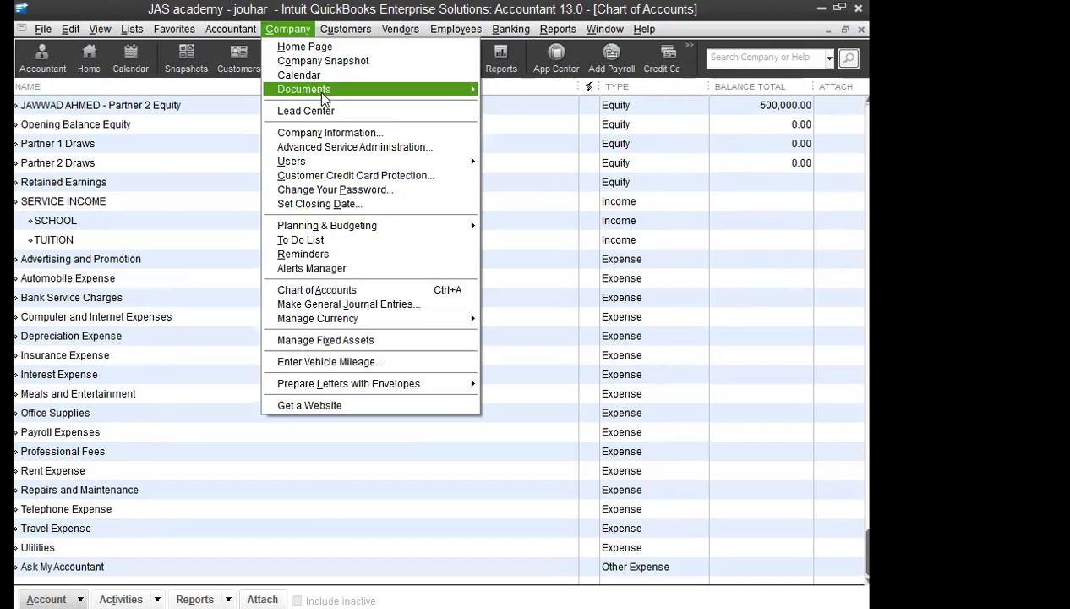
# Step: Start a new general journal entry, turning off the auto-numbering notice and checking the date
pyautogui.click(337, 303)
pyautogui.click(385, 315)
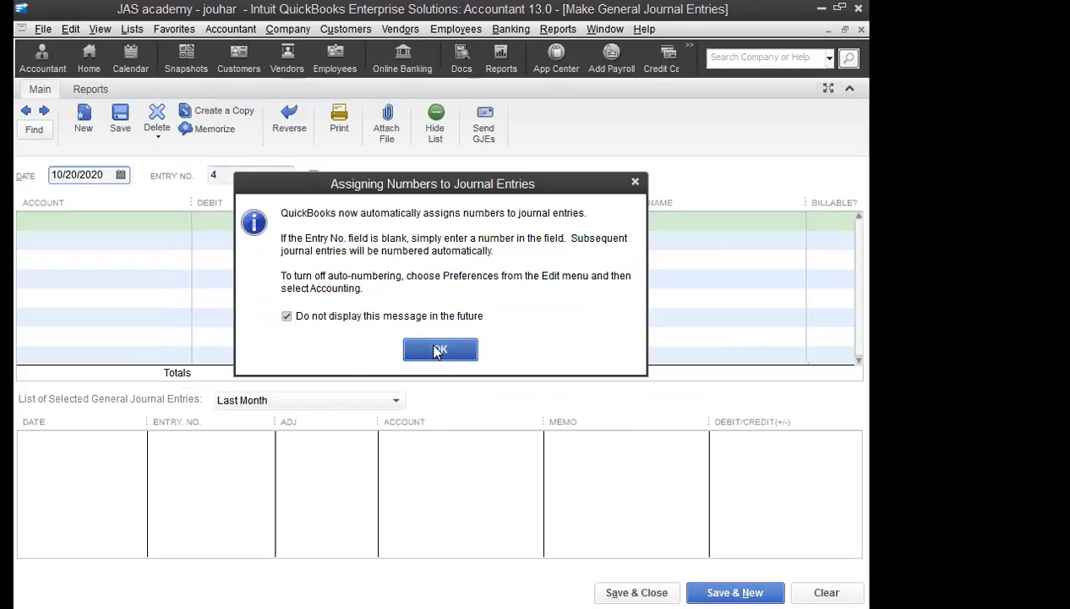
pyautogui.click(432, 350)
pyautogui.click(121, 176)
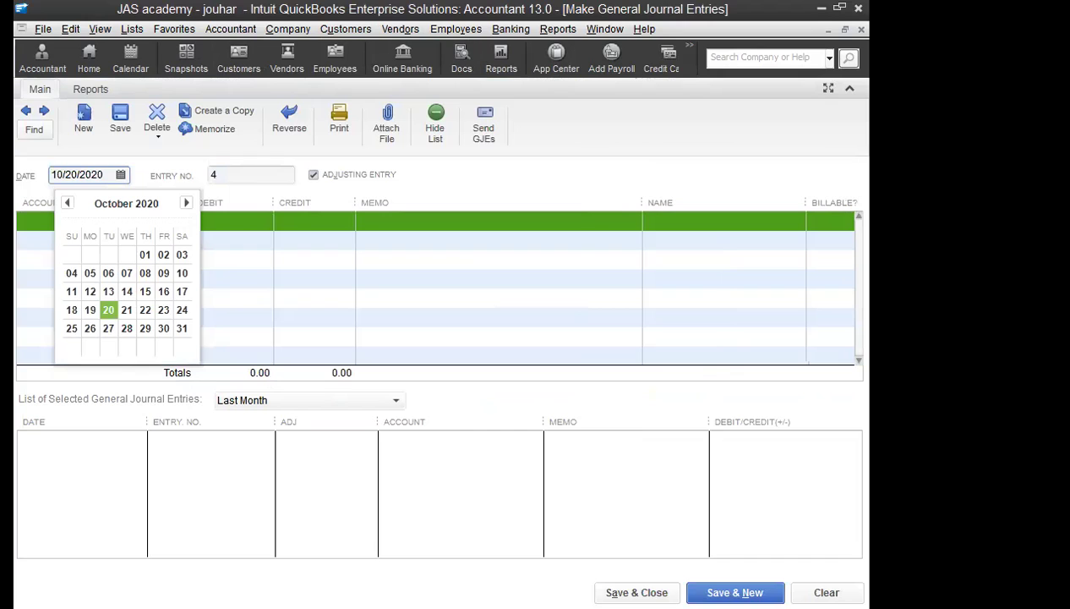
pyautogui.click(123, 176)
pyautogui.click(123, 176)
# Step: Debit Meals and Entertainment 7,500, credit PETTY CASH, and save the entry
pyautogui.click(40, 229)
pyautogui.write('Mea')
pyautogui.press('Tab')
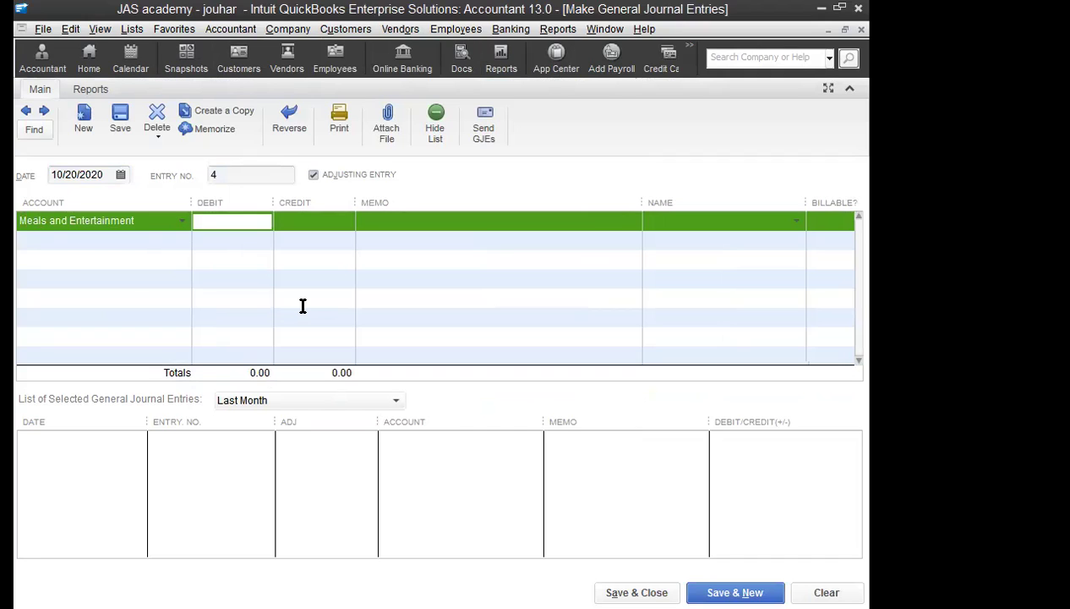
pyautogui.write('7500')
pyautogui.click(135, 249)
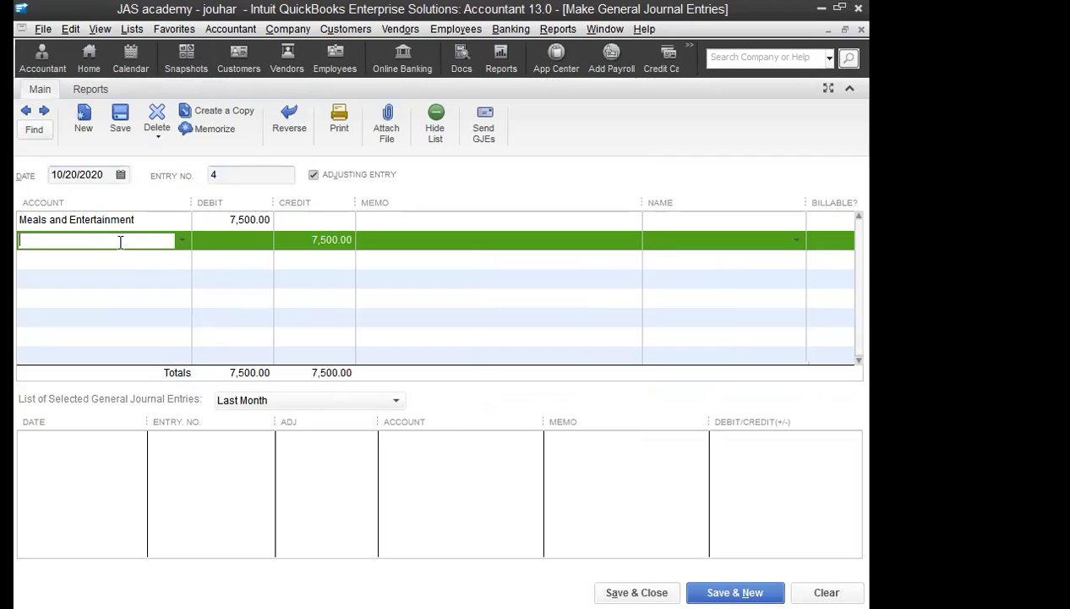
pyautogui.write('PETTY CASH')
pyautogui.press('Tab')
pyautogui.press('Tab')
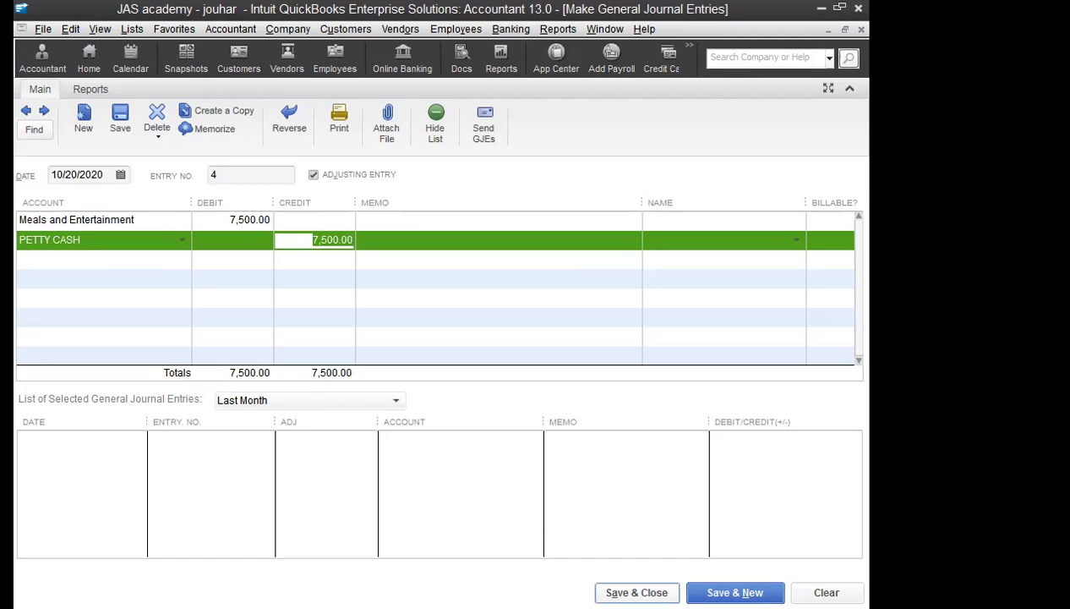
pyautogui.hotkey('alt', 'a')
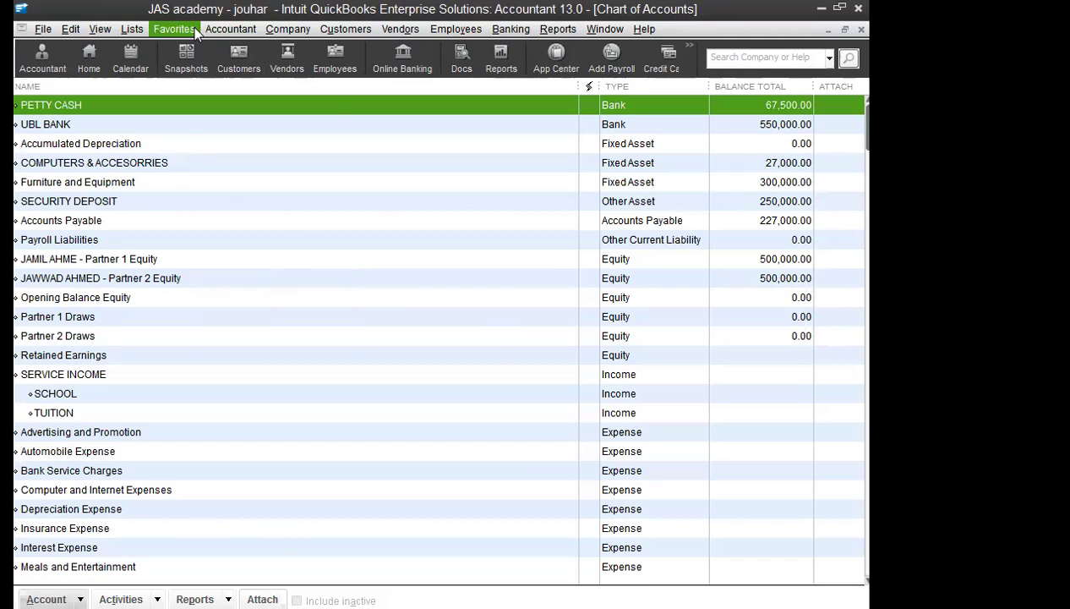
# Step: From the Item List, start a new Service item named SERVICE
pyautogui.click(132, 29)
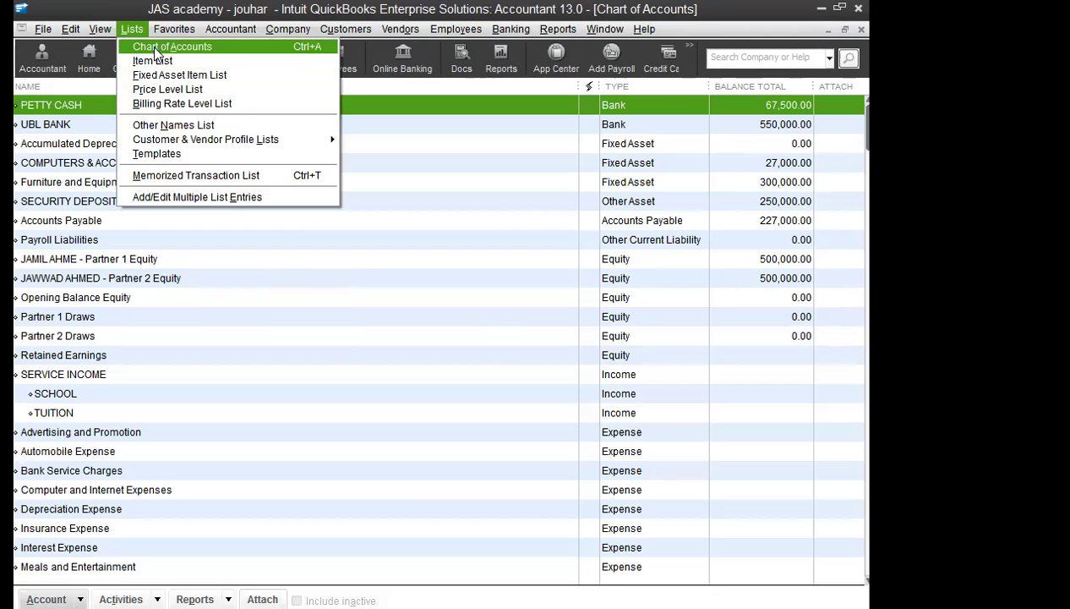
pyautogui.click(35, 382)
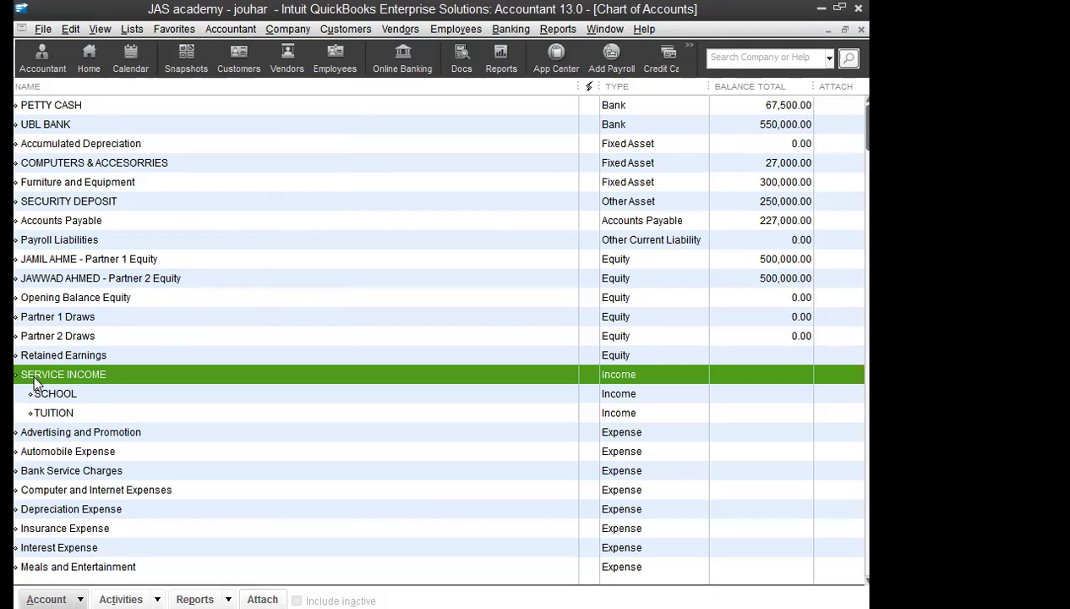
pyautogui.click(132, 29)
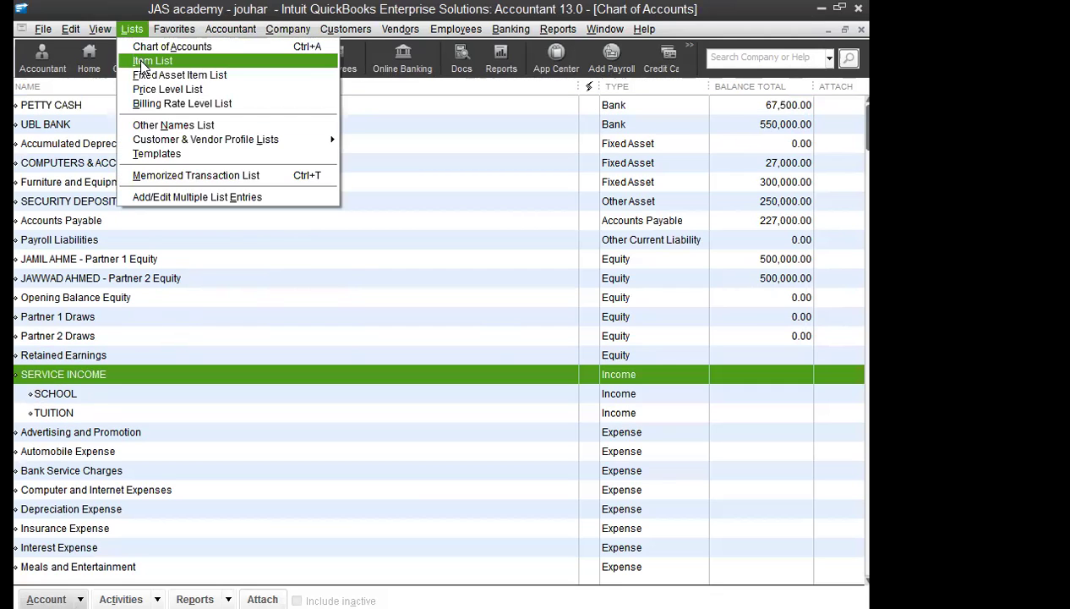
pyautogui.click(143, 62)
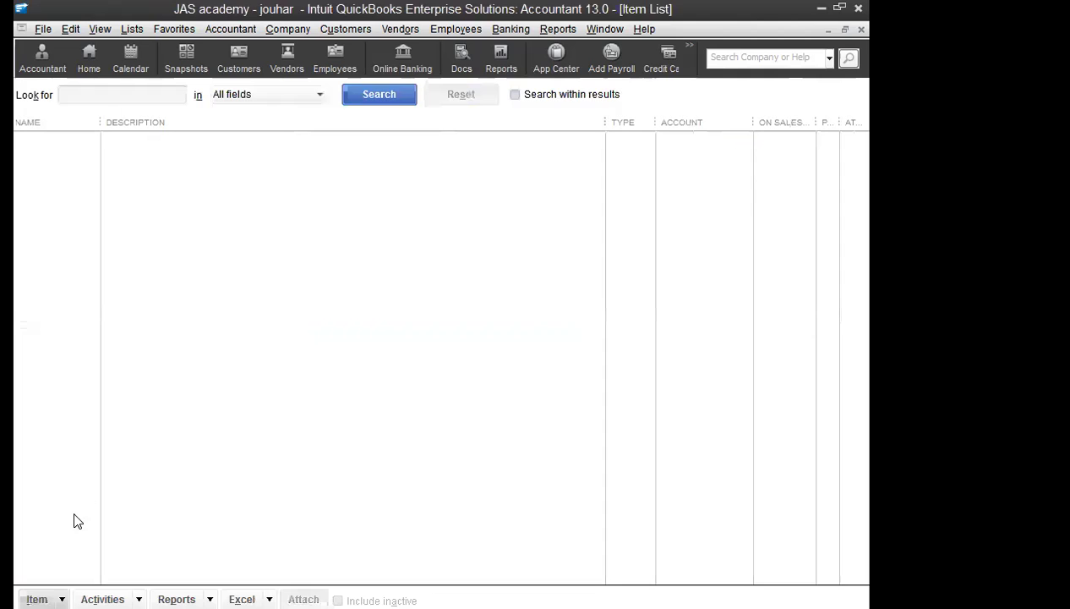
pyautogui.click(36, 599)
pyautogui.click(78, 358)
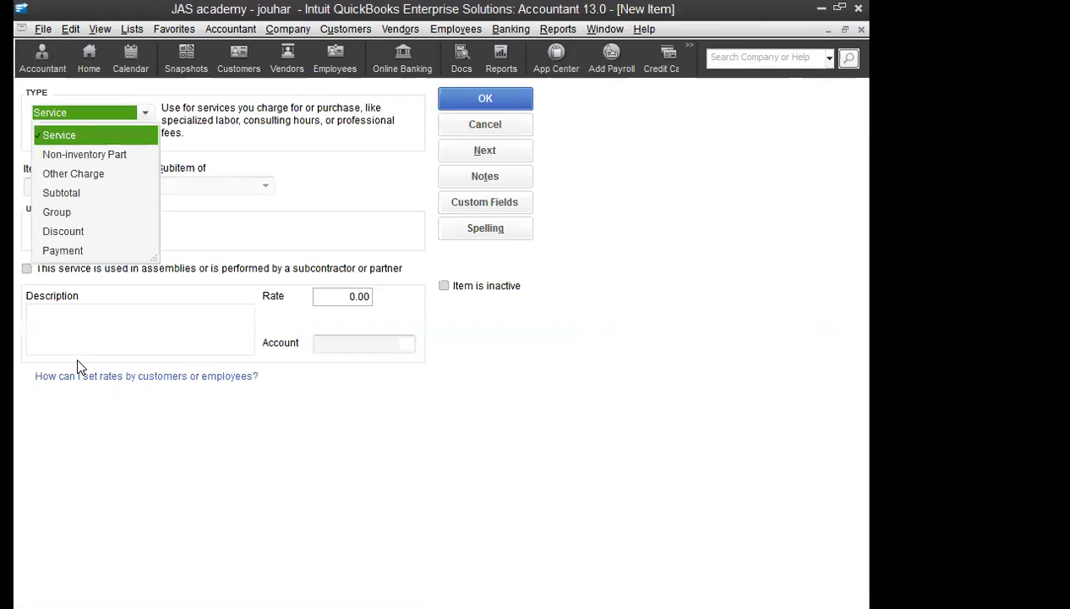
pyautogui.click(61, 142)
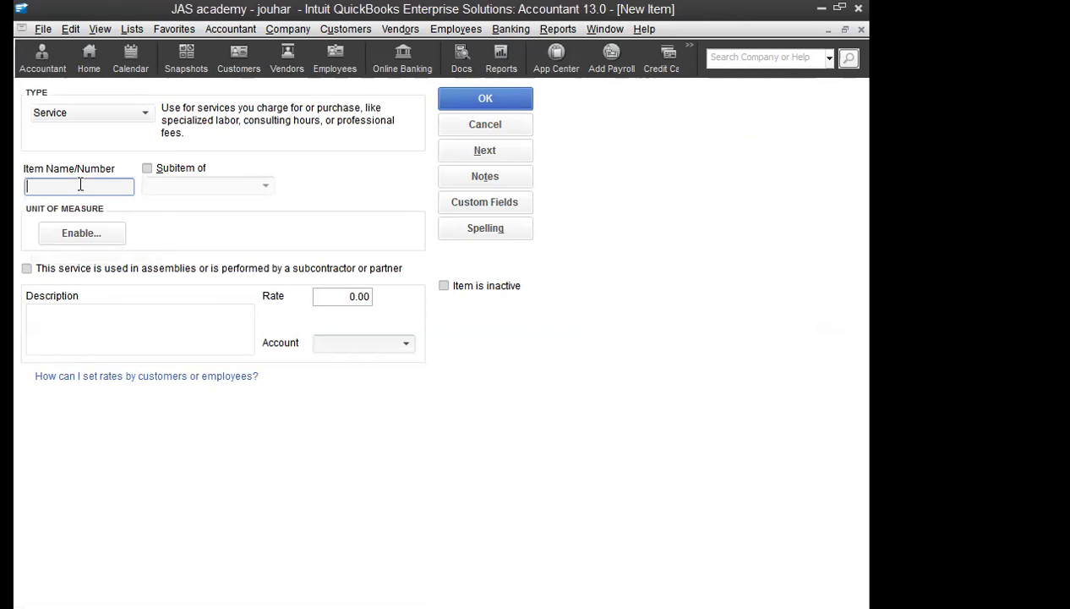
pyautogui.write('SERVICE')
pyautogui.press('Tab')
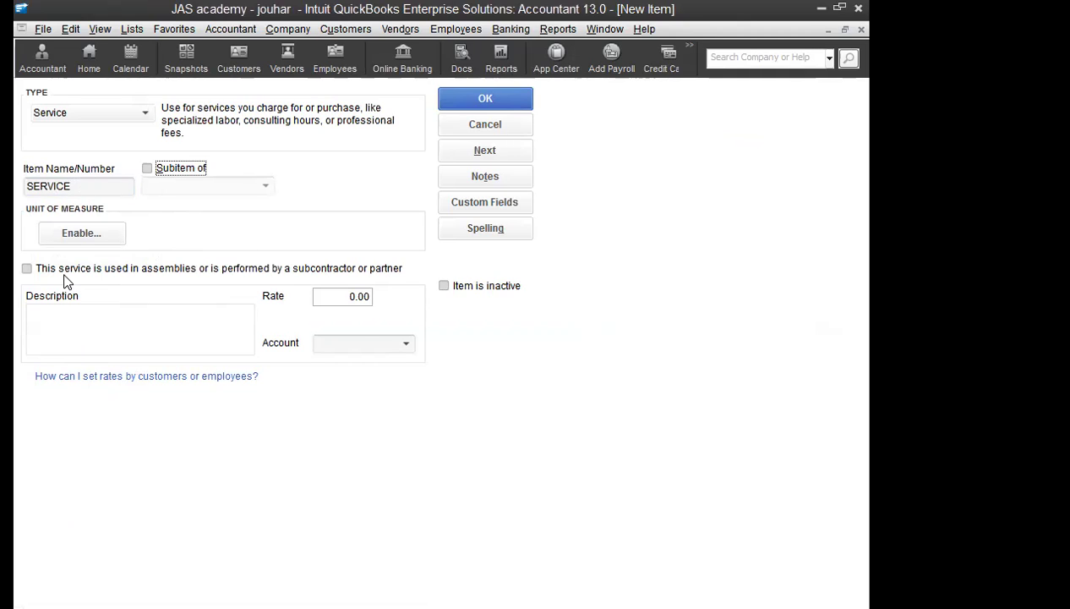
# Step: Turn the new item into a subitem and bring up its parent item choices
pyautogui.click(356, 296)
pyautogui.click(404, 343)
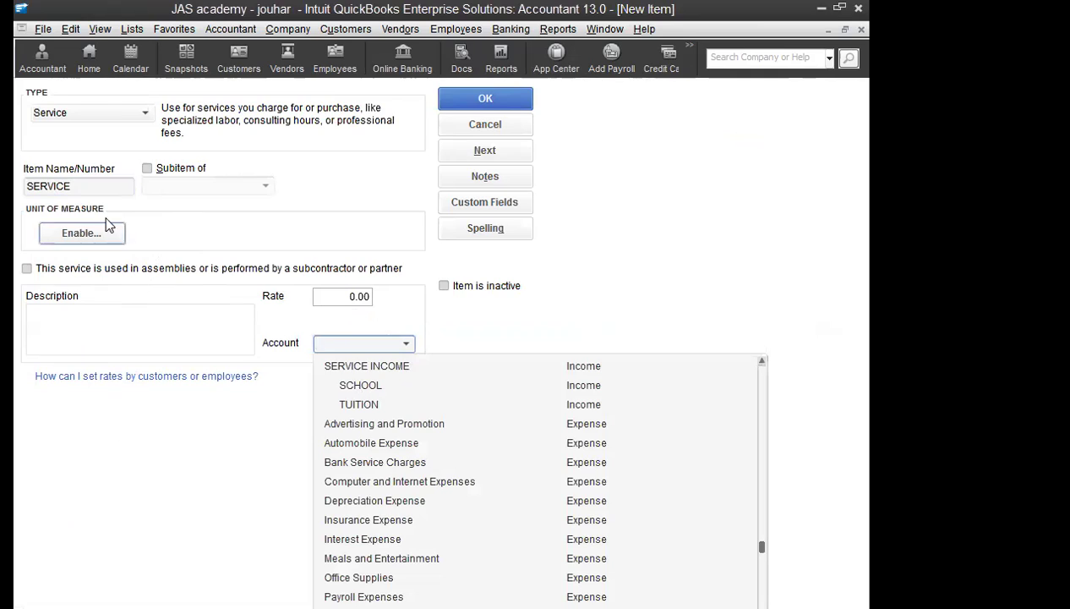
pyautogui.click(79, 187)
pyautogui.click(79, 187)
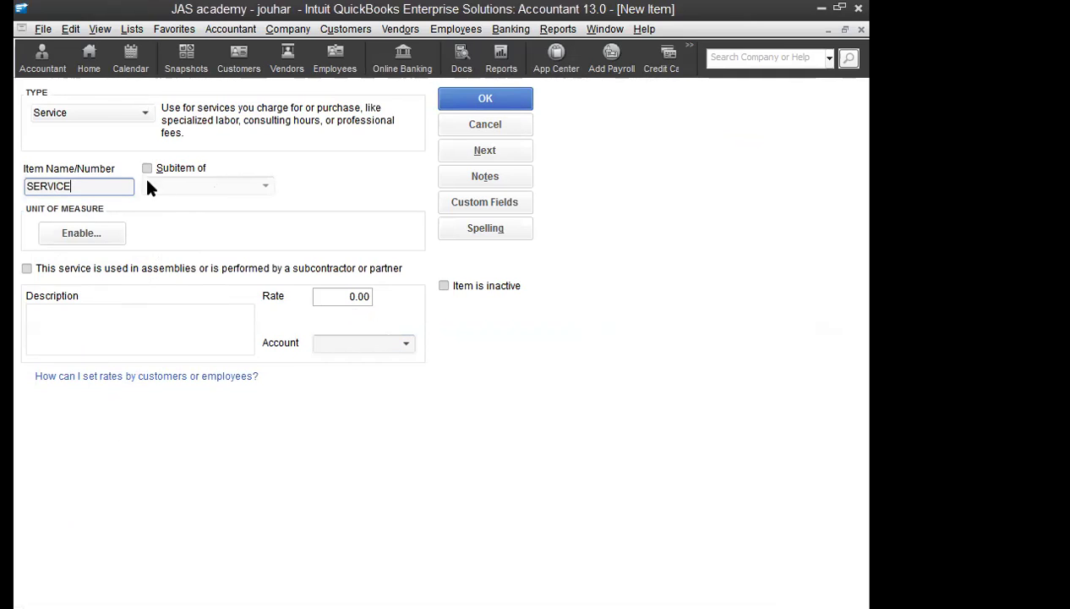
pyautogui.moveTo(99, 186); pyautogui.dragTo(24, 186)
pyautogui.click(147, 168)
pyautogui.click(75, 186)
pyautogui.doubleClick(75, 185)
pyautogui.click(179, 185)
pyautogui.click(264, 186)
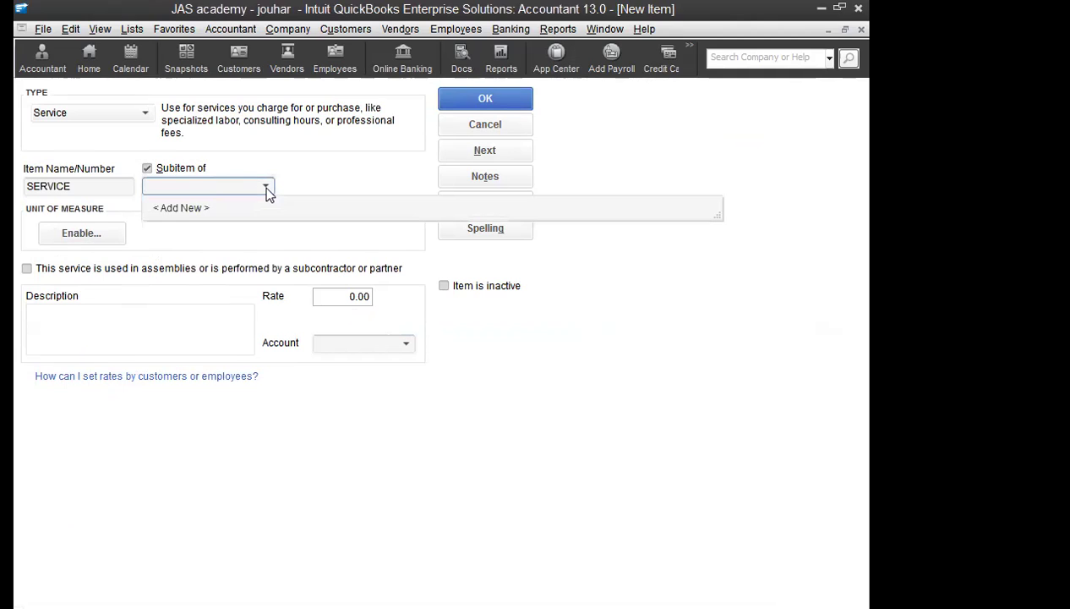
# Step: Create the parent Service item SERVICE posting to the SERVICE INCOME account
pyautogui.click(187, 207)
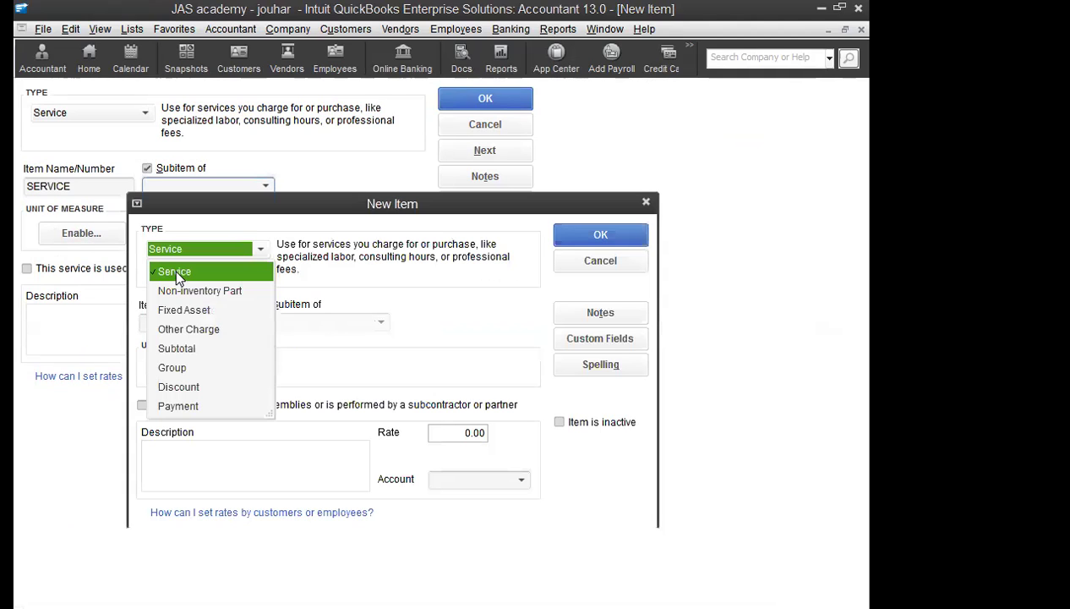
pyautogui.click(174, 272)
pyautogui.write('SER')
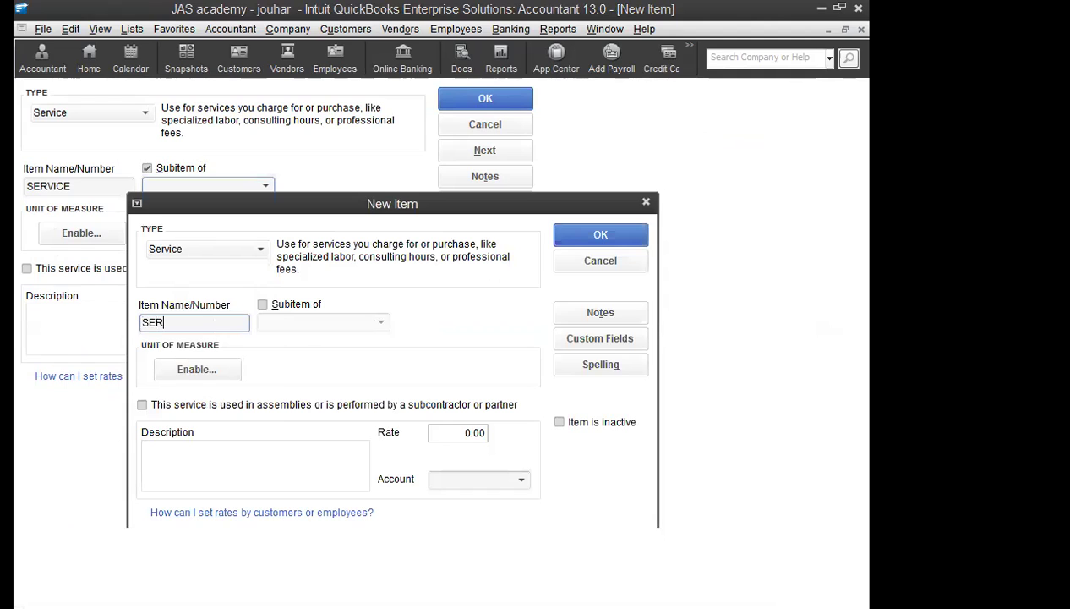
pyautogui.write('VICE')
pyautogui.click(583, 241)
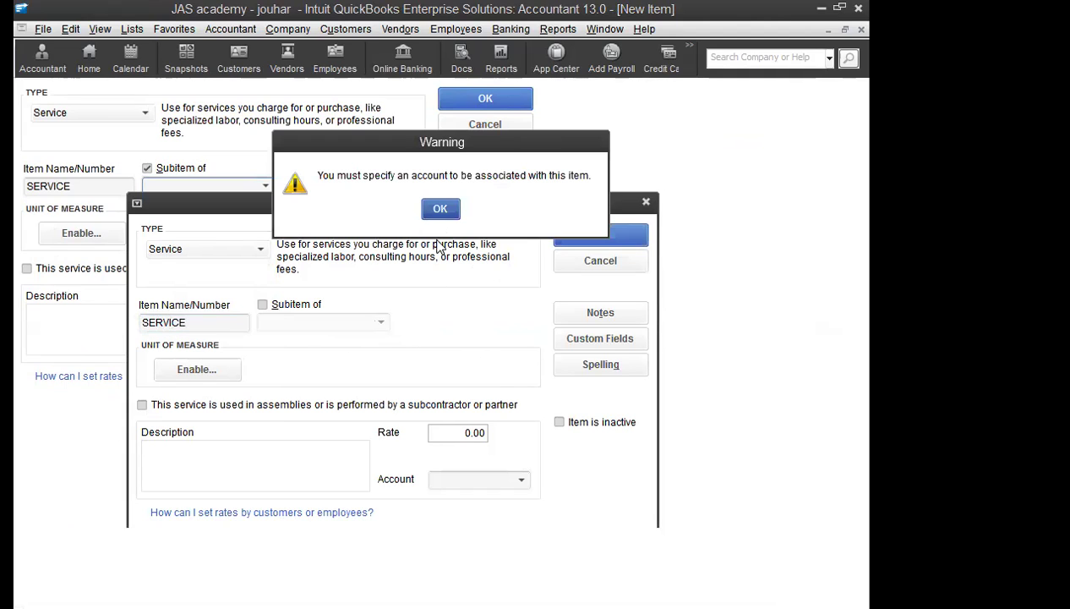
pyautogui.click(440, 209)
pyautogui.click(520, 480)
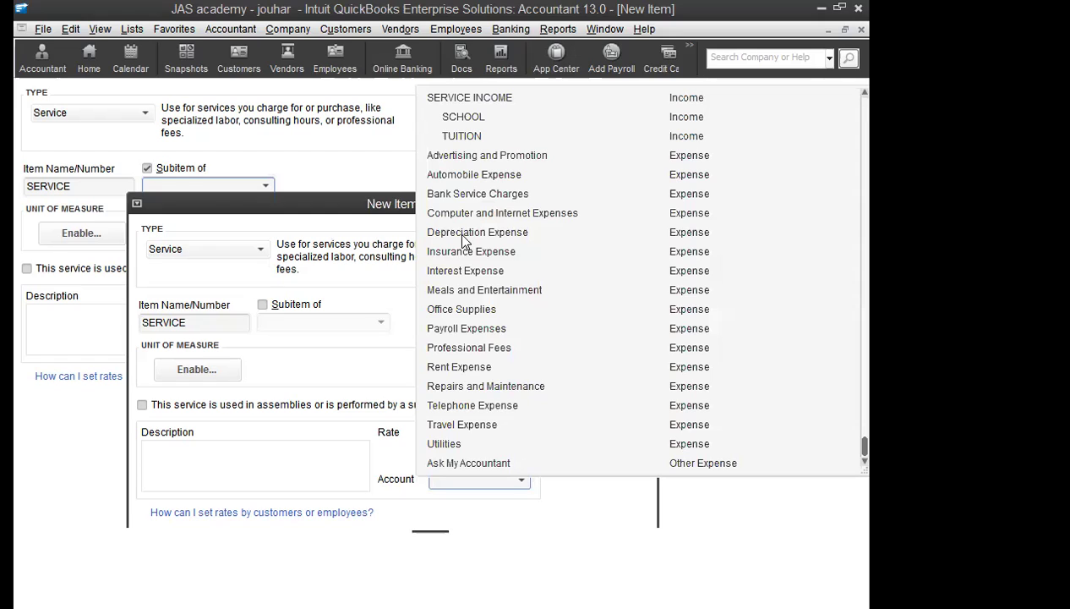
pyautogui.click(469, 97)
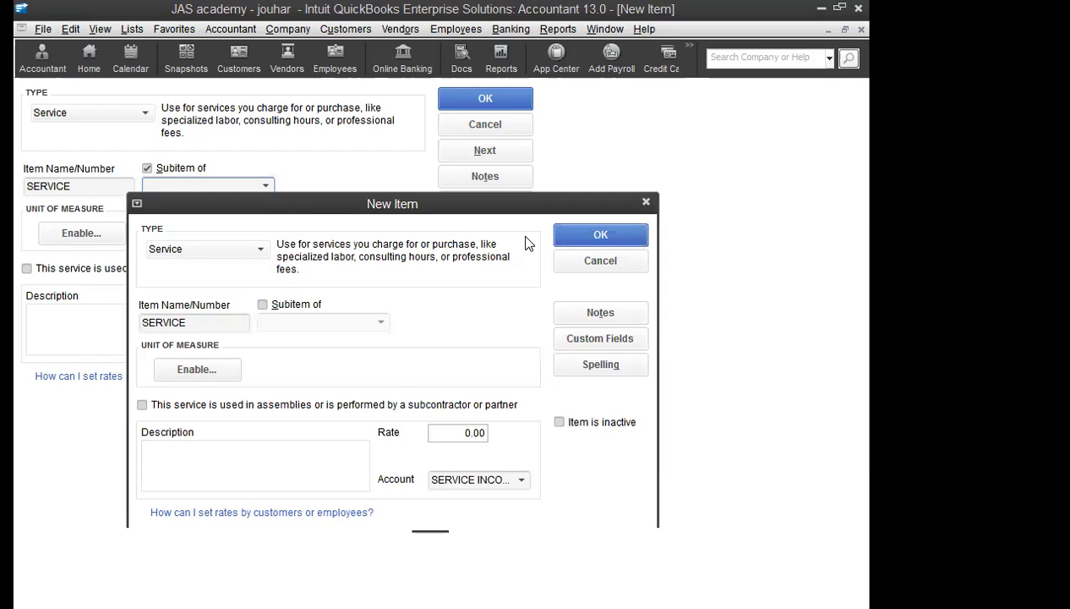
pyautogui.click(599, 231)
# Step: Rename the subitem SCHOOL, post it to the SCHOOL income account, and save it
pyautogui.moveTo(110, 186); pyautogui.dragTo(17, 192)
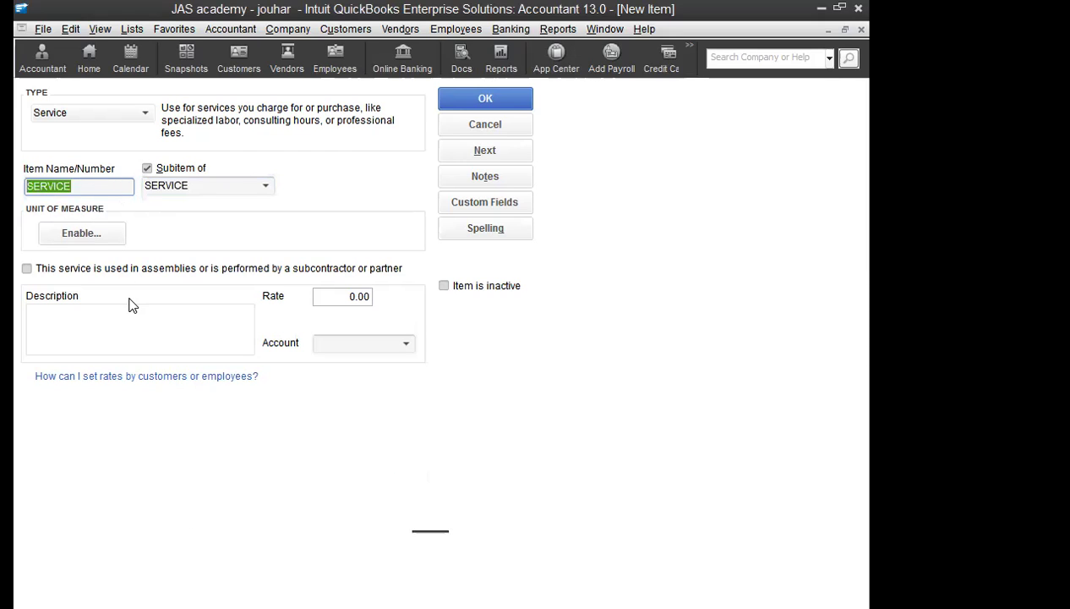
pyautogui.write('SCHOOL')
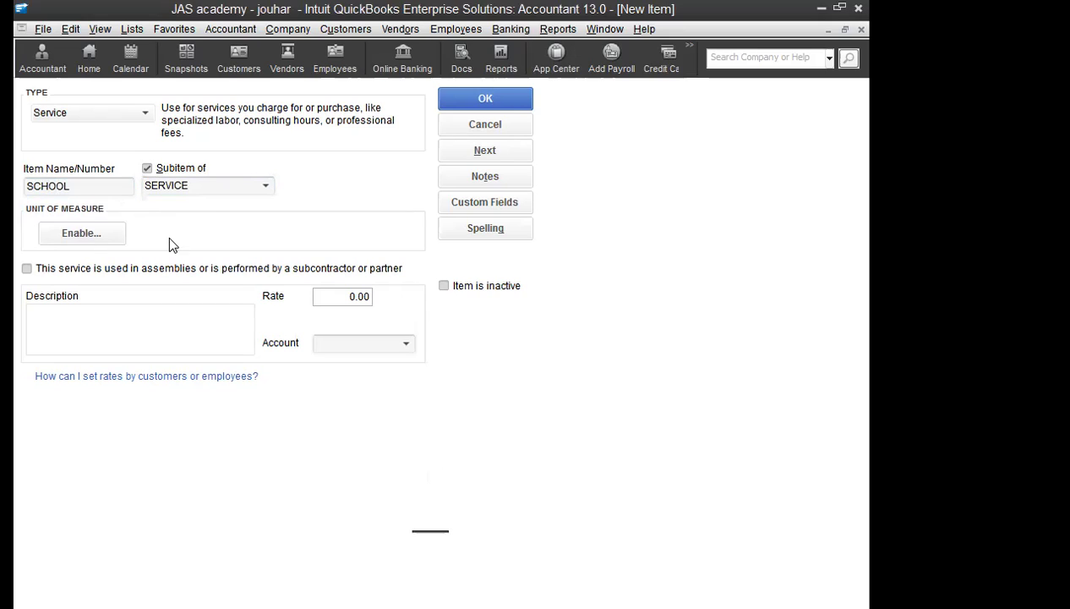
pyautogui.click(363, 342)
pyautogui.click(405, 343)
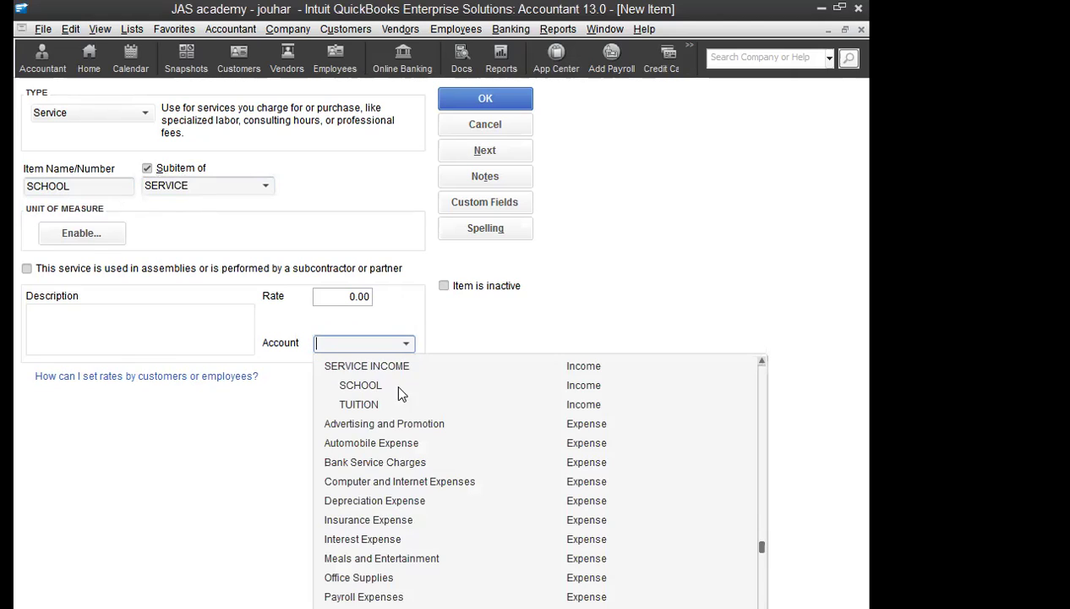
pyautogui.click(372, 390)
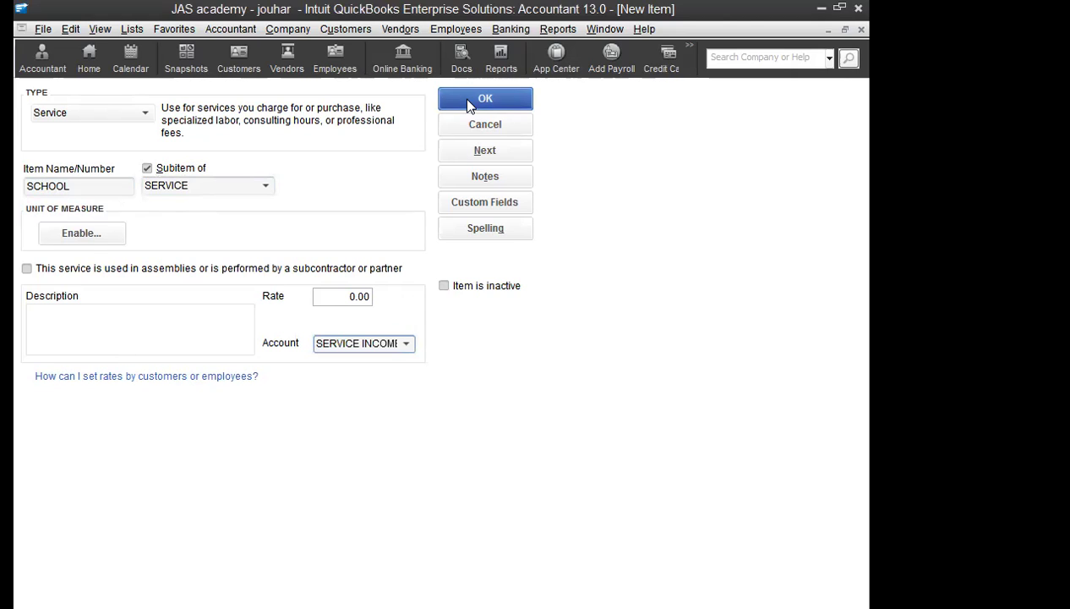
pyautogui.click(466, 101)
pyautogui.click(36, 598)
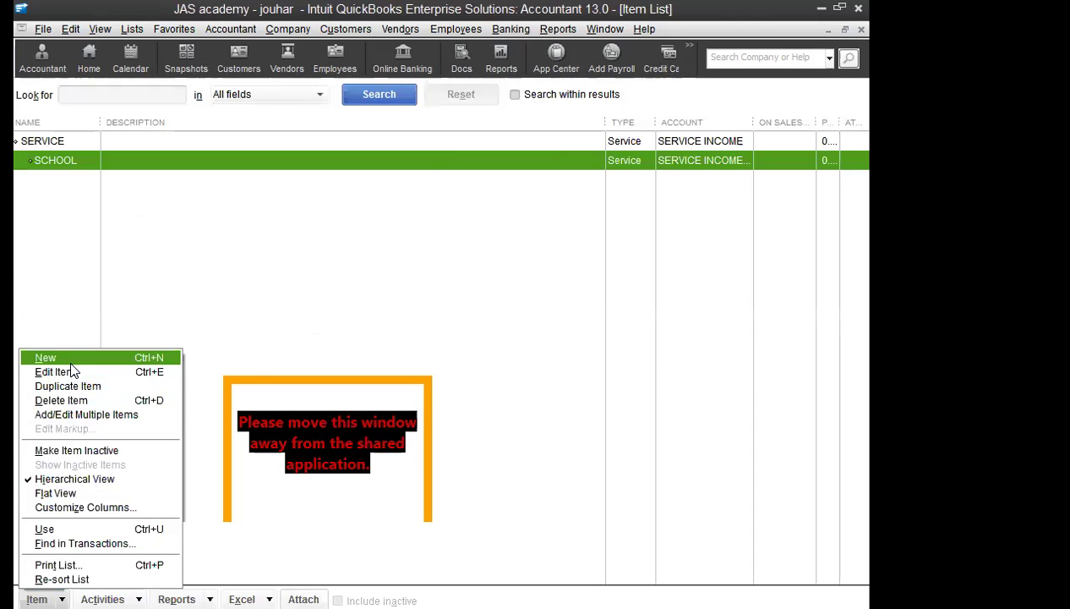
# Step: Add TUITION as a Service subitem under SERVICE posting to TUITION income, then close the Item List
pyautogui.click(72, 365)
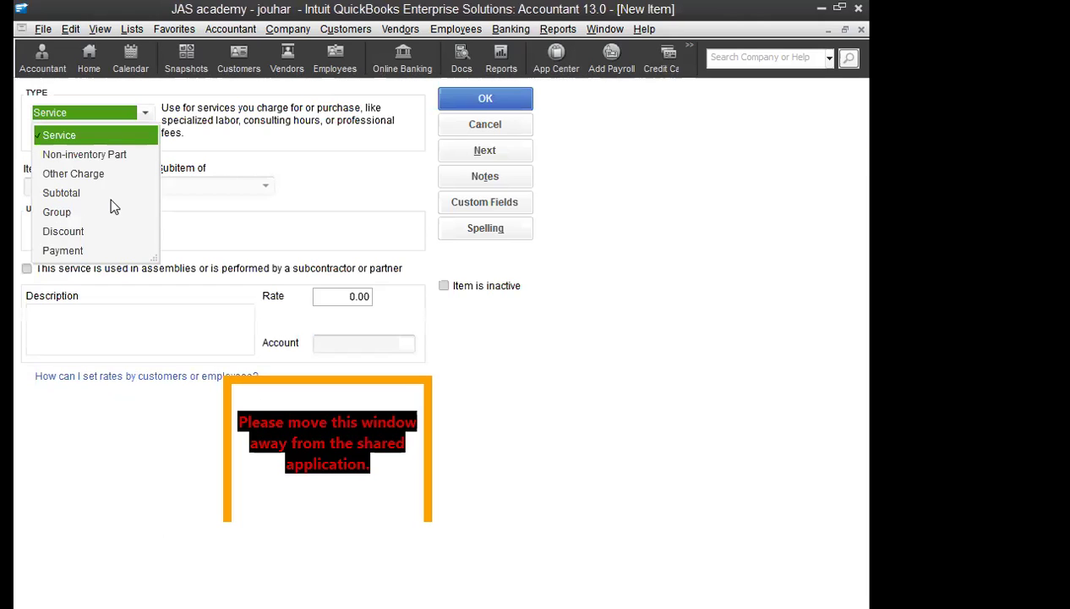
pyautogui.click(73, 135)
pyautogui.write('TUITION')
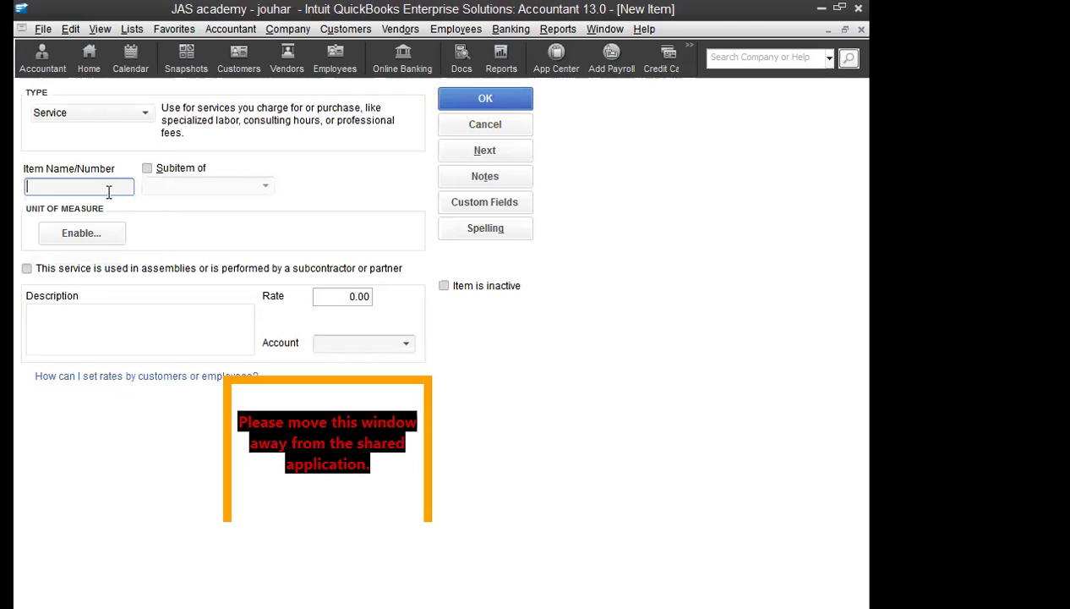
pyautogui.click(149, 168)
pyautogui.click(266, 187)
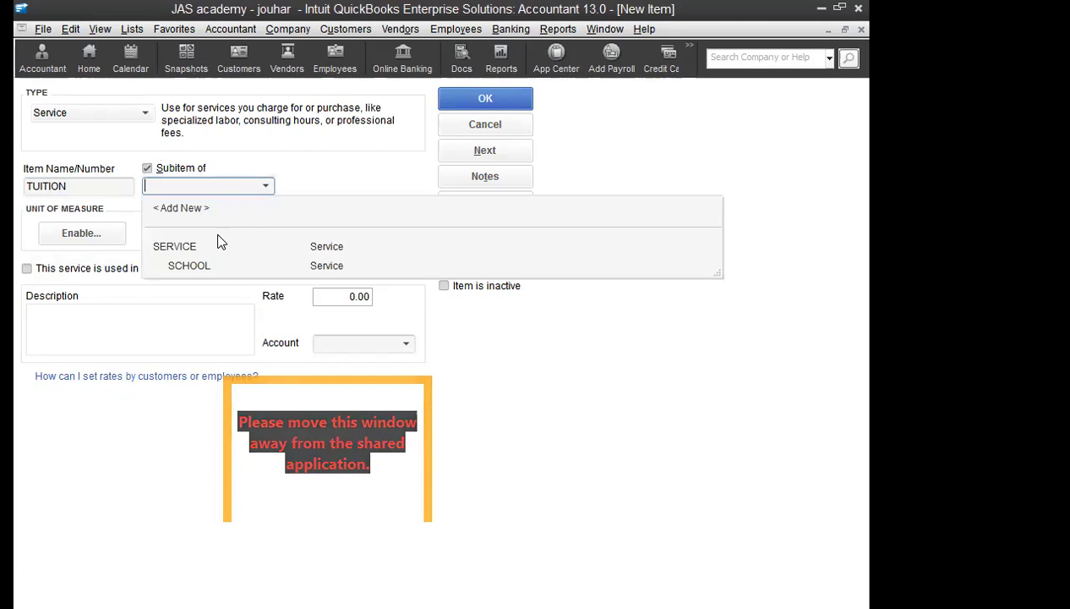
pyautogui.click(175, 247)
pyautogui.click(406, 342)
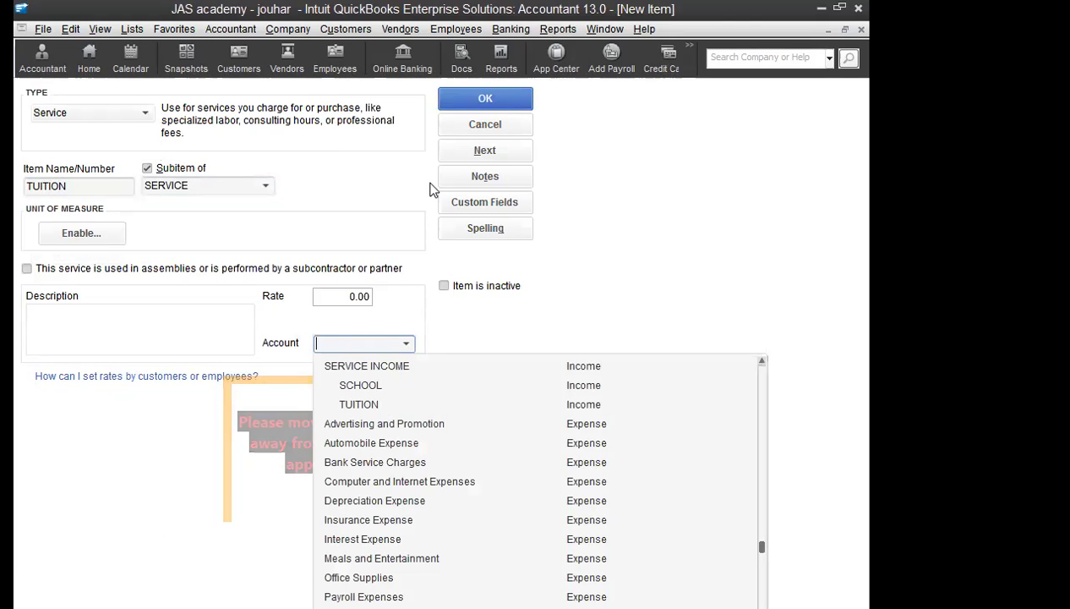
pyautogui.click(463, 98)
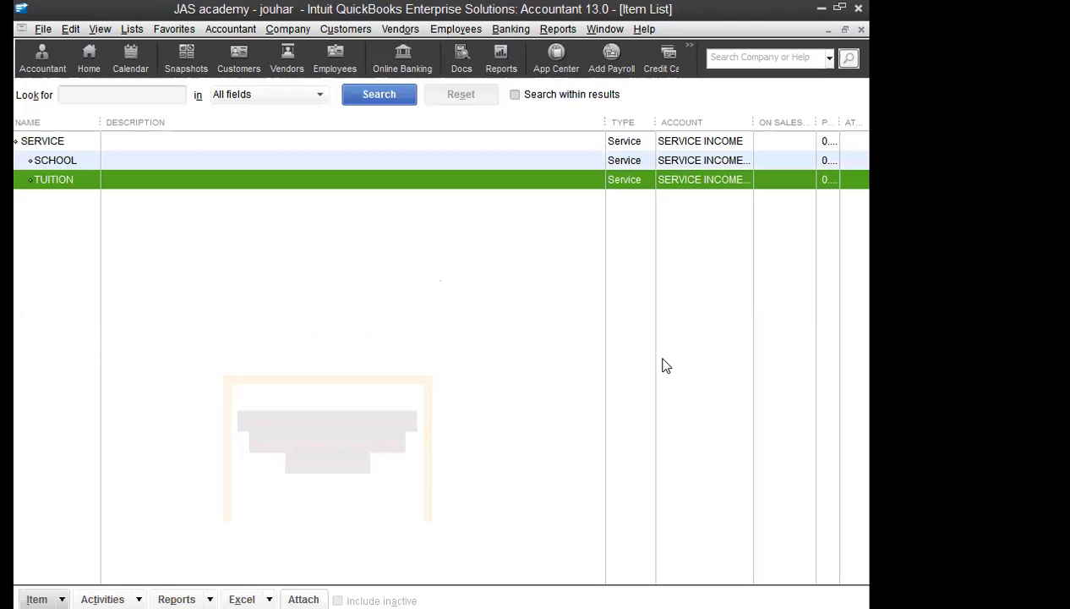
pyautogui.click(861, 31)
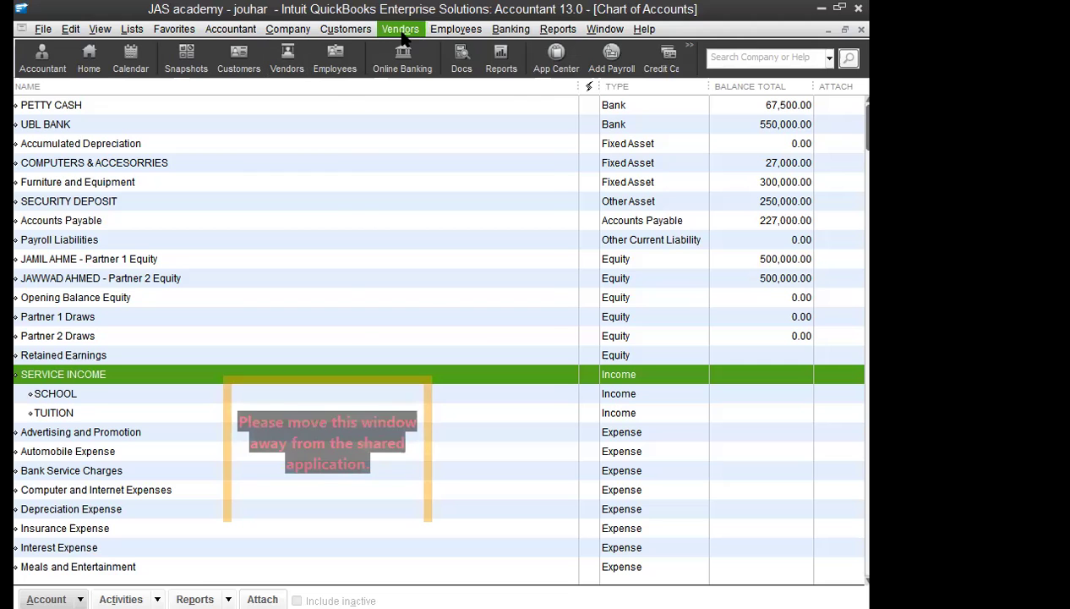
# Step: Start a new invoice and add a new customer named A
pyautogui.click(345, 29)
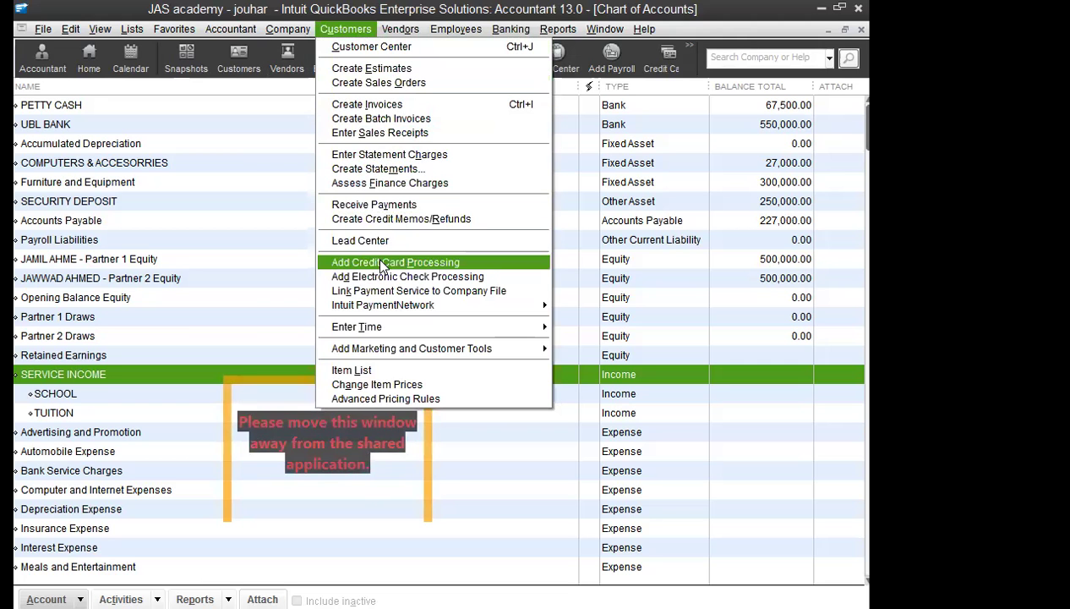
pyautogui.click(388, 105)
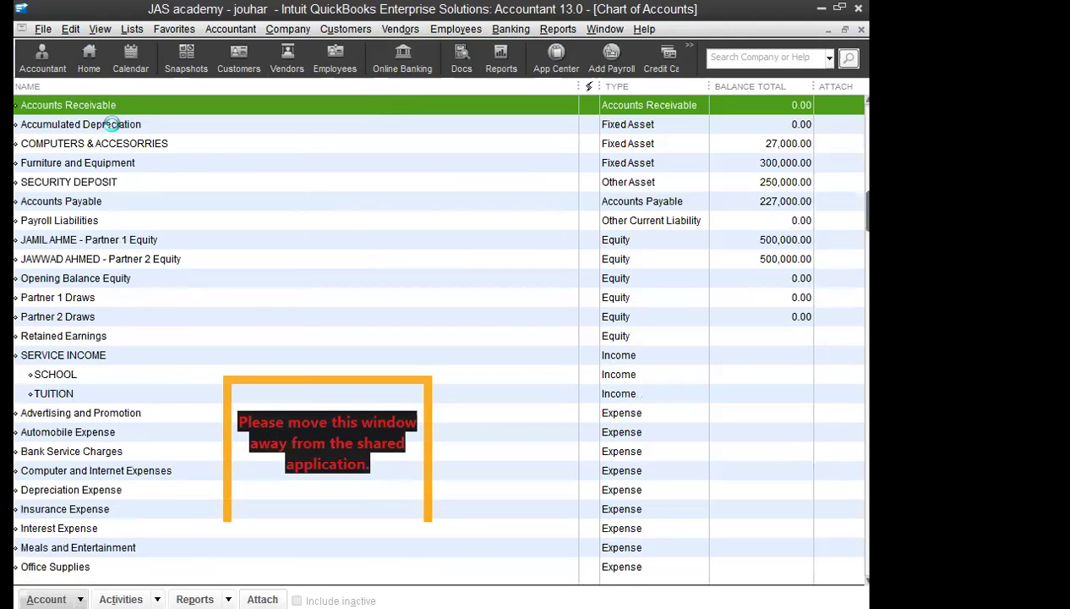
pyautogui.click(193, 181)
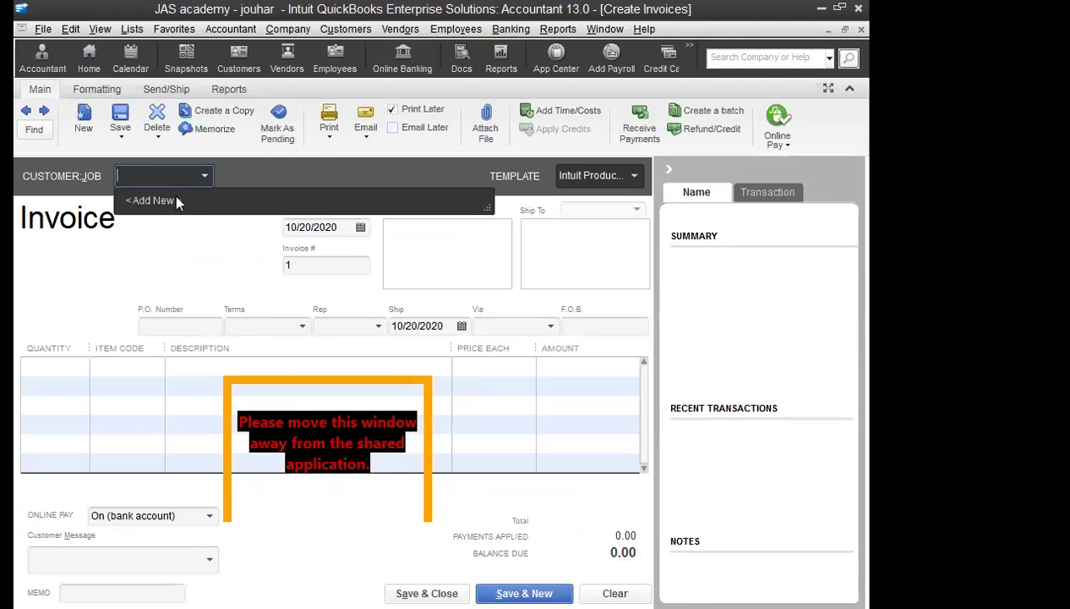
pyautogui.click(207, 210)
pyautogui.write('A')
pyautogui.press('Tab')
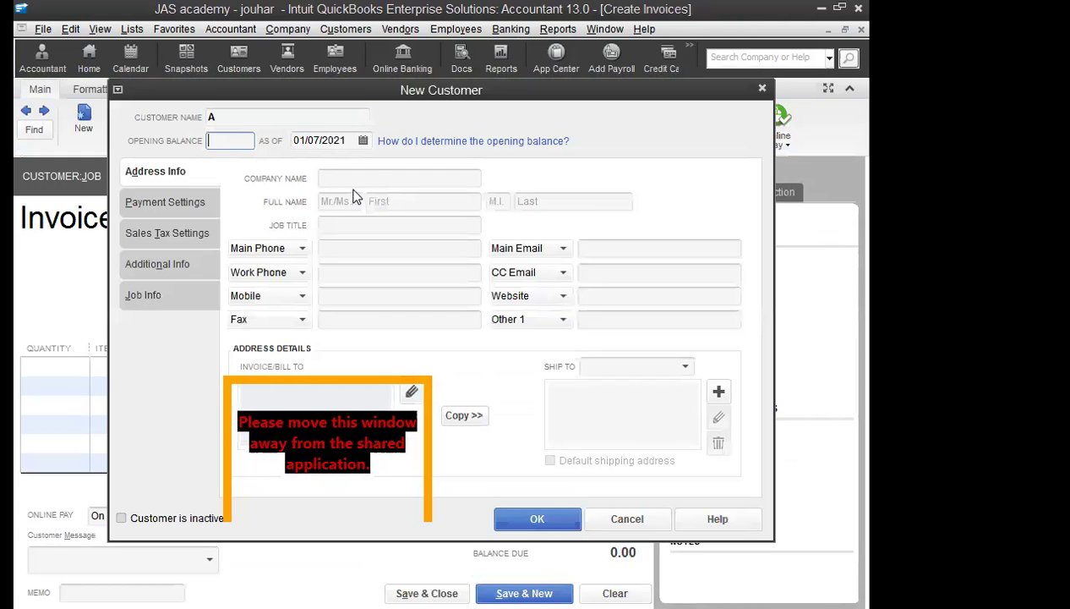
# Step: Set customer A's opening balance date to 10/01/2020 and save the customer
pyautogui.click(362, 142)
pyautogui.click(361, 141)
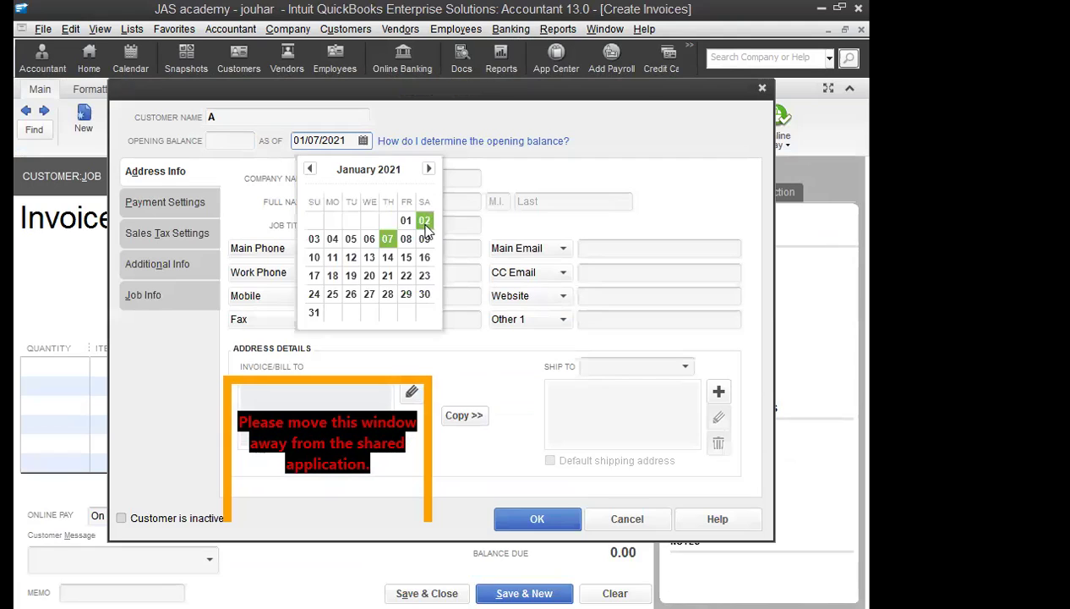
pyautogui.click(310, 169)
pyautogui.click(310, 169)
pyautogui.click(310, 169)
pyautogui.click(386, 222)
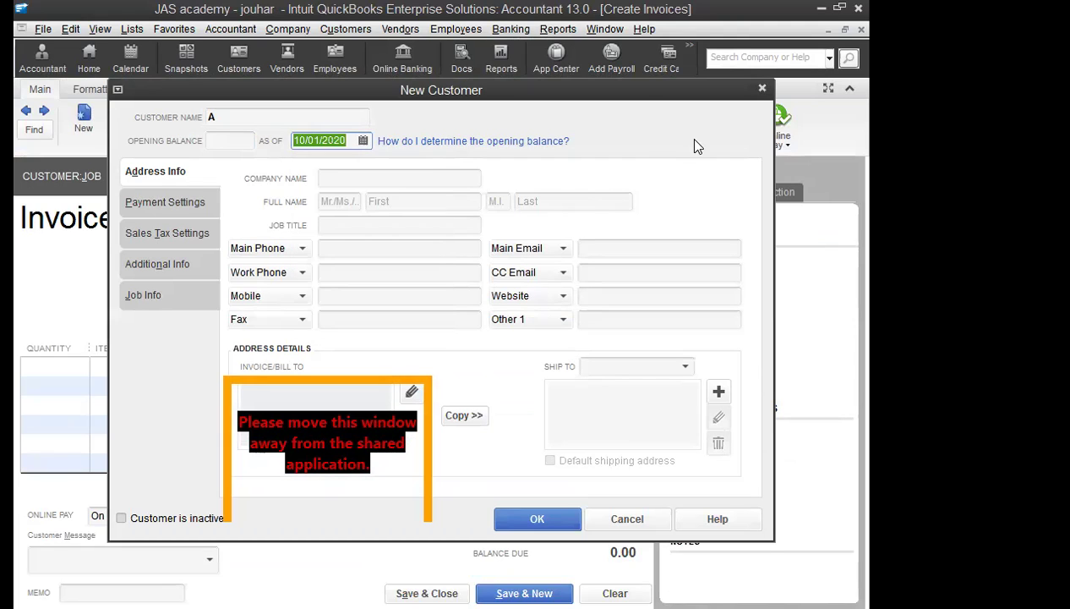
pyautogui.click(562, 519)
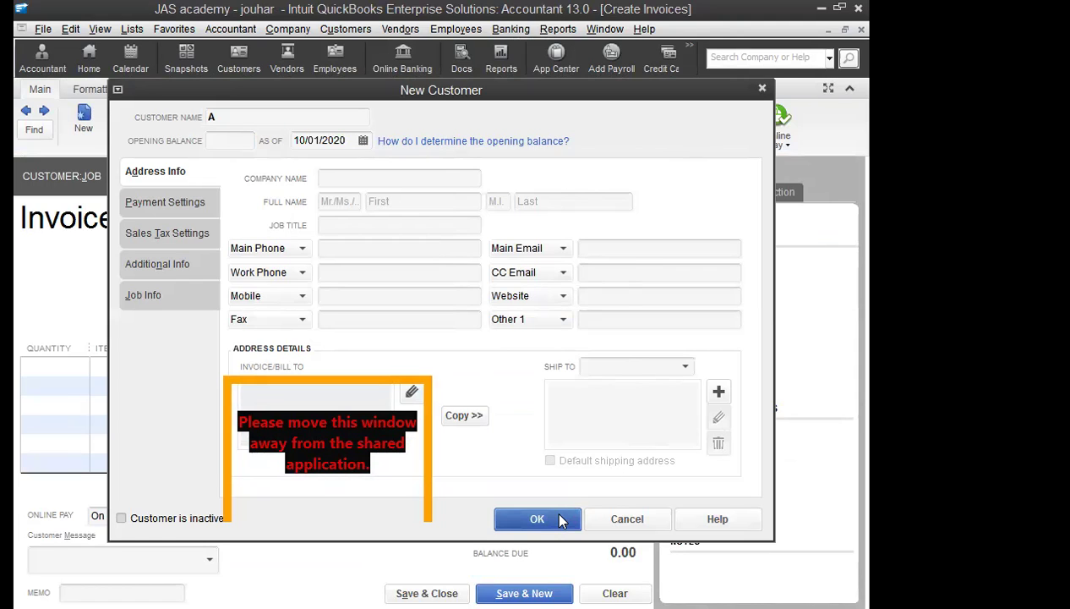
pyautogui.click(60, 375)
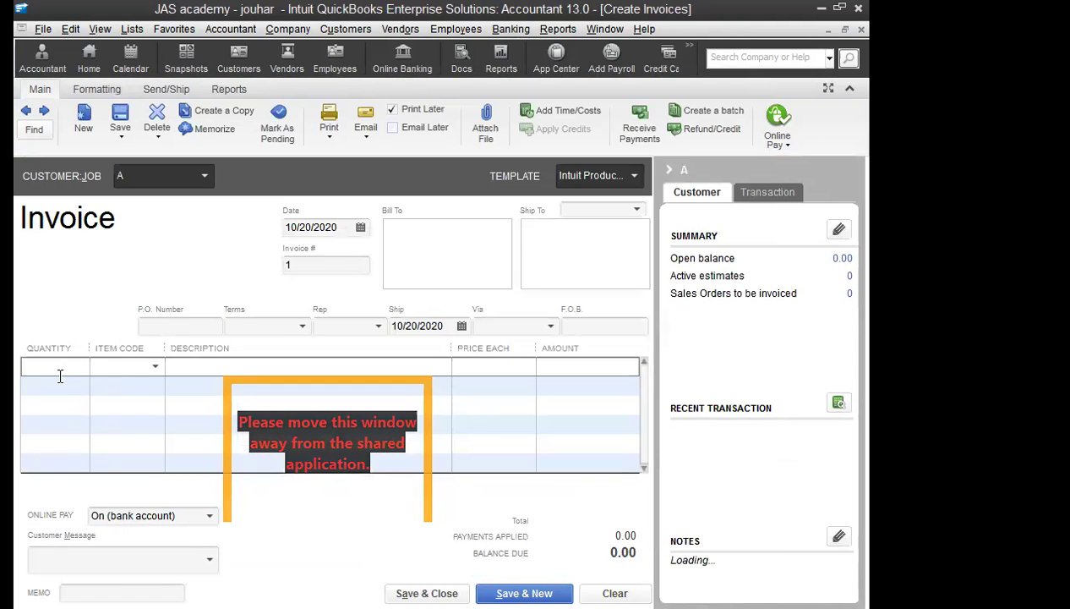
# Step: Enter quantity 1 on customer A's first invoice line and bill the SERVICE:SCHOOL item
pyautogui.write('1')
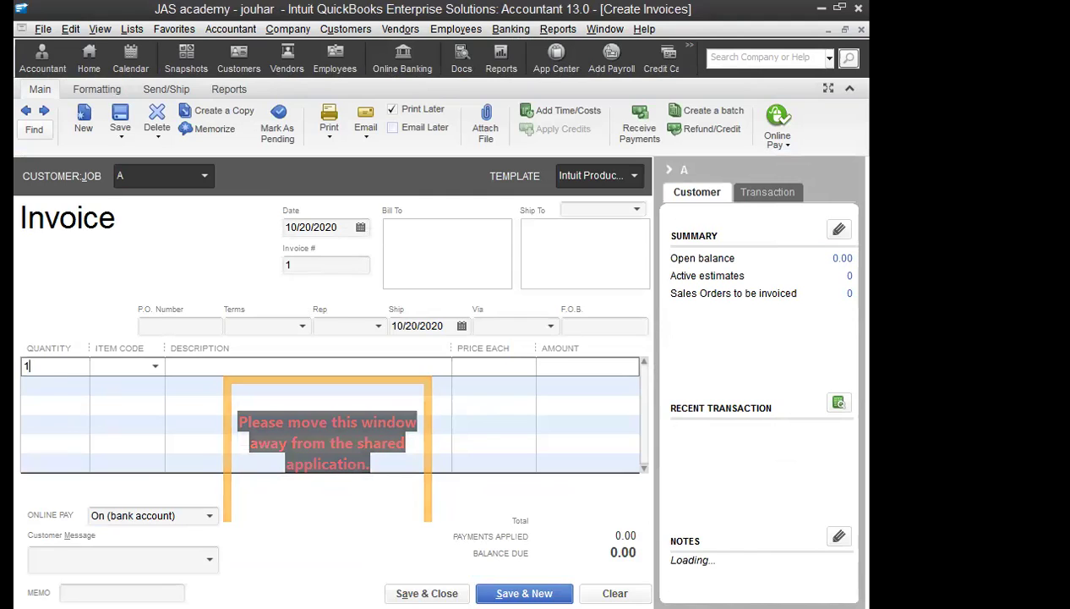
pyautogui.press('BackSpace')
pyautogui.write('3')
pyautogui.press('BackSpace')
pyautogui.write('4')
pyautogui.press('BackSpace')
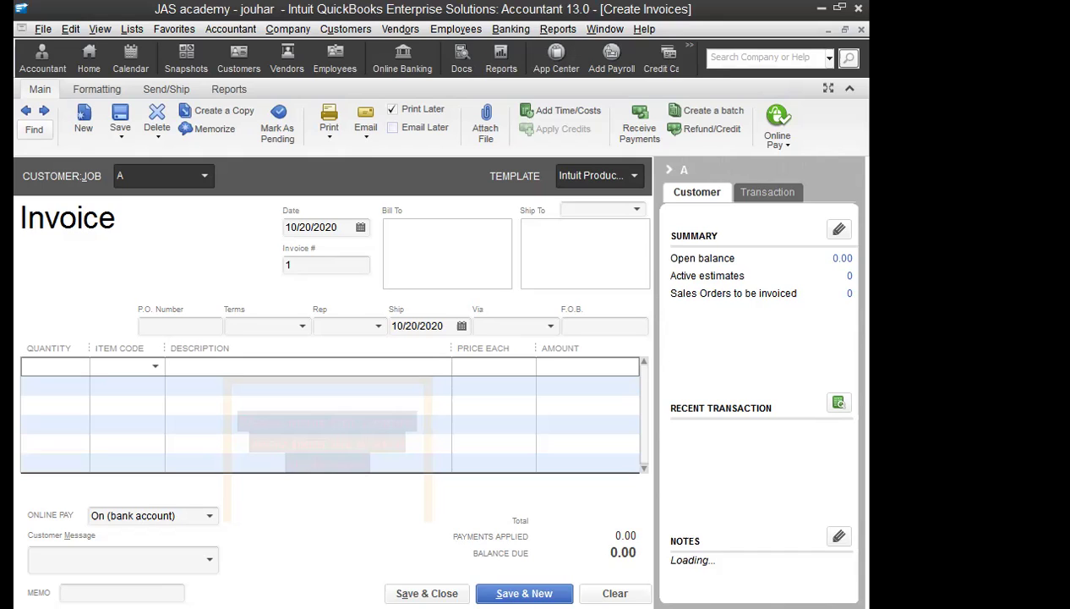
pyautogui.click(53, 365)
pyautogui.write('1')
pyautogui.press('Tab')
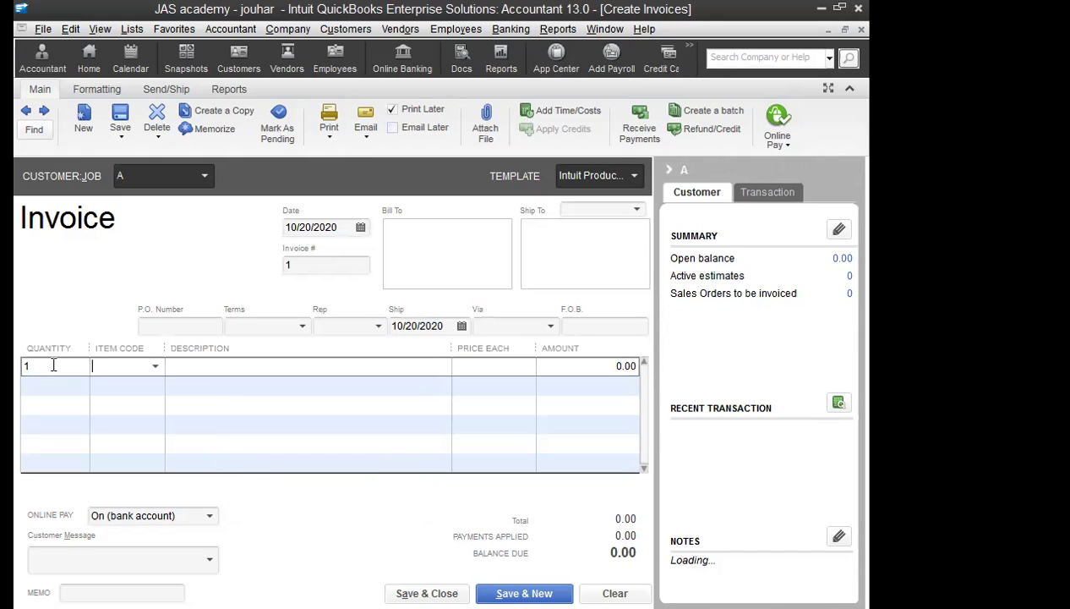
pyautogui.click(155, 365)
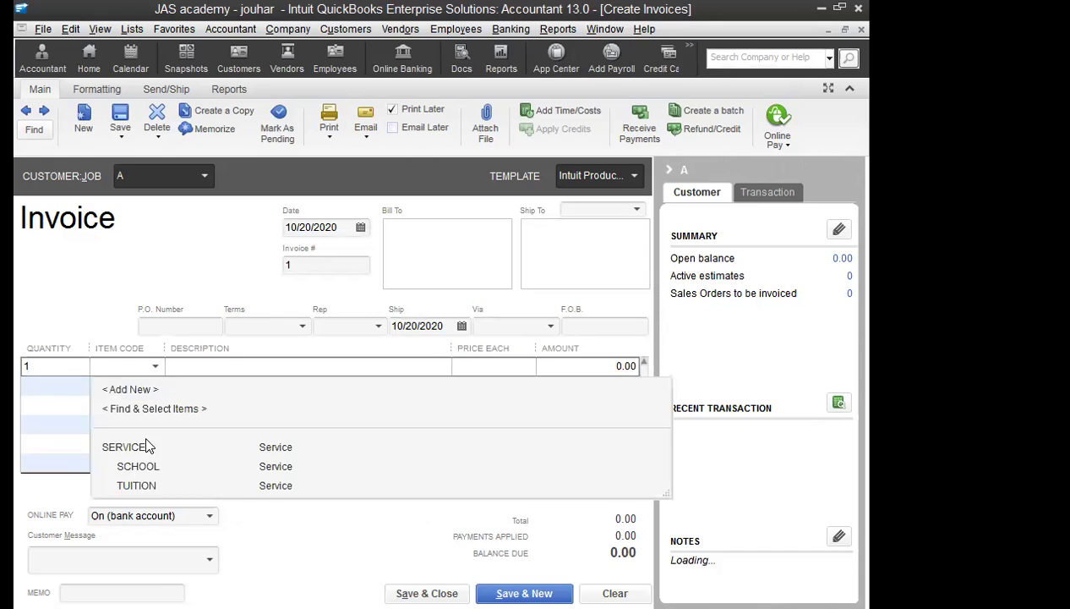
pyautogui.click(138, 471)
# Step: Price the line at 36,000 and stop the price level message from reappearing
pyautogui.click(502, 367)
pyautogui.doubleClick(499, 369)
pyautogui.write('36000')
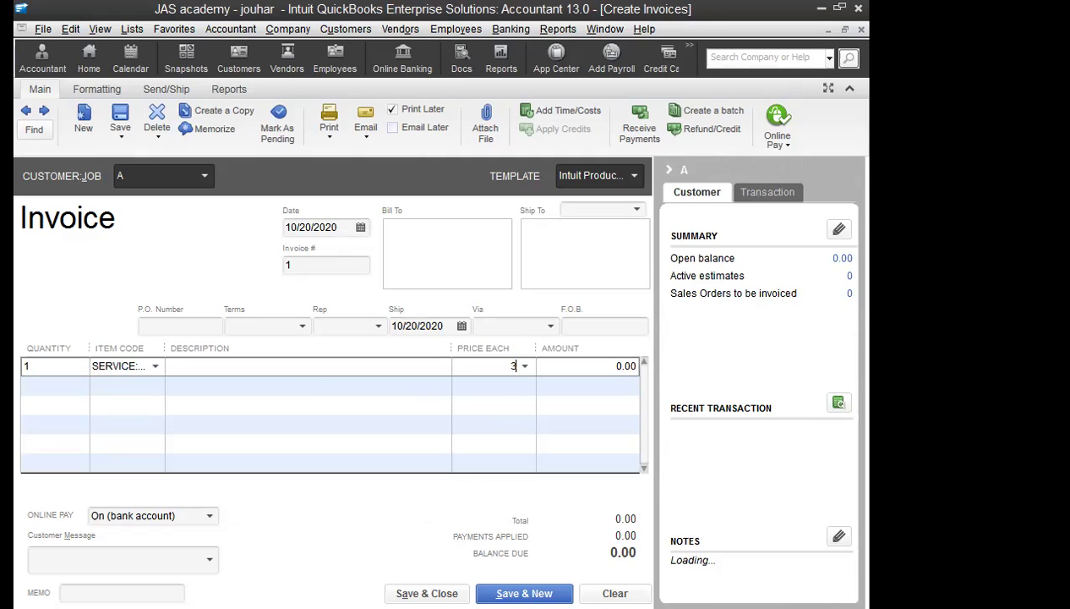
pyautogui.press('Tab')
pyautogui.click(405, 324)
pyautogui.click(635, 179)
# Step: Try quantity 3 at 12,000 each, then set the line quantity back to 1
pyautogui.doubleClick(26, 366)
pyautogui.write('3')
pyautogui.press('Tab')
pyautogui.press('Tab')
pyautogui.press('Tab')
pyautogui.write('12000')
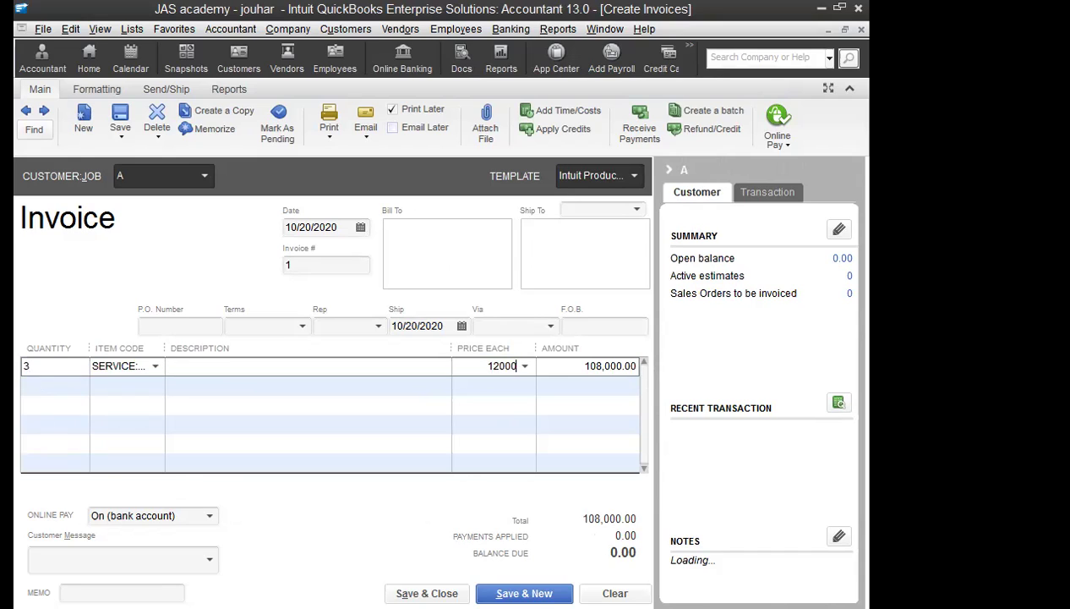
pyautogui.press('Tab')
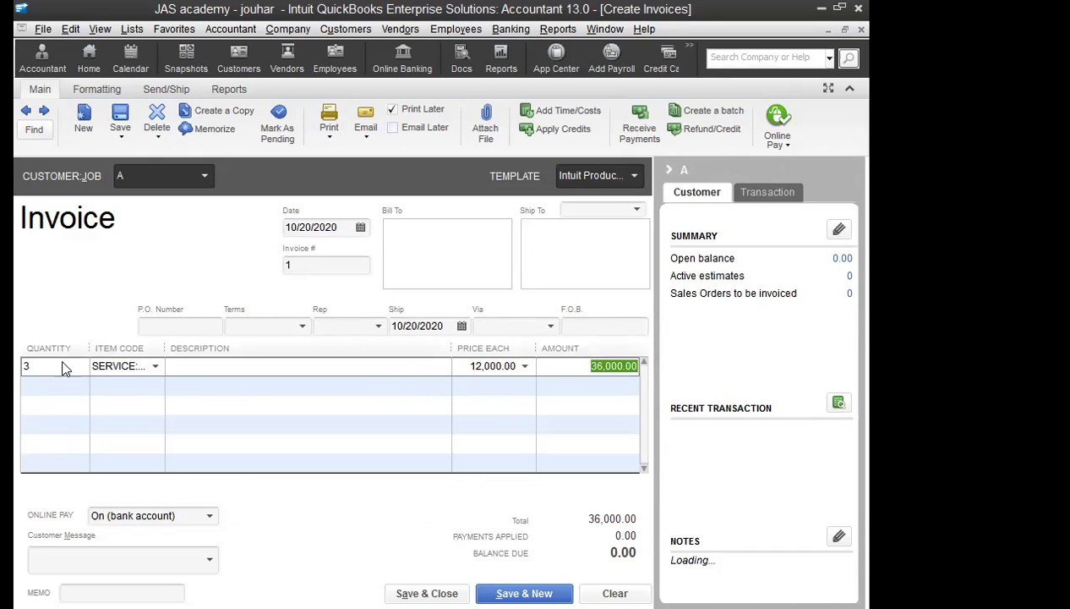
pyautogui.click(24, 365)
pyautogui.write('1')
pyautogui.press('Tab')
pyautogui.press('Tab')
pyautogui.press('Tab')
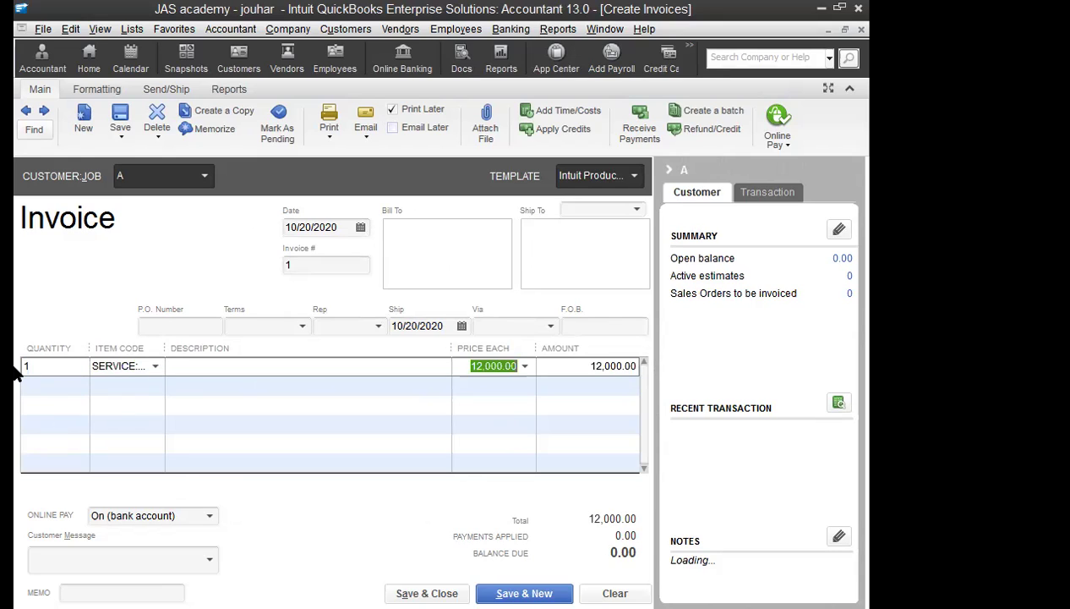
# Step: Price the line at 36,000 and describe it as 'SCHEEL FEE FOR QTR 2020 OCT-DEC2020'
pyautogui.write('36000')
pyautogui.click(212, 380)
pyautogui.click(206, 369)
pyautogui.write('sCHE')
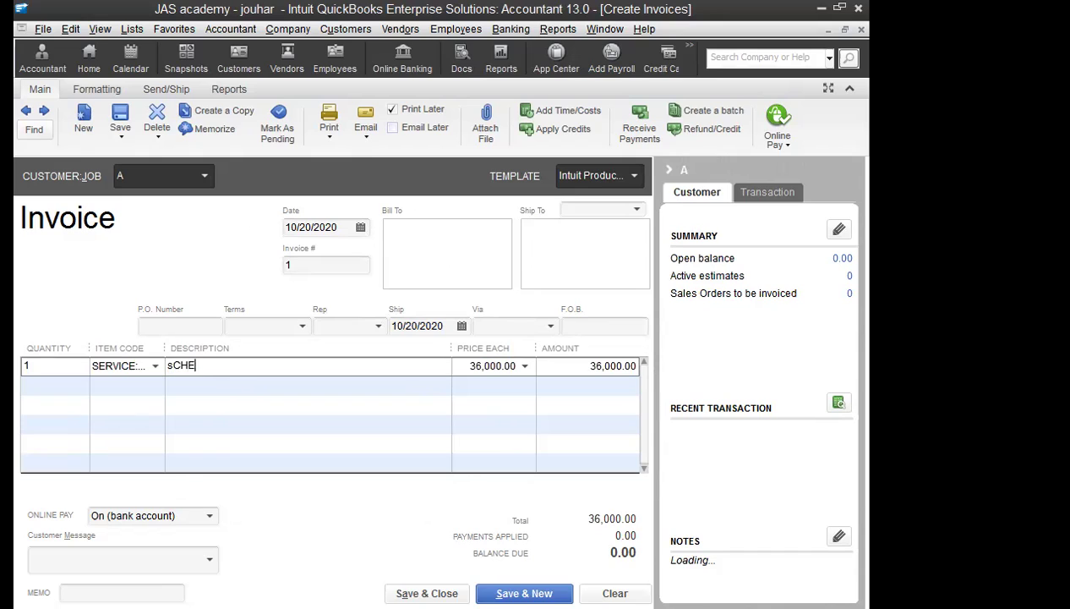
pyautogui.write('EL FEE FOR QTR 20')
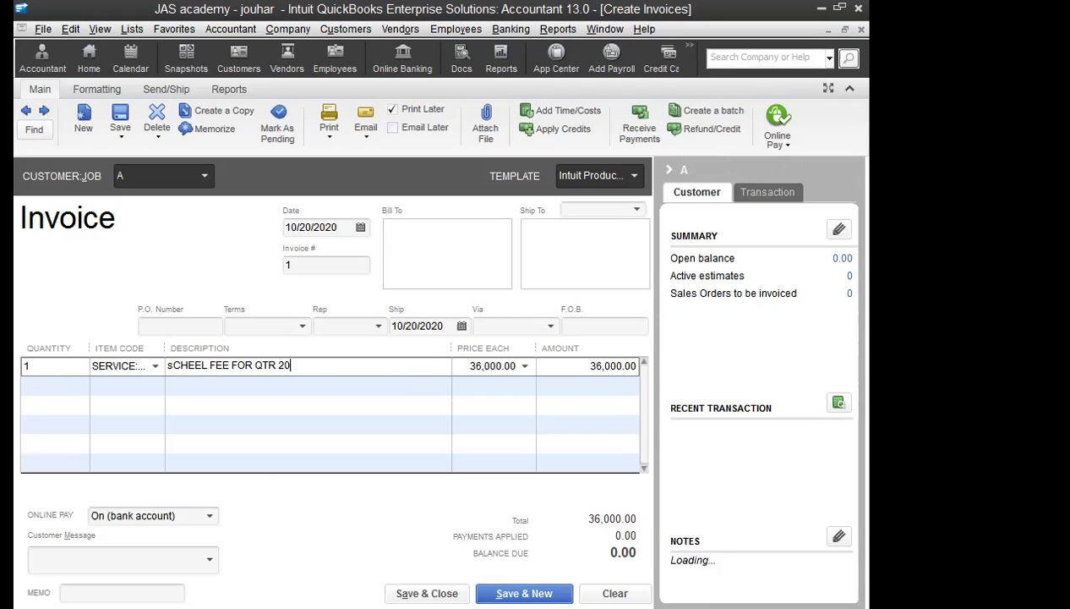
pyautogui.write('20 OCT-DEC2020')
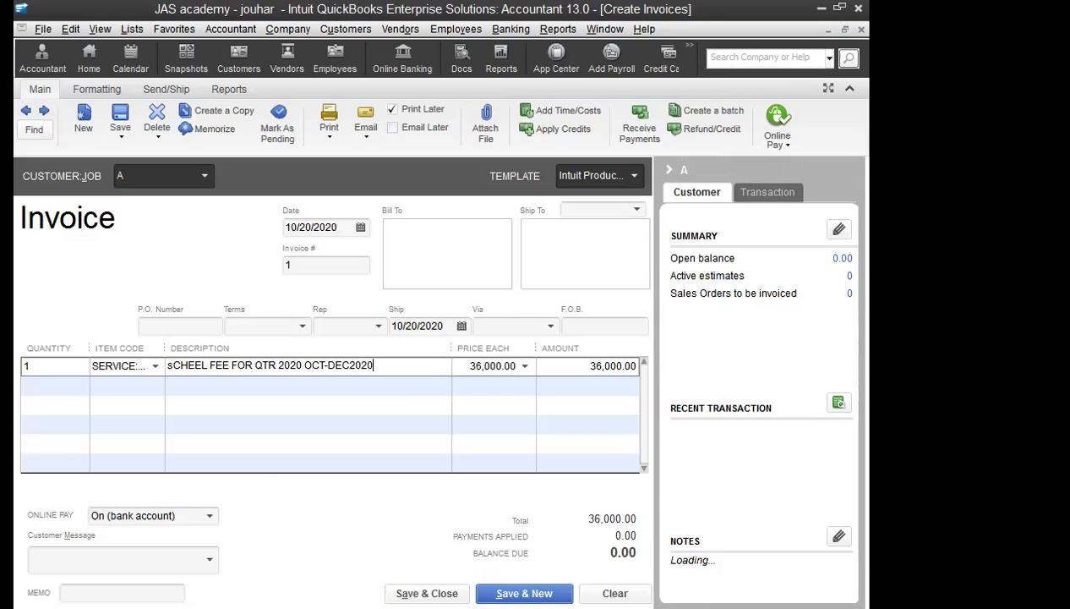
pyautogui.press('Tab')
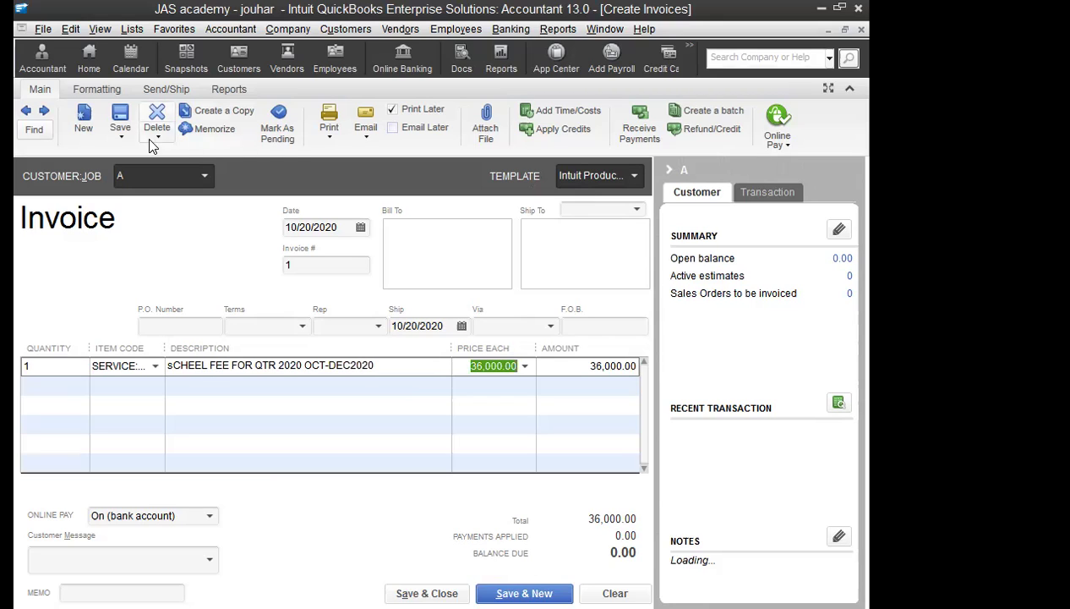
# Step: Save invoice 1, skipping the spelling check, and start a new invoice
pyautogui.click(117, 125)
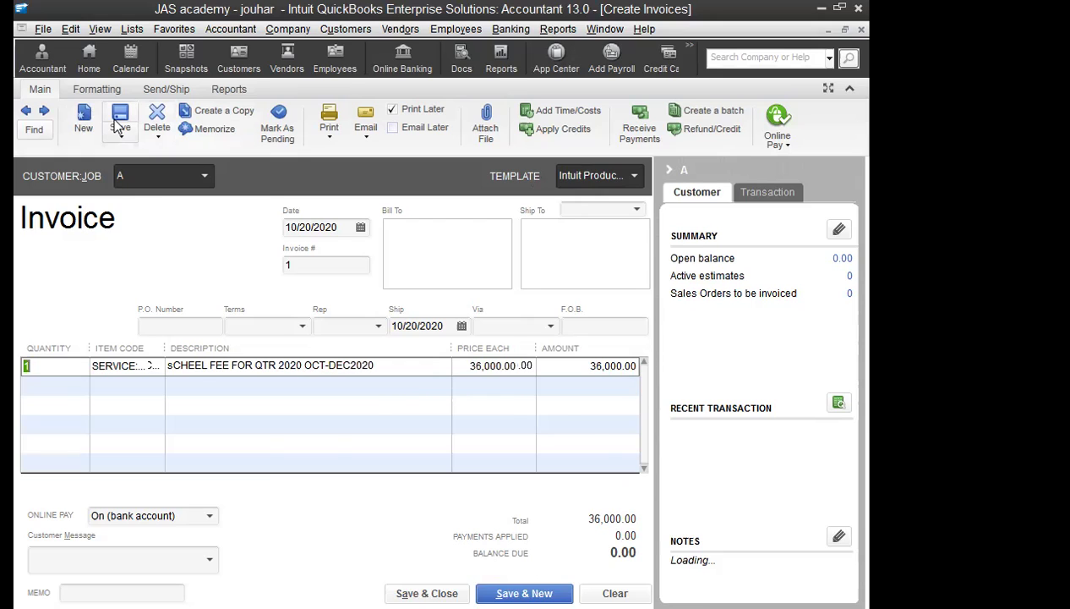
pyautogui.click(564, 429)
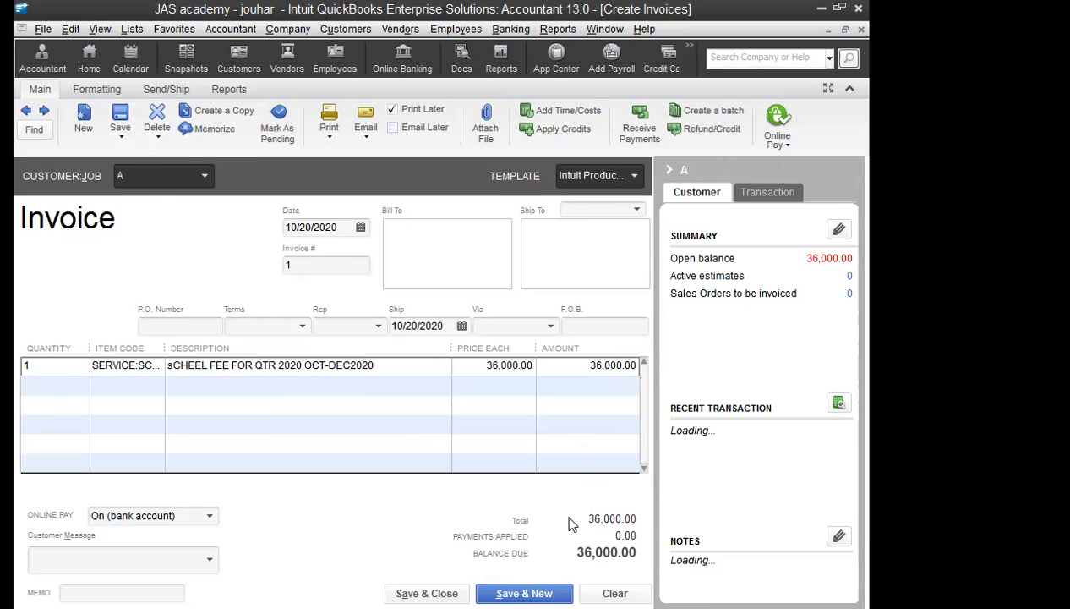
pyautogui.click(524, 593)
# Step: Enter quantity 2 and add new customer B with an as-of date of 10/01/2020
pyautogui.click(65, 369)
pyautogui.write('2')
pyautogui.press('Tab')
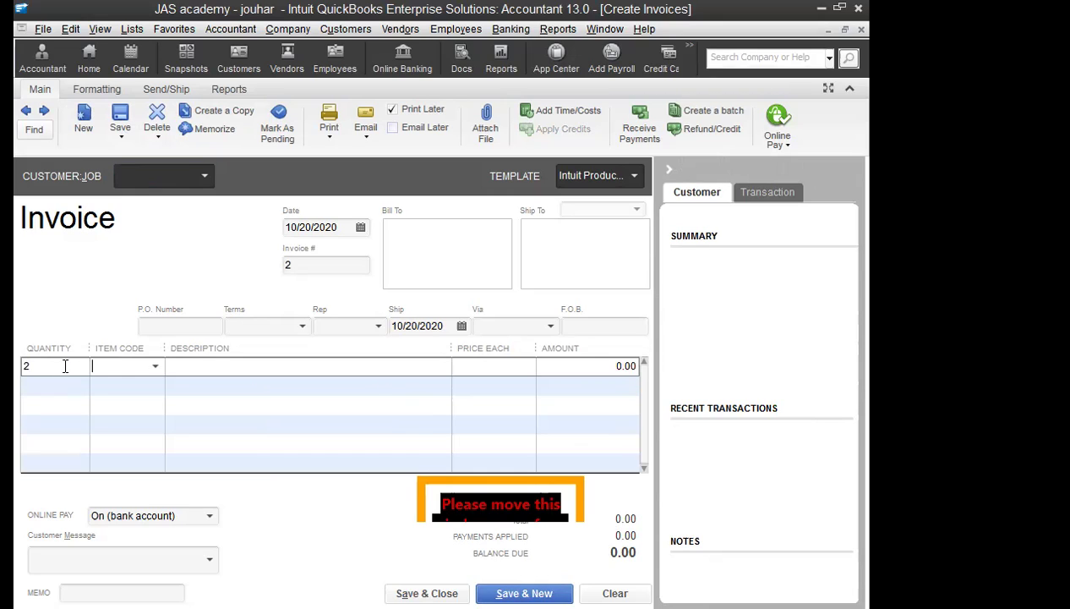
pyautogui.click(195, 177)
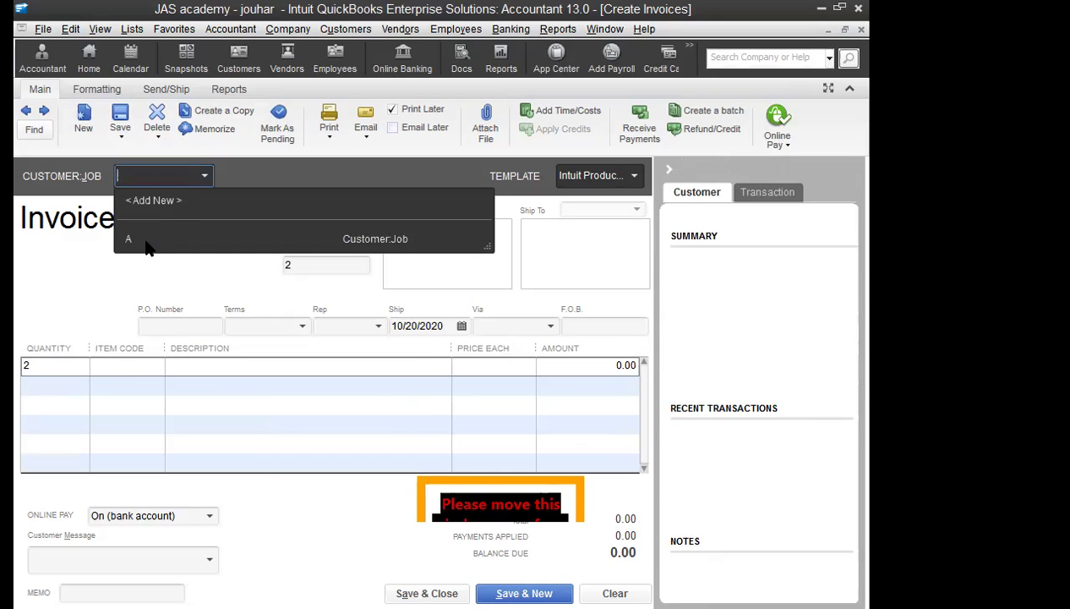
pyautogui.write('A')
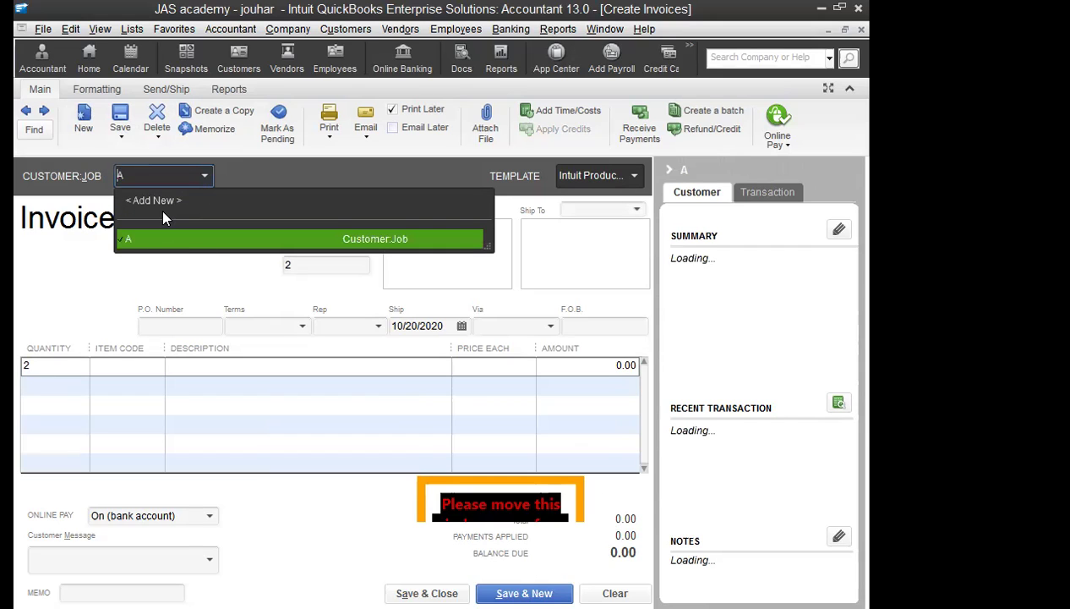
pyautogui.click(149, 203)
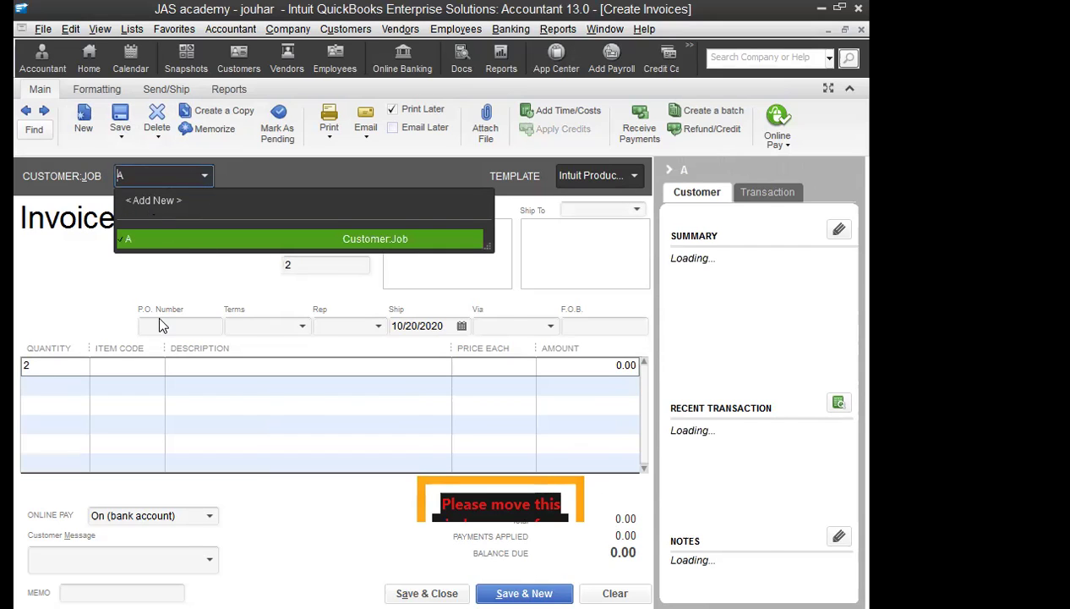
pyautogui.write('B')
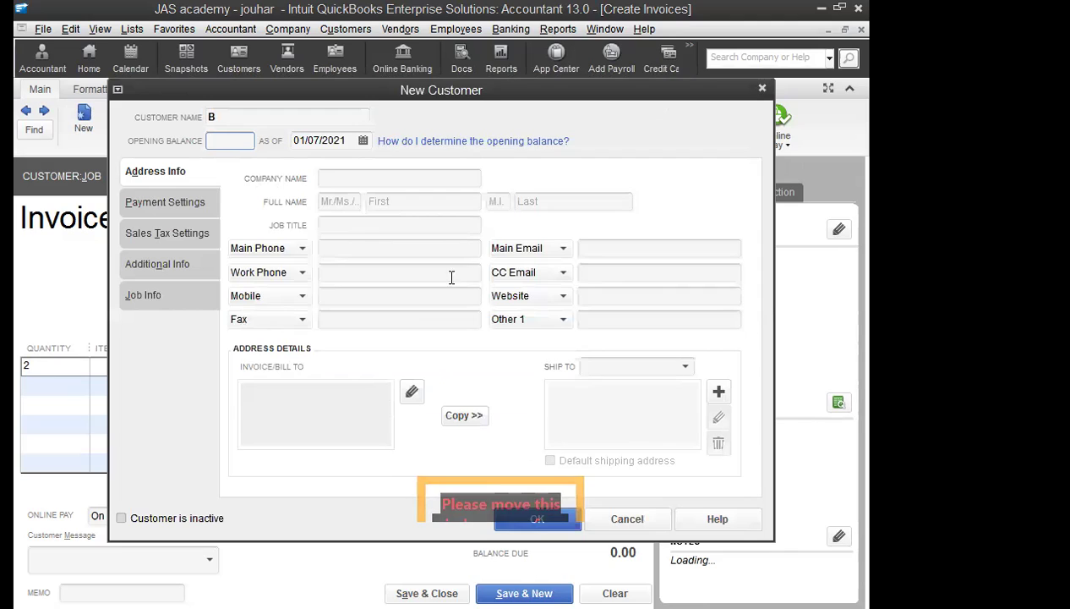
pyautogui.click(362, 140)
pyautogui.click(309, 170)
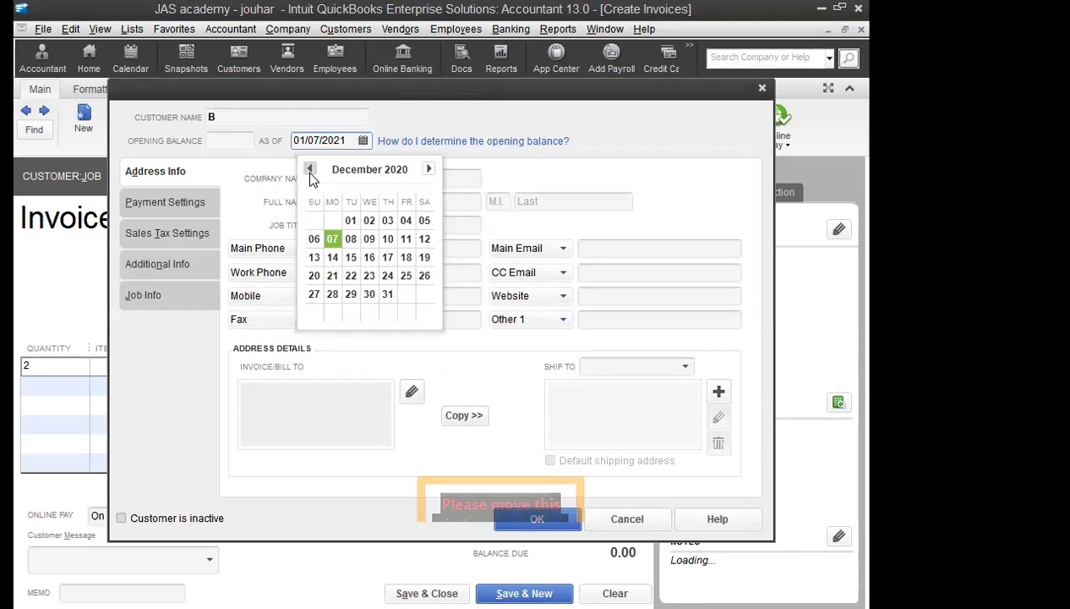
pyautogui.click(309, 169)
pyautogui.click(309, 170)
pyautogui.click(387, 222)
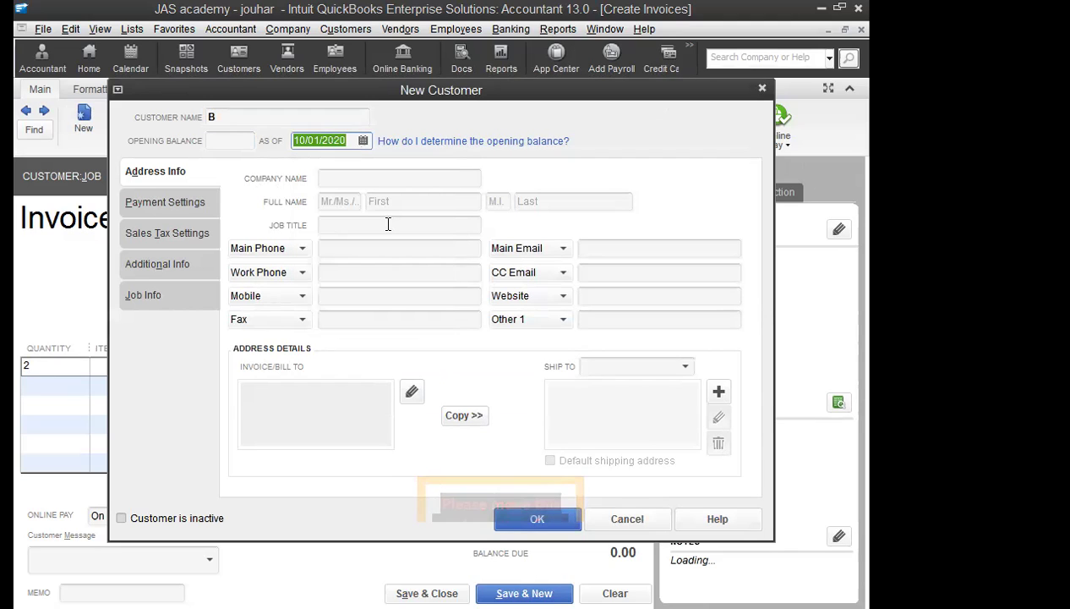
pyautogui.click(558, 518)
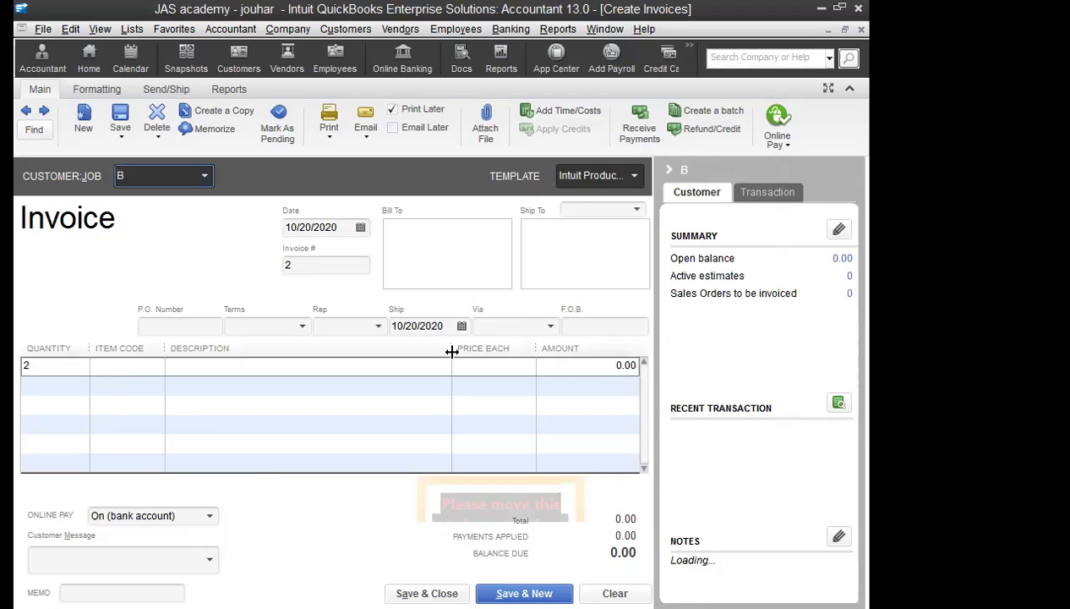
# Step: Bill the service item at 36,000 each, then save invoice 2 and start invoice 3
pyautogui.click(132, 370)
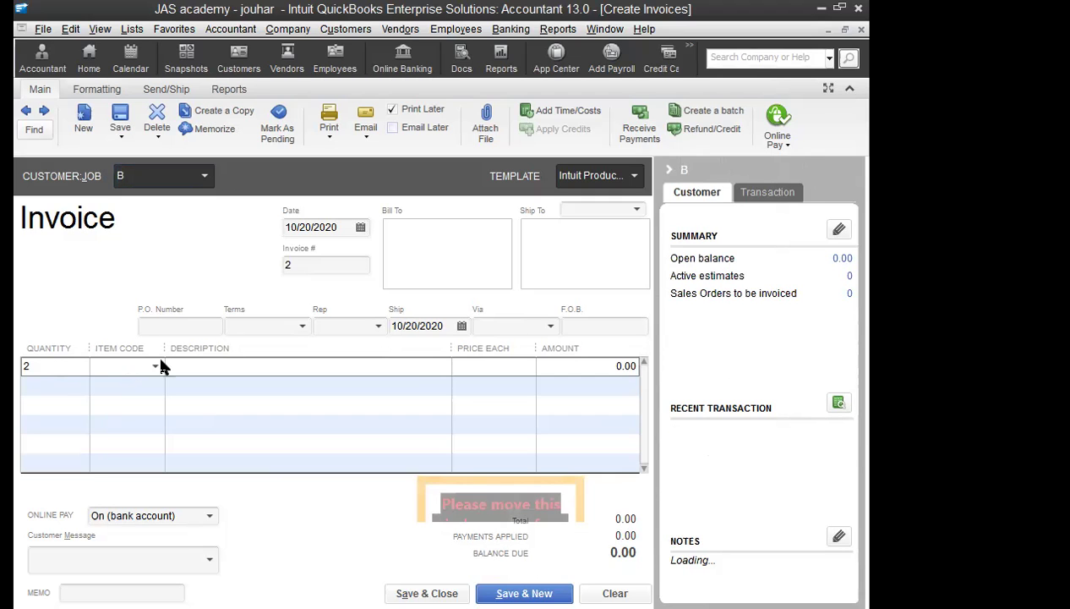
pyautogui.click(155, 366)
pyautogui.click(141, 465)
pyautogui.click(509, 370)
pyautogui.write('36000')
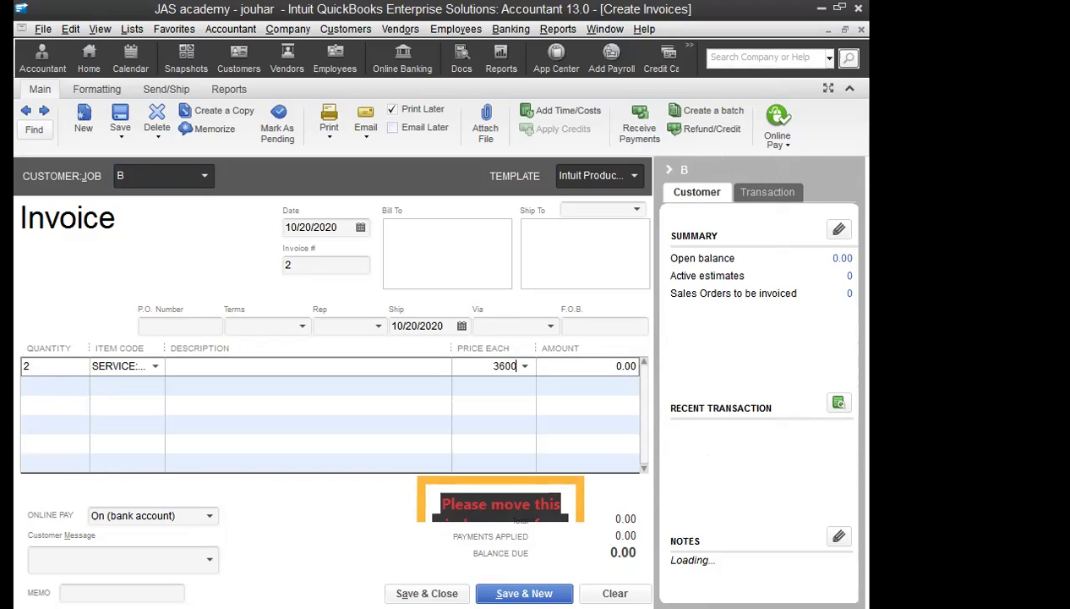
pyautogui.press('Tab')
pyautogui.hotkey('alt', 's')
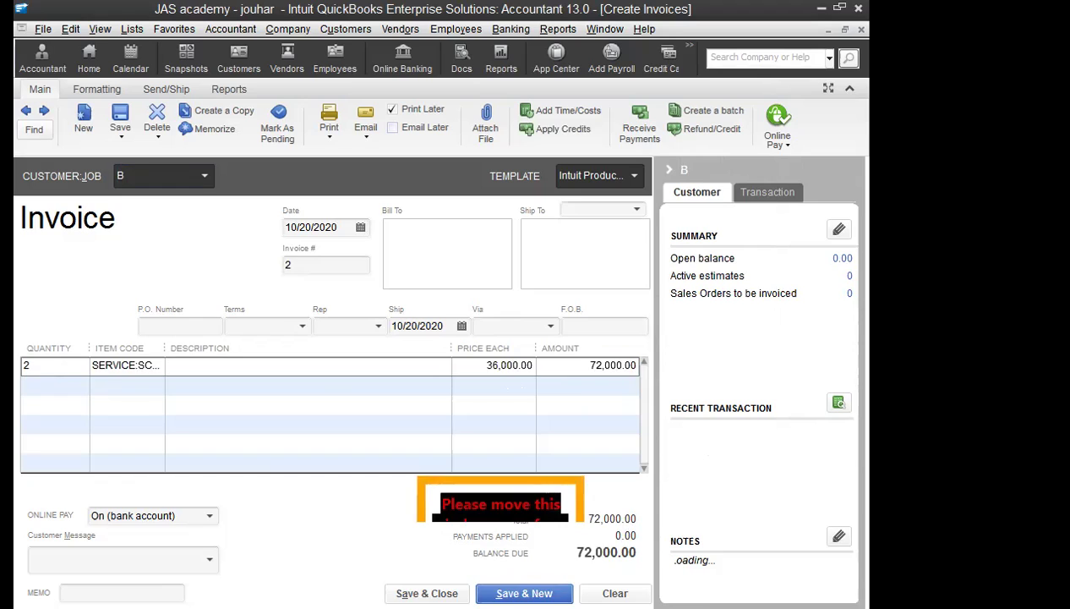
pyautogui.click(203, 176)
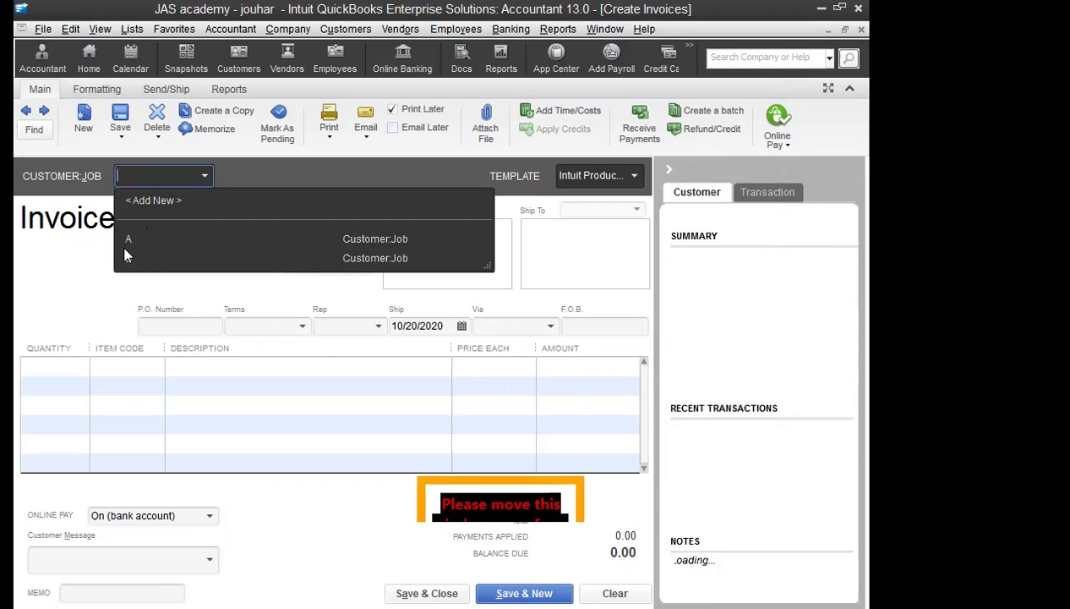
# Step: Add new customer C with an as-of date of 10/01/2020
pyautogui.click(169, 201)
pyautogui.write('C')
pyautogui.press('Tab')
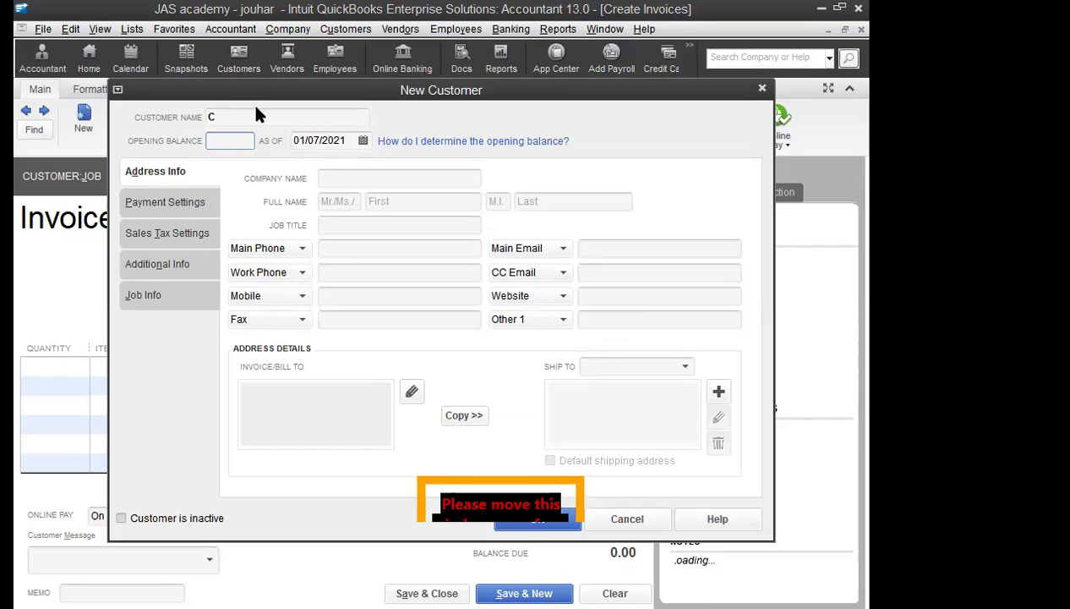
pyautogui.click(356, 145)
pyautogui.click(363, 141)
pyautogui.click(311, 170)
pyautogui.click(311, 170)
pyautogui.click(312, 171)
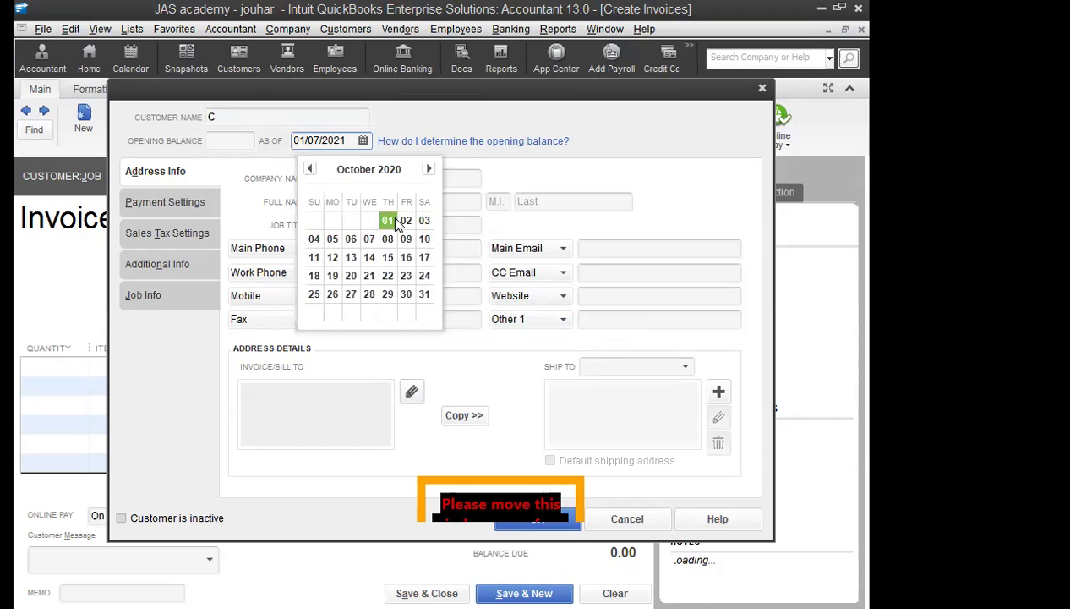
pyautogui.click(391, 221)
pyautogui.click(571, 524)
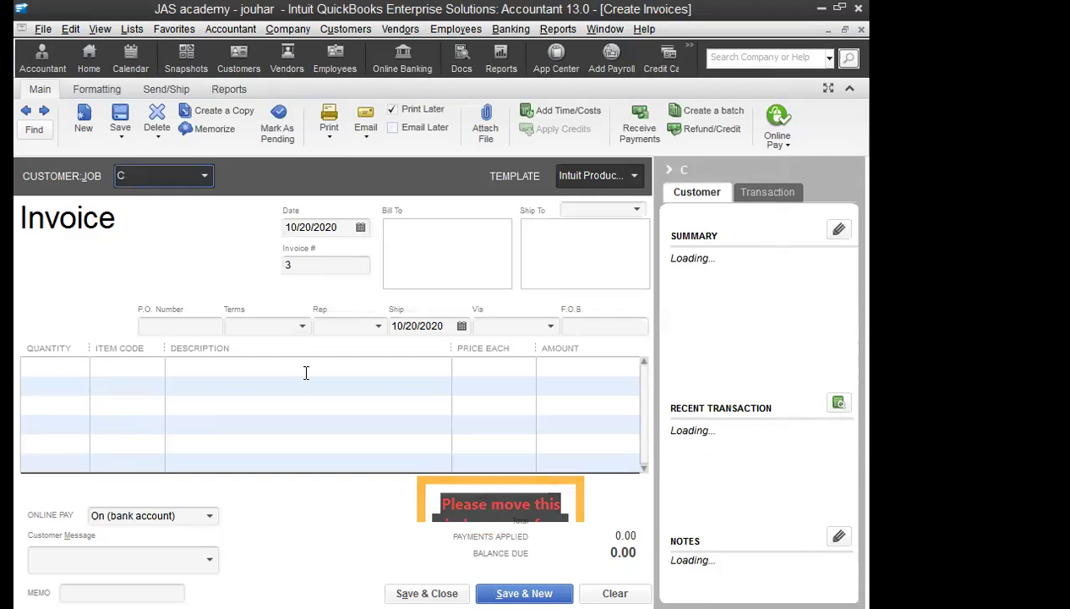
# Step: Bill customer C quantity 1 of SERVICE:SCHOOL priced at 36,000
pyautogui.click(83, 369)
pyautogui.write('1')
pyautogui.press('Tab')
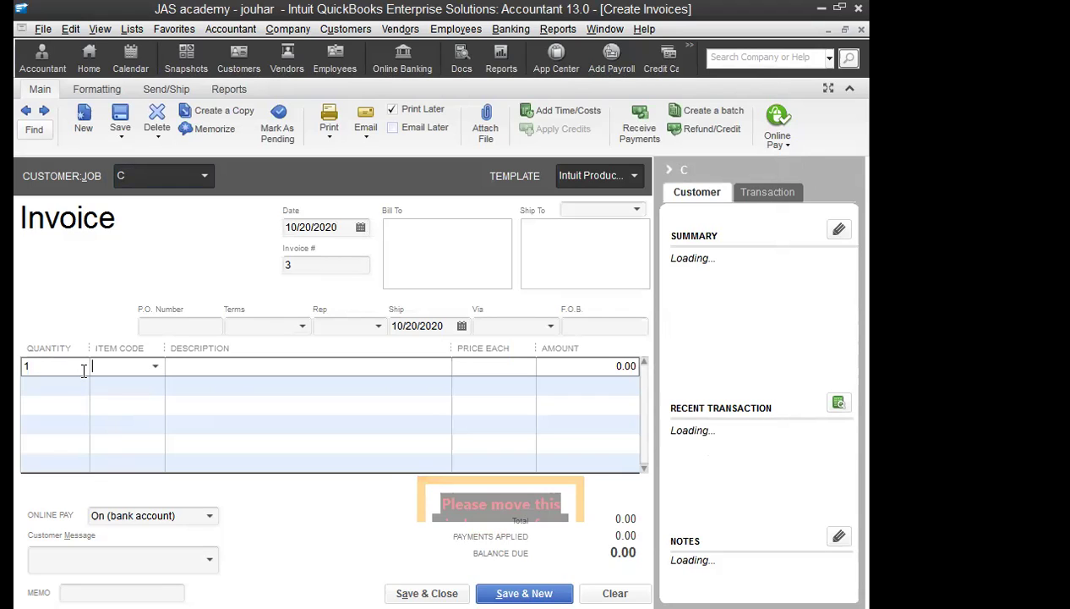
pyautogui.write('S')
pyautogui.press('Down')
pyautogui.press('Down')
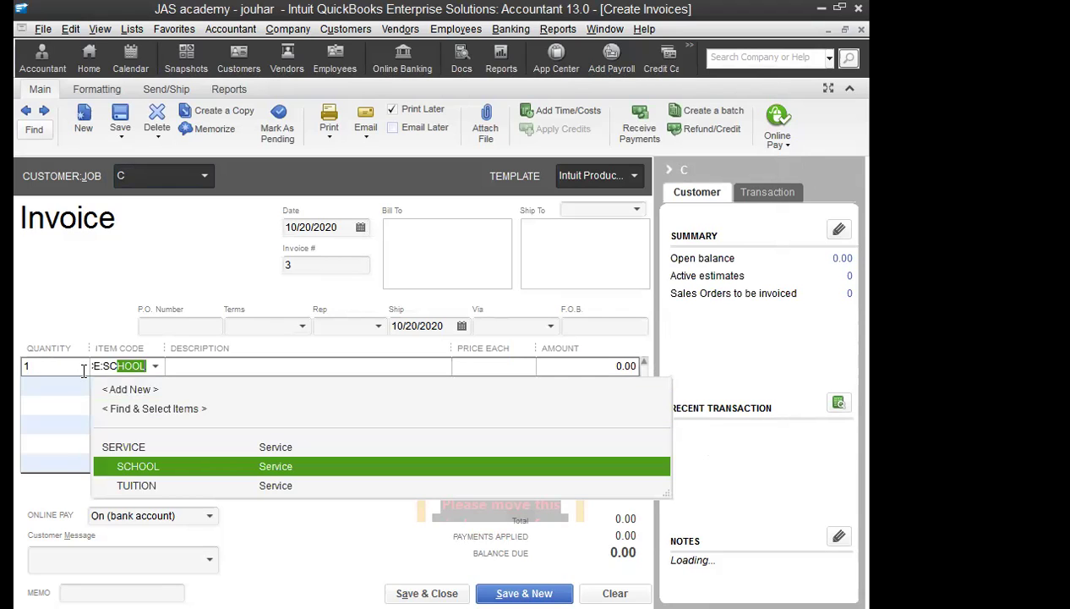
pyautogui.press('Tab')
pyautogui.press('Tab')
pyautogui.write('36,')
pyautogui.write('000')
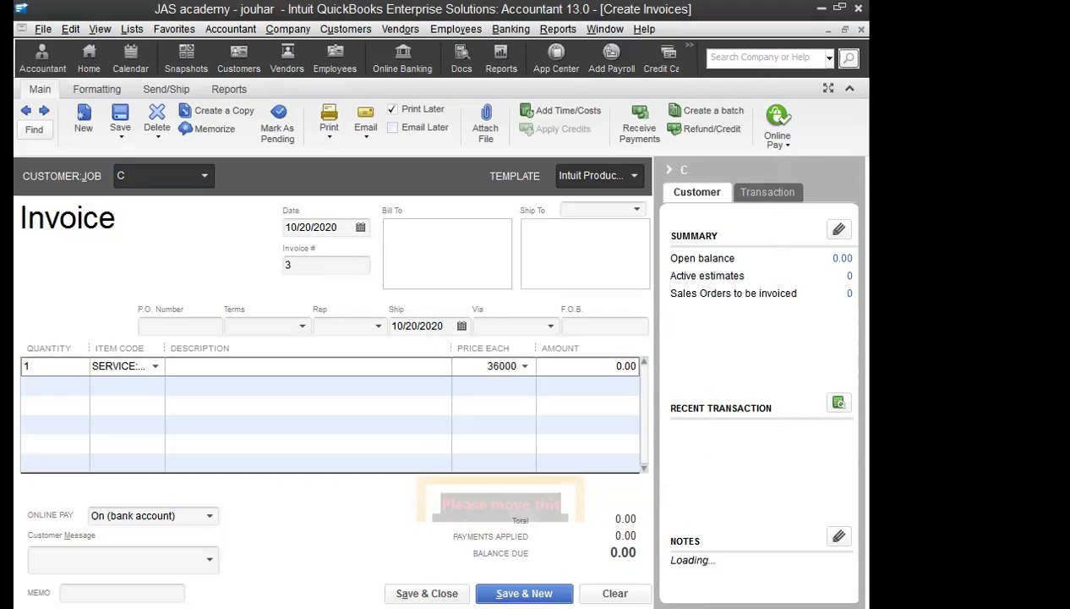
pyautogui.press('Tab')
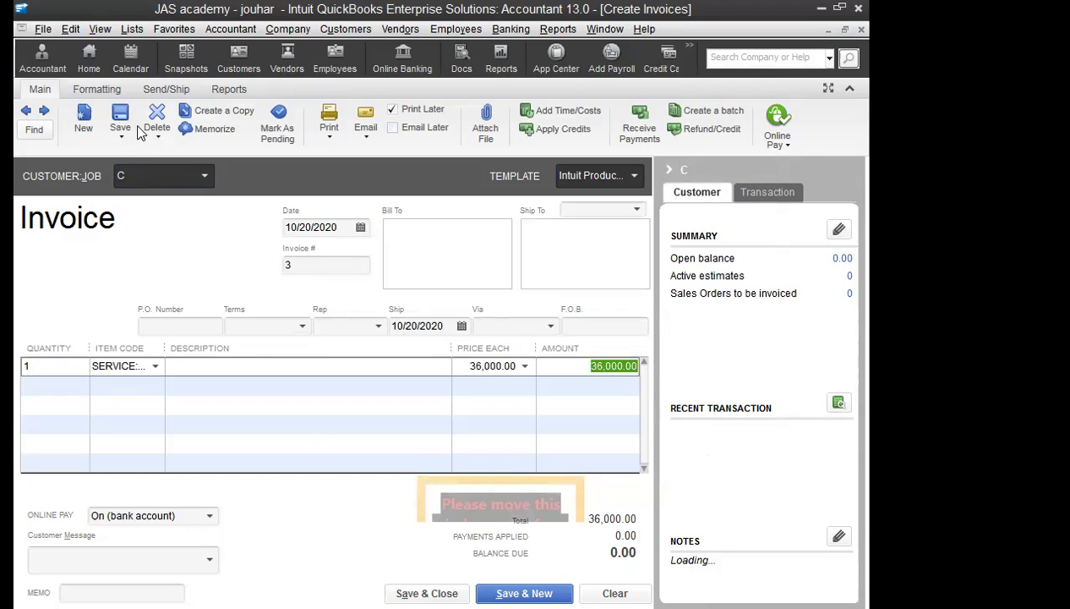
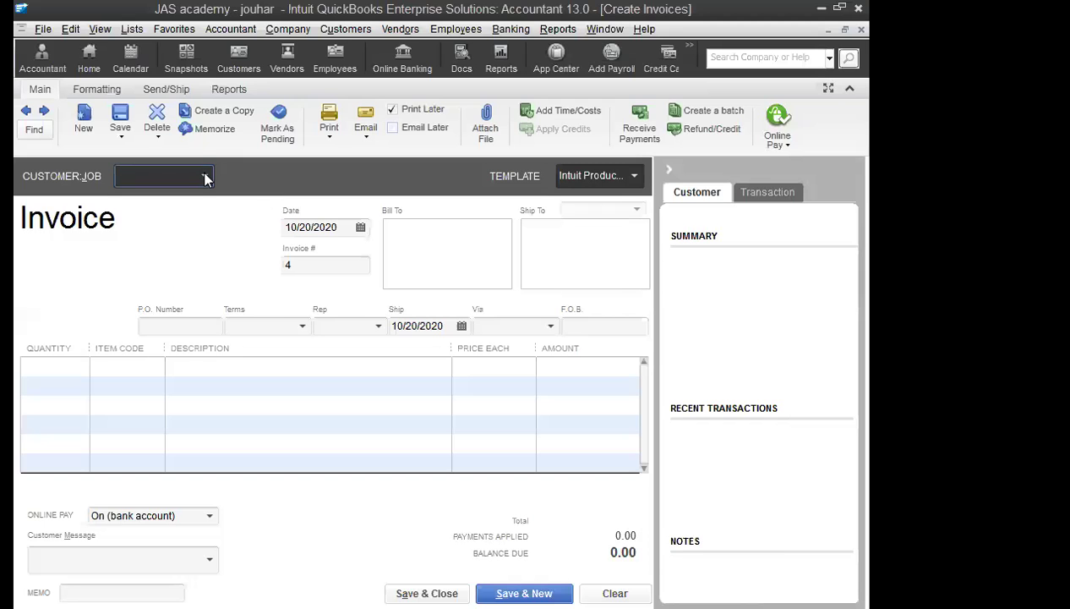
# Step: Add new customer D to the invoice with an as-of date of 10/01/2020
pyautogui.click(204, 175)
pyautogui.click(156, 200)
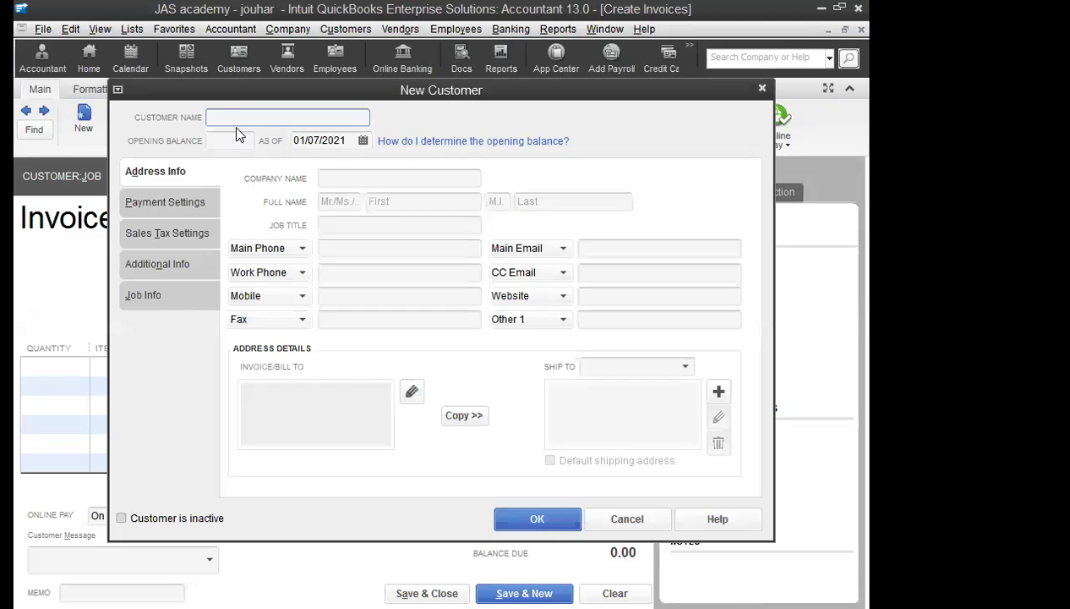
pyautogui.write('D')
pyautogui.click(363, 140)
pyautogui.click(309, 169)
pyautogui.click(309, 169)
pyautogui.click(309, 169)
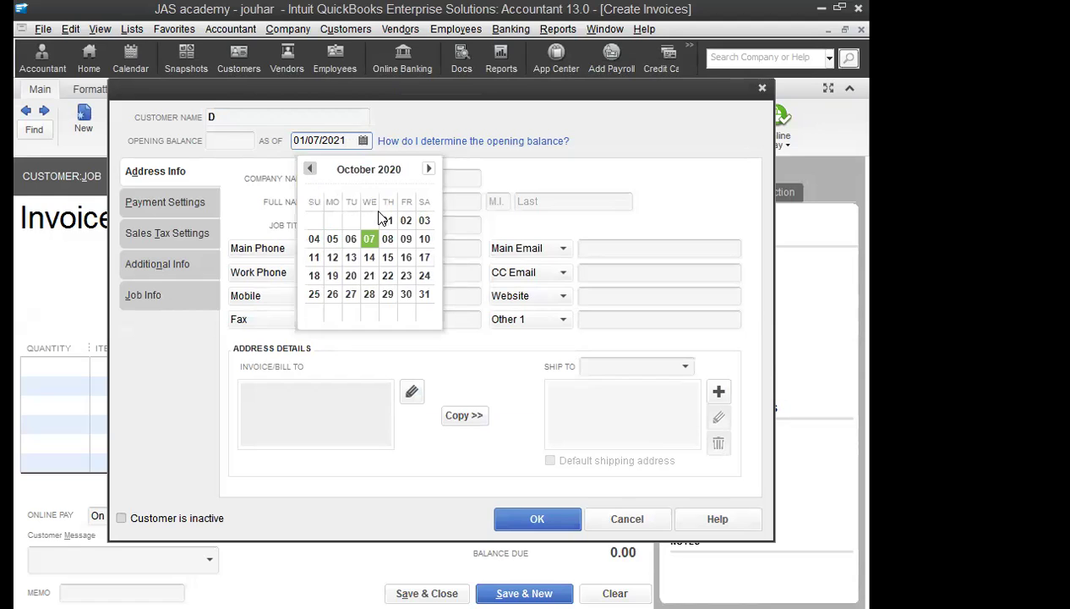
pyautogui.click(388, 219)
pyautogui.click(561, 514)
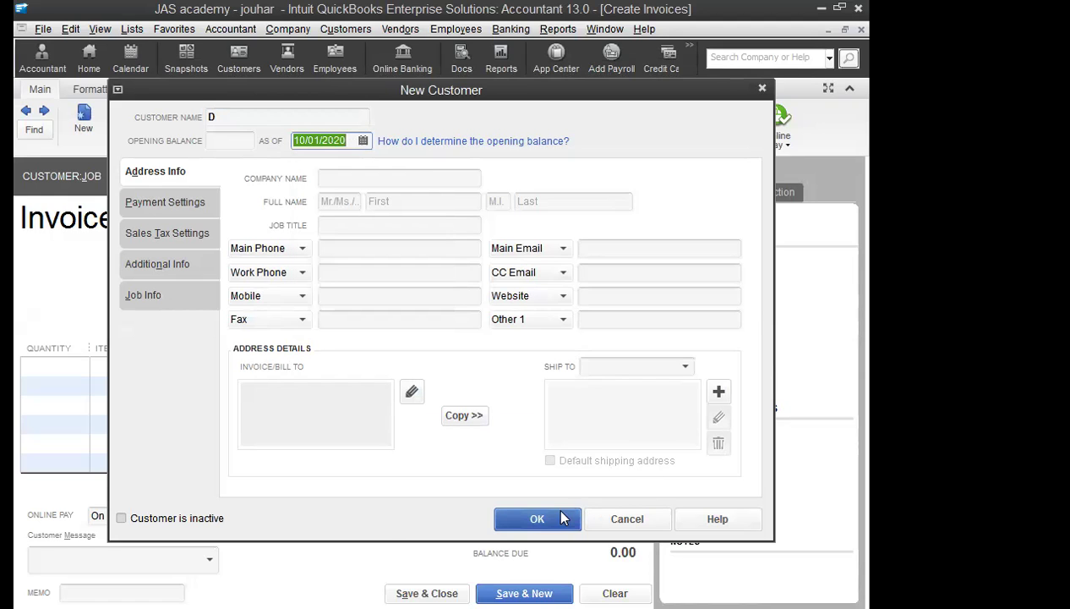
# Step: Bill customer D quantity 1 of the service item at 36,000 and save invoice #4
pyautogui.write('1')
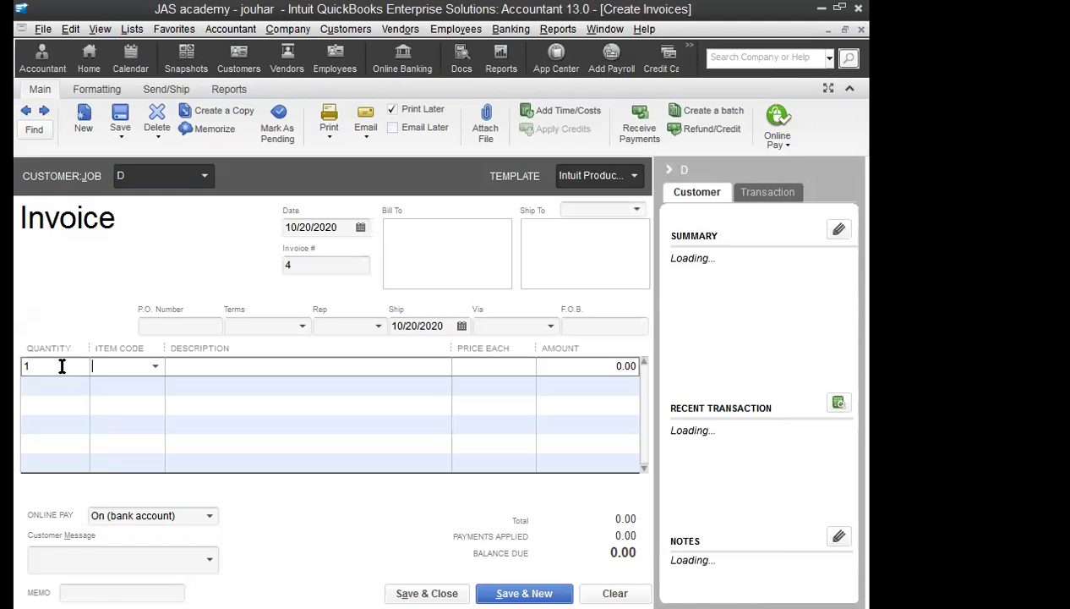
pyautogui.write('se')
pyautogui.press('Tab')
pyautogui.press('Tab')
pyautogui.write('36,000')
pyautogui.press('Tab')
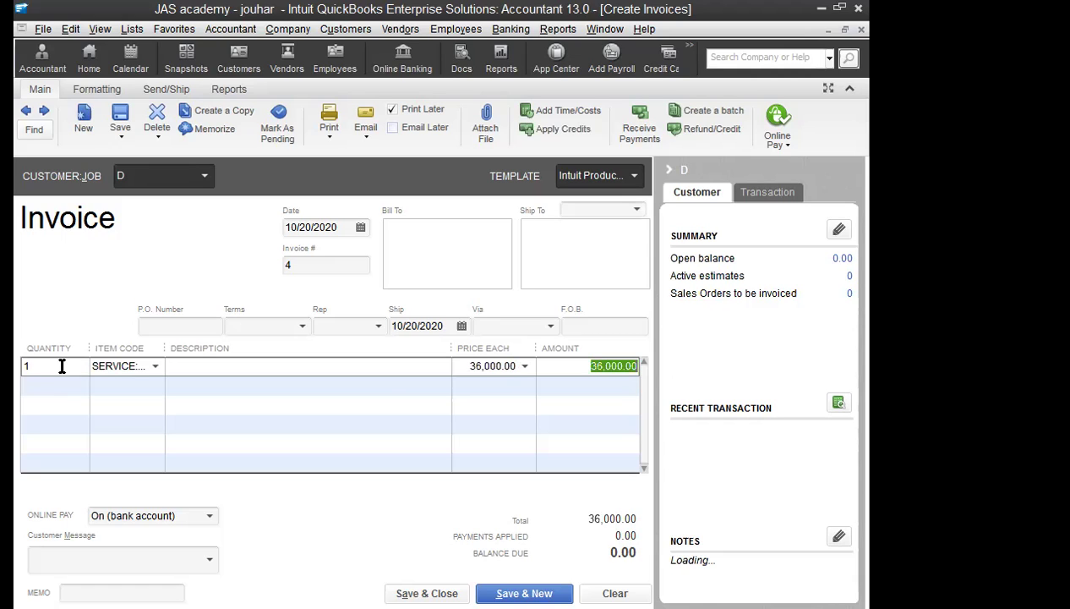
pyautogui.press('Return')
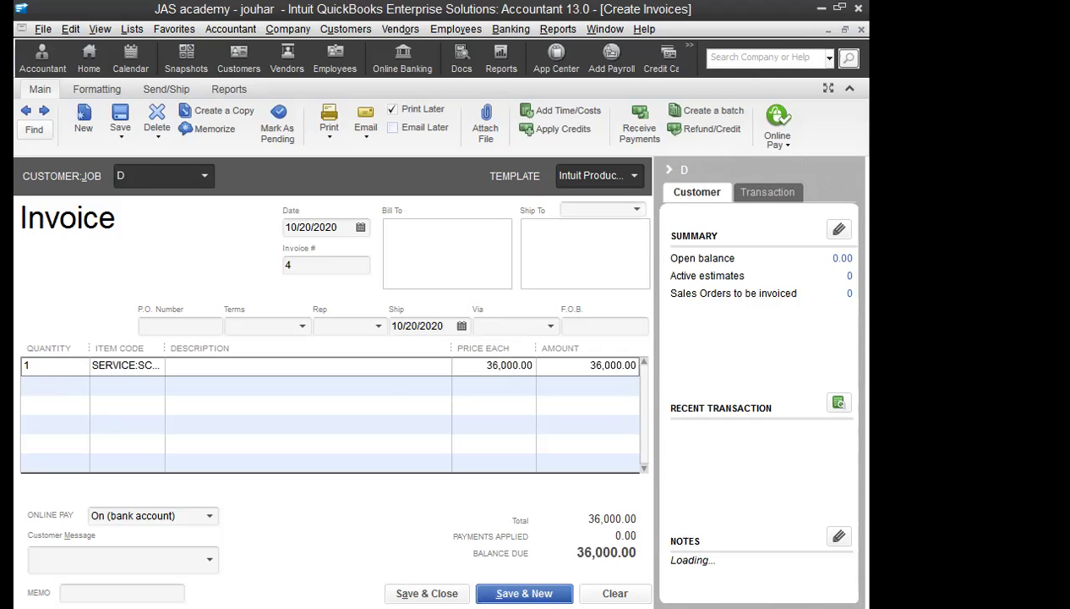
pyautogui.click(205, 180)
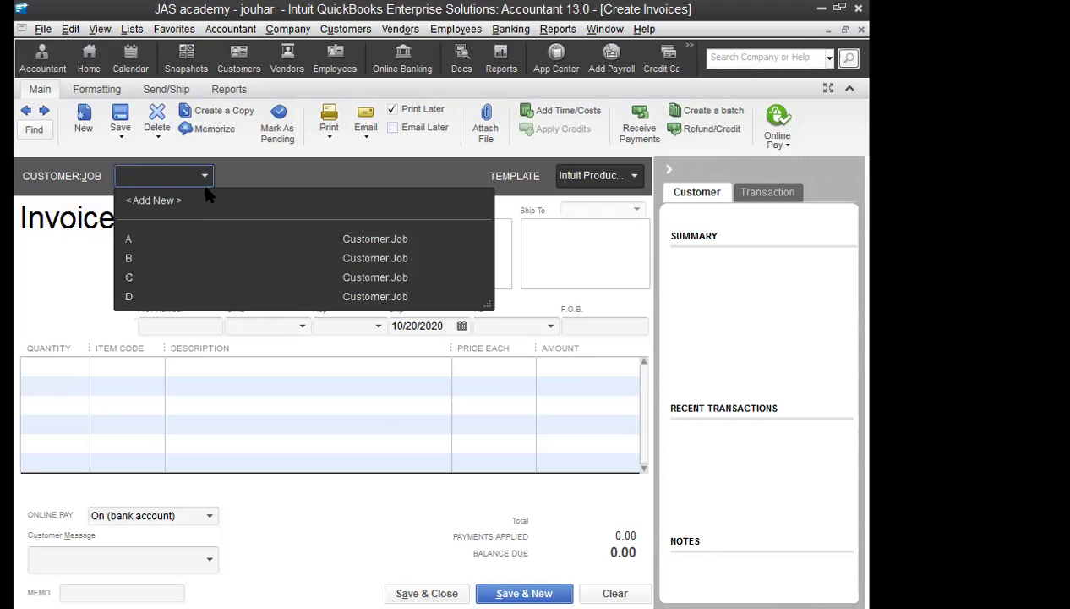
# Step: Add new customer E to the invoice with an as-of date of 10/01/2020
pyautogui.click(154, 201)
pyautogui.write('E')
pyautogui.press('Tab')
pyautogui.press('Tab')
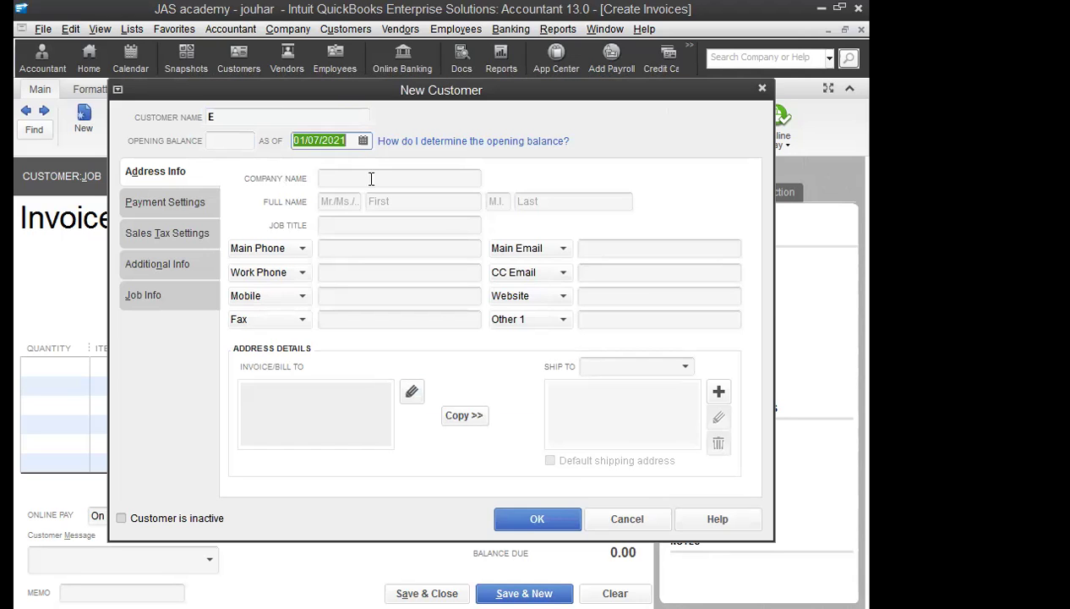
pyautogui.click(363, 140)
pyautogui.click(309, 169)
pyautogui.click(310, 169)
pyautogui.click(309, 169)
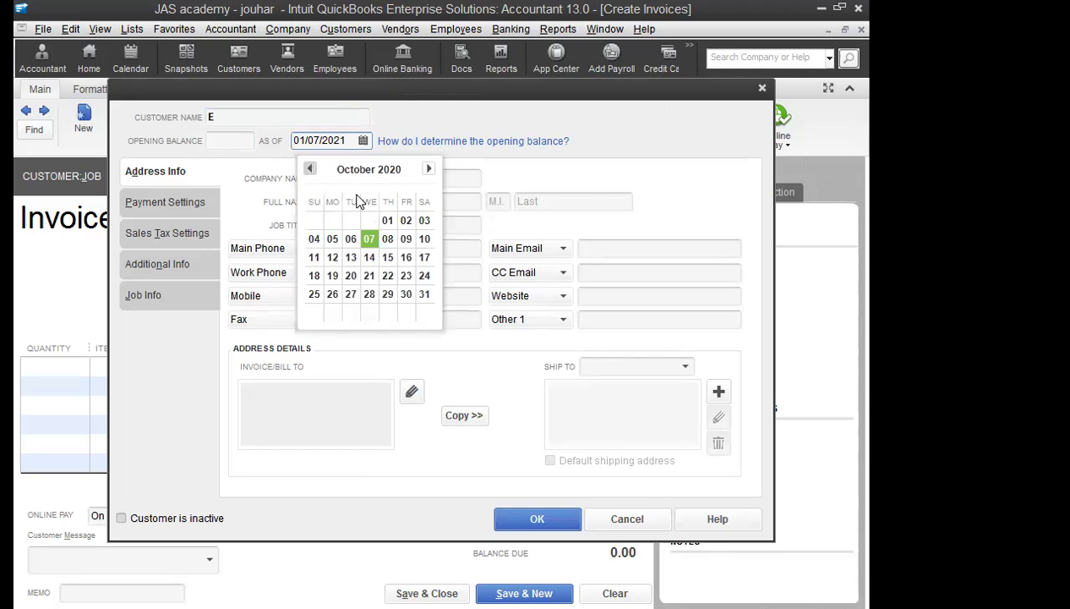
pyautogui.click(388, 220)
pyautogui.click(539, 518)
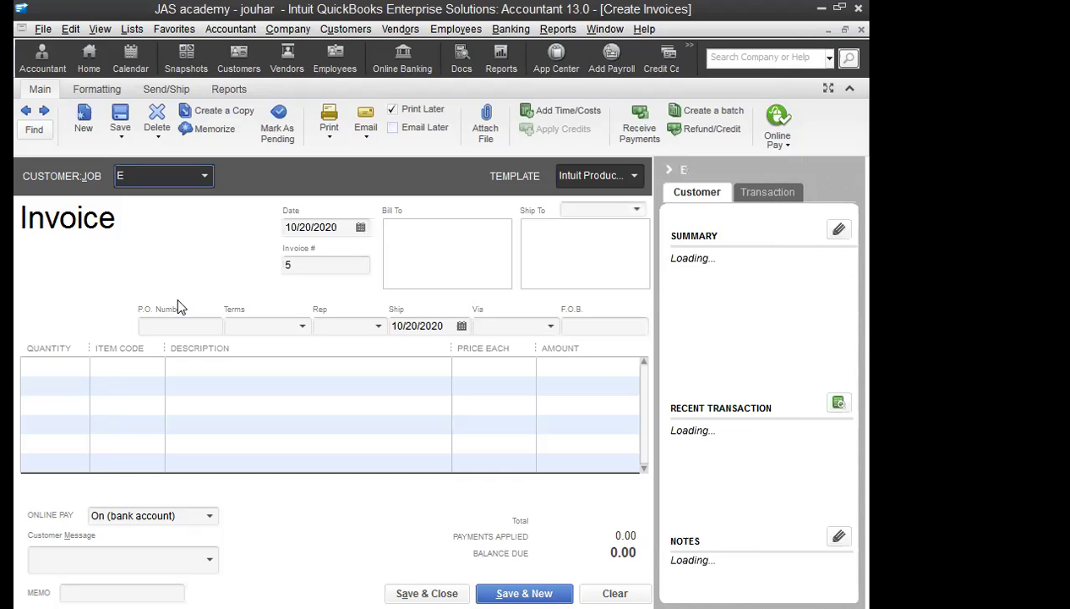
# Step: Bill customer E quantity 1 of SERVICE:SCHOOL at 36,000, then save and close invoice #5
pyautogui.write('1')
pyautogui.press('Tab')
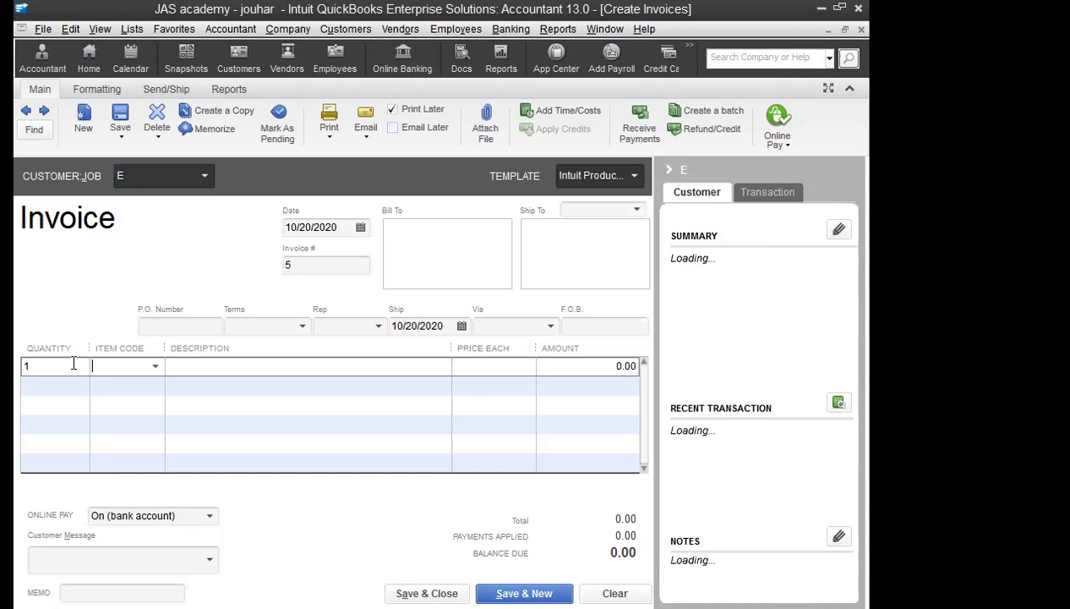
pyautogui.write('Sch')
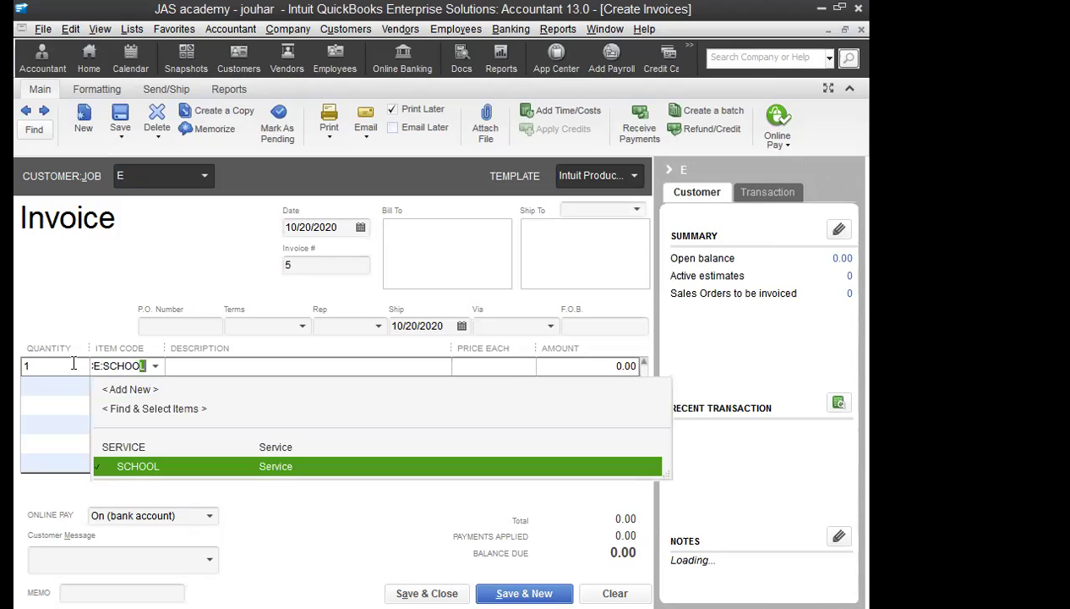
pyautogui.press('Tab')
pyautogui.write('35')
pyautogui.press('BackSpace')
pyautogui.write('6000')
pyautogui.press('Tab')
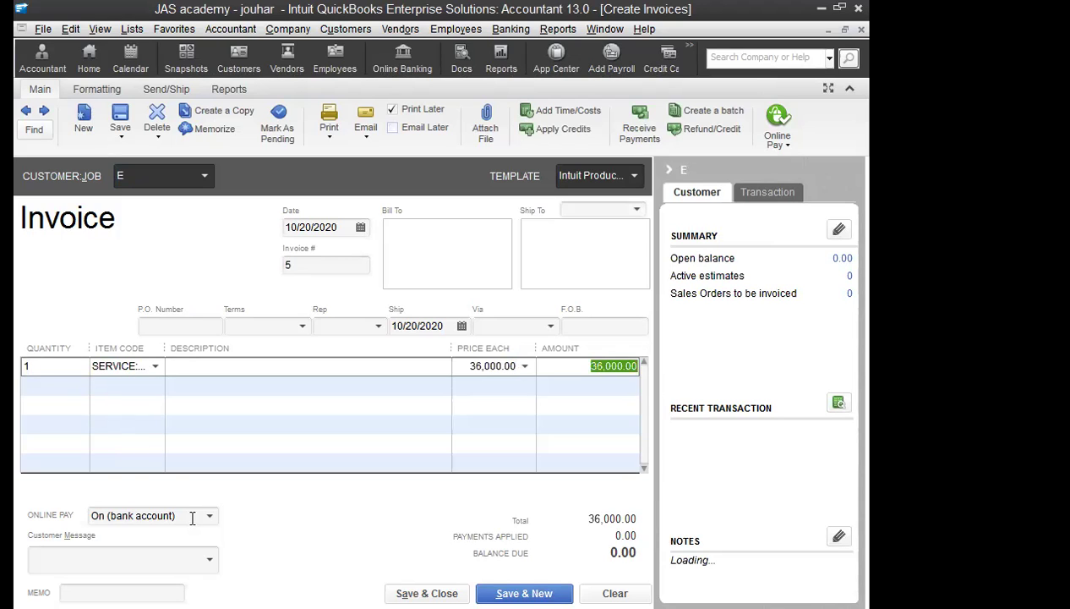
pyautogui.hotkey('ctrl', 'a')
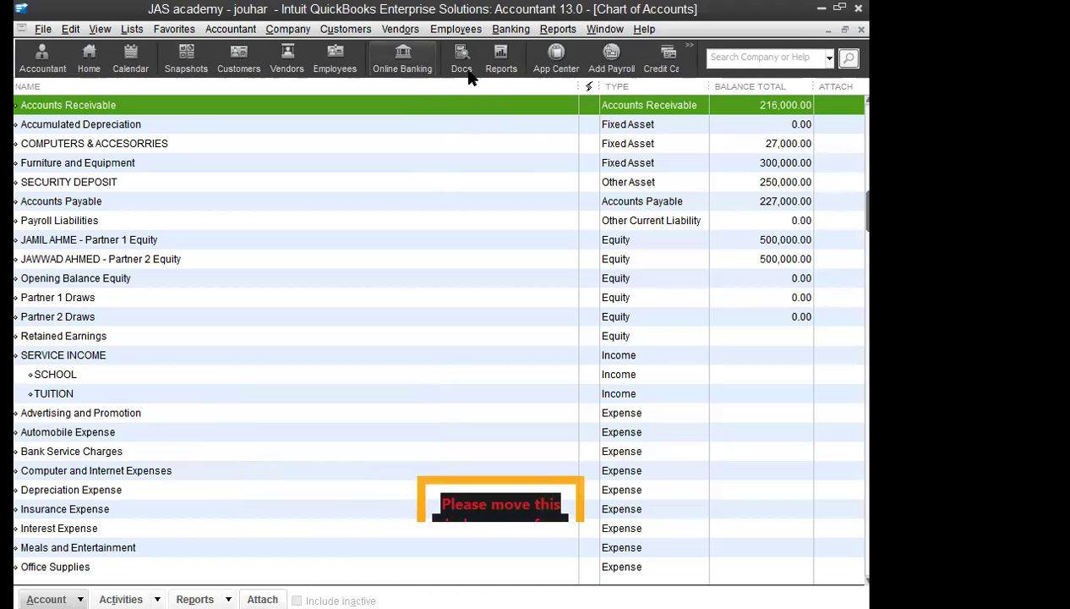
pyautogui.doubleClick(123, 375)
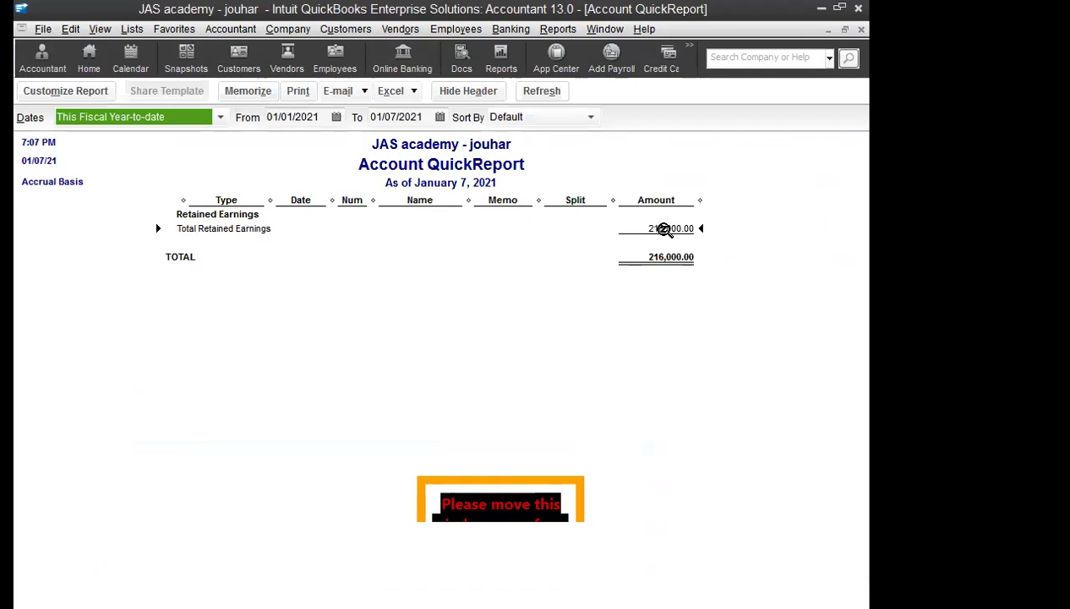
pyautogui.doubleClick(664, 230)
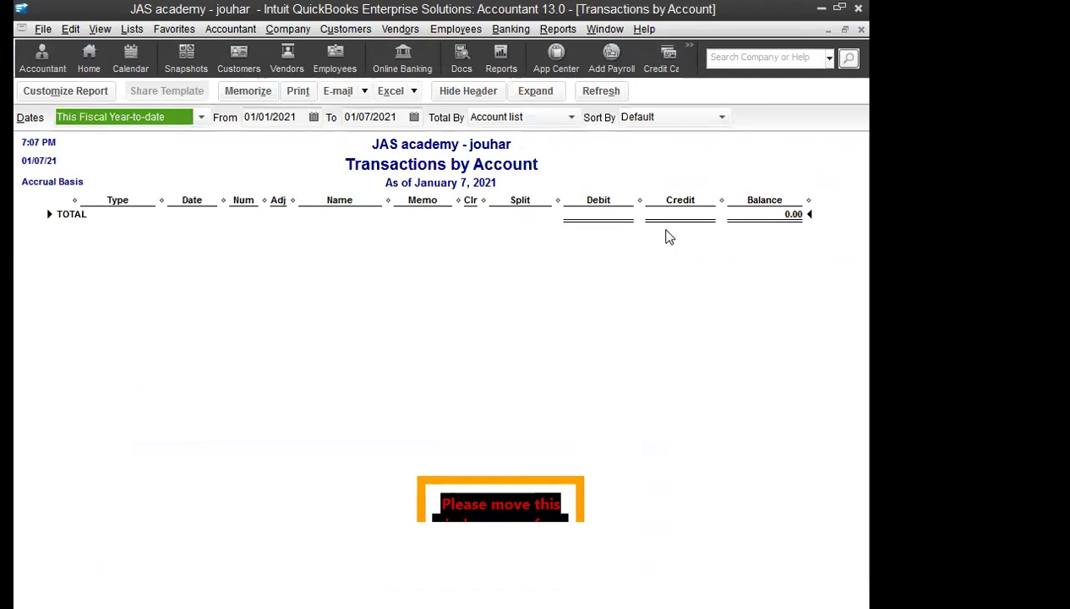
pyautogui.click(862, 29)
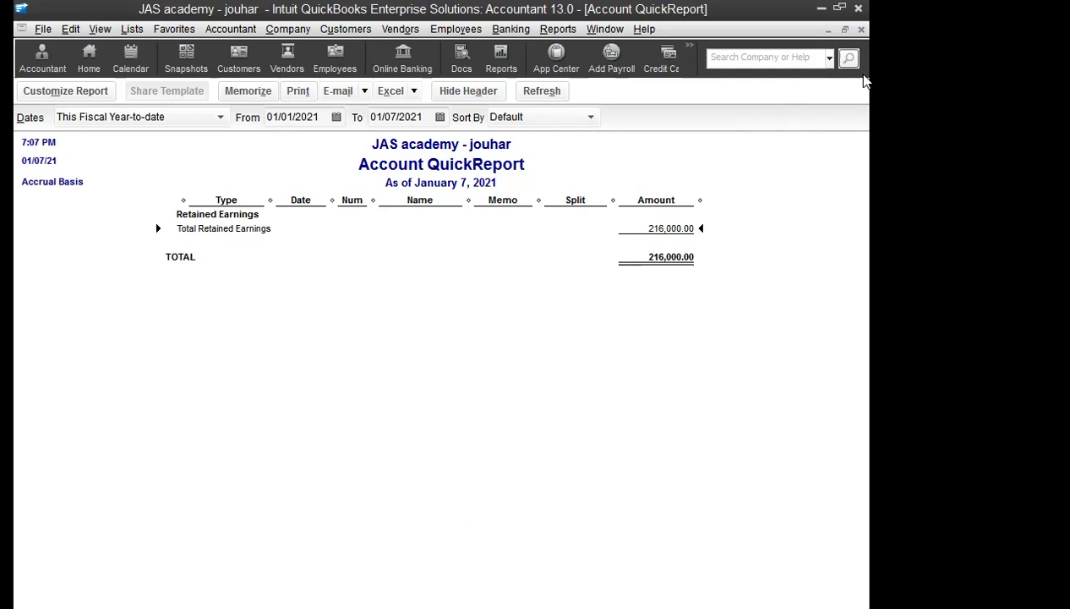
pyautogui.click(862, 28)
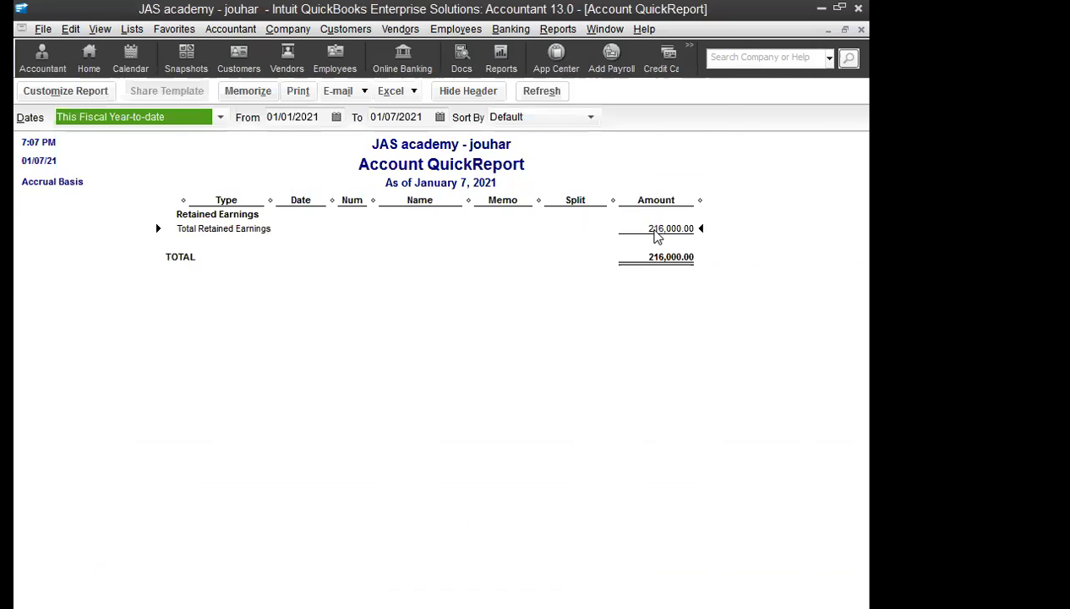
pyautogui.doubleClick(655, 233)
pyautogui.click(861, 29)
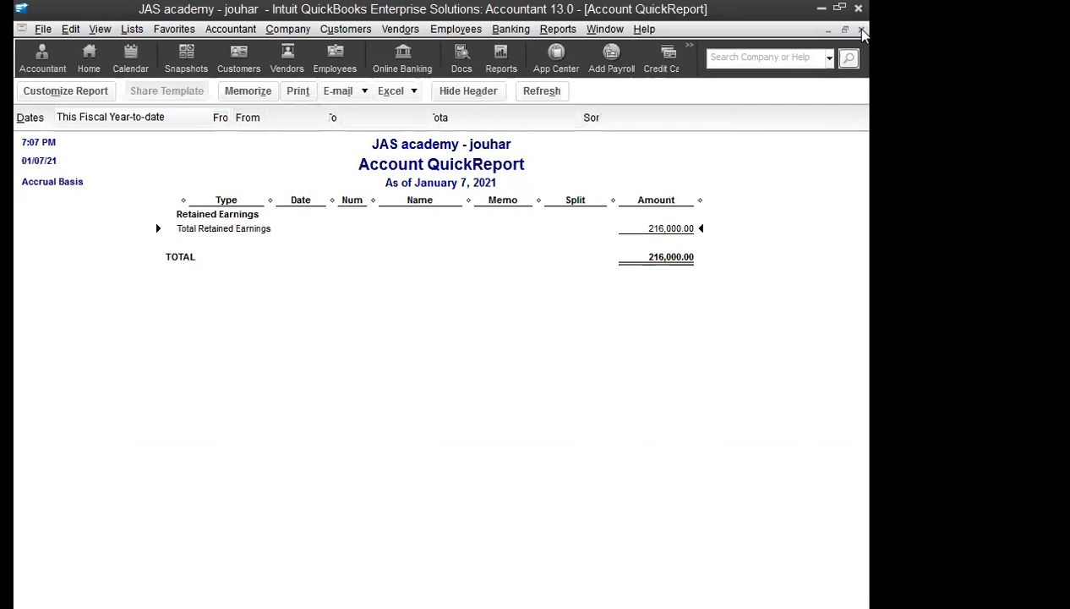
pyautogui.click(861, 31)
pyautogui.click(510, 29)
pyautogui.moveTo(558, 29)
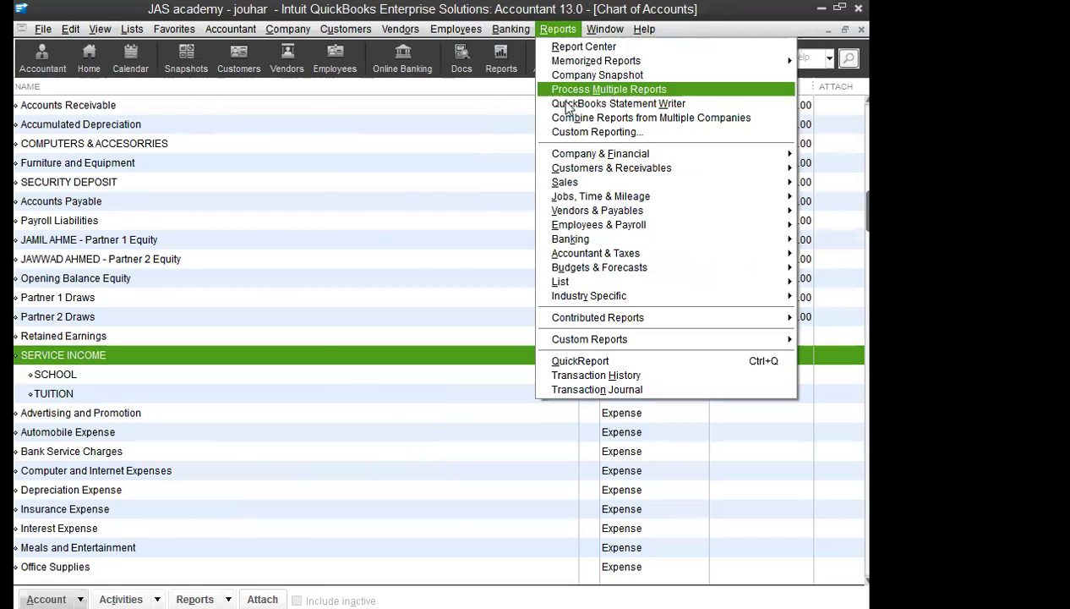
pyautogui.moveTo(592, 153)
pyautogui.click(440, 154)
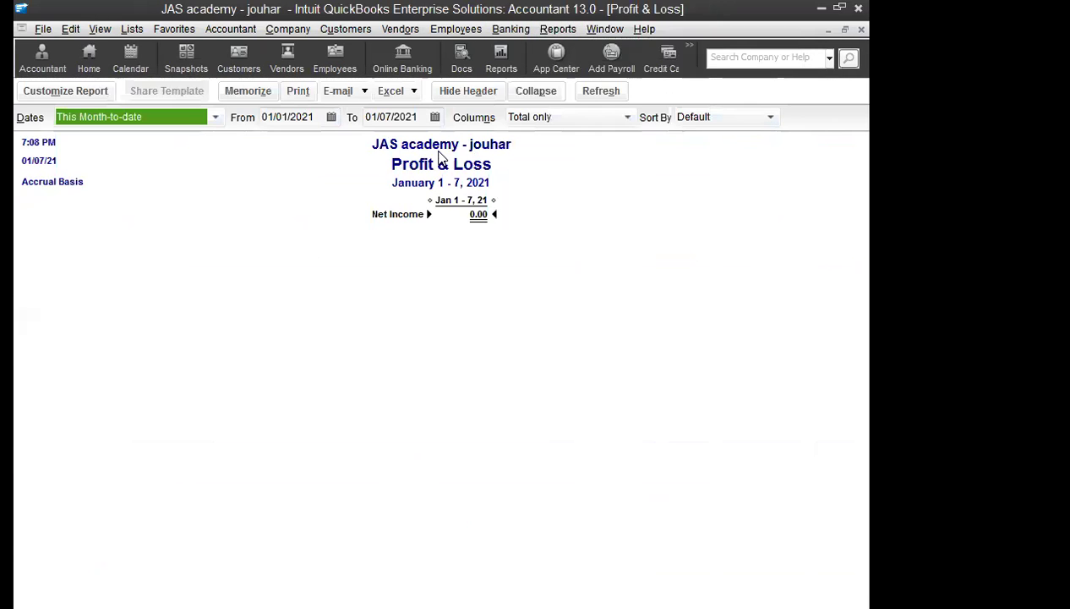
pyautogui.click(862, 29)
pyautogui.click(558, 28)
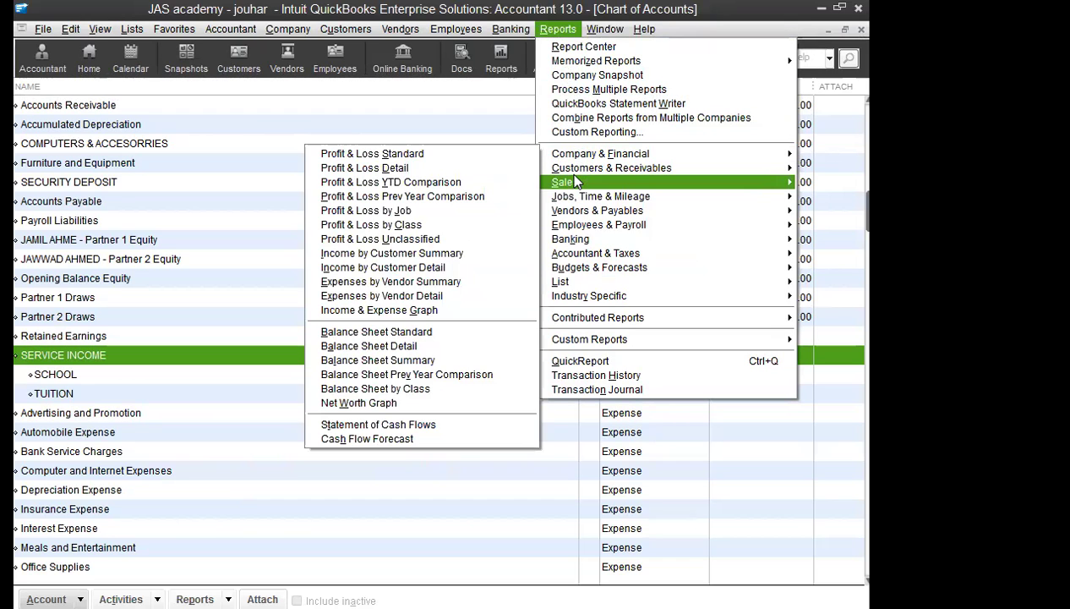
pyautogui.moveTo(575, 181)
pyautogui.click(476, 177)
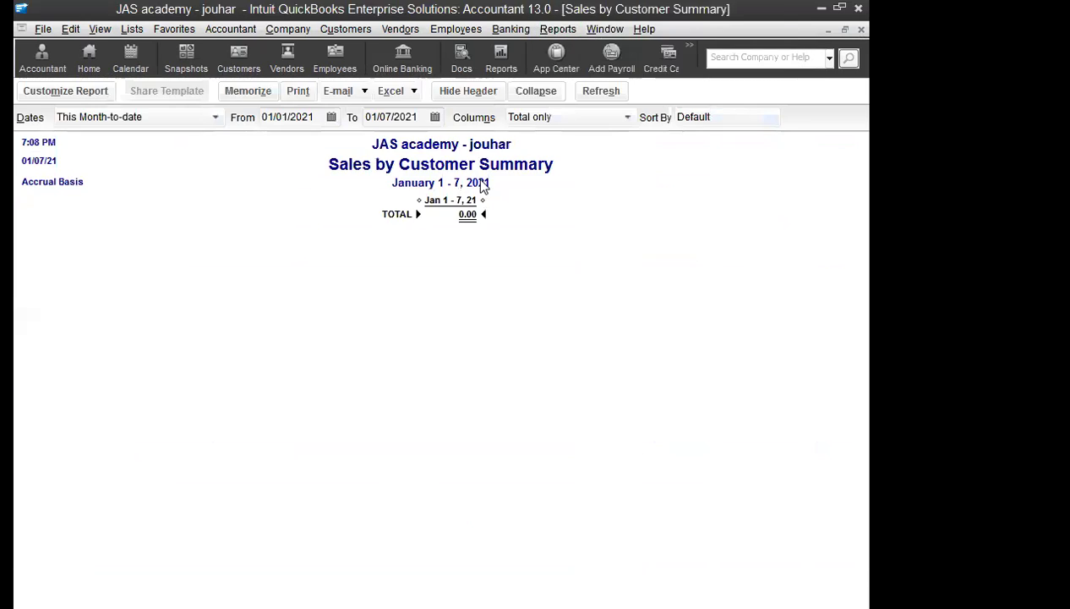
pyautogui.click(862, 28)
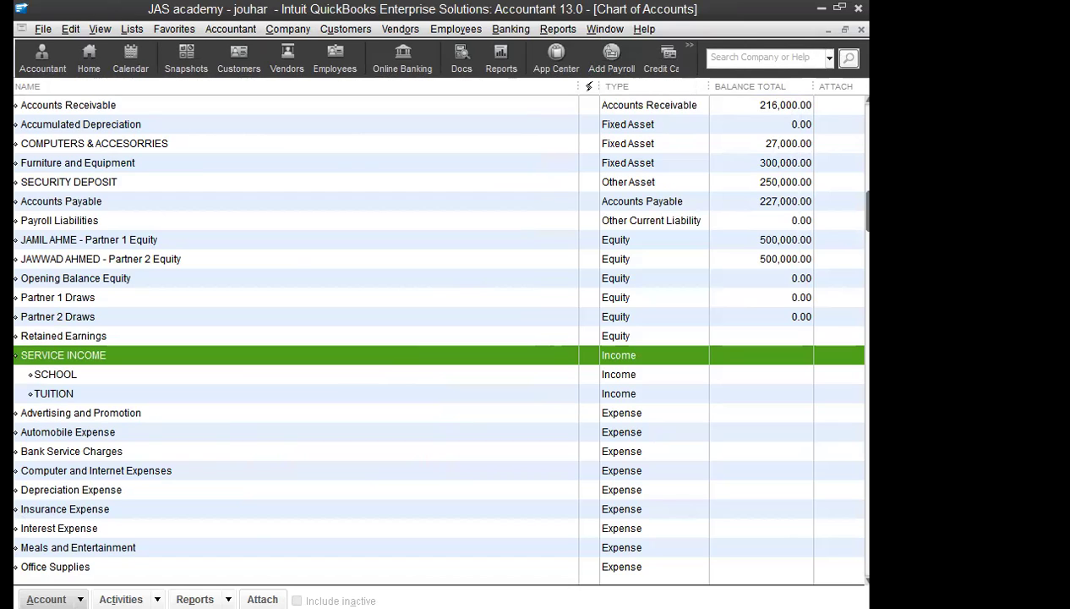
pyautogui.click(177, 31)
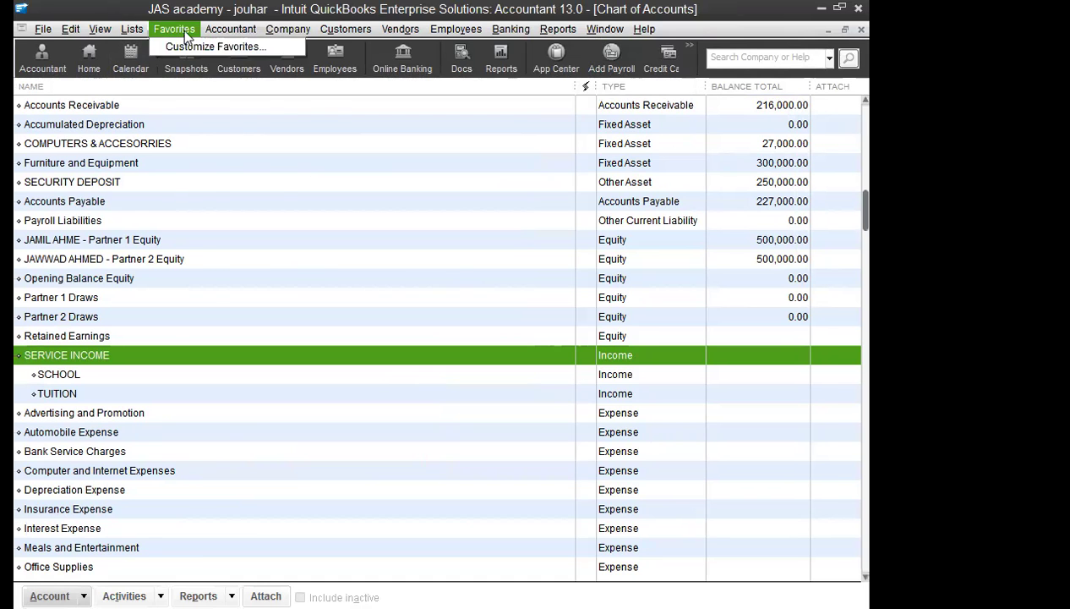
pyautogui.moveTo(242, 31)
pyautogui.moveTo(345, 29)
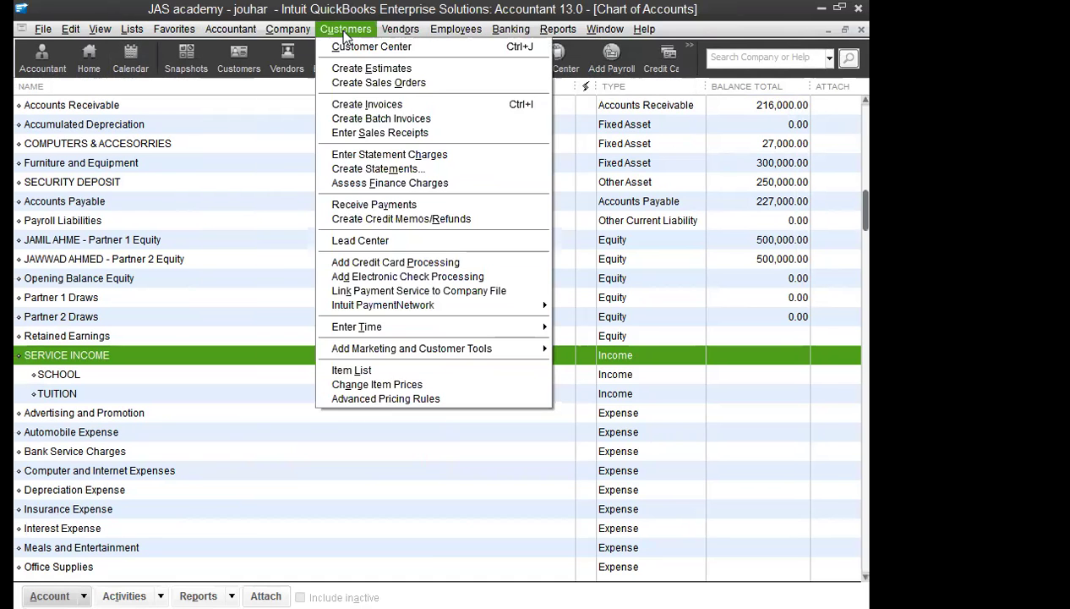
# Step: Start invoice 6 for customer A with quantity 1 of SERVICE:TUITION priced at 15,000.00
pyautogui.click(388, 103)
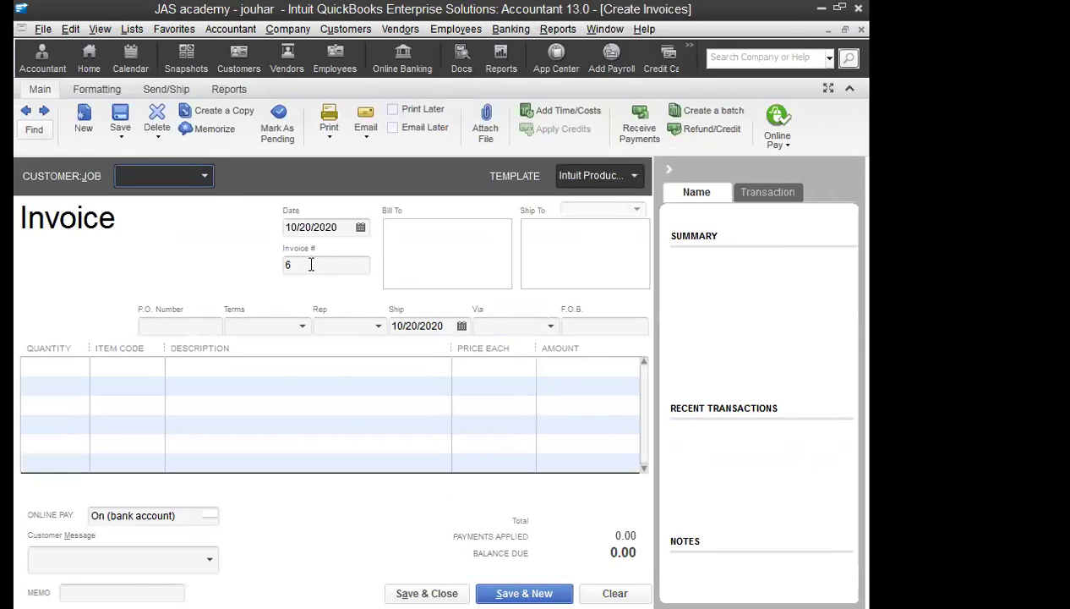
pyautogui.write('A')
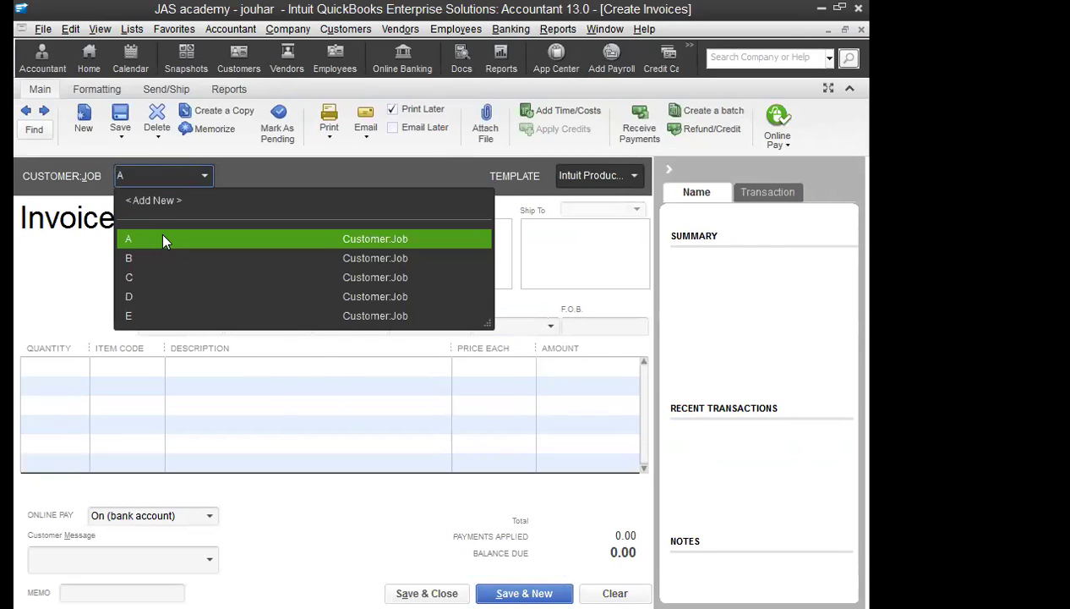
pyautogui.click(65, 369)
pyautogui.write('1')
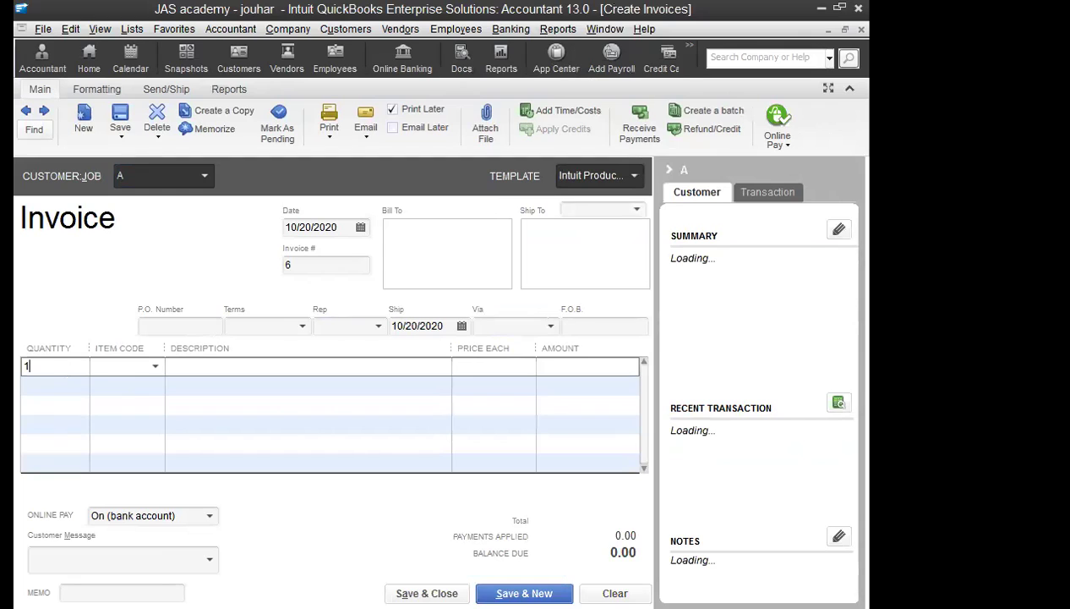
pyautogui.press('Tab')
pyautogui.write('T')
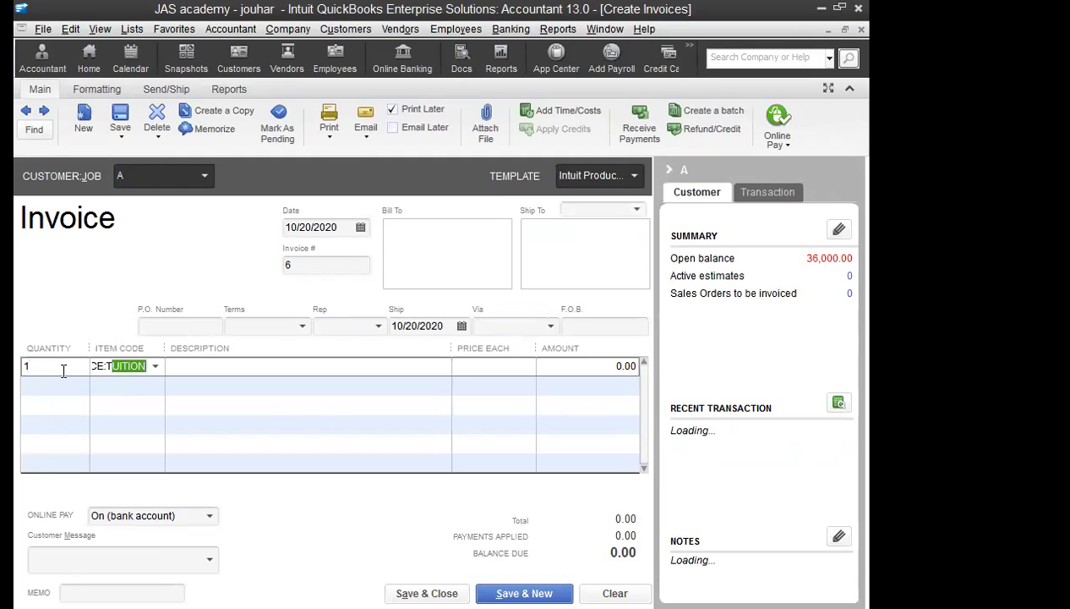
pyautogui.press('Tab')
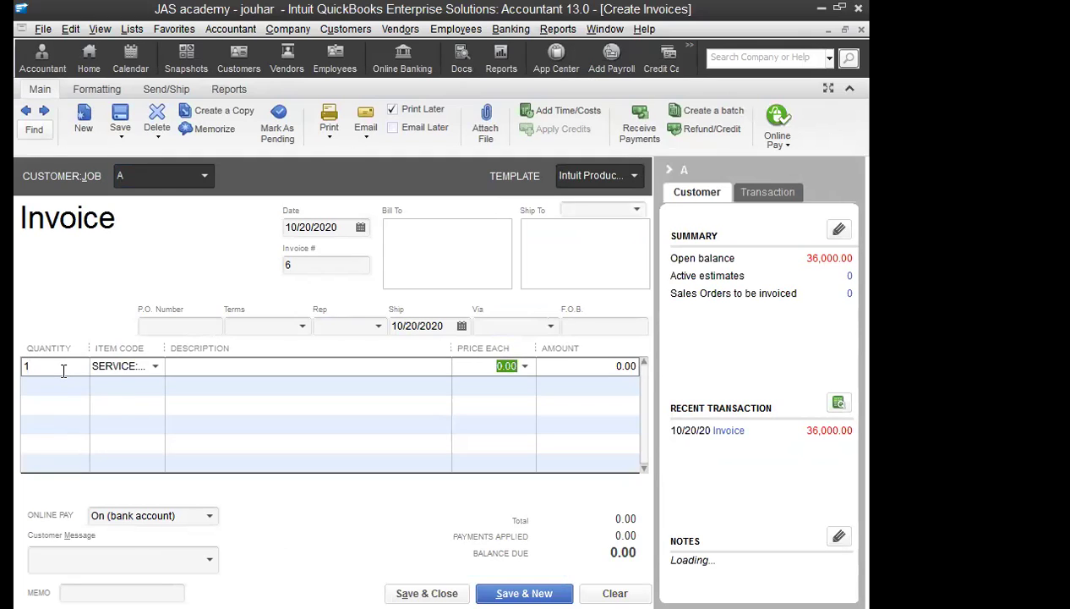
pyautogui.write('25000')
pyautogui.press('Tab')
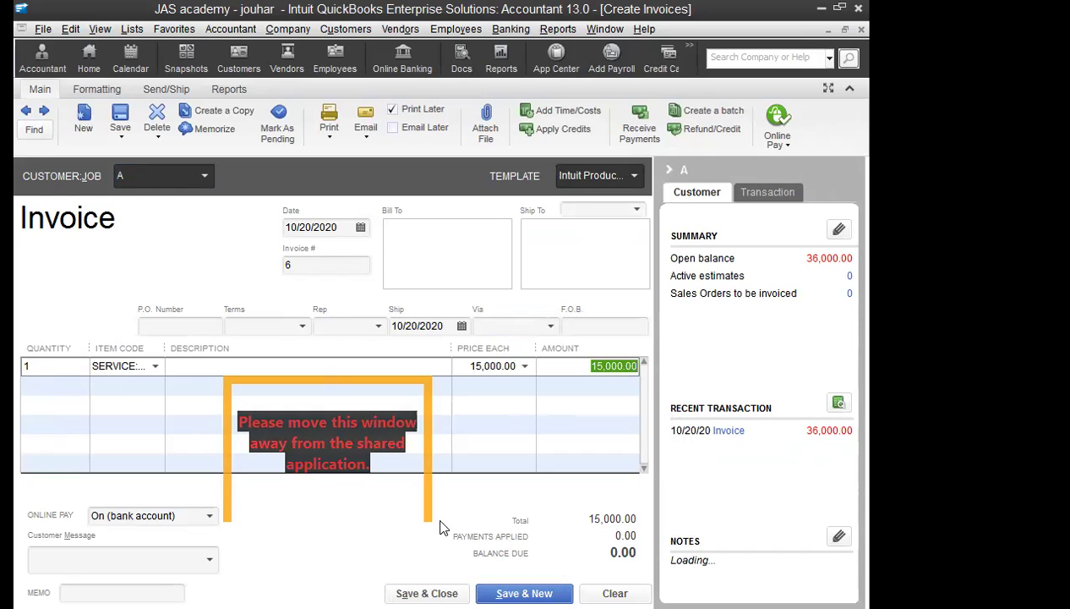
# Step: Save customer A's invoice, then bill customer B quantity 1 of TUITION at 15,000
pyautogui.click(524, 592)
pyautogui.click(204, 175)
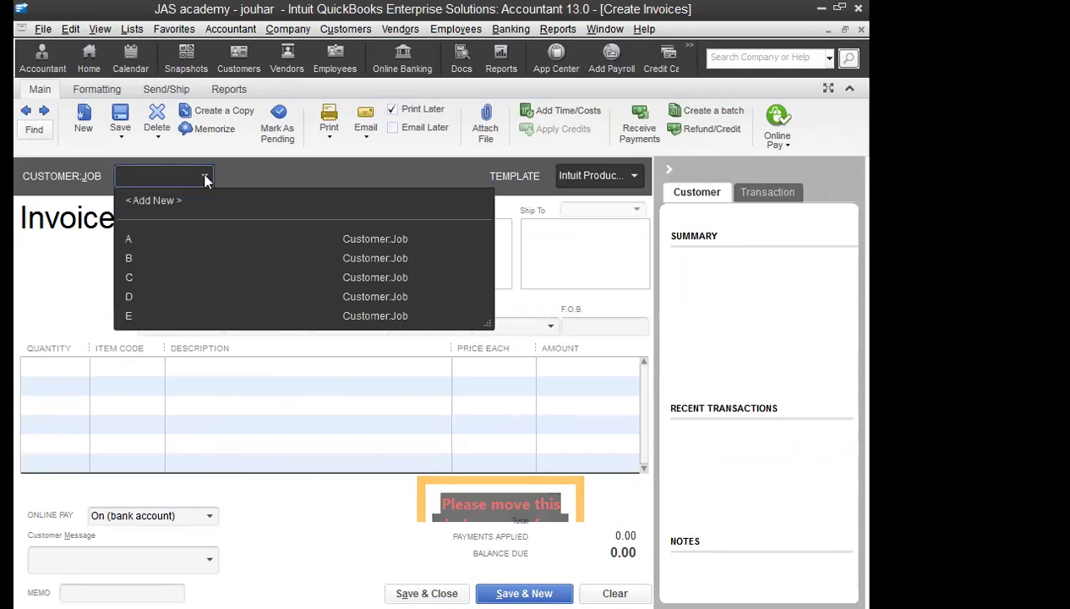
pyautogui.click(185, 258)
pyautogui.click(70, 366)
pyautogui.write('1')
pyautogui.click(91, 366)
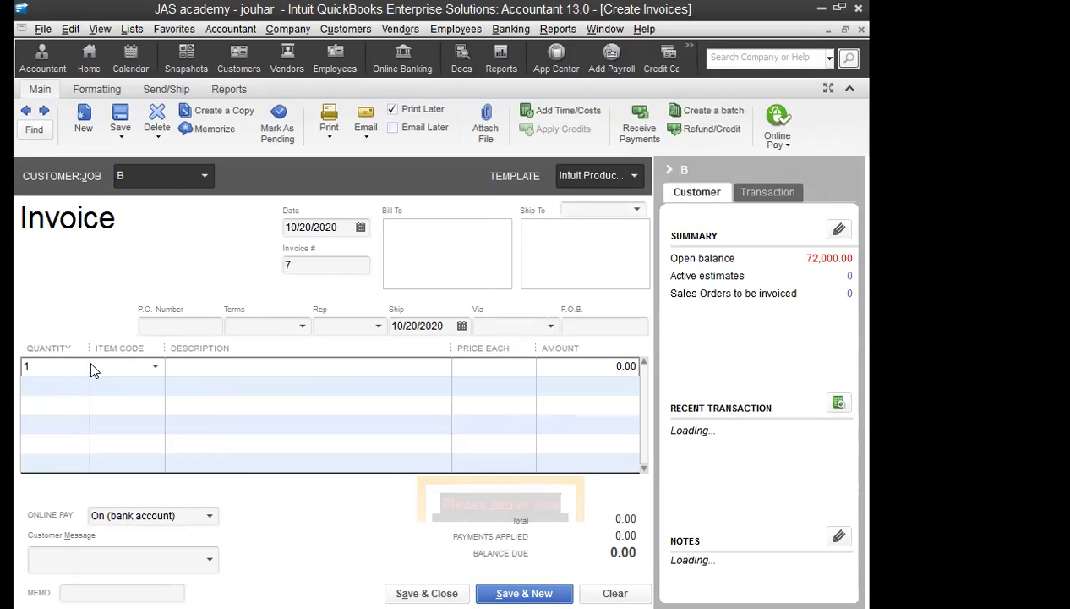
pyautogui.write('tui')
pyautogui.press('Tab')
pyautogui.press('Tab')
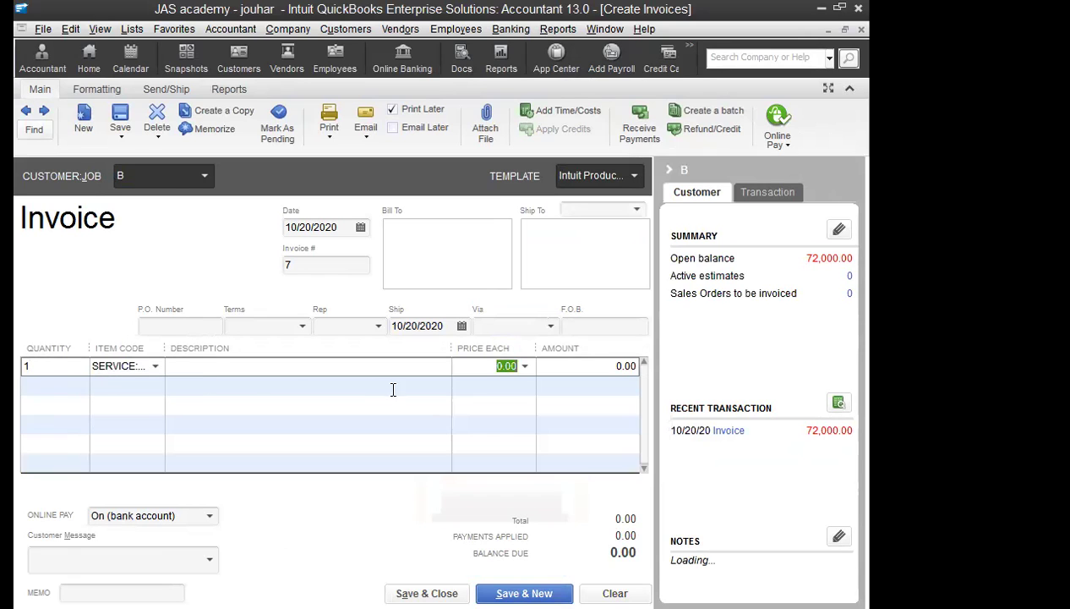
pyautogui.write('15,000')
pyautogui.press('Tab')
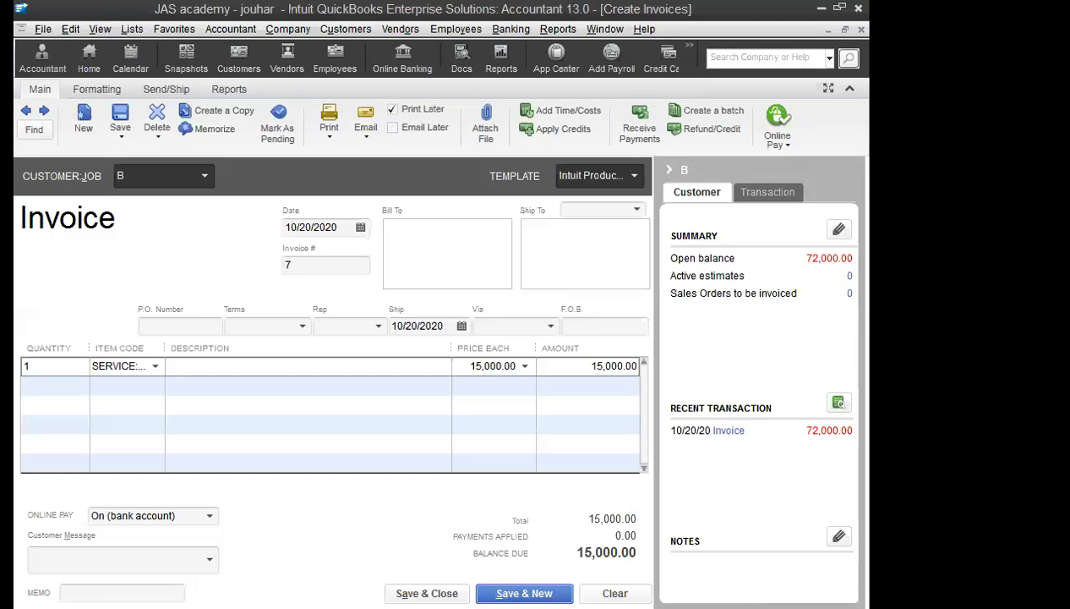
# Step: Save B's invoice, then bill customer C quantity 1 of TUITION at 15,000 and save invoice #8
pyautogui.hotkey('alt', 's')
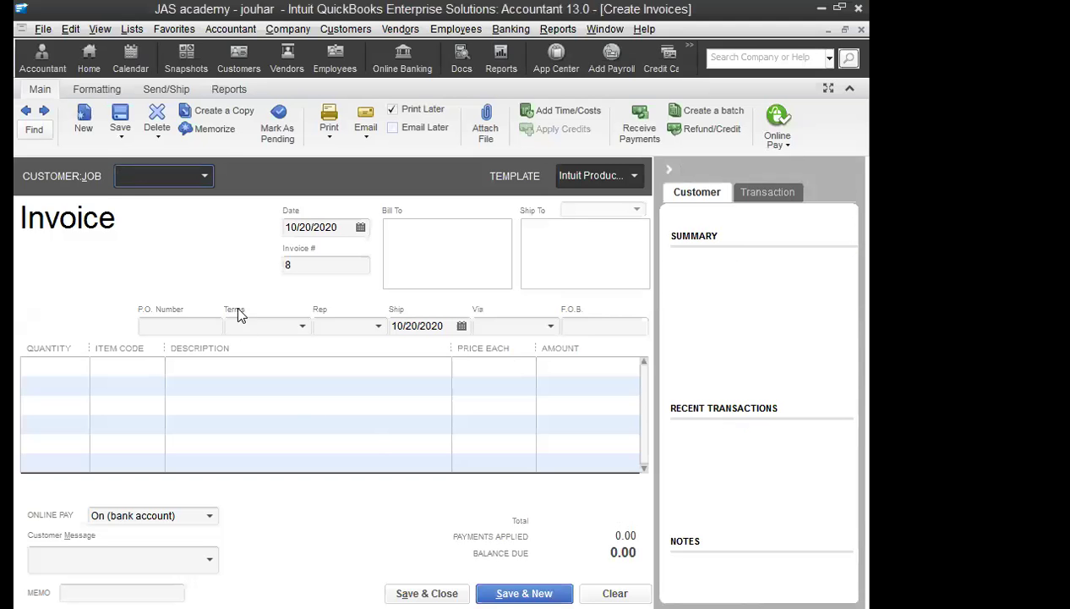
pyautogui.click(203, 176)
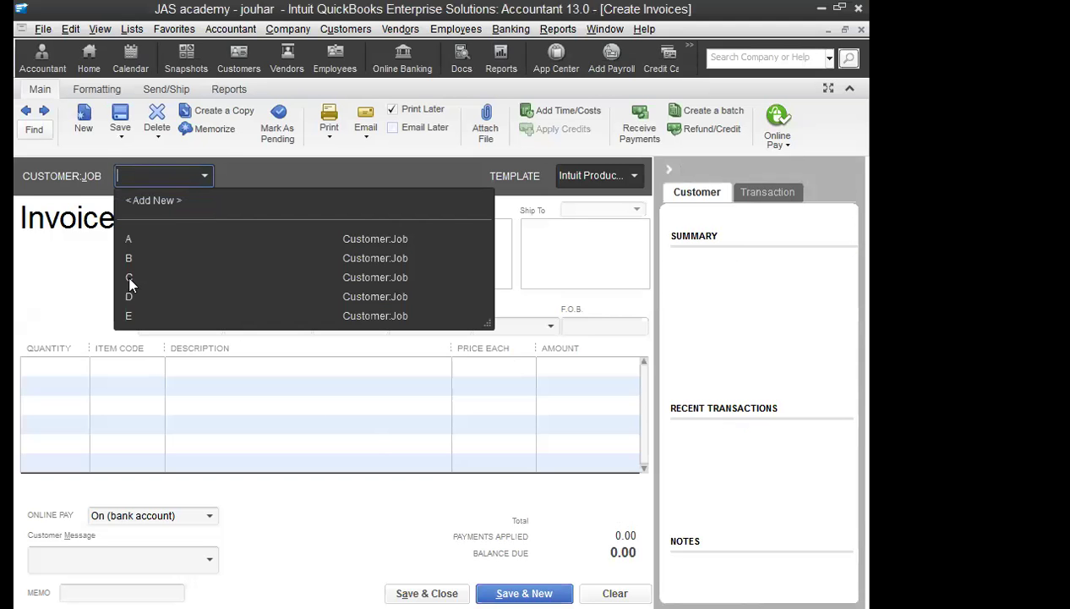
pyautogui.write('c')
pyautogui.click(72, 366)
pyautogui.write('1')
pyautogui.press('Tab')
pyautogui.write('tui')
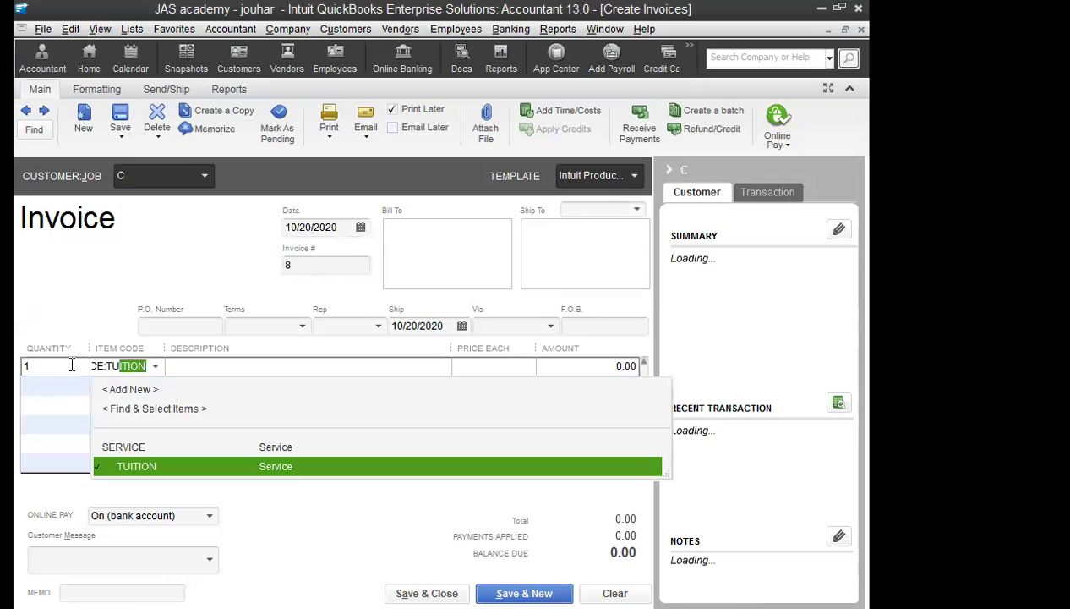
pyautogui.press('Tab')
pyautogui.press('Tab')
pyautogui.write('15,000')
pyautogui.press('Tab')
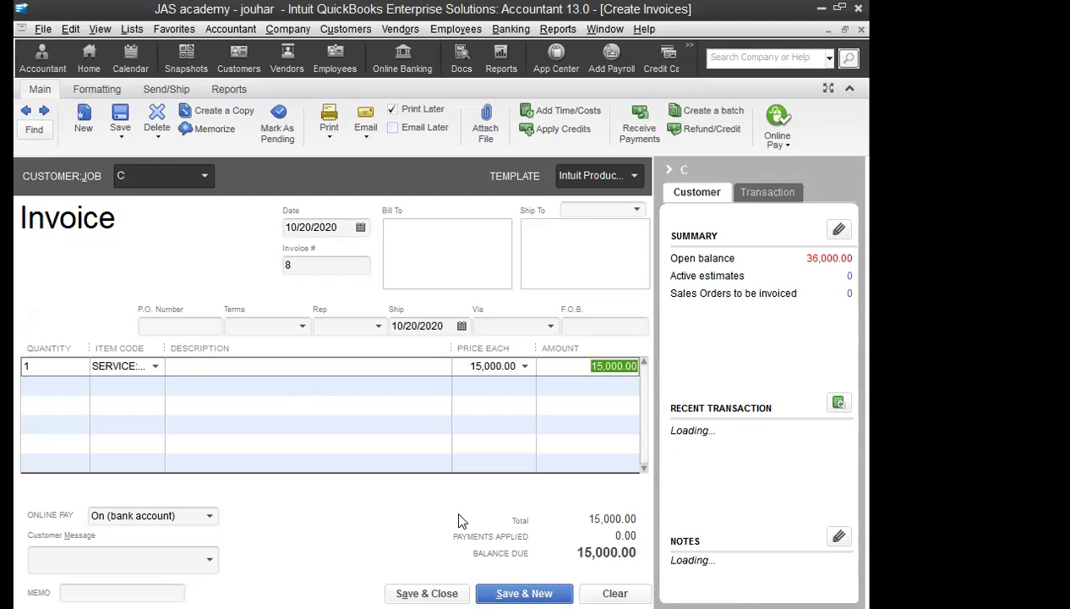
pyautogui.hotkey('alt', 's')
# Step: Bill customer D quantity 1 of the service item at 15,000 and save the invoice
pyautogui.click(203, 175)
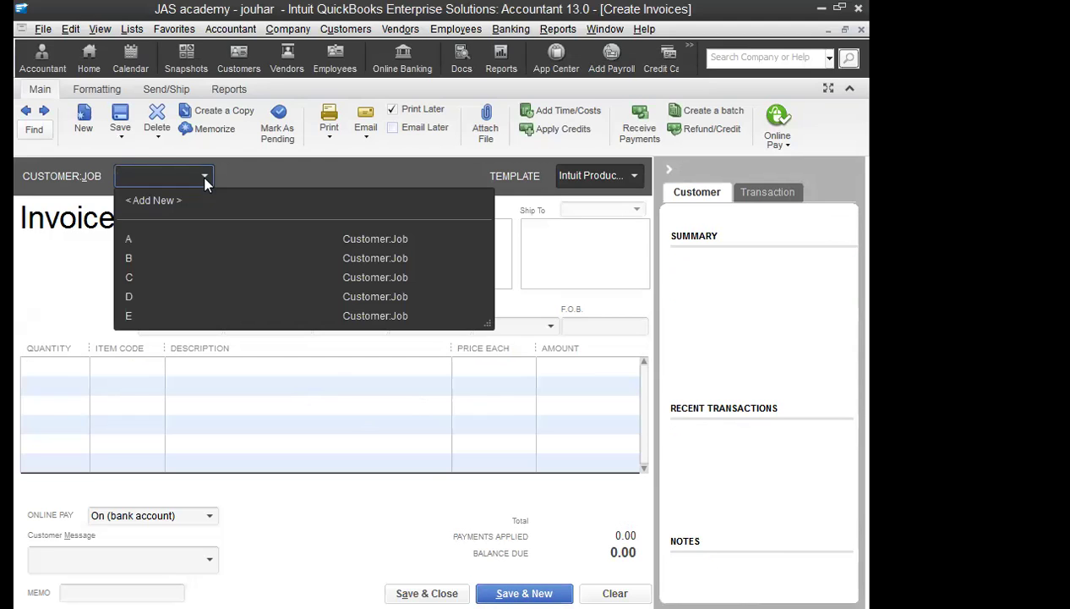
pyautogui.click(132, 289)
pyautogui.click(54, 370)
pyautogui.write('1')
pyautogui.press('Tab')
pyautogui.write('se')
pyautogui.press('Tab')
pyautogui.press('Tab')
pyautogui.write('15,000')
pyautogui.press('Tab')
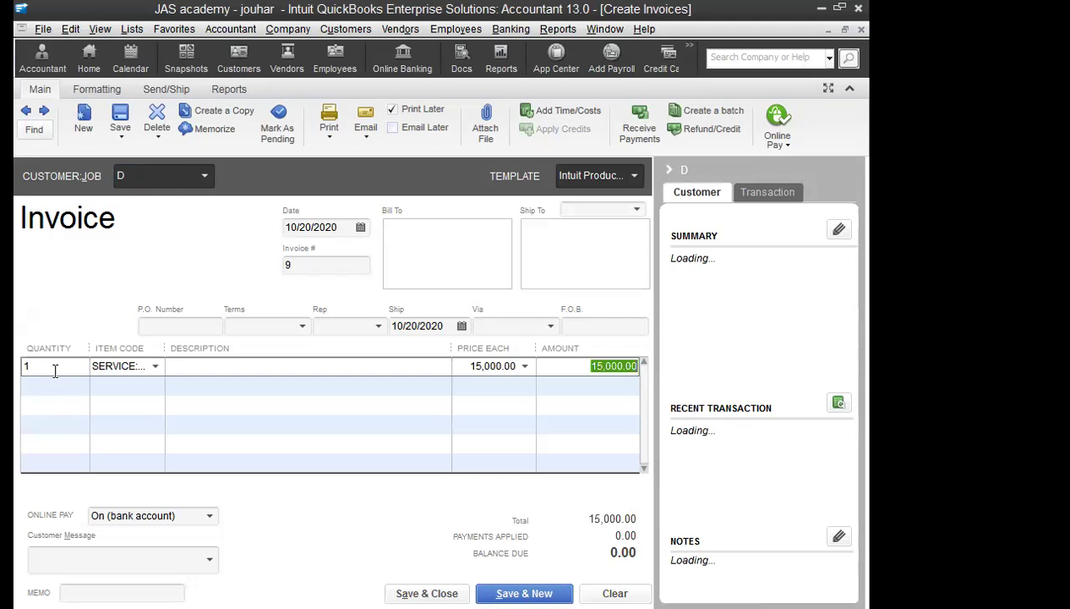
pyautogui.hotkey('alt', 's')
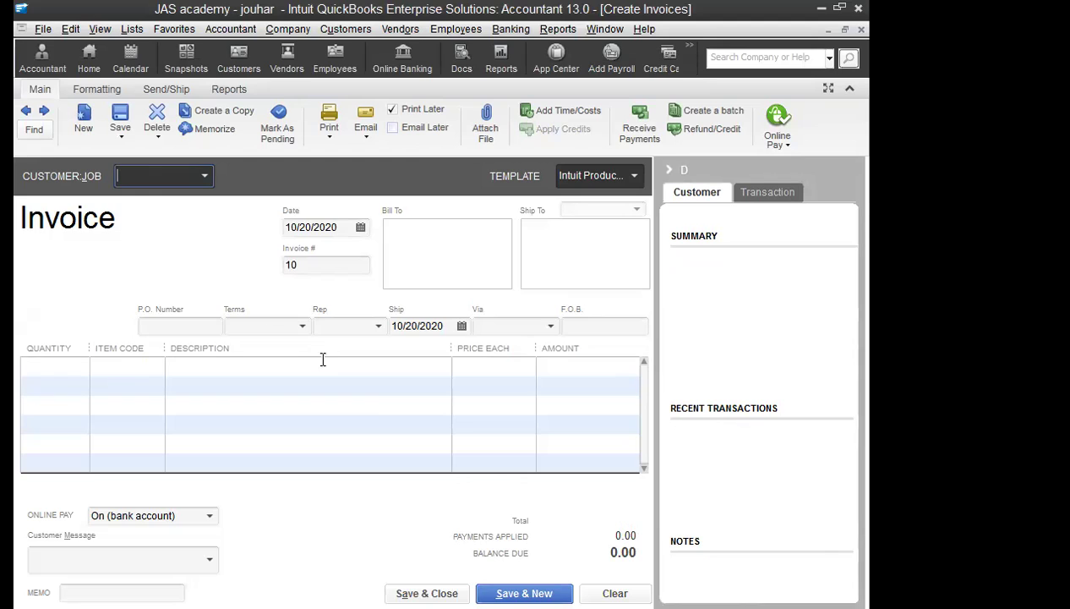
# Step: Bill customer E quantity 1 of TUITION at 15,000, then save and close invoicing
pyautogui.click(193, 179)
pyautogui.click(142, 316)
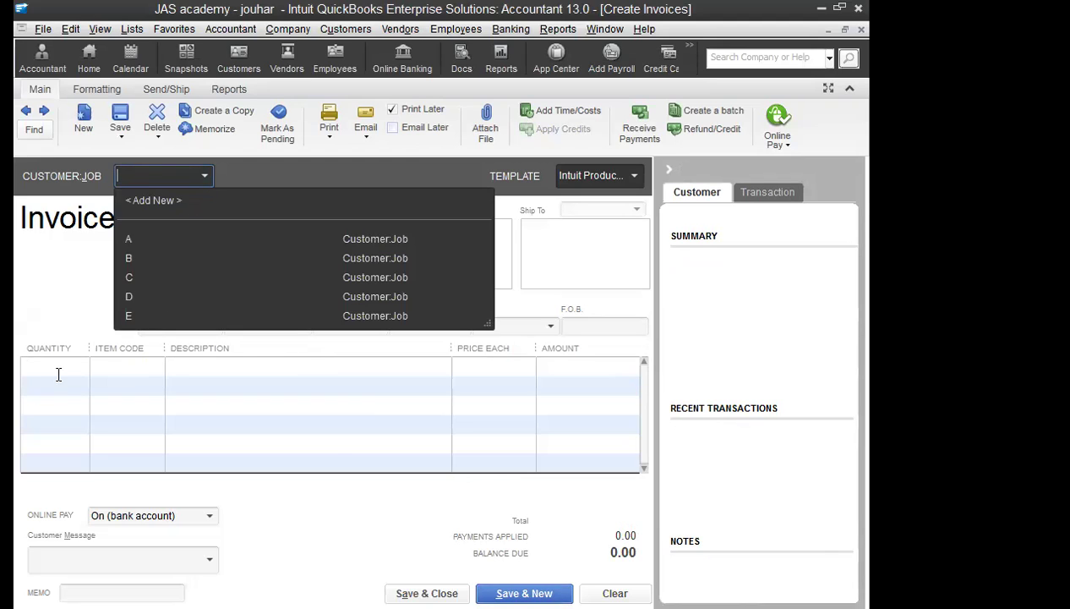
pyautogui.click(54, 366)
pyautogui.write('1')
pyautogui.press('Tab')
pyautogui.write('tui')
pyautogui.press('Tab')
pyautogui.write('15000')
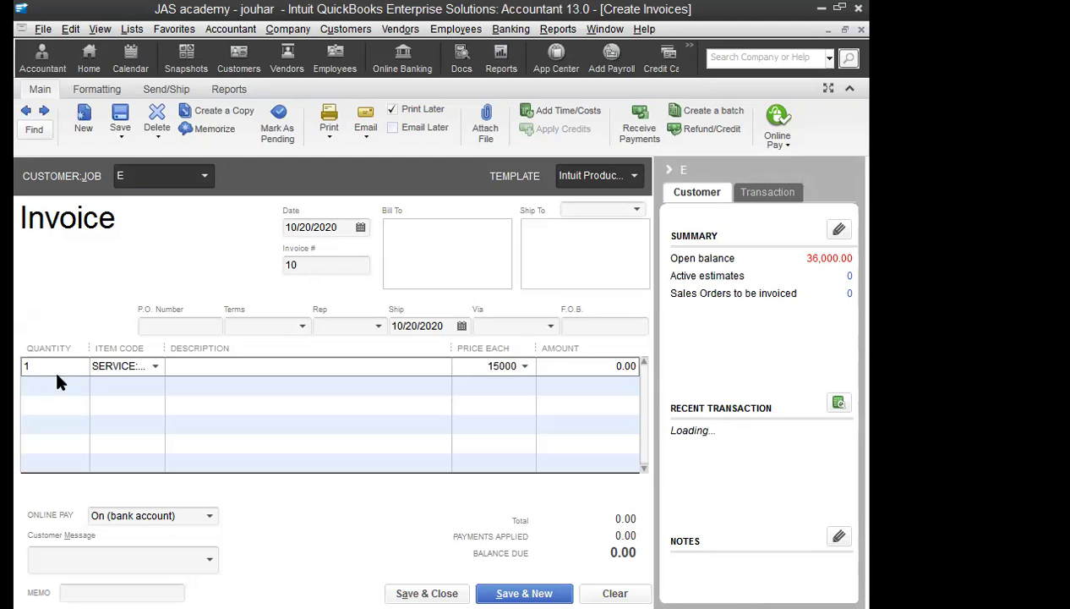
pyautogui.press('Tab')
pyautogui.click(427, 592)
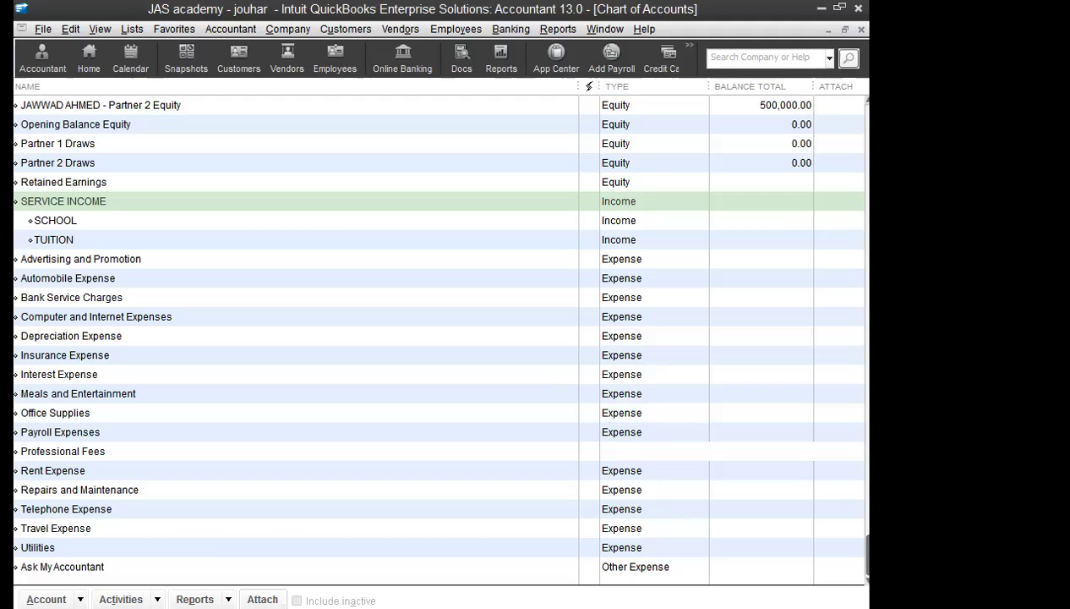
# Step: Start a general journal entry debiting Partner 1 Draws for 5,500
pyautogui.click(287, 29)
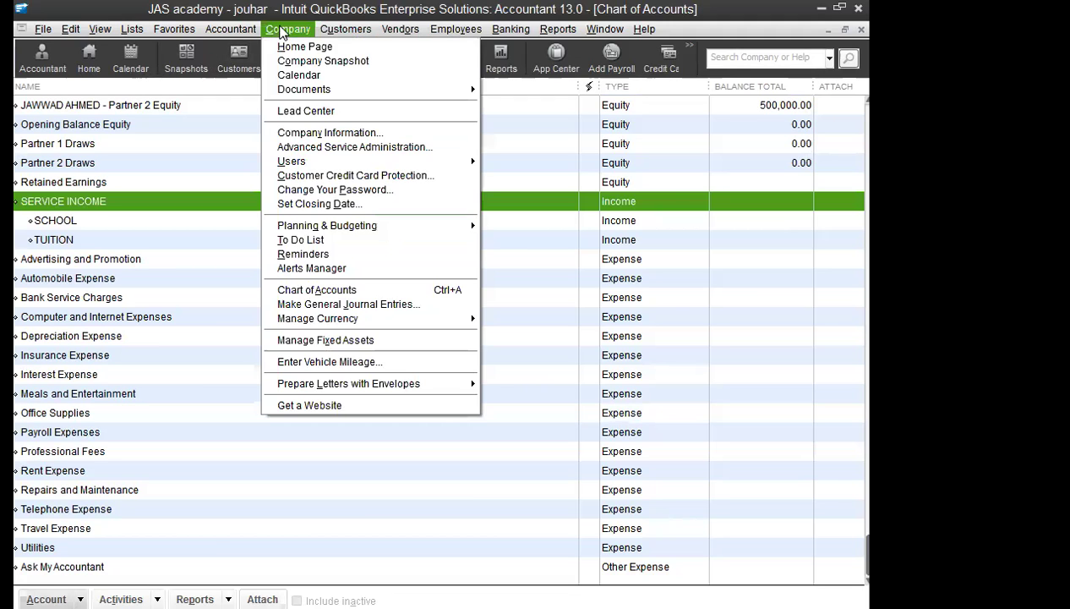
pyautogui.click(283, 308)
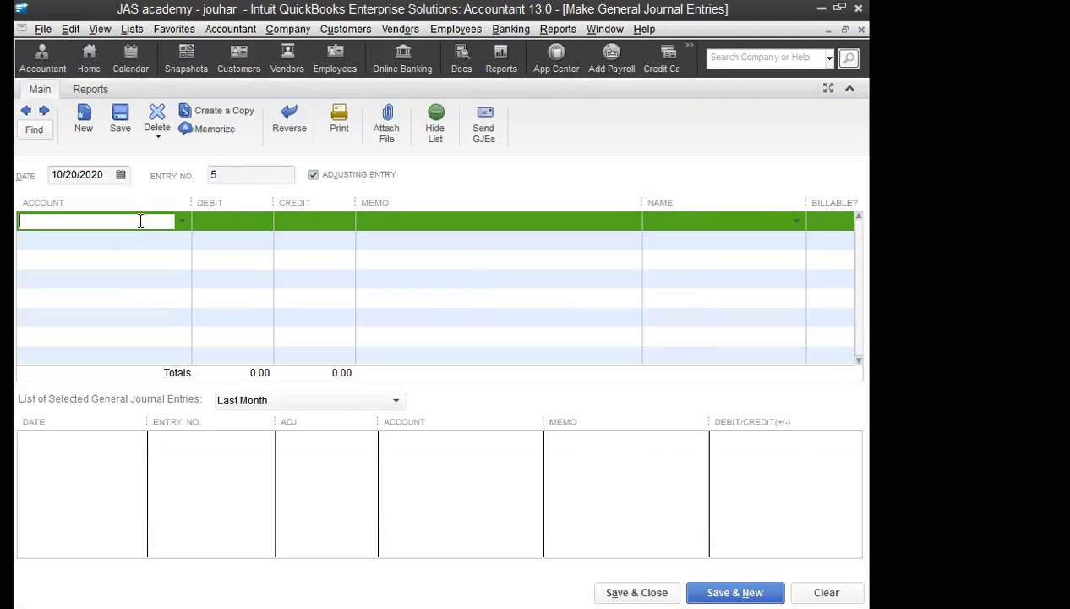
pyautogui.write('DRAW')
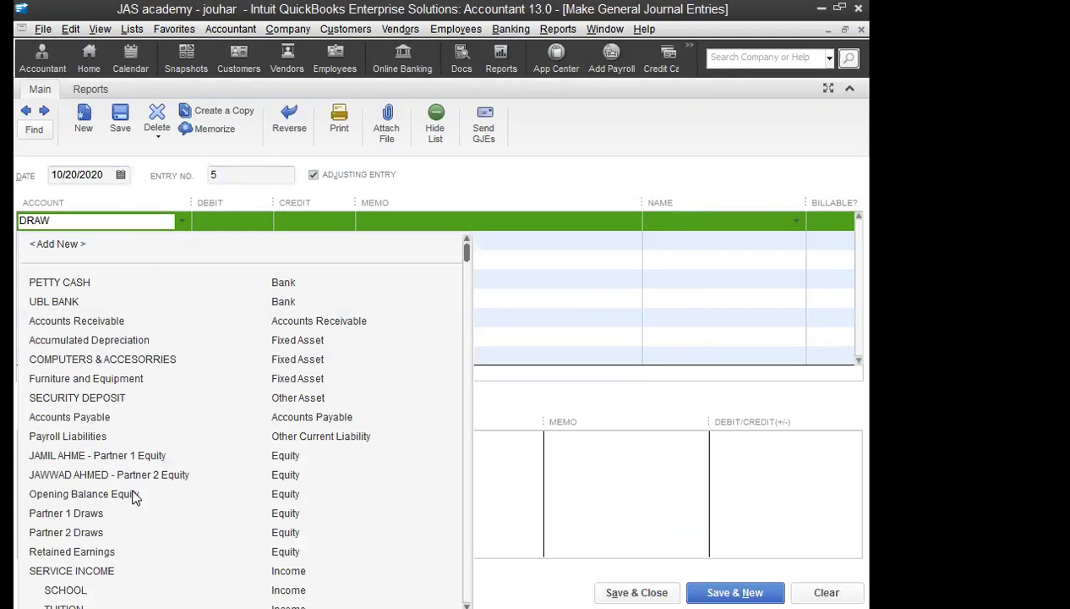
pyautogui.click(241, 229)
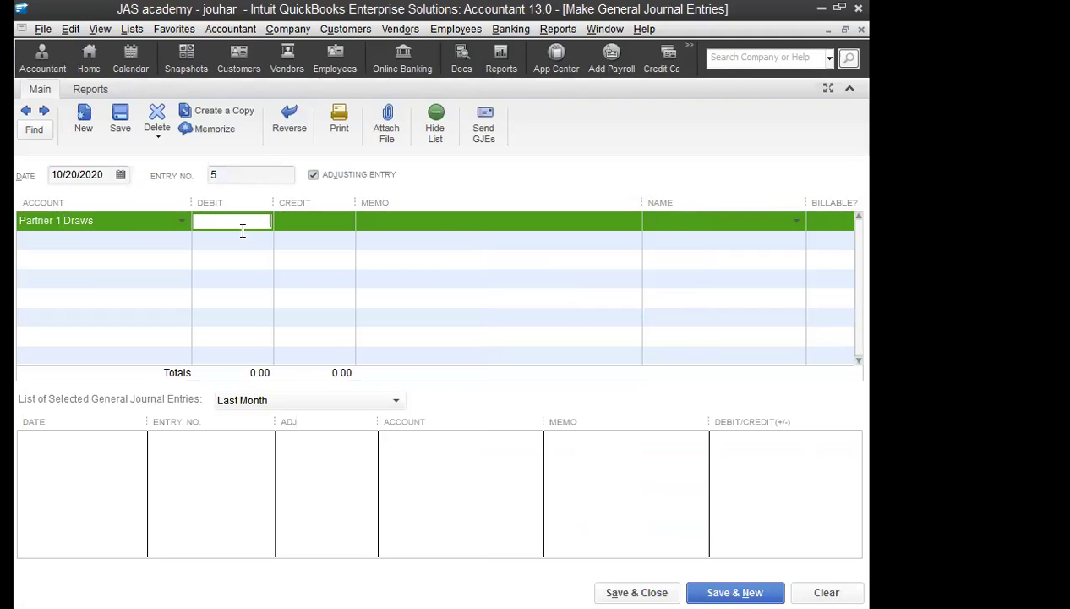
pyautogui.write('5500')
pyautogui.press('Tab')
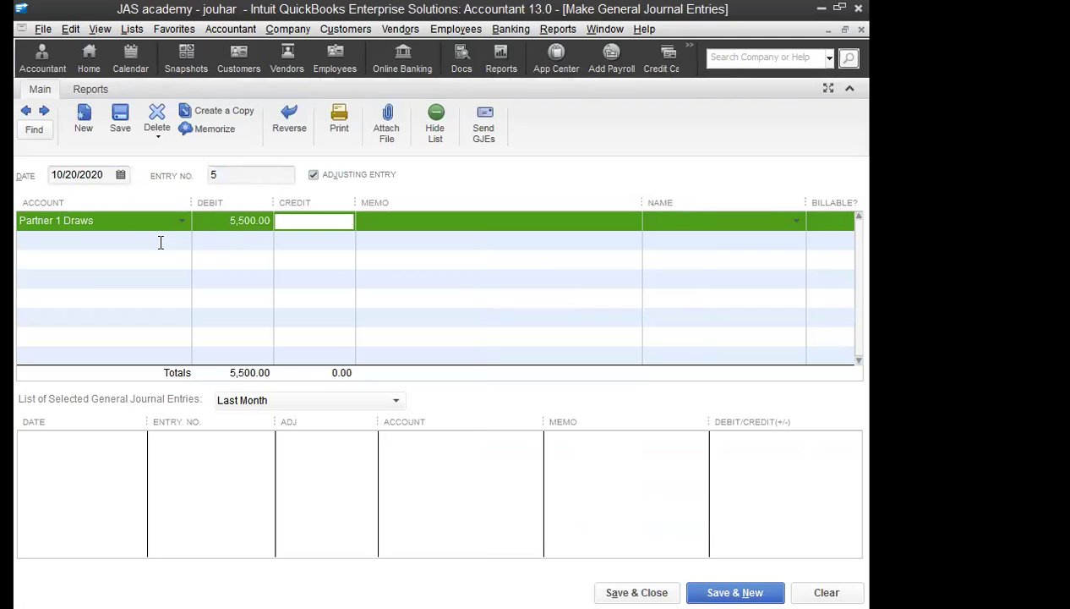
# Step: Credit PETTY CASH for 5,500 on the second line and save journal entry 5
pyautogui.click(153, 241)
pyautogui.write('P')
pyautogui.press('Up')
pyautogui.press('Up')
pyautogui.press('Tab')
pyautogui.press('Tab')
pyautogui.write('5500')
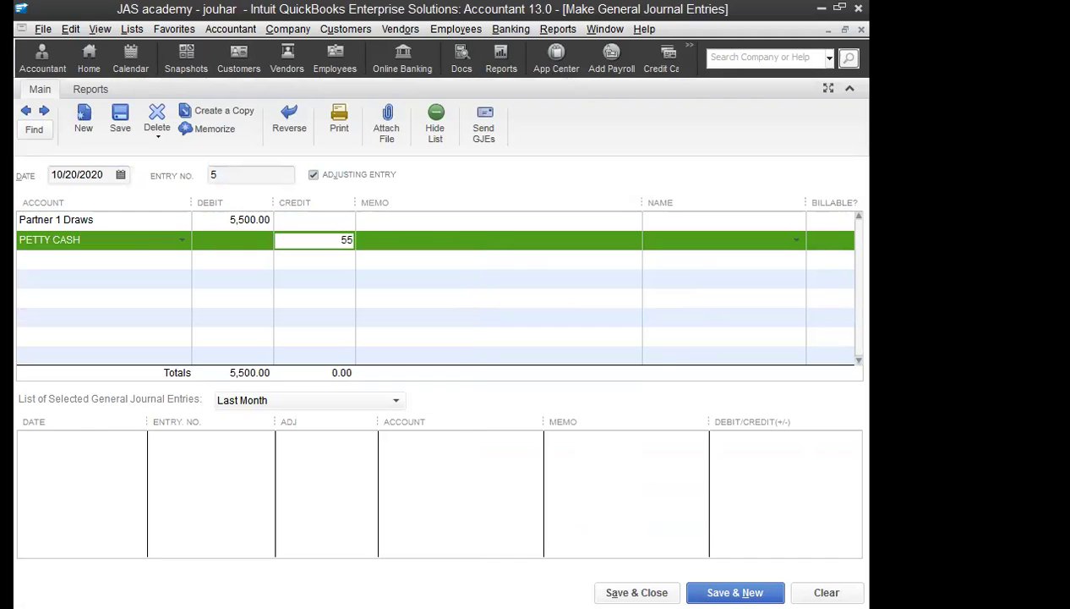
pyautogui.press('Tab')
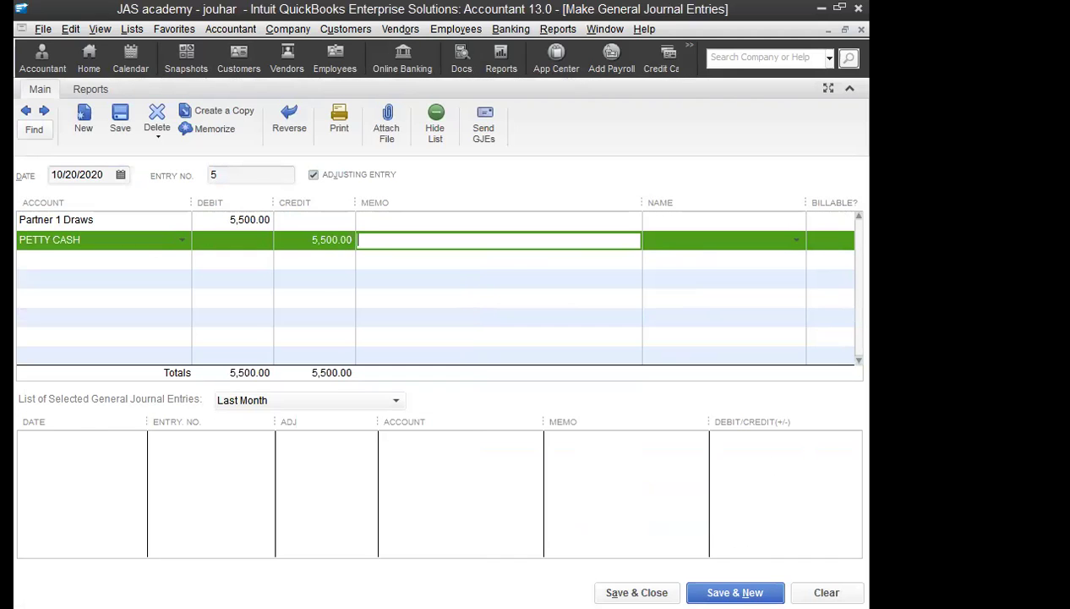
pyautogui.click(736, 591)
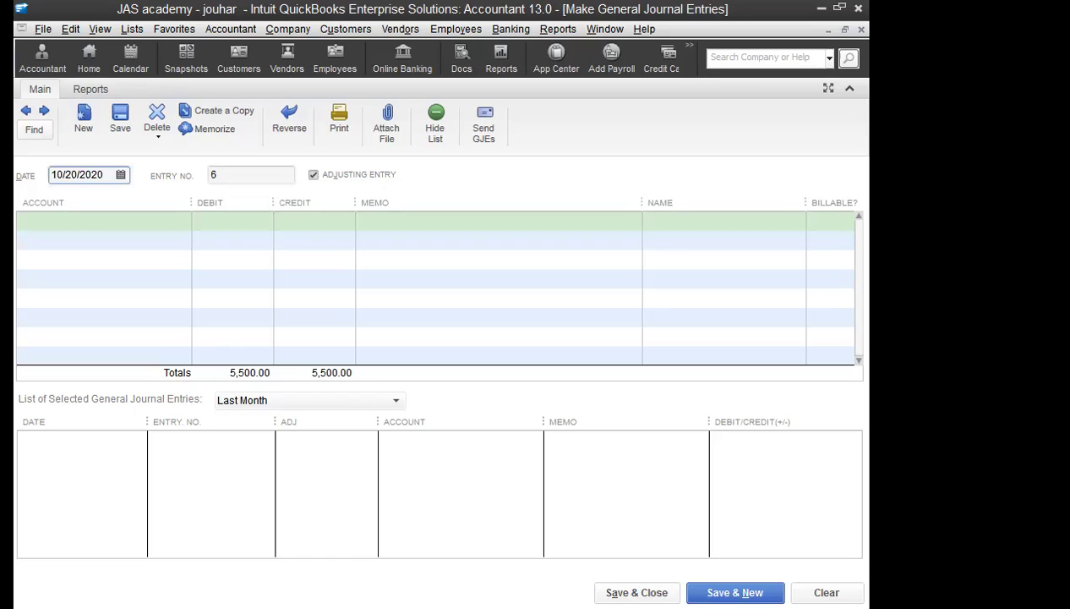
# Step: Debit Partner 2 Draws for 3,500 on the first line of entry 6
pyautogui.click(109, 214)
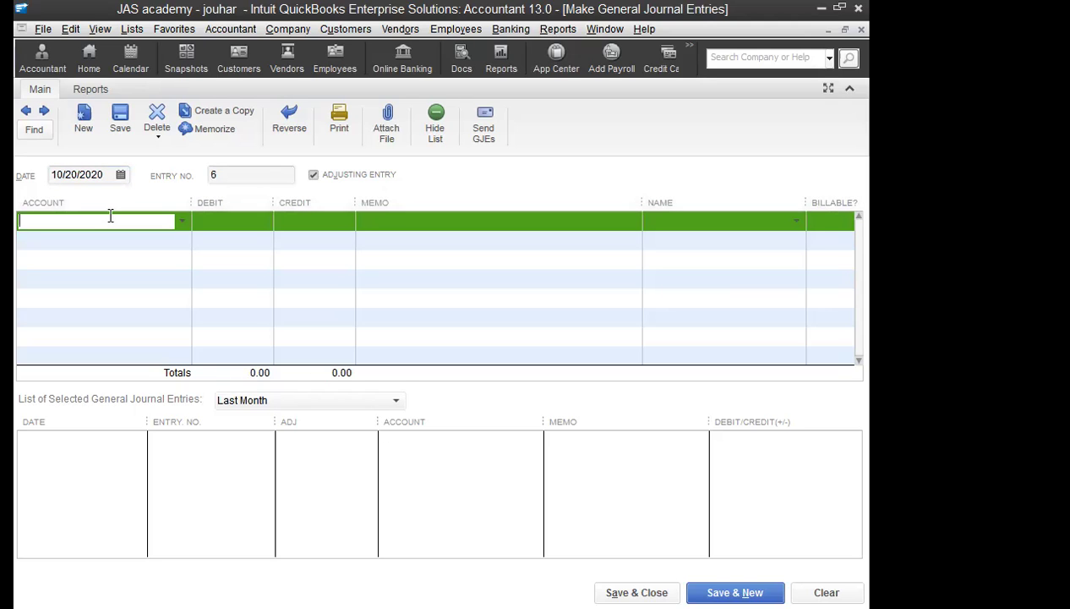
pyautogui.write('J')
pyautogui.press('BackSpace')
pyautogui.press('BackSpace')
pyautogui.write('DR')
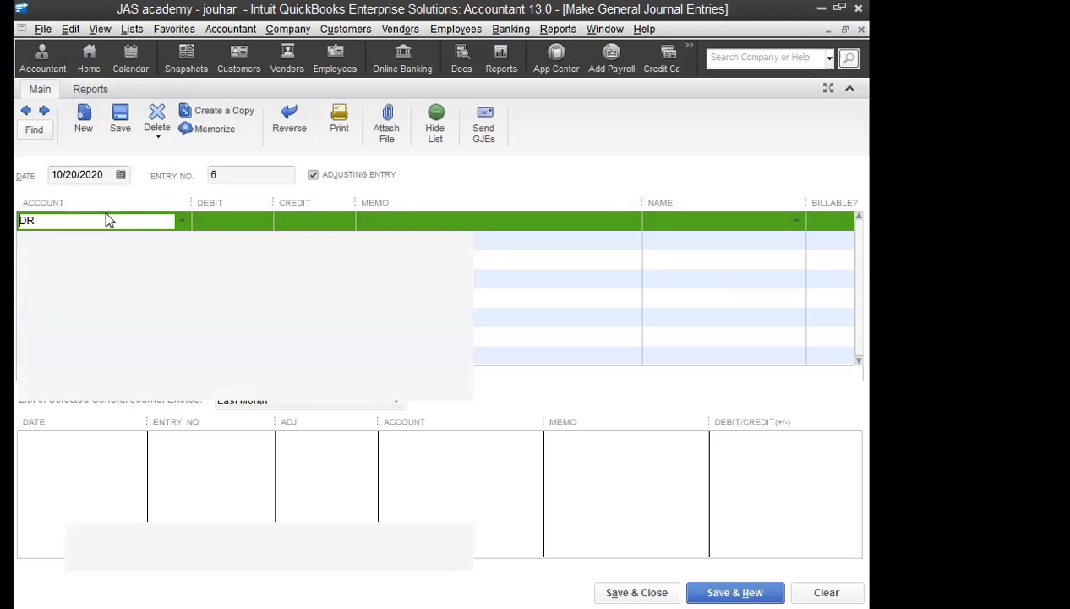
pyautogui.write('AW')
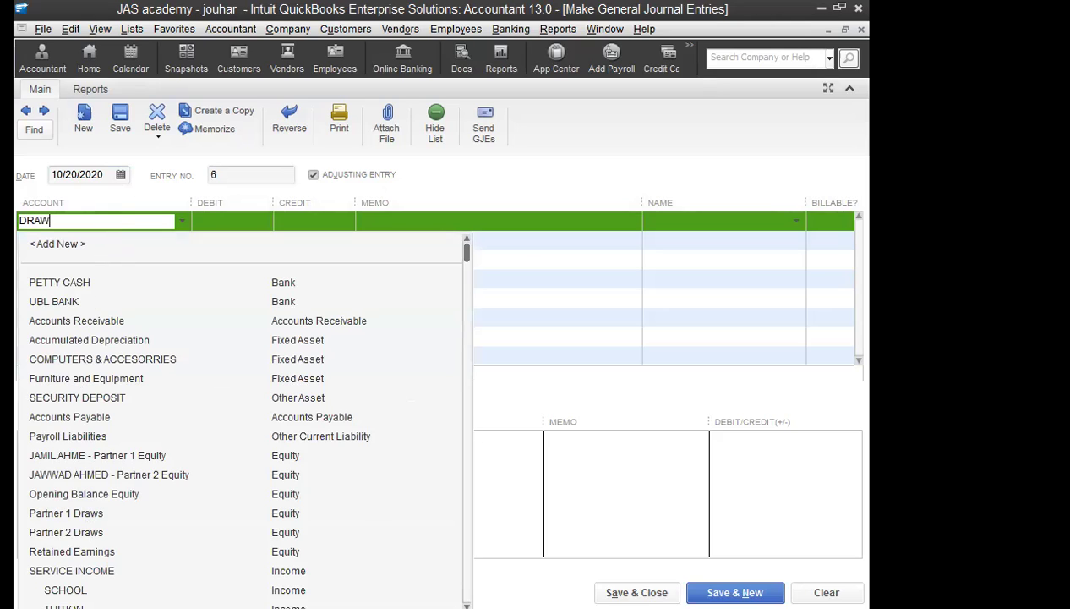
pyautogui.click(72, 526)
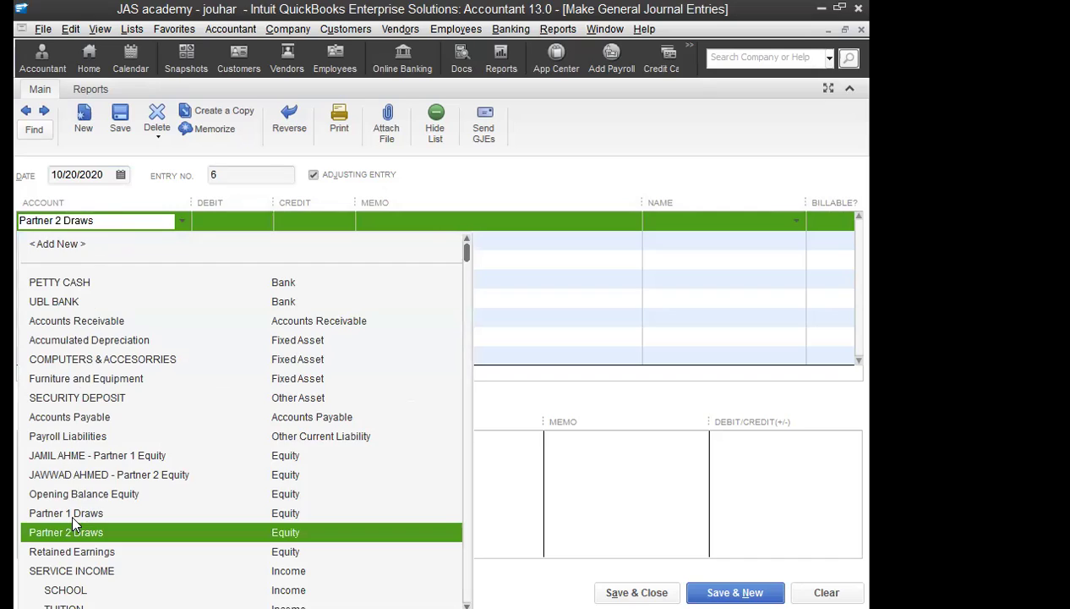
pyautogui.click(237, 221)
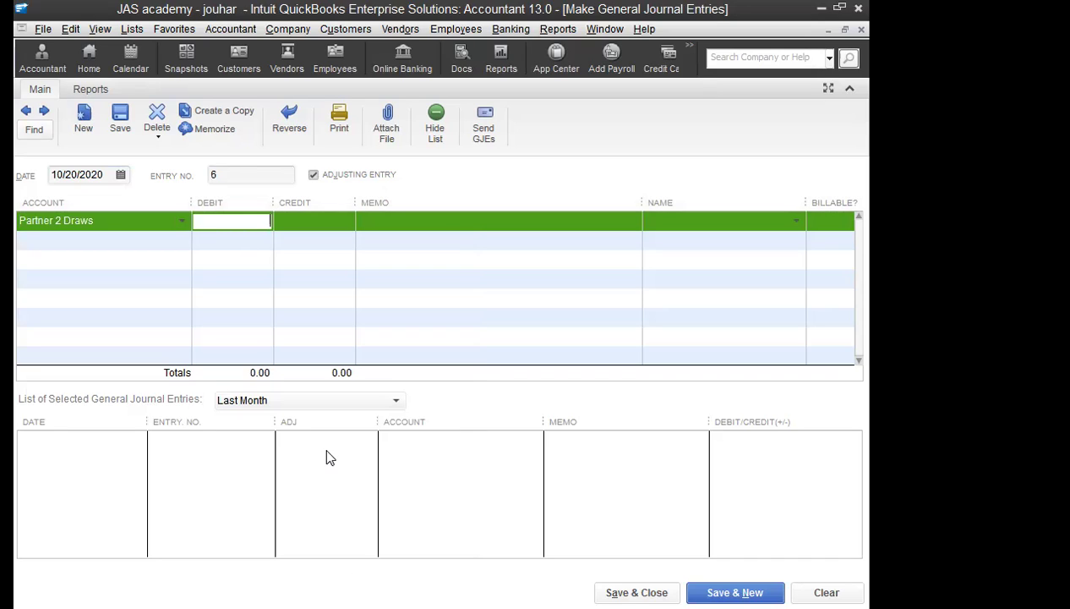
pyautogui.write('3500')
pyautogui.press('Tab')
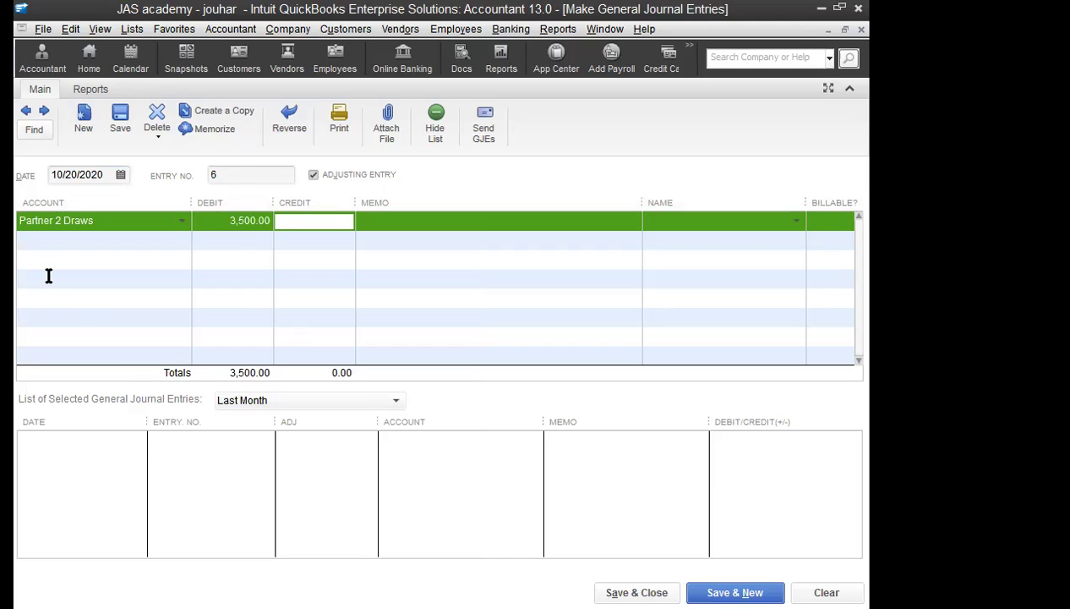
# Step: Set the balancing credit line to Office Supplies, then save and close the entry
pyautogui.click(60, 239)
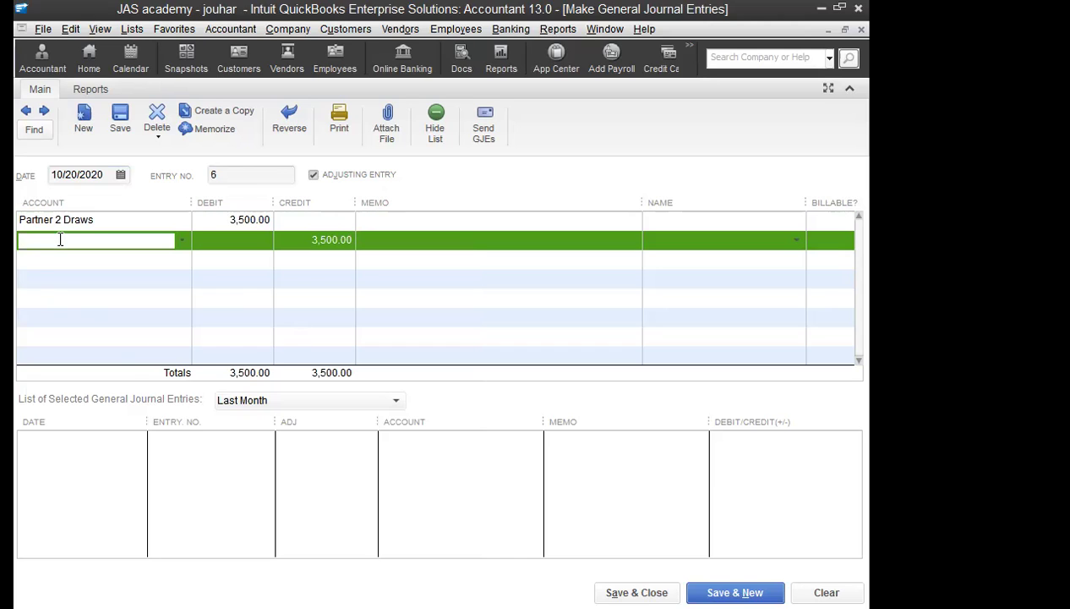
pyautogui.write('Office Supplies')
pyautogui.press('Tab')
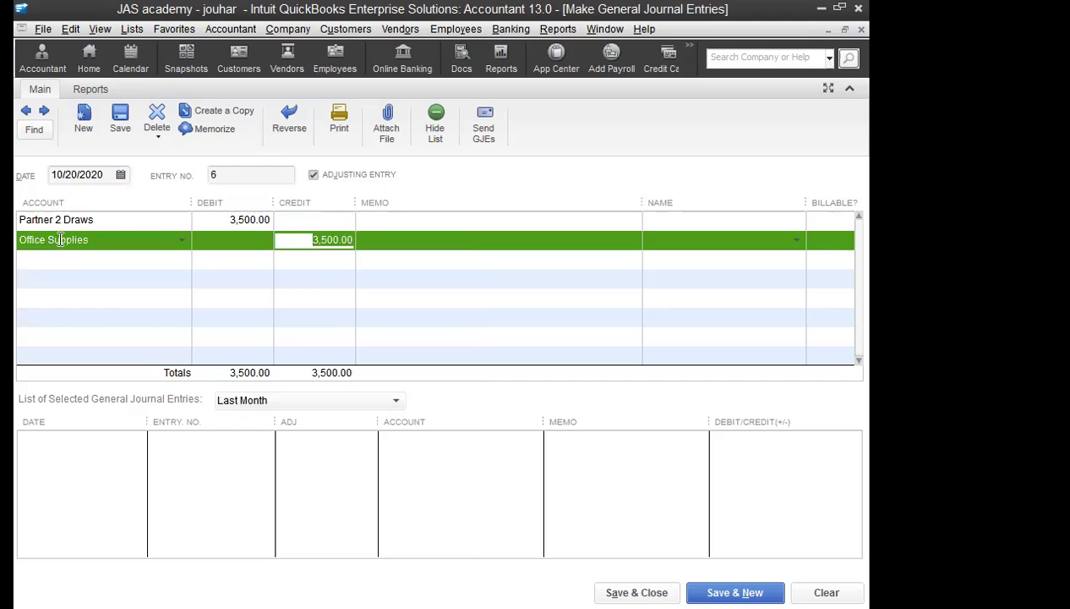
pyautogui.click(637, 592)
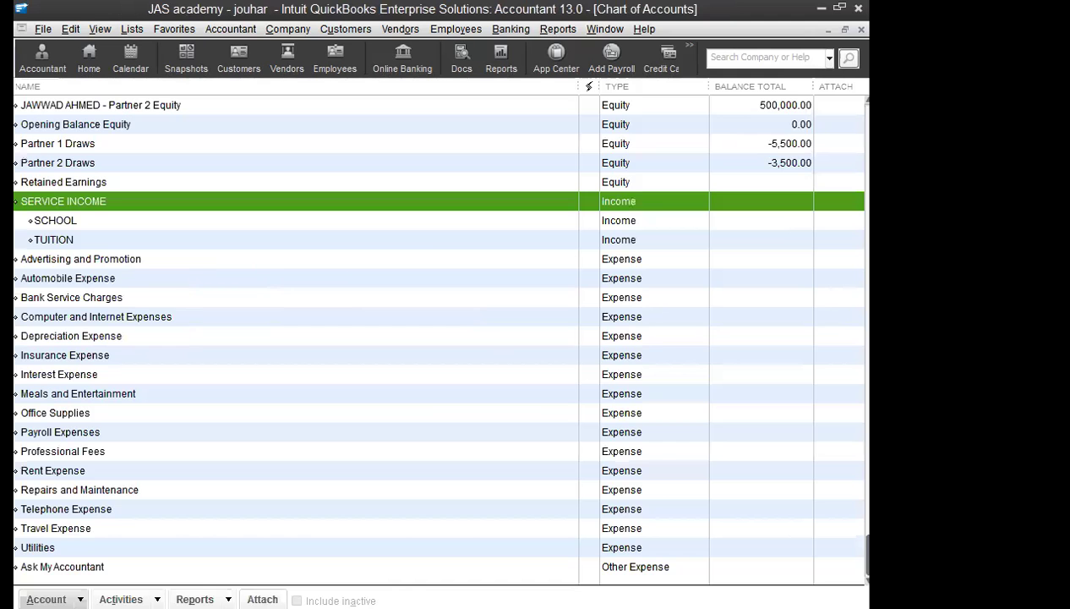